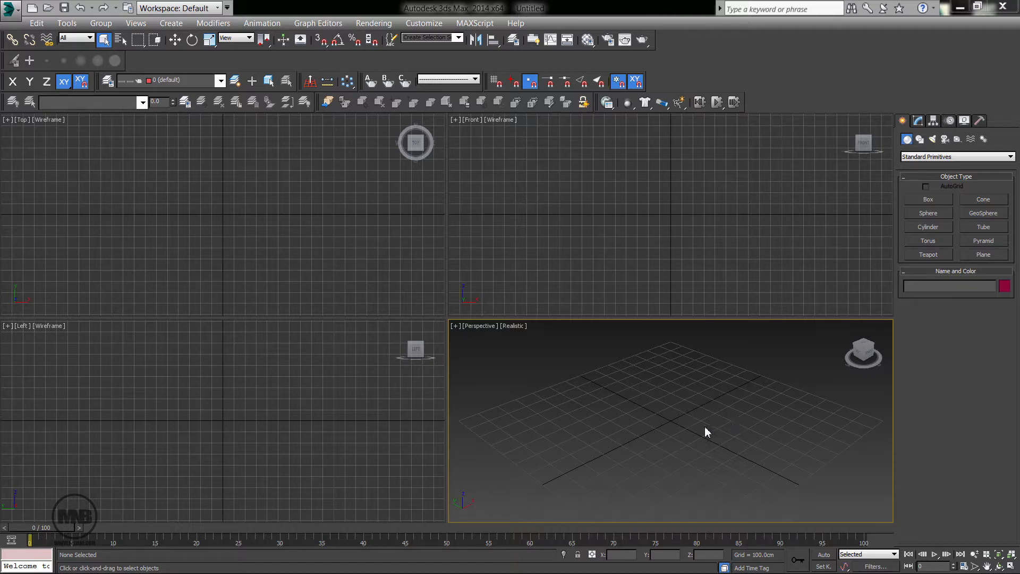
Maximize the Perspective viewport and activate the Box primitive.
middle_drag(705, 427, 703, 425)
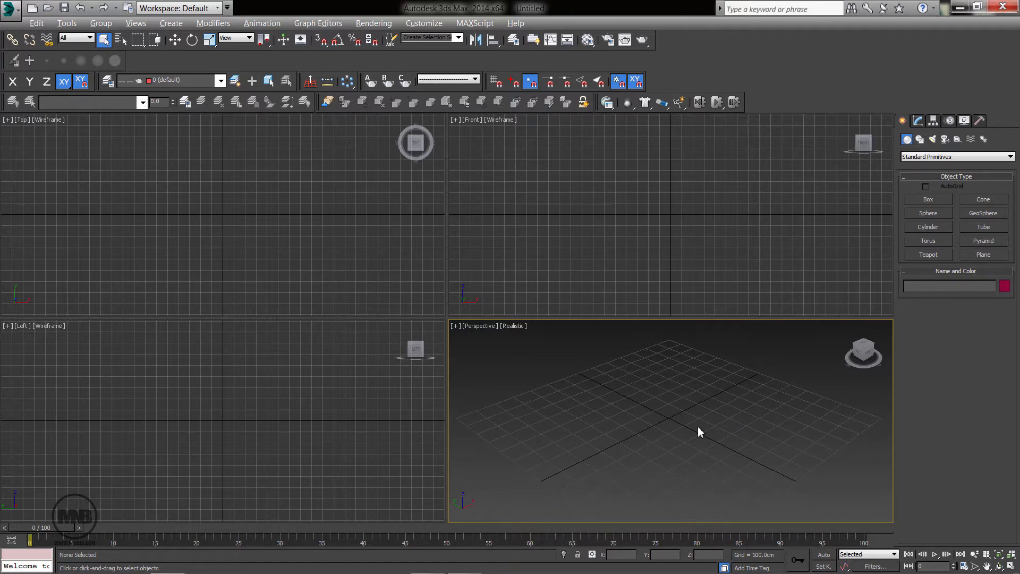
key(alt+w)
middle_drag(526, 406, 726, 338)
scroll(544, 401, down, 3)
click(928, 200)
alt+middle_drag(637, 335, 570, 374)
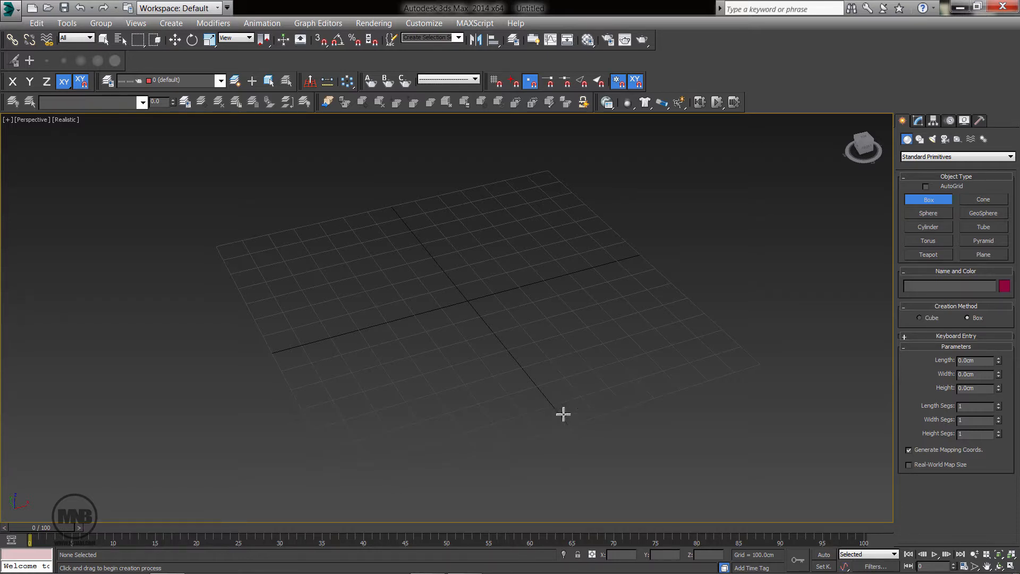
Set the system unit scale so that 1 unit equals 1 centimeter.
click(425, 24)
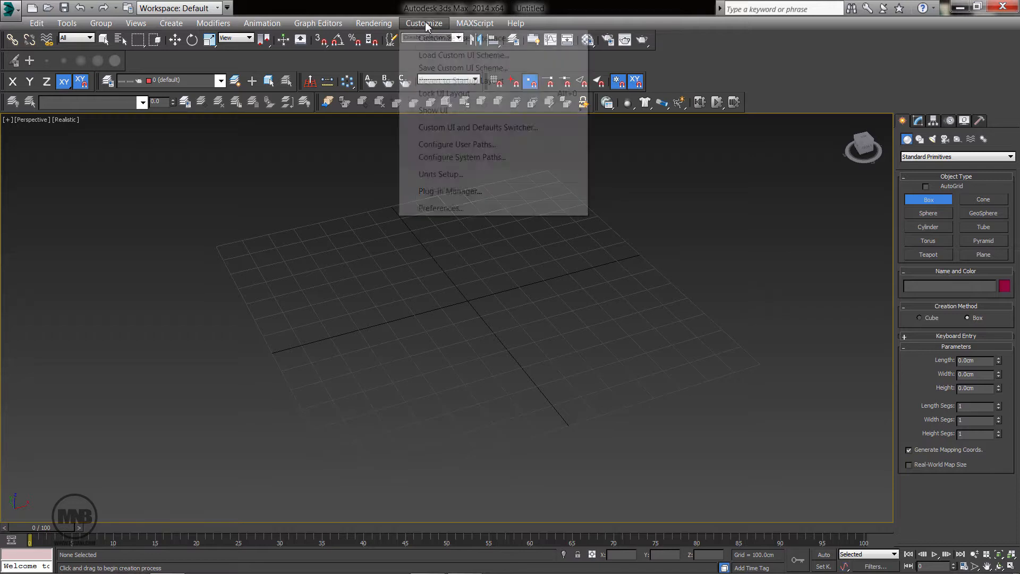
click(440, 174)
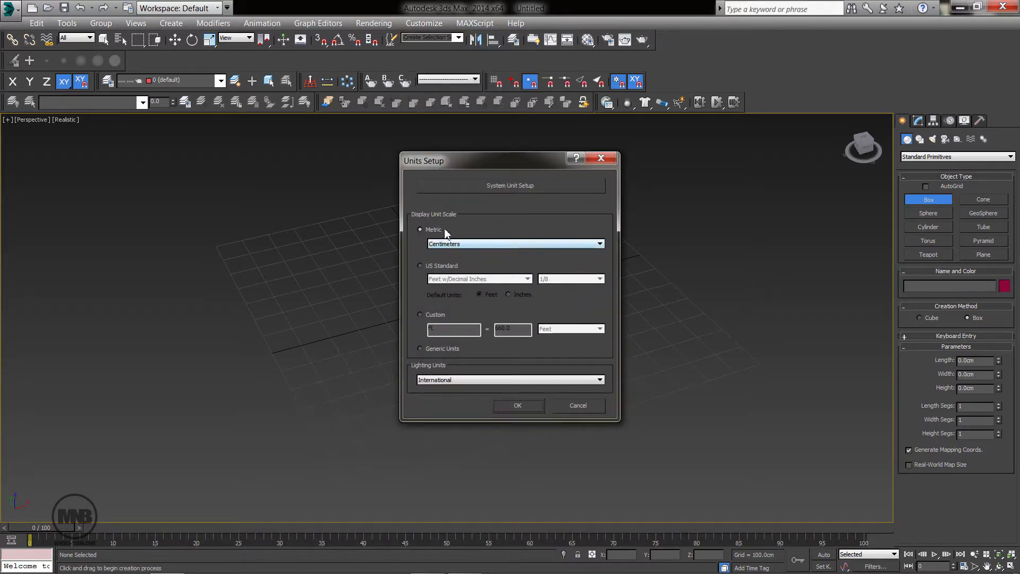
click(510, 187)
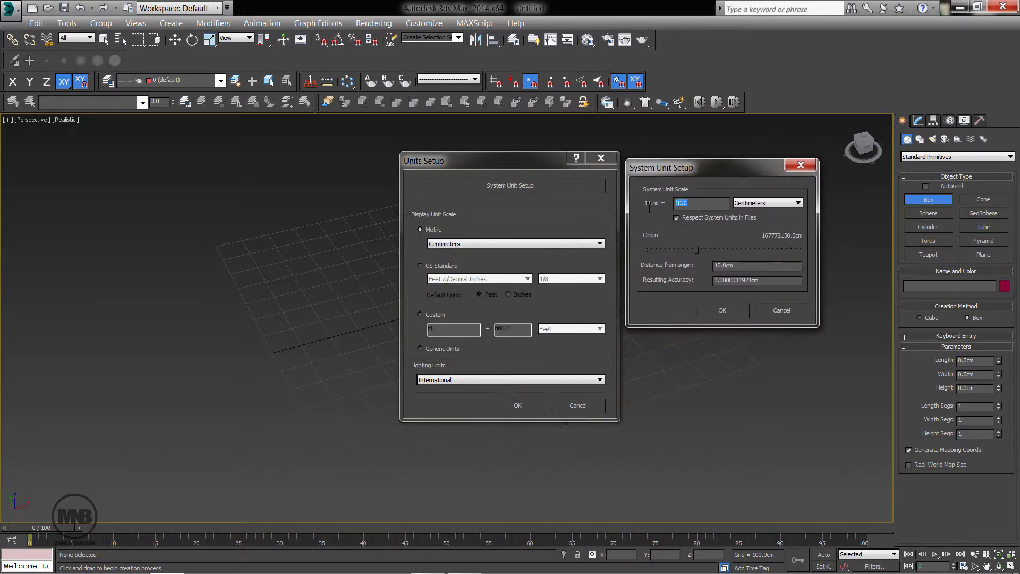
text(1)
key(Return)
click(725, 310)
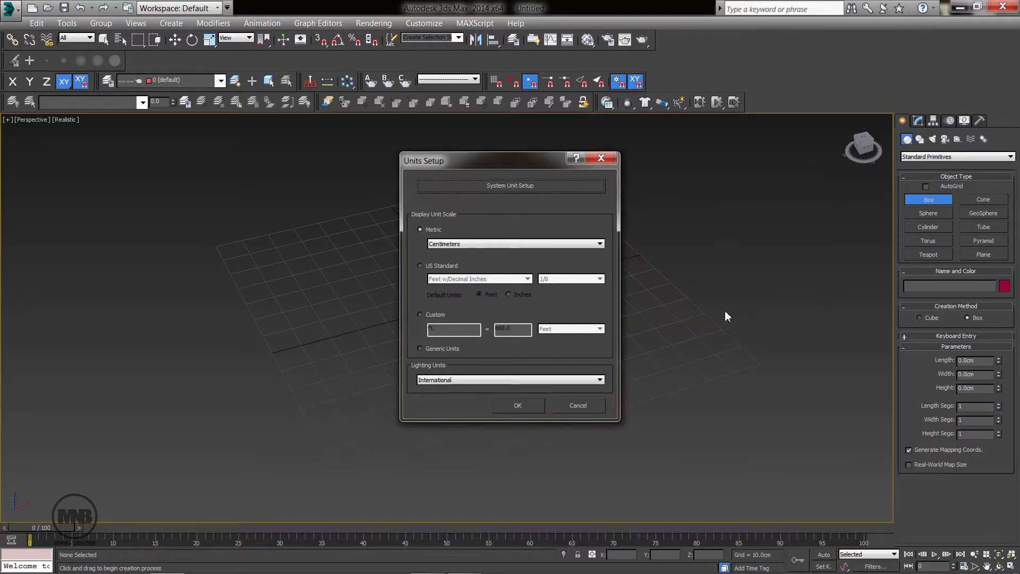
click(518, 405)
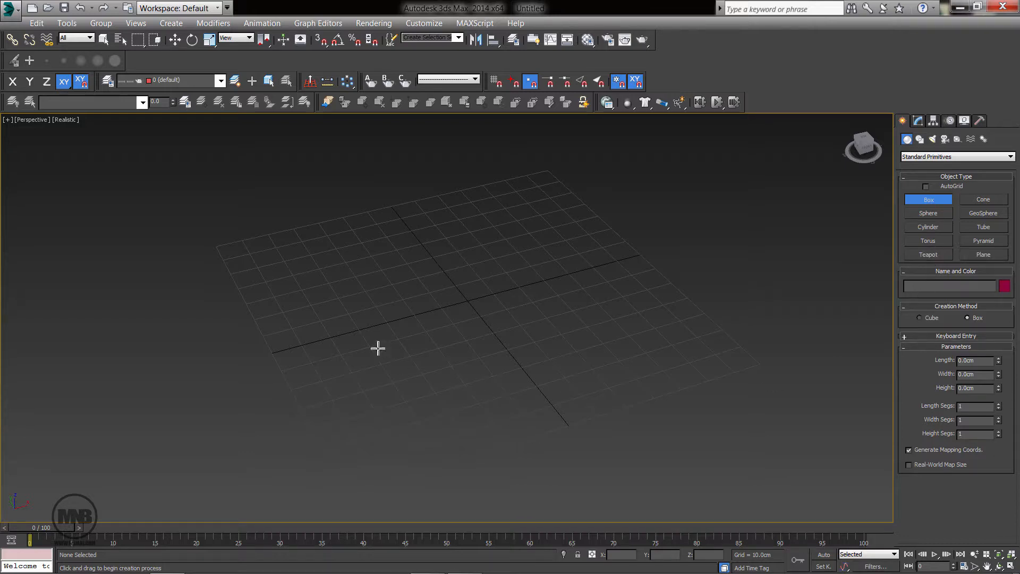
Create a box near the center of the grid with length 45 cm, width 45 cm and height 4 cm.
drag(389, 298, 562, 318)
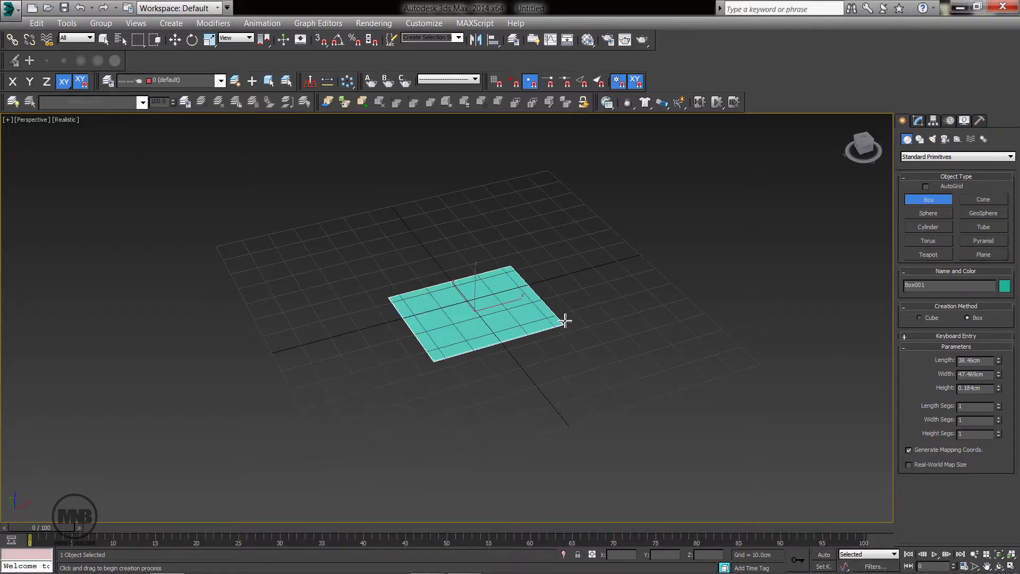
click(780, 331)
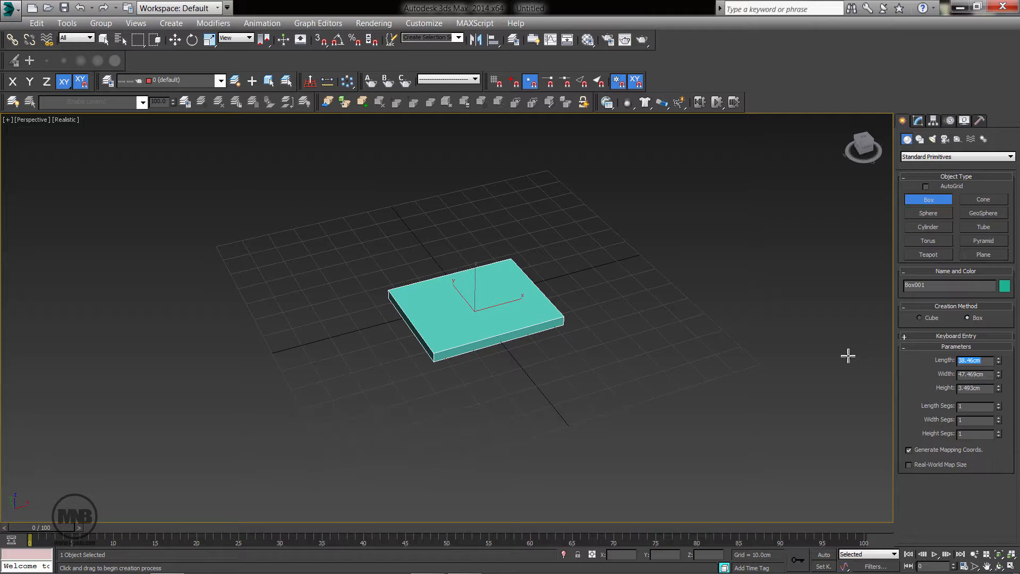
text(45)
key(Tab)
text(45)
key(Tab)
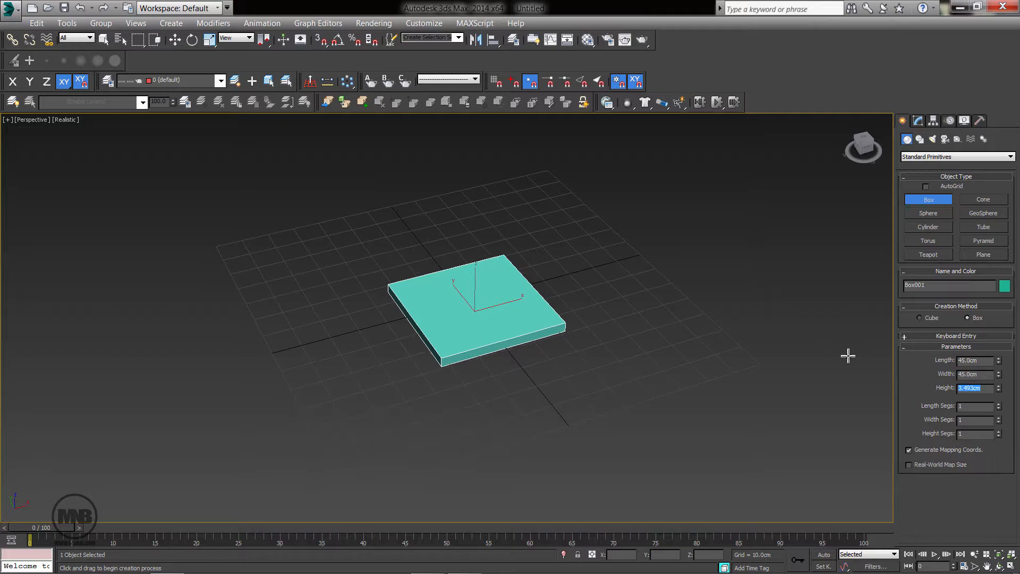
text(4)
key(Return)
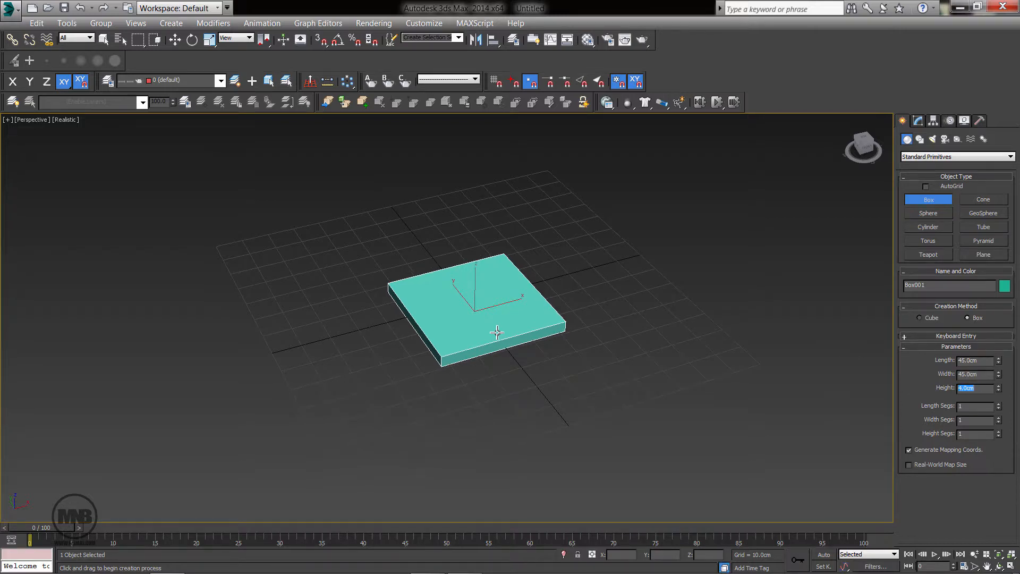
Apply an Edit Poly modifier to the box.
mouse_move(496, 332)
alt+middle_down()
mouse_move(514, 319)
mouse_move(463, 304)
mouse_move(522, 305)
mouse_move(498, 348)
mouse_move(456, 344)
mouse_move(505, 346)
alt+middle_up()
scroll(457, 344, up, 2)
click(918, 122)
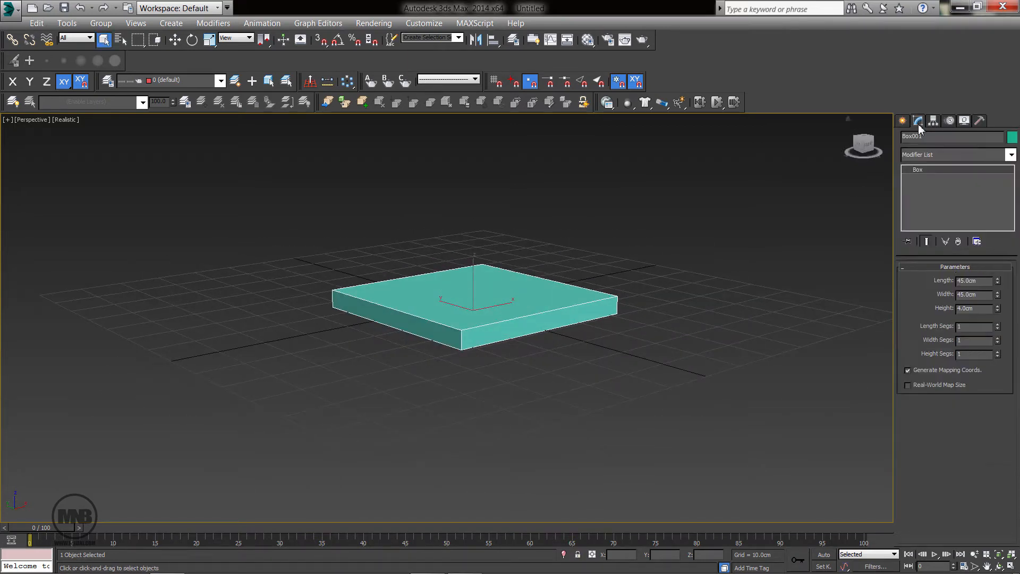
click(925, 158)
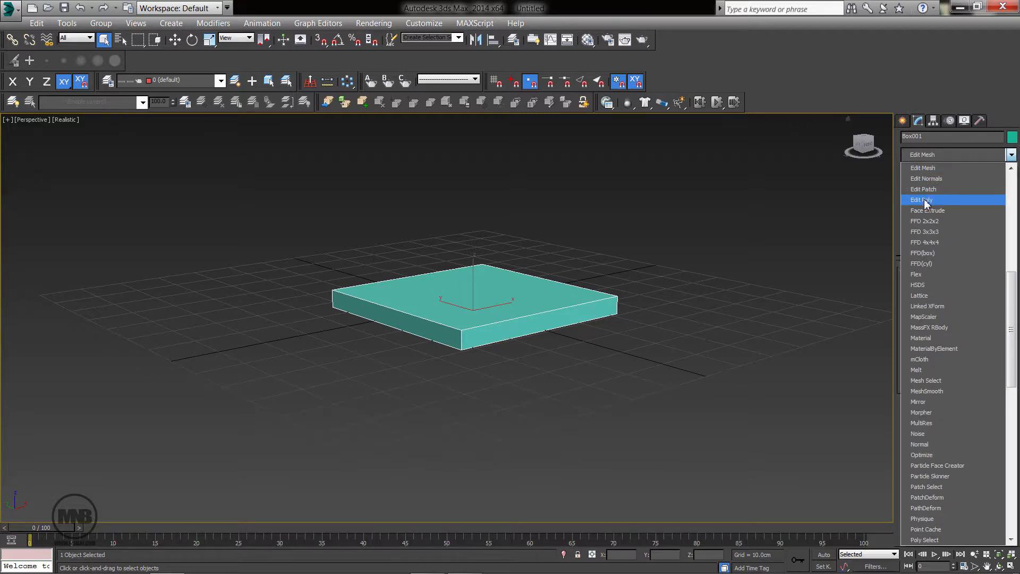
click(926, 198)
Raise the box above the grid by setting its Z position to 45 cm.
alt+middle_drag(713, 320, 581, 325)
key(w)
alt+middle_drag(507, 331, 436, 327)
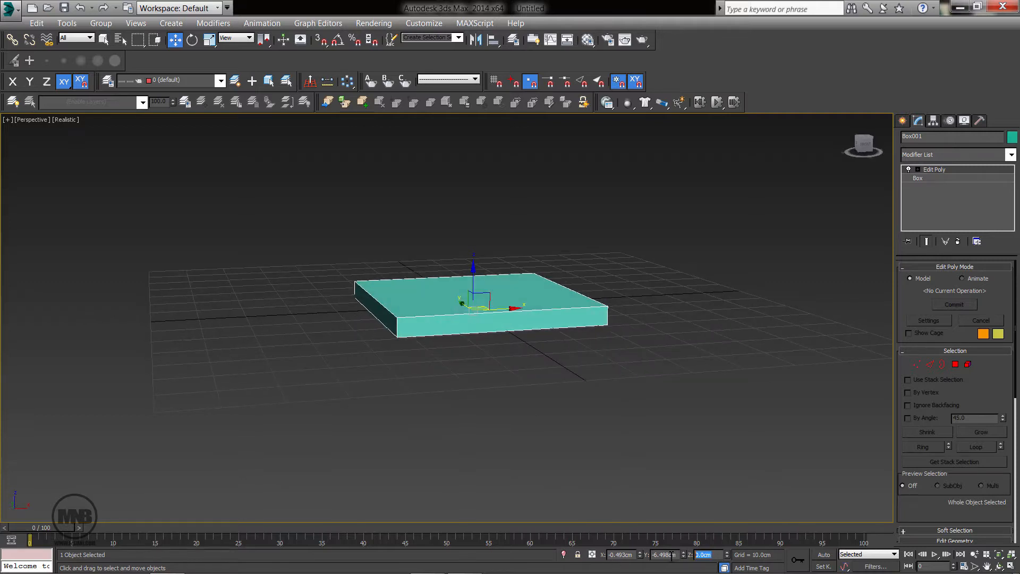
mouse_move(473, 273)
mouse_down()
mouse_move(472, 248)
mouse_move(473, 257)
mouse_up()
right_click(473, 257)
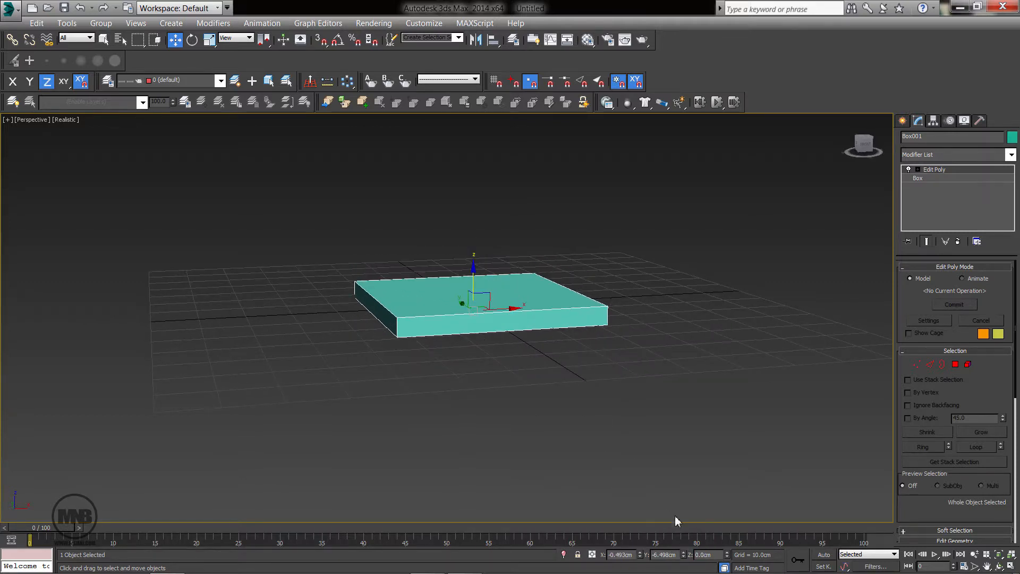
double_click(719, 554)
text(45)
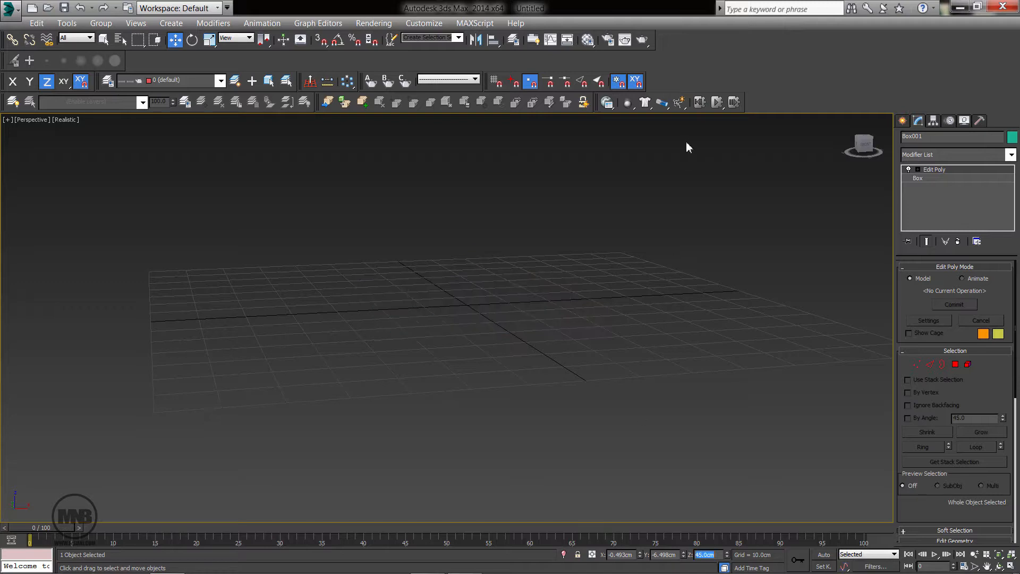
key(Return)
scroll(534, 344, down, 4)
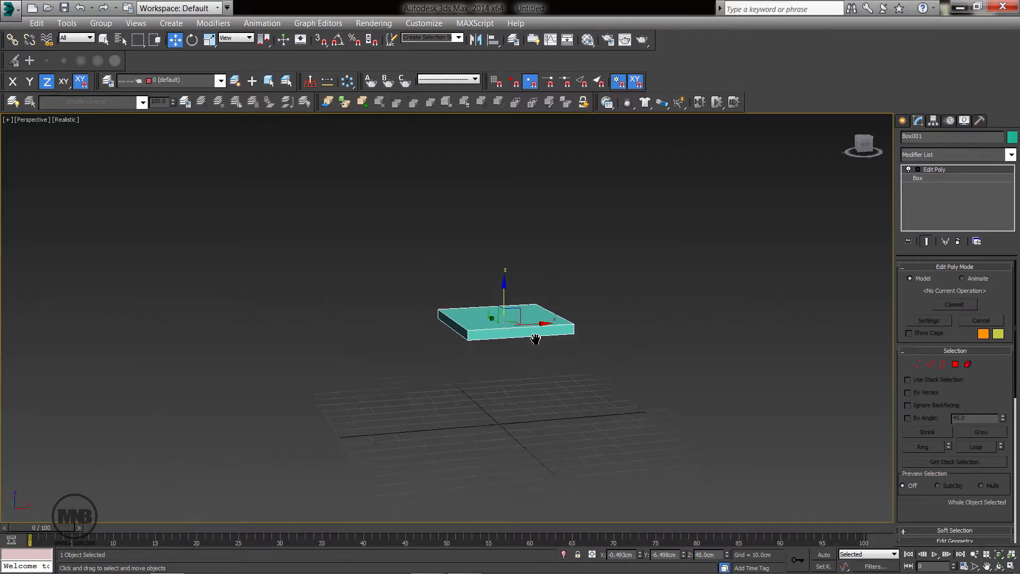
Connect the slab's four edges parallel to the X axis with 2 segments and a pinch of 75.
alt+middle_drag(534, 340, 516, 289)
scroll(505, 346, up, 4)
alt+middle_drag(370, 210, 600, 300)
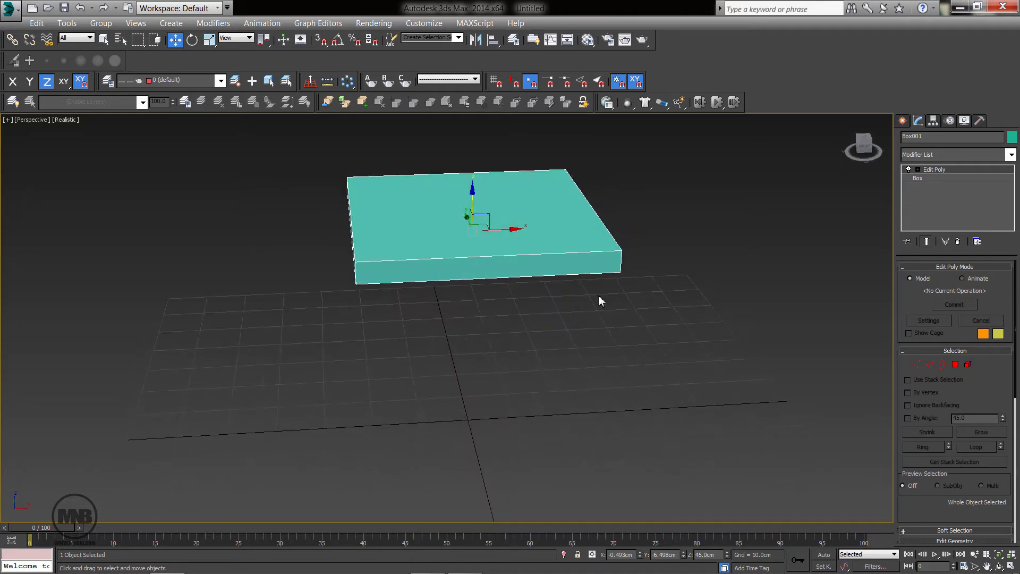
click(930, 364)
click(918, 170)
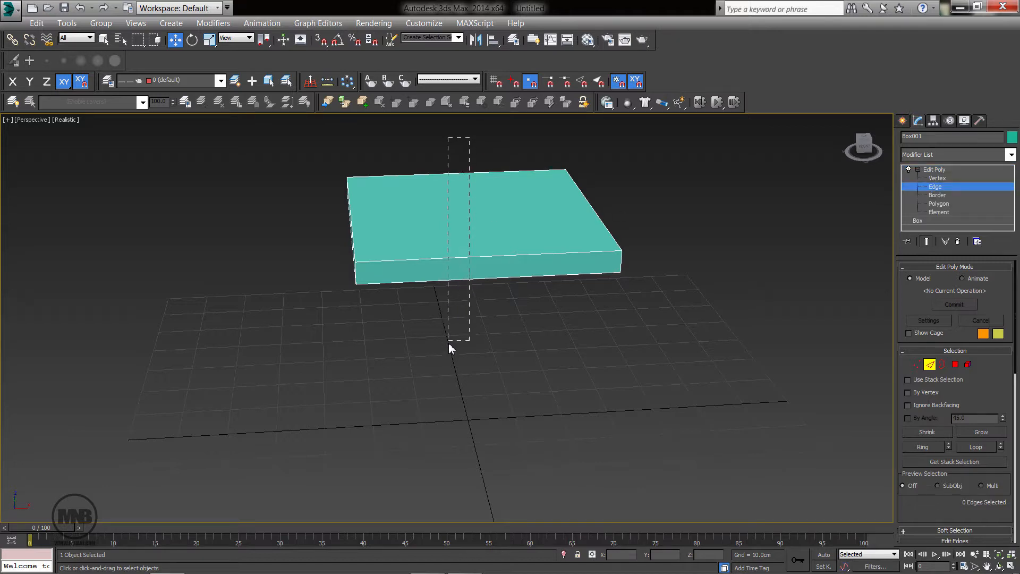
drag(448, 342, 450, 343)
alt+middle_drag(491, 294, 488, 294)
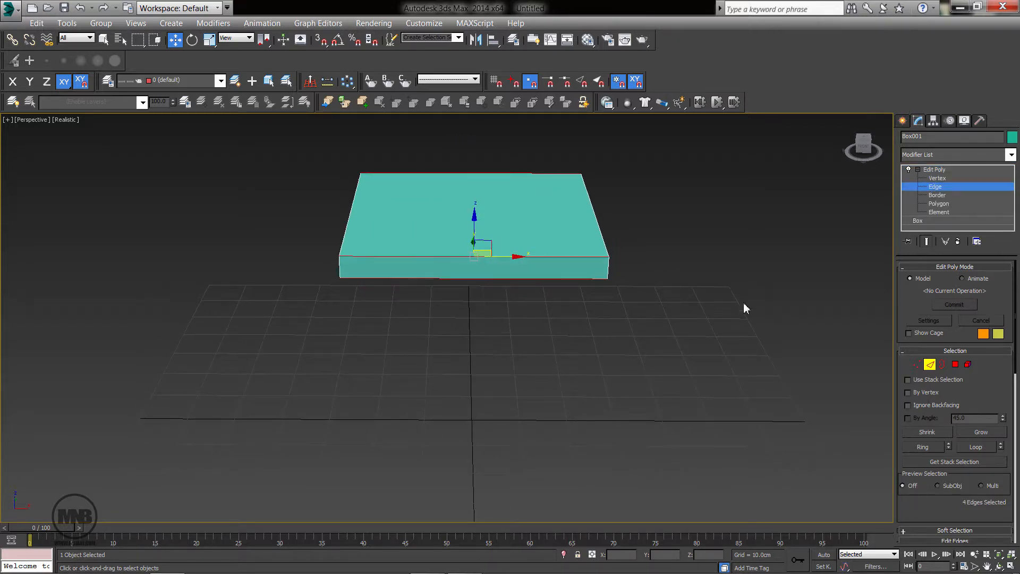
scroll(1006, 436, down, 5)
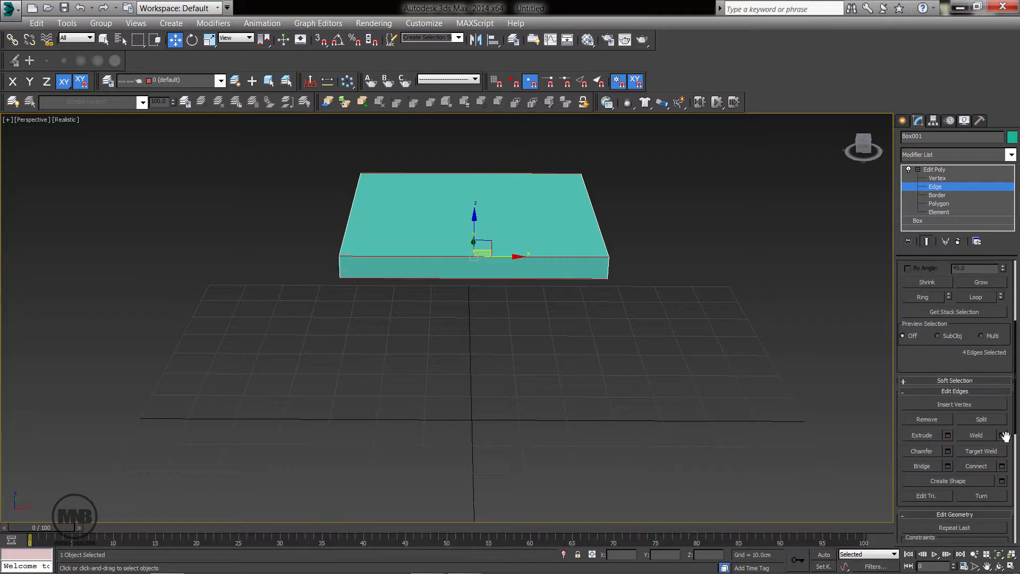
click(1002, 466)
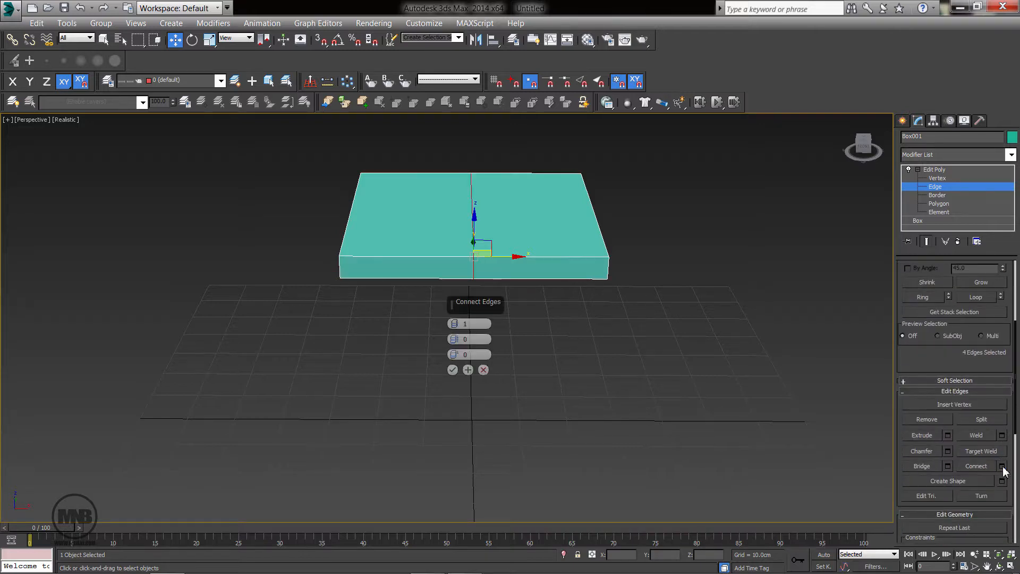
click(455, 324)
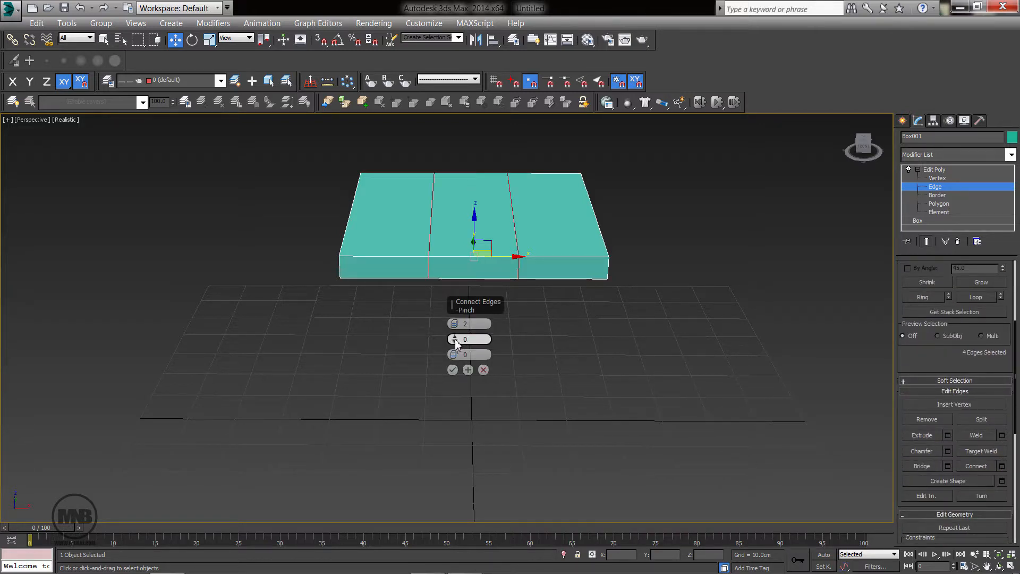
drag(454, 339, 463, 182)
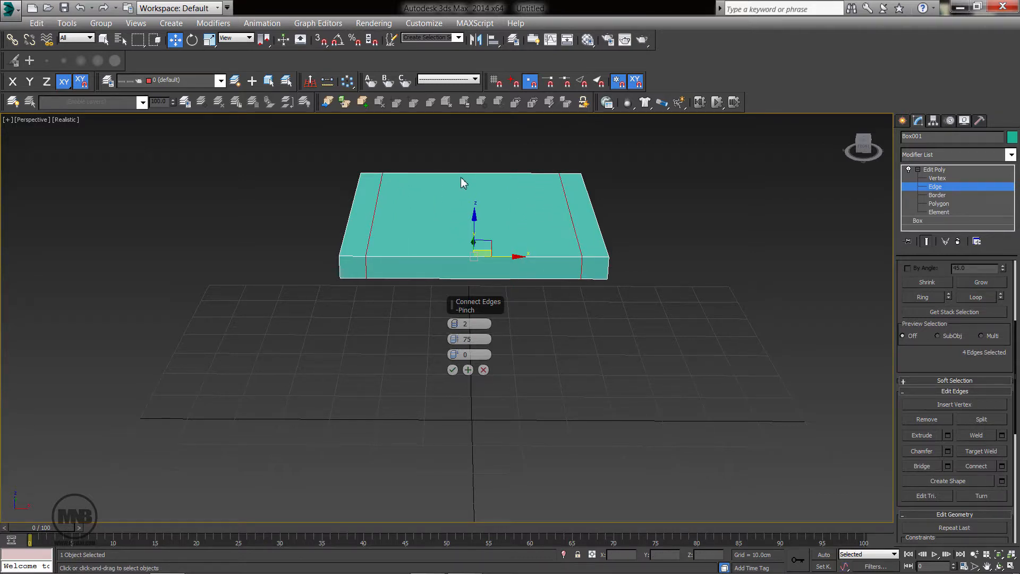
click(452, 370)
Connect the eight edges running in the perpendicular direction with 2 segments and a pinch of 75.
alt+middle_drag(426, 376, 529, 381)
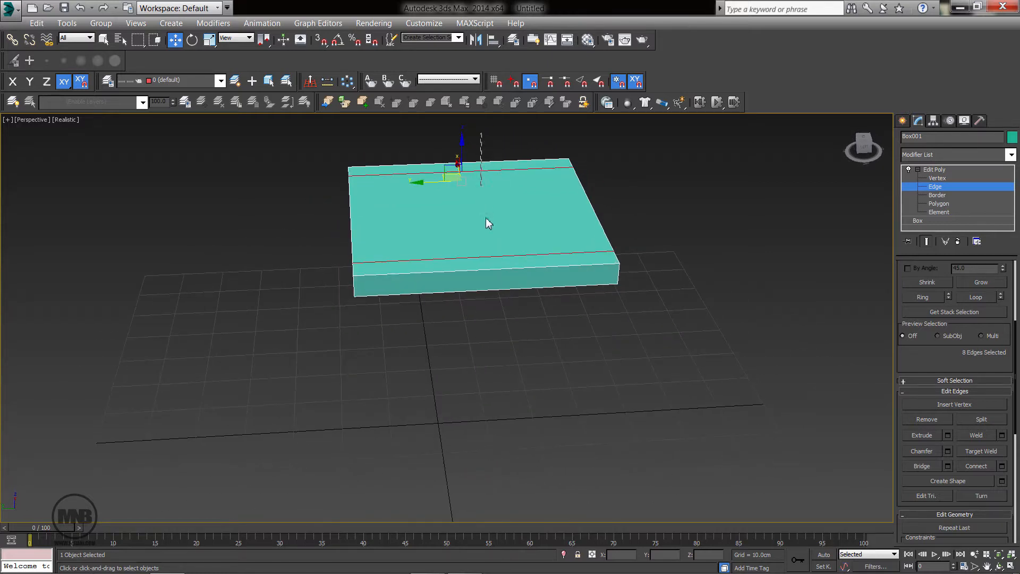
drag(481, 398, 475, 422)
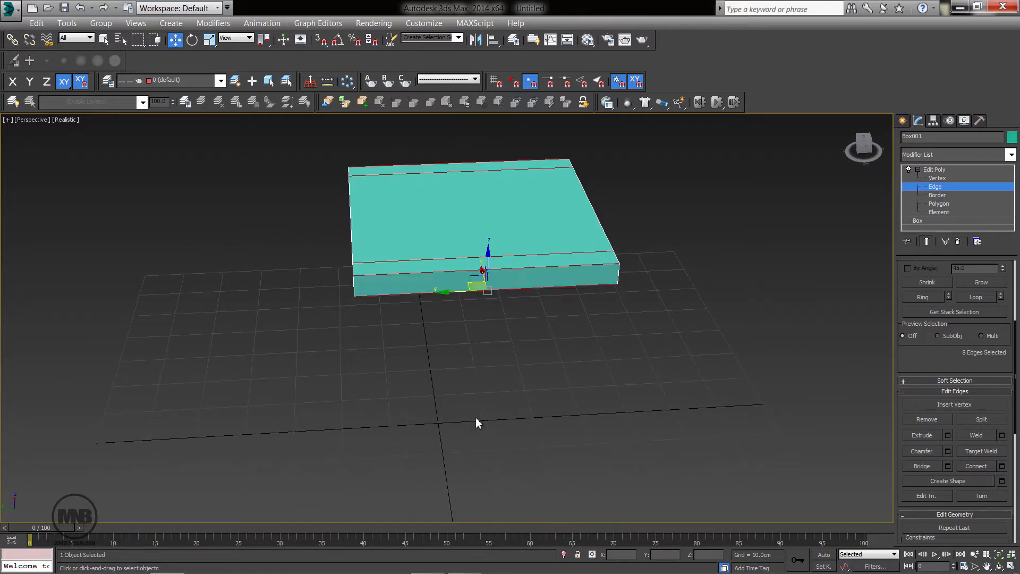
click(1001, 465)
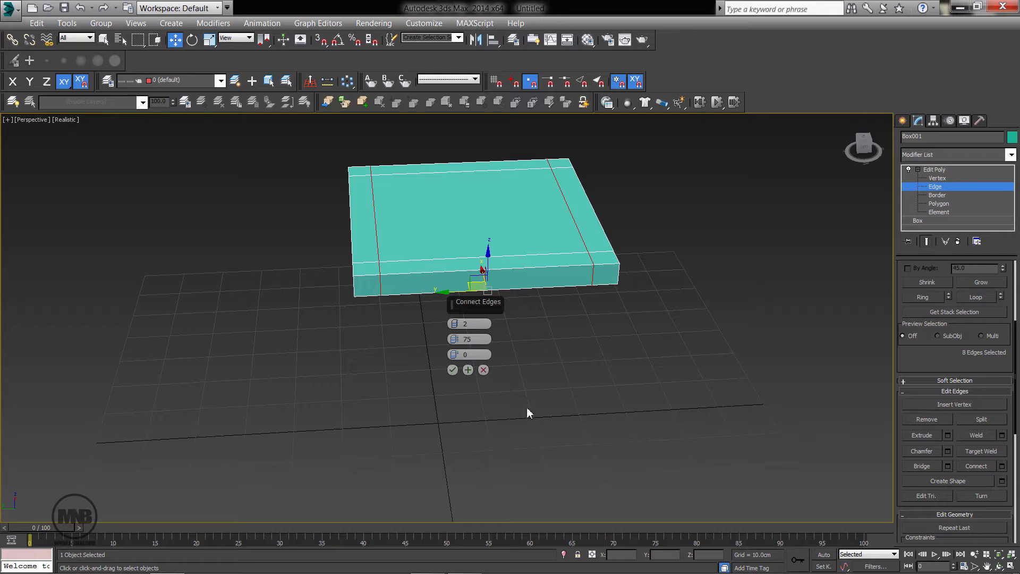
click(452, 369)
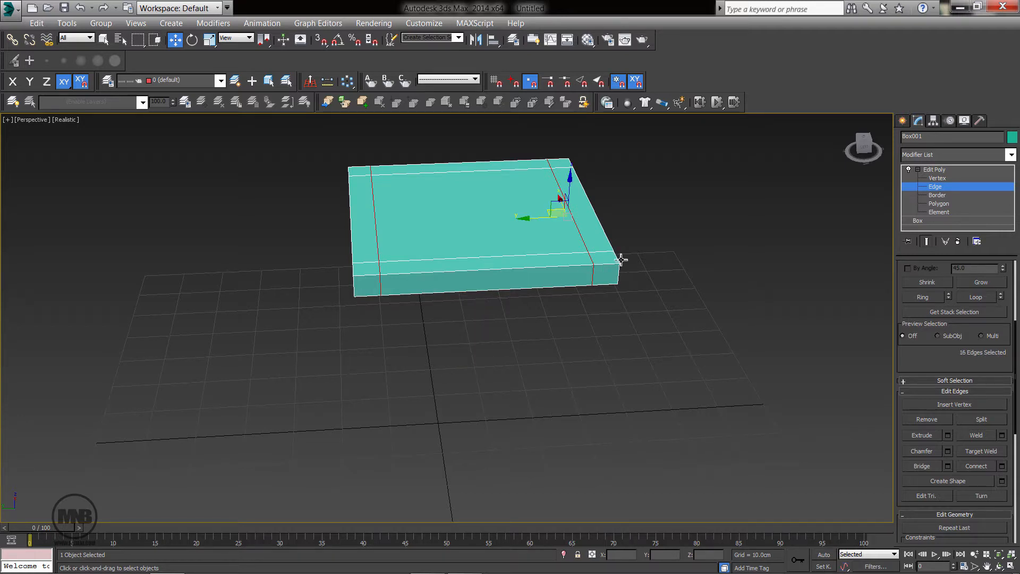
Extrude the four corner polygons on the slab's underside by 45 cm to form legs.
click(937, 204)
alt+middle_drag(630, 287, 614, 201)
click(613, 202)
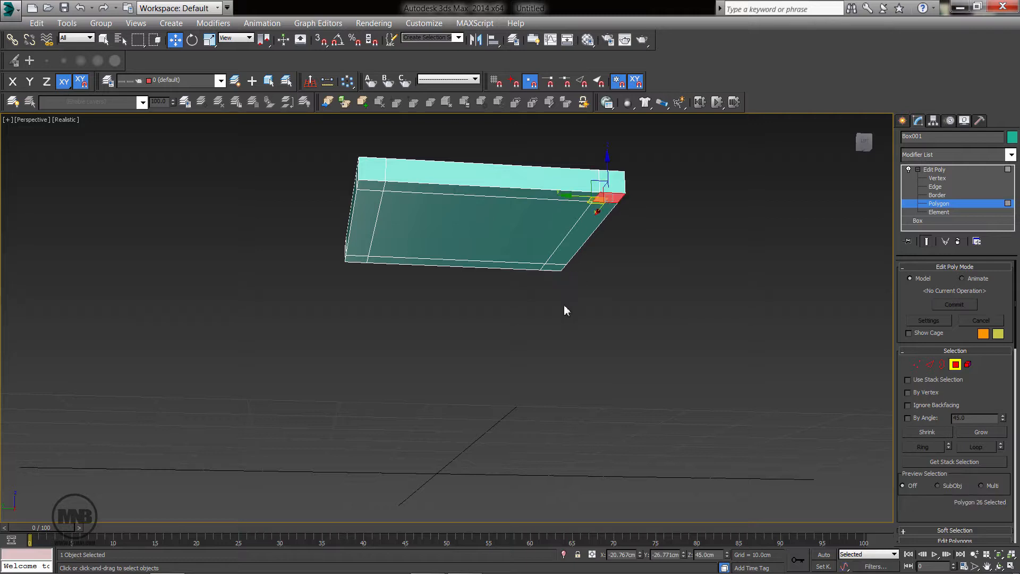
ctrl+click(556, 269)
ctrl+click(358, 259)
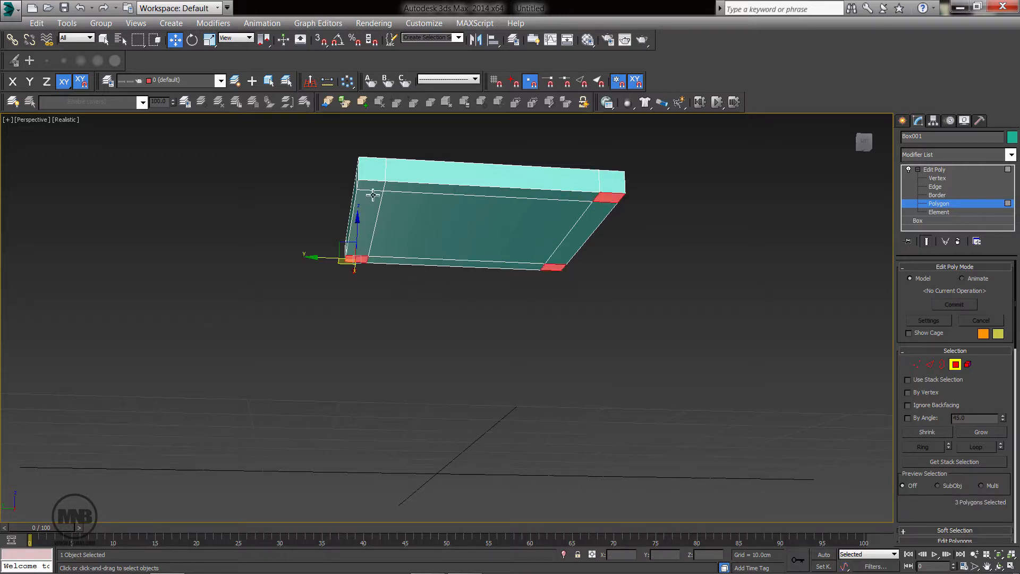
ctrl+click(372, 186)
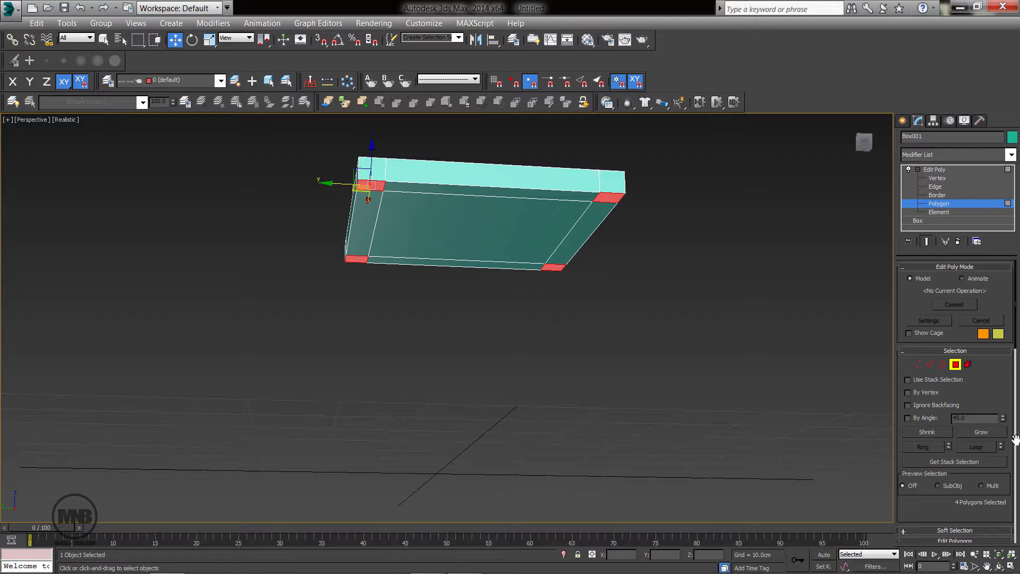
scroll(972, 366, down, 5)
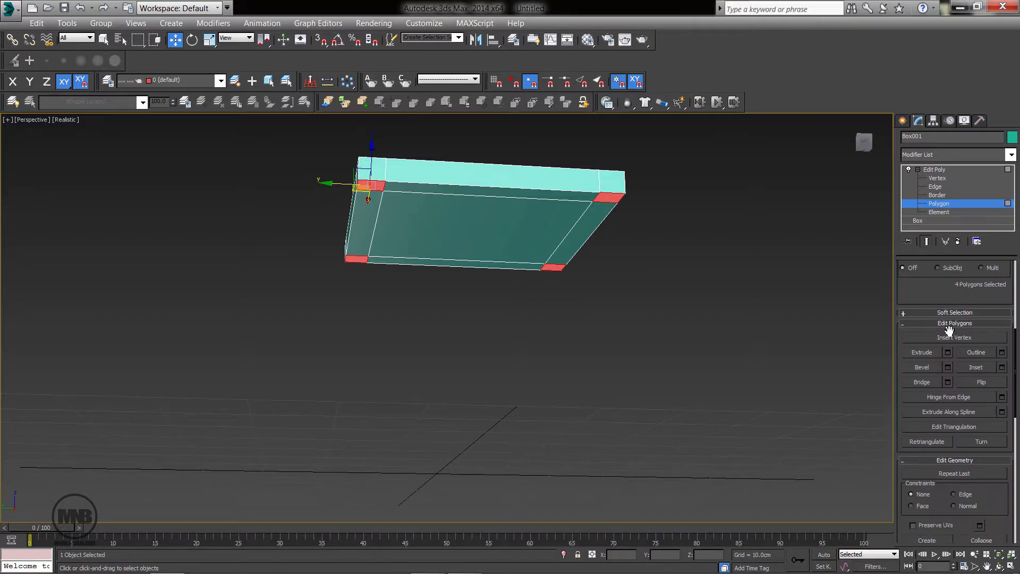
click(948, 352)
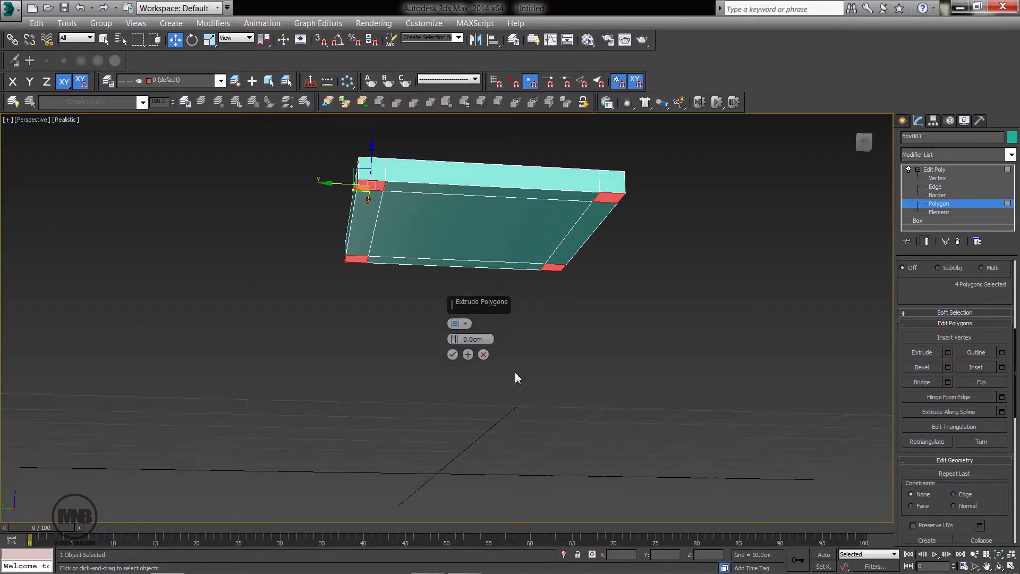
drag(460, 339, 539, 342)
text(45)
key(Return)
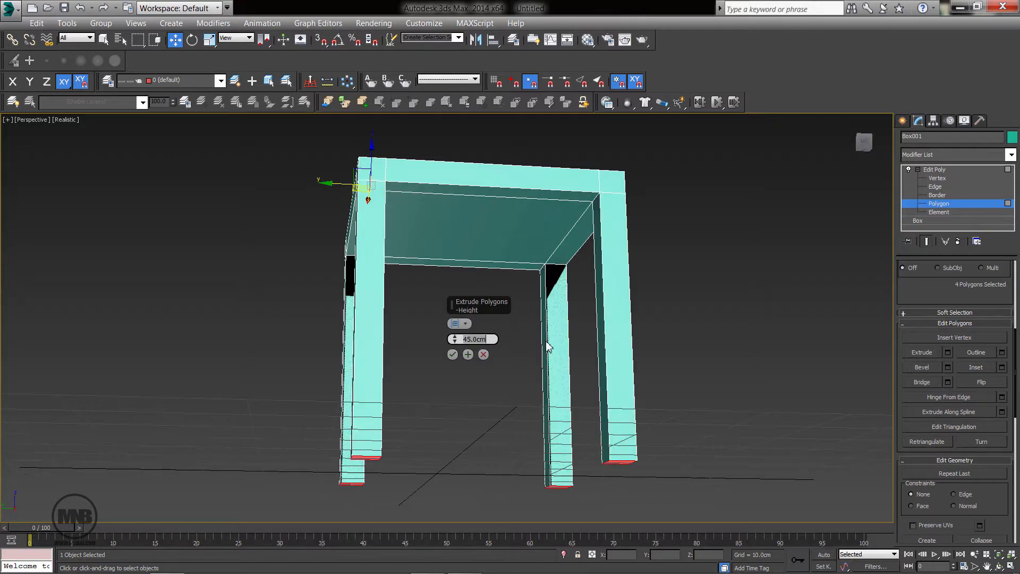
click(452, 354)
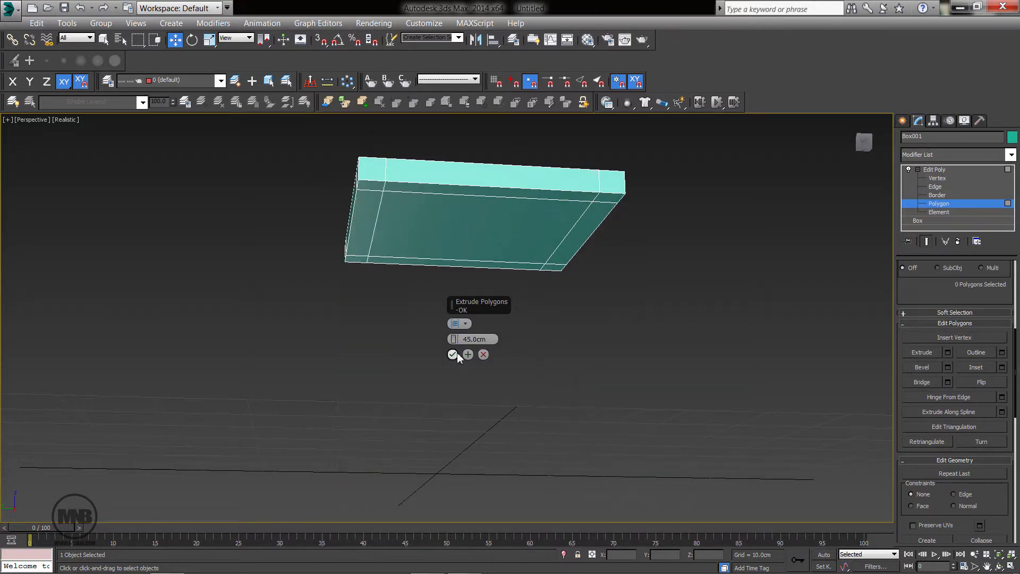
Undo the stray polygon pick, confirm the 45 cm extrusion of the four legs, and clear the polygon selection.
click(373, 185)
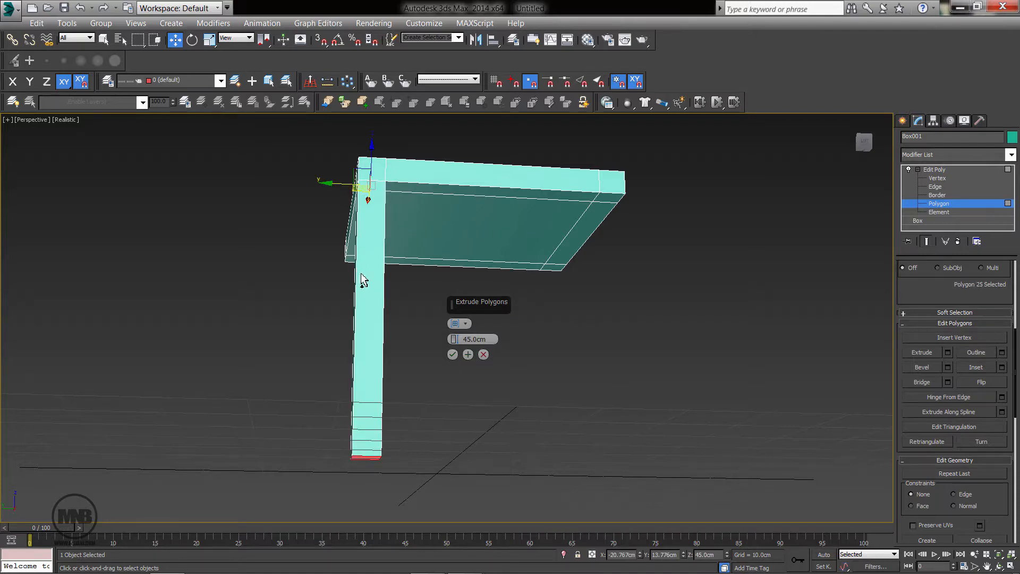
key(ctrl+z)
key(ctrl+z)
click(452, 354)
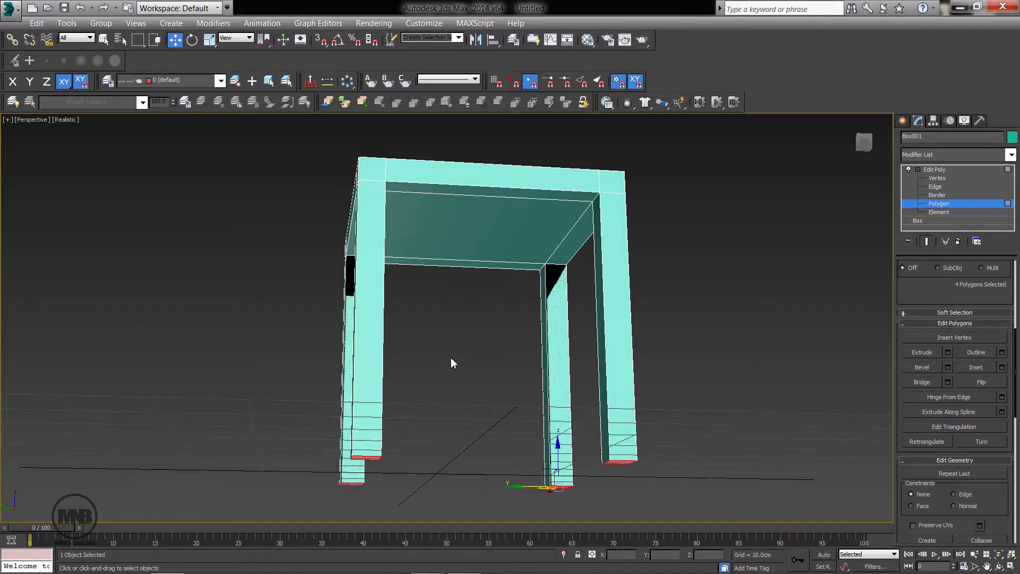
click(666, 319)
Extrude two adjacent corner polygons on top of the seat upward by 45 cm to form the backrest posts.
alt+middle_drag(672, 350, 541, 409)
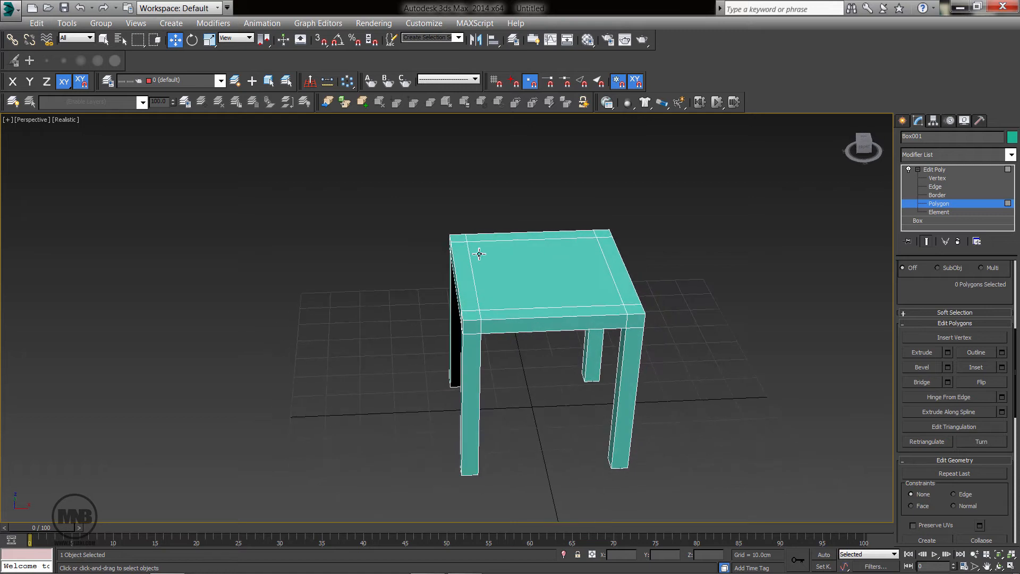
click(472, 318)
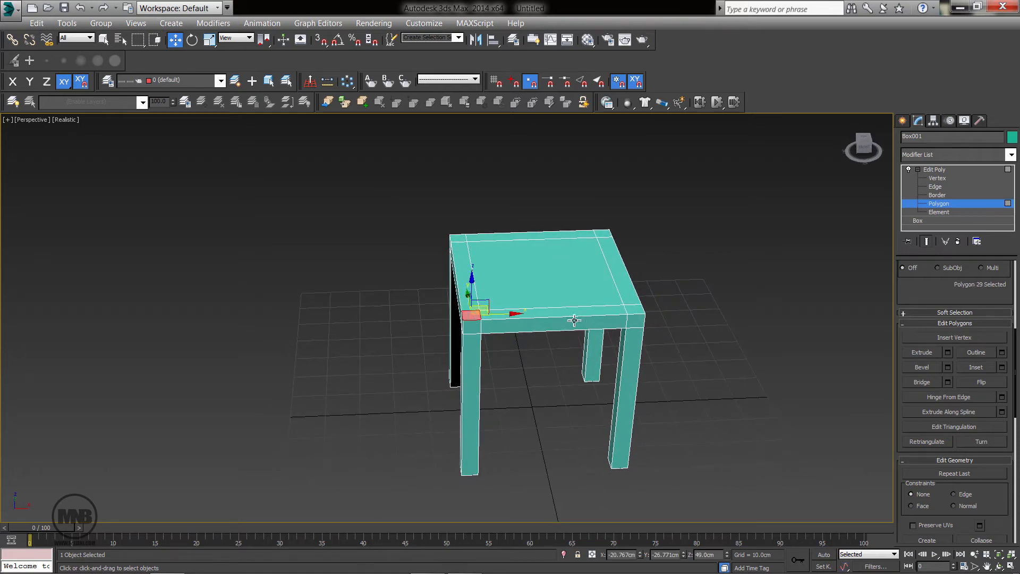
ctrl+click(633, 315)
middle_drag(636, 314, 550, 393)
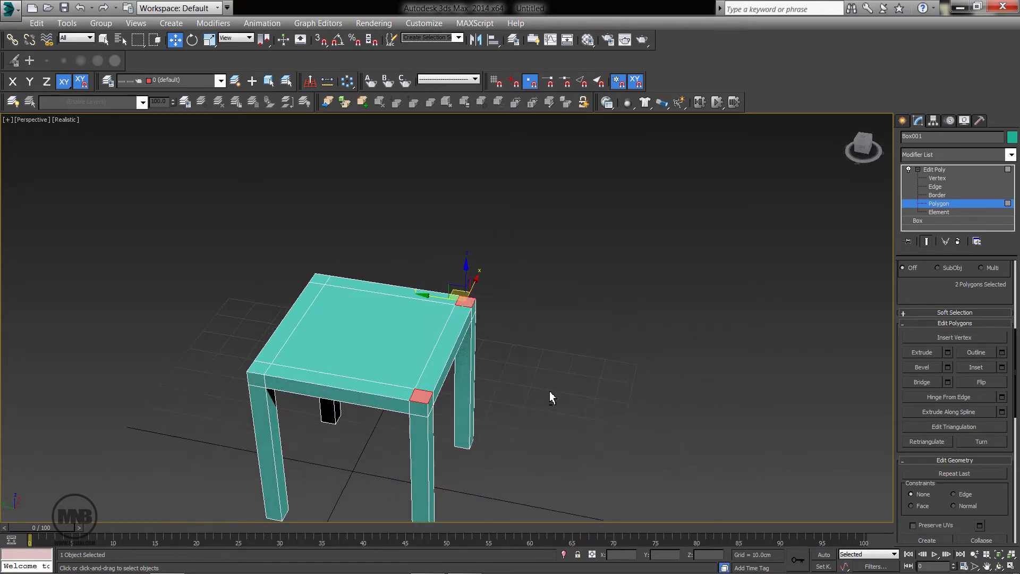
click(947, 352)
alt+middle_drag(531, 334, 655, 337)
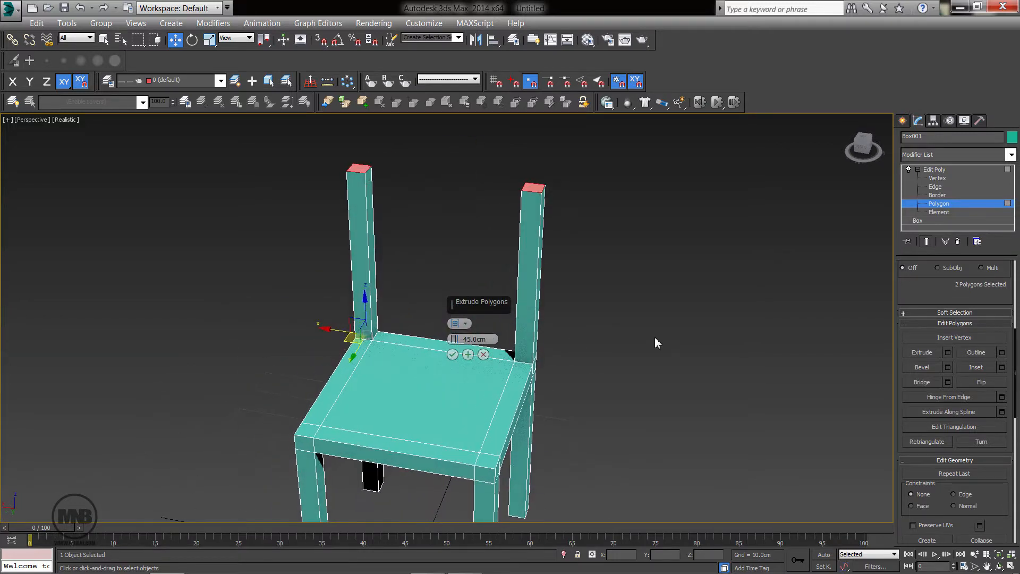
click(453, 355)
Connect the eight vertical edges of the two backrest posts with 7 segments, resetting the pinch to 0.
alt+middle_drag(455, 355, 629, 379)
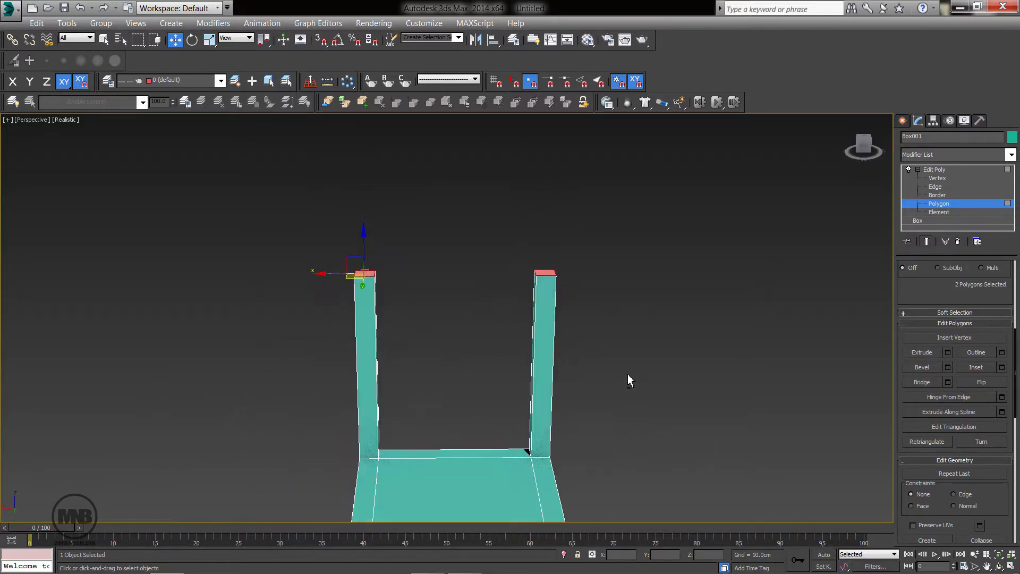
alt+middle_drag(394, 291, 385, 282)
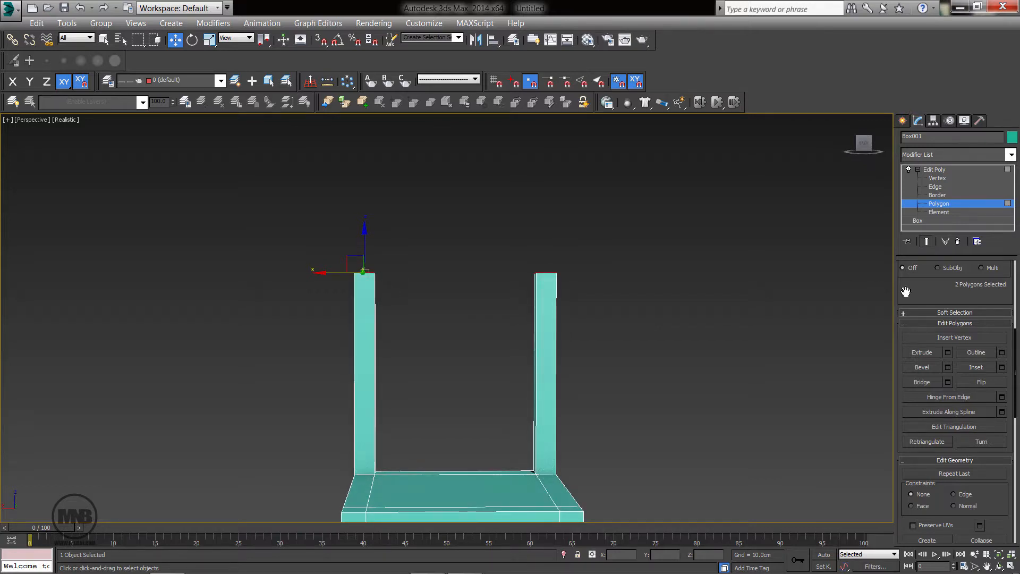
click(934, 186)
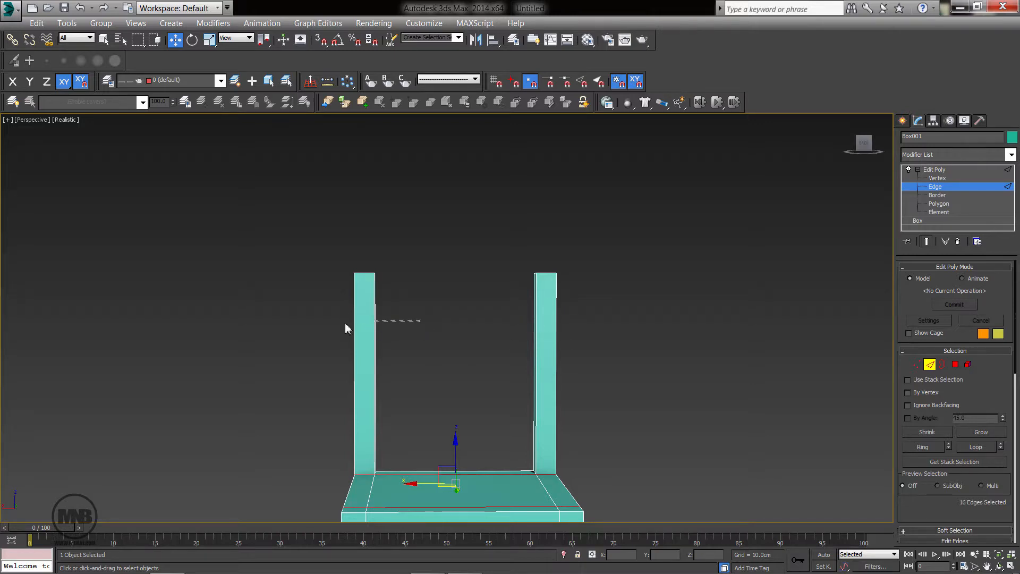
drag(346, 328, 273, 336)
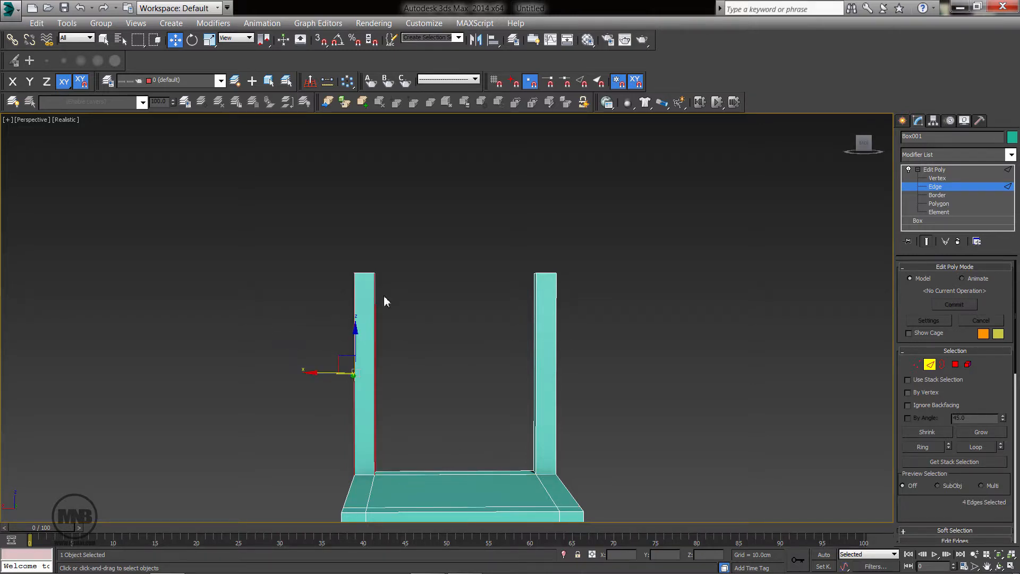
ctrl+drag(613, 337, 617, 339)
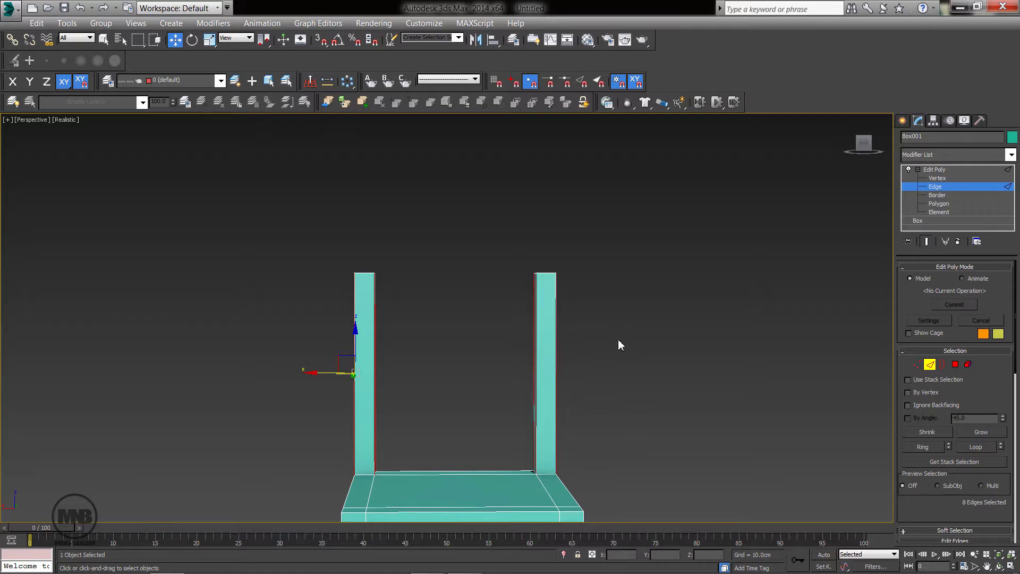
alt+middle_drag(616, 337, 637, 345)
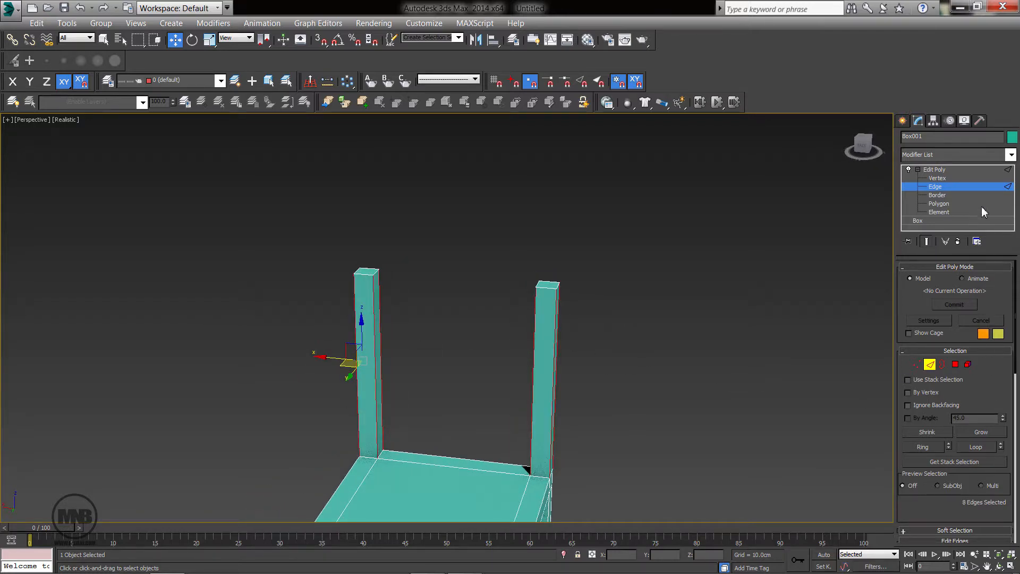
scroll(960, 328, down, 5)
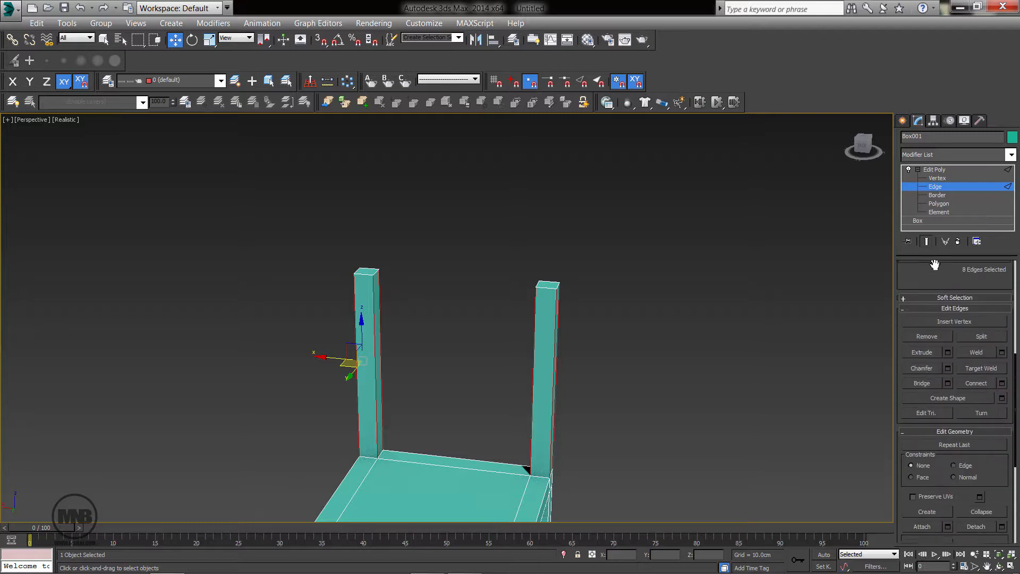
click(1002, 380)
alt+middle_drag(571, 396, 455, 375)
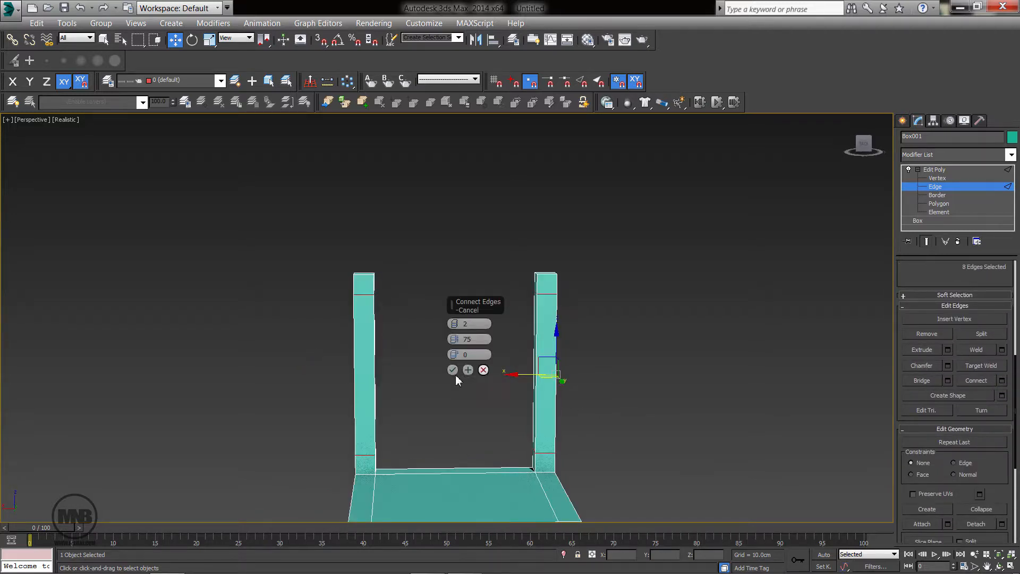
right_click(453, 339)
click(455, 322)
click(455, 322)
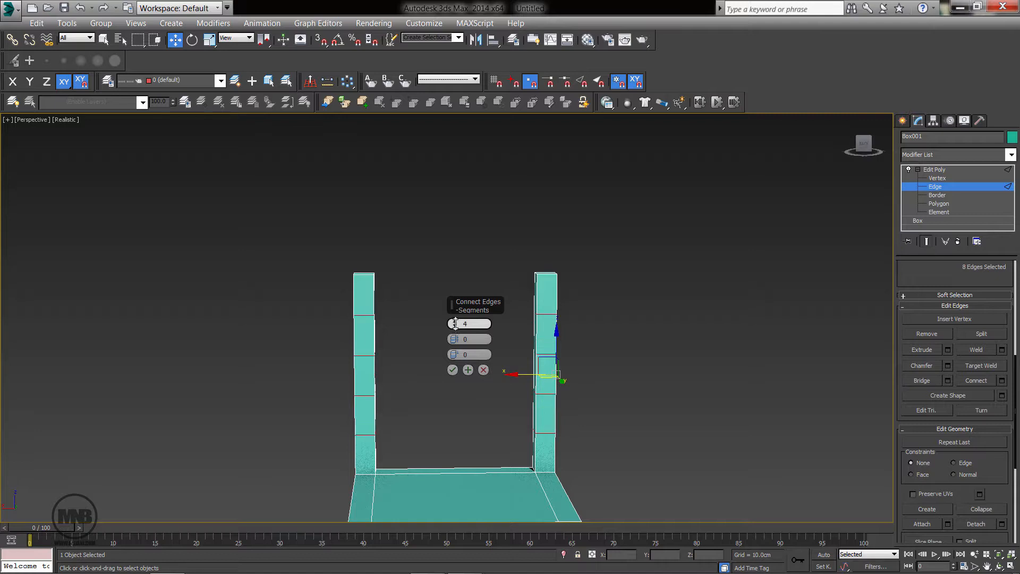
click(455, 322)
click(454, 322)
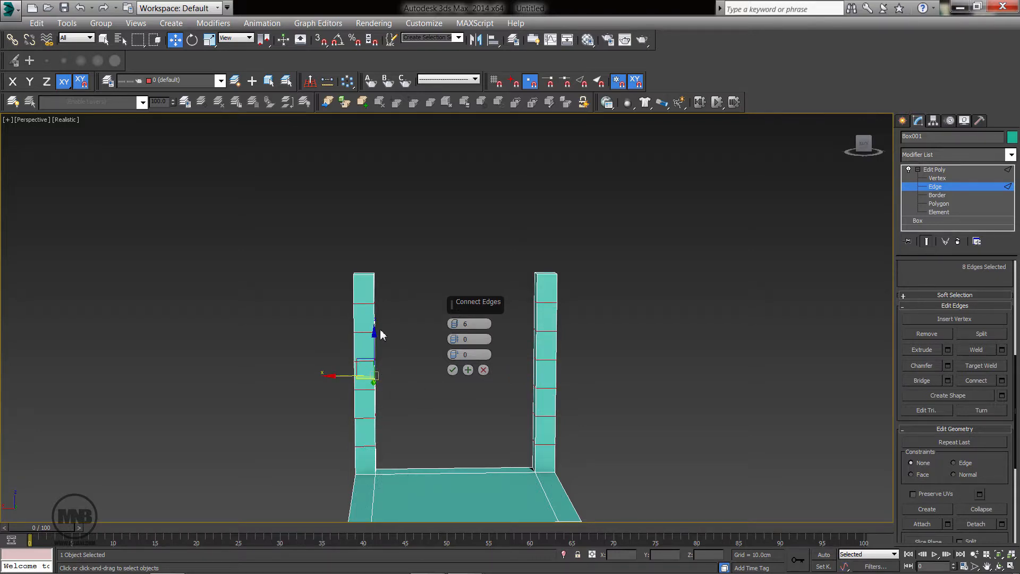
click(455, 321)
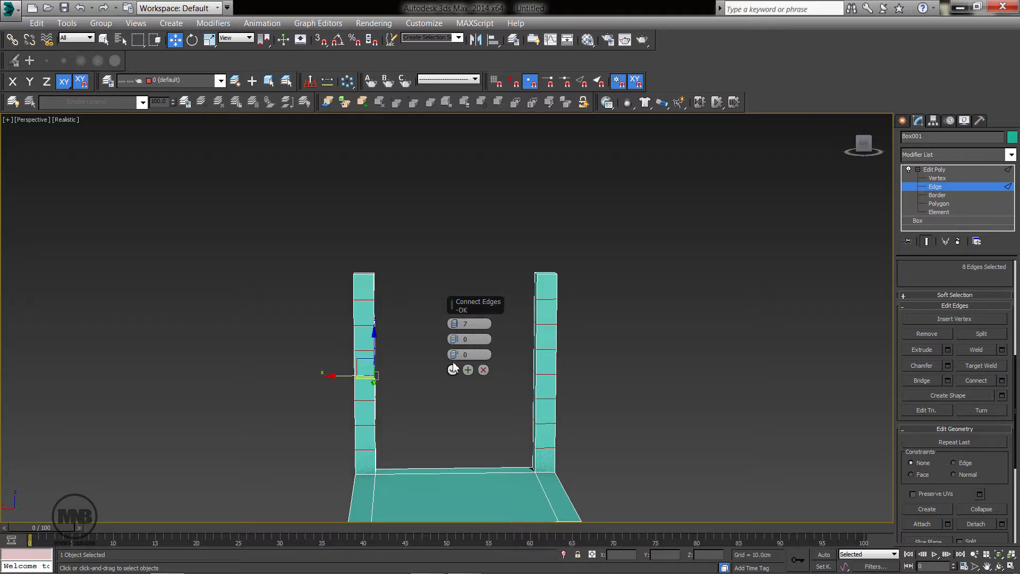
Shift the new post loops toward the top with a negative pinch and a slide of 190, and apply the connection.
drag(457, 339, 460, 422)
drag(458, 353, 478, 516)
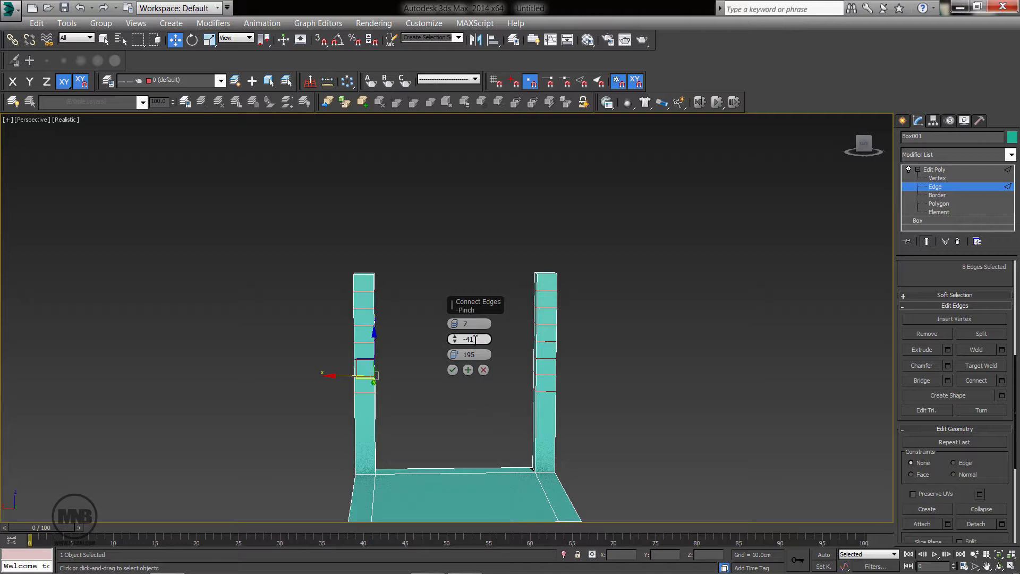
drag(478, 341, 376, 346)
click(480, 355)
mouse_move(460, 359)
mouse_down()
mouse_move(449, 332)
mouse_move(448, 364)
mouse_up()
click(452, 370)
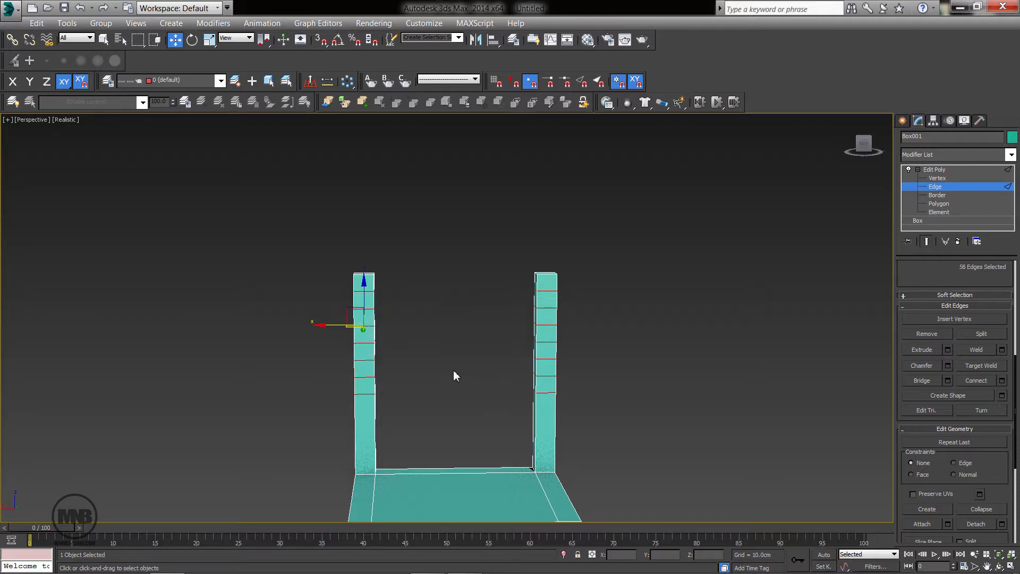
Bridge the first, third and fifth polygons from the top on the posts' facing inner sides to form three backrest slats.
click(939, 204)
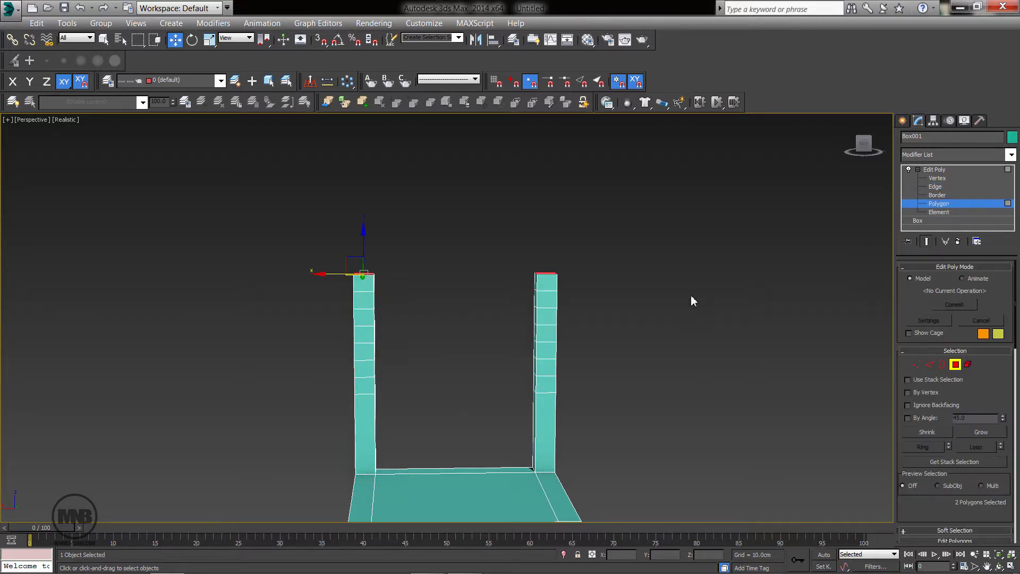
alt+middle_drag(692, 298, 410, 291)
click(394, 277)
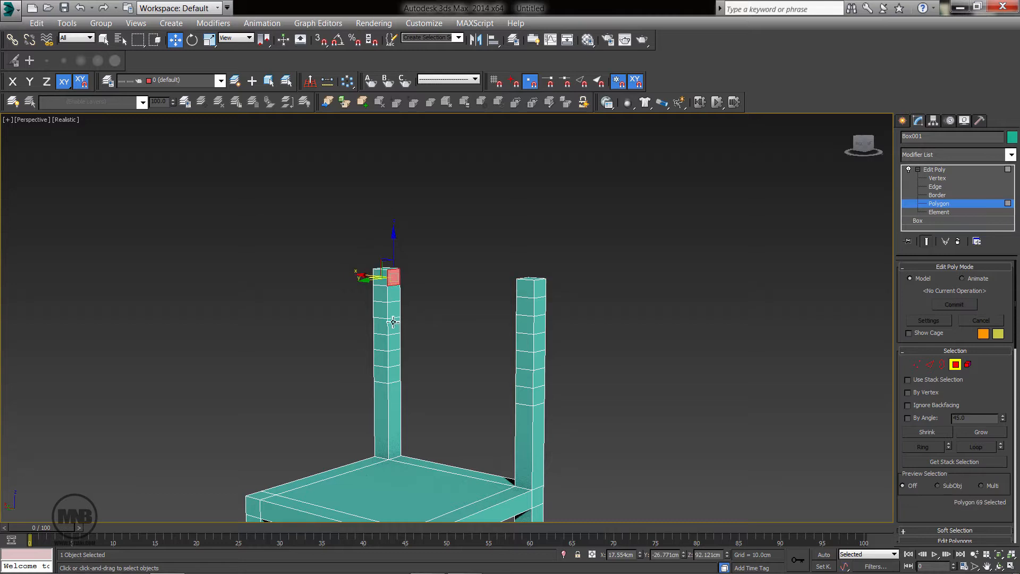
ctrl+click(393, 309)
ctrl+click(394, 341)
alt+middle_drag(420, 399, 496, 332)
ctrl+click(511, 298)
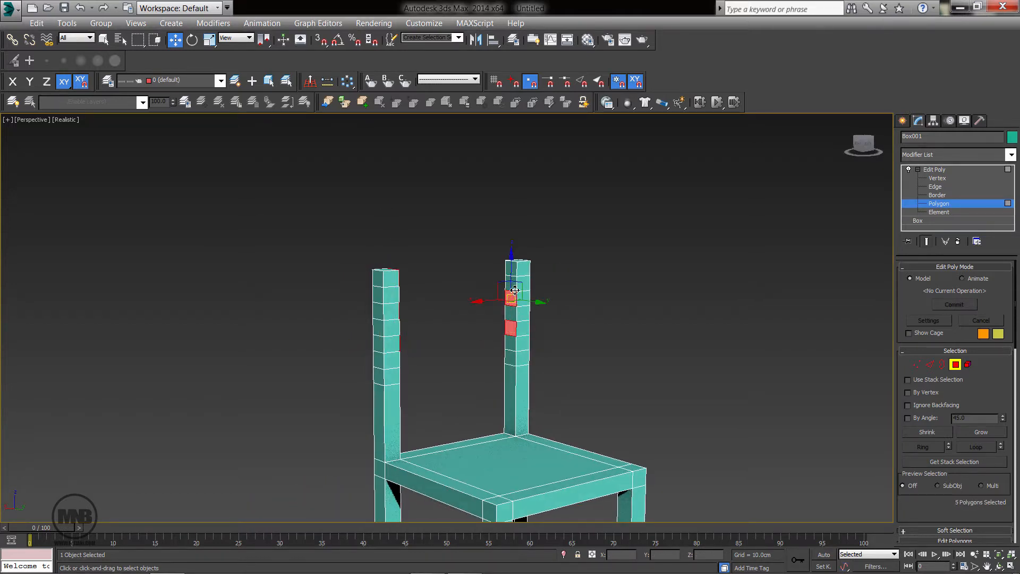
ctrl+click(511, 269)
alt+middle_drag(511, 269, 421, 369)
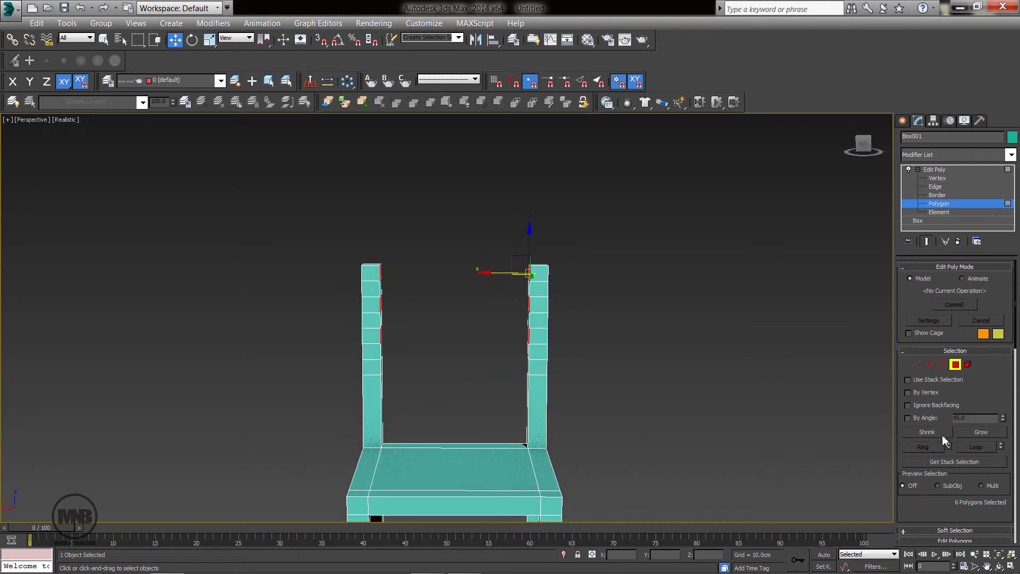
drag(931, 511, 924, 319)
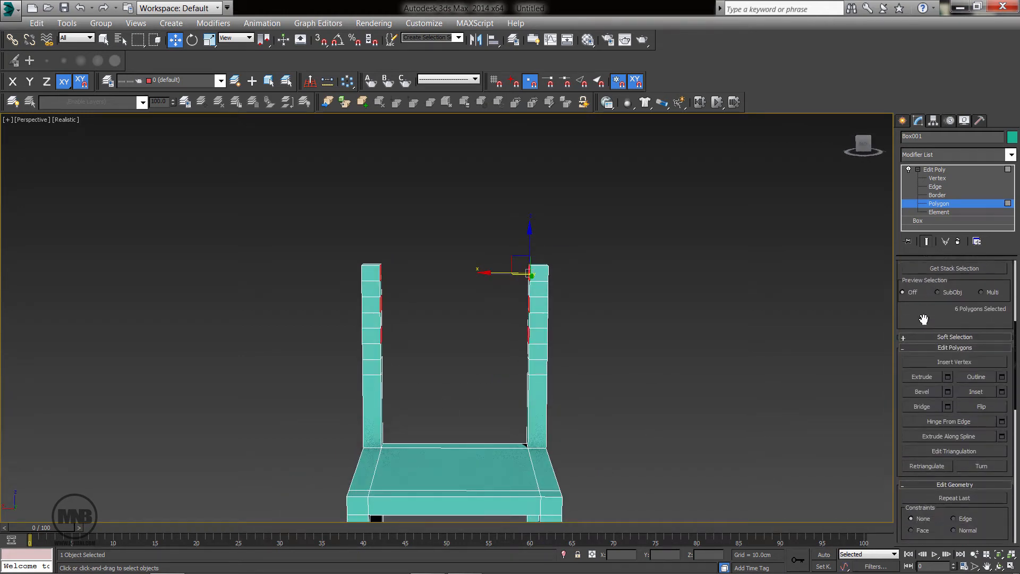
click(948, 406)
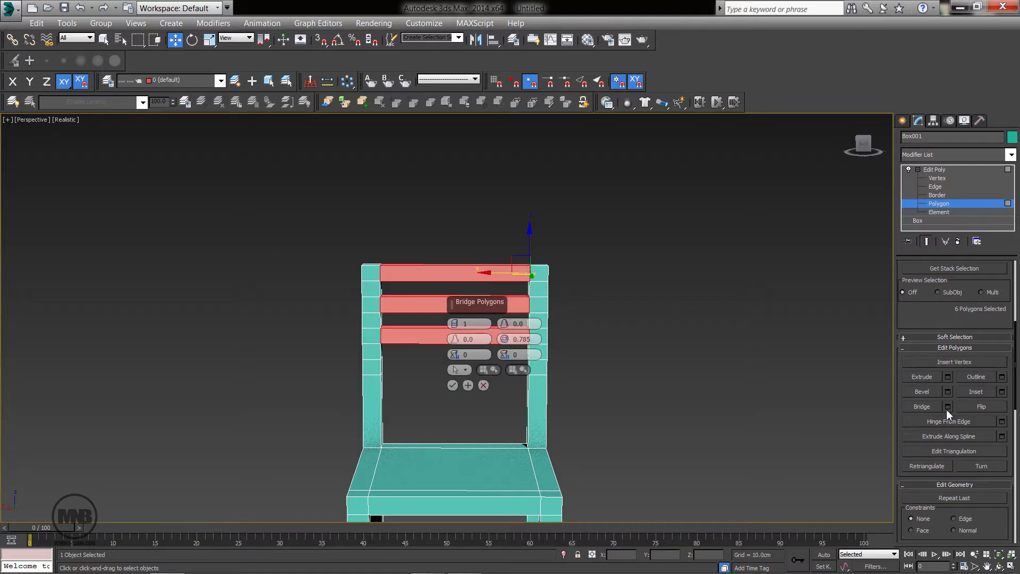
click(455, 383)
click(582, 382)
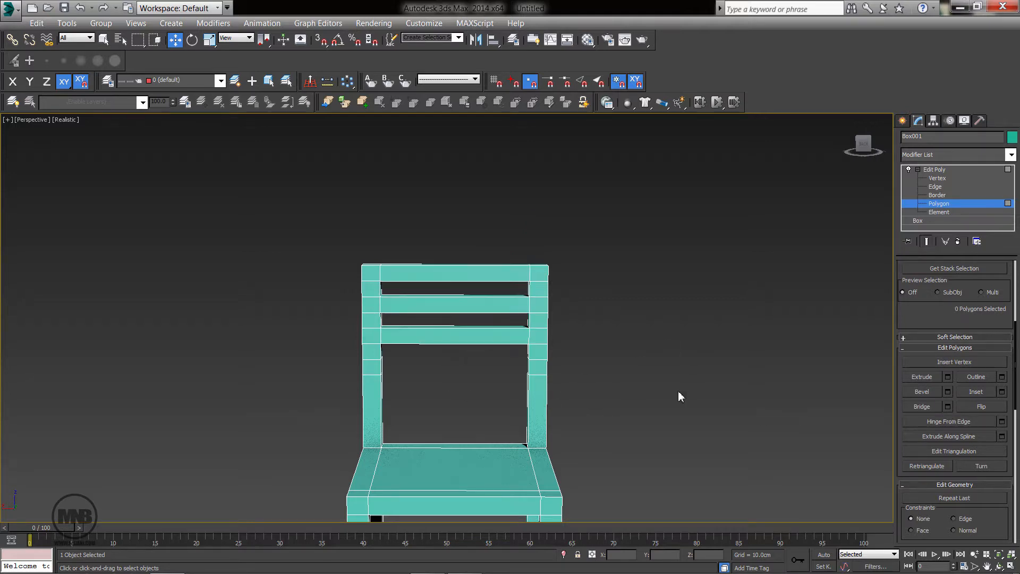
alt+middle_drag(678, 394, 626, 368)
scroll(626, 368, down, 5)
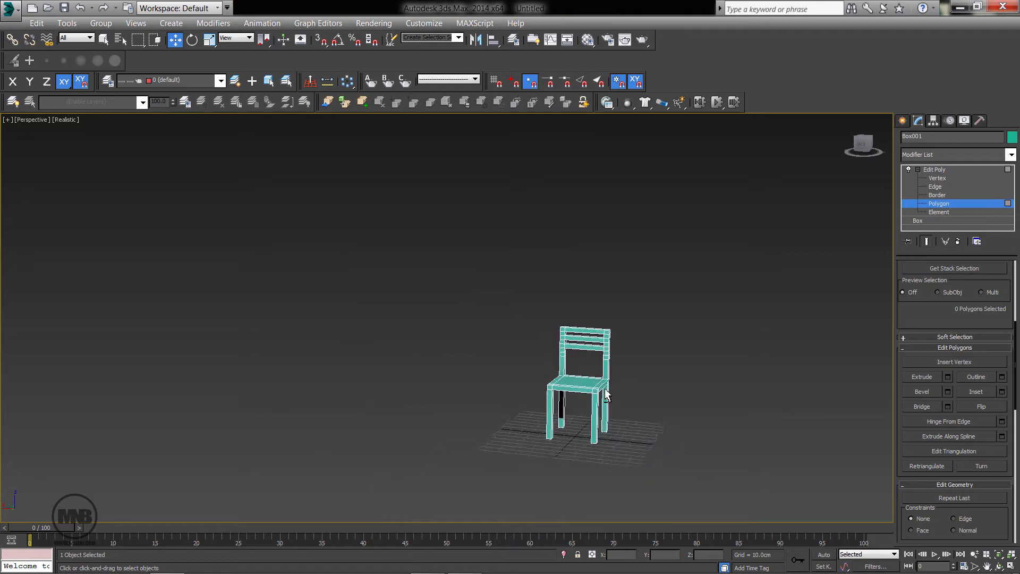
scroll(596, 419, up, 5)
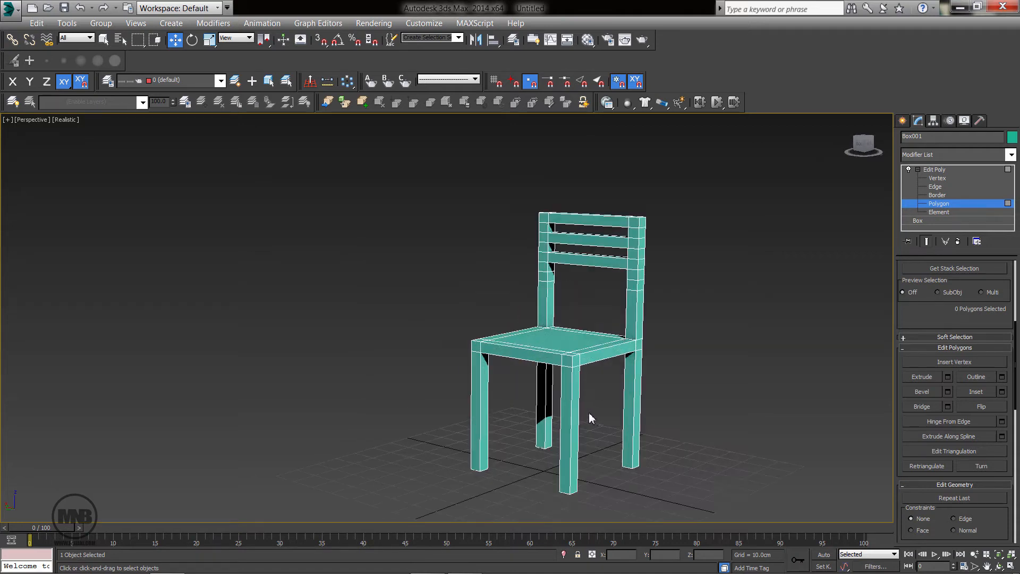
scroll(568, 392, up, 8)
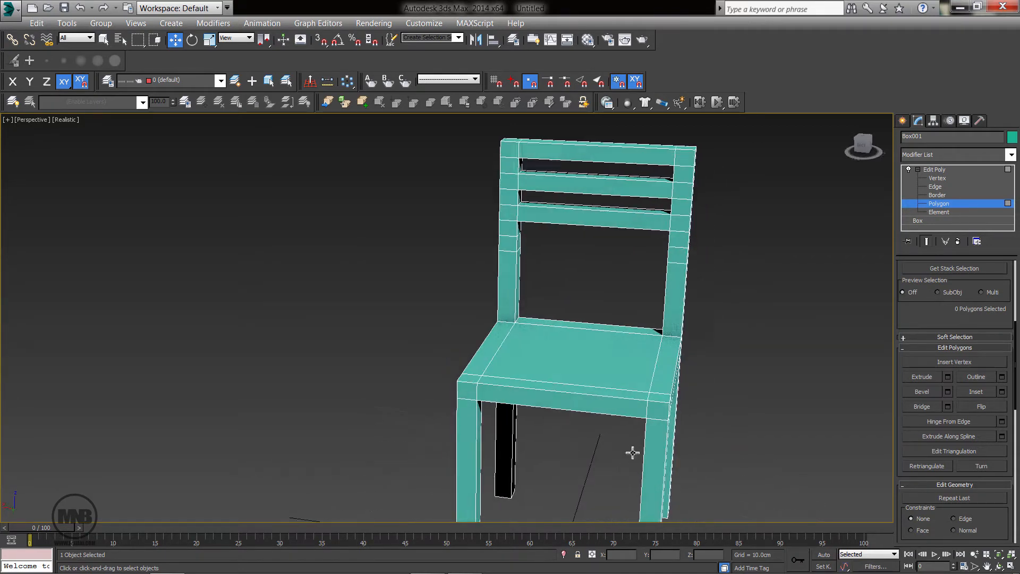
middle_drag(597, 330, 586, 408)
Connect the twelve long edges of the three backrest slats with 18 segments, resetting the slide to 0.
click(933, 186)
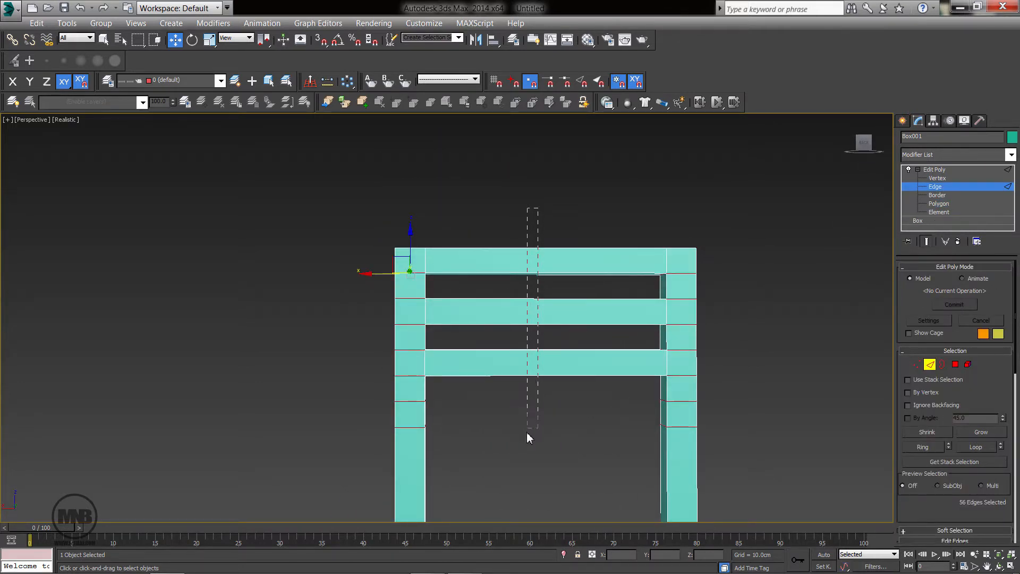
drag(529, 437, 520, 451)
alt+middle_drag(567, 410, 551, 240)
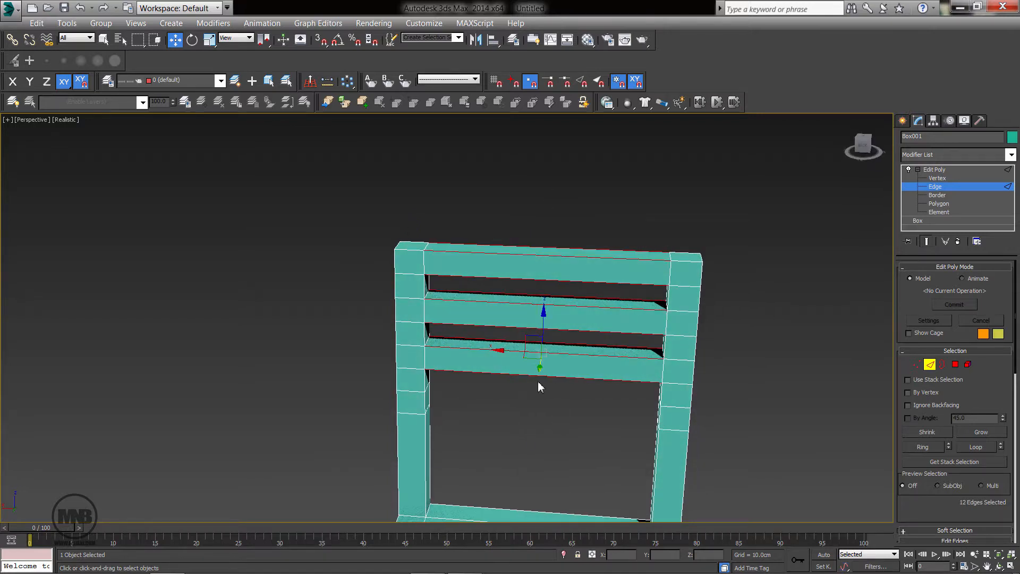
scroll(946, 436, down, 5)
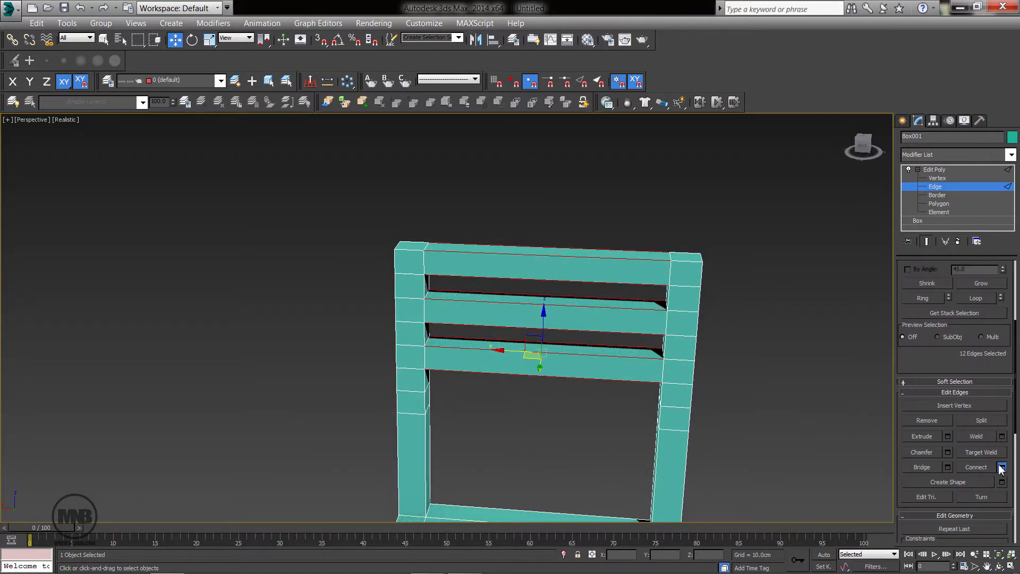
click(1001, 467)
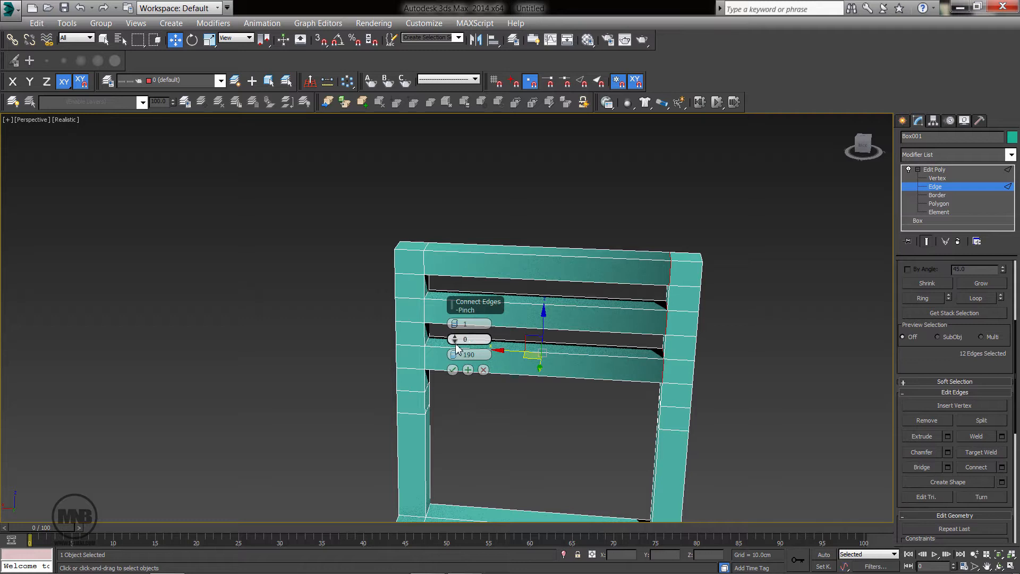
right_click(454, 354)
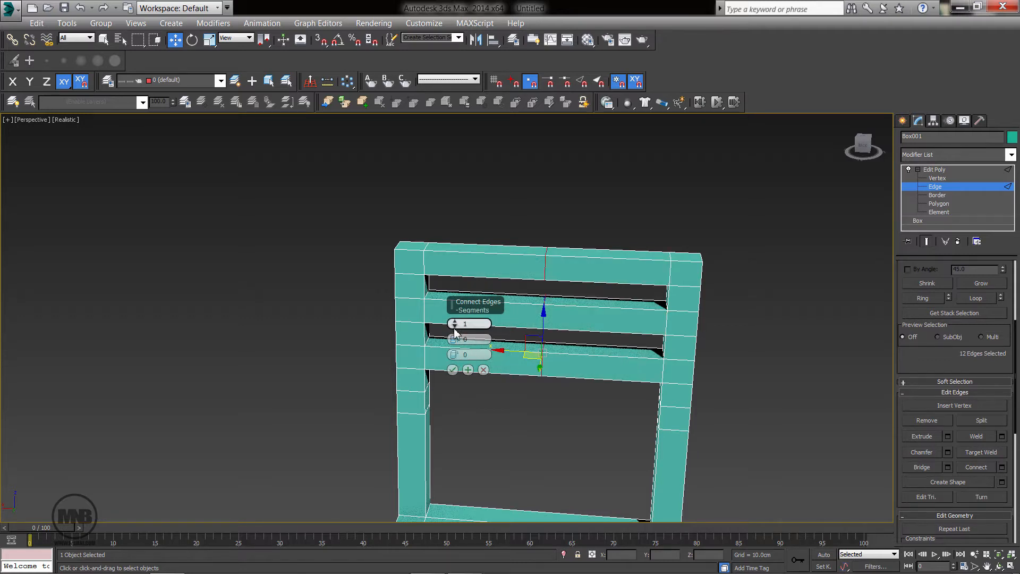
drag(454, 319, 459, 287)
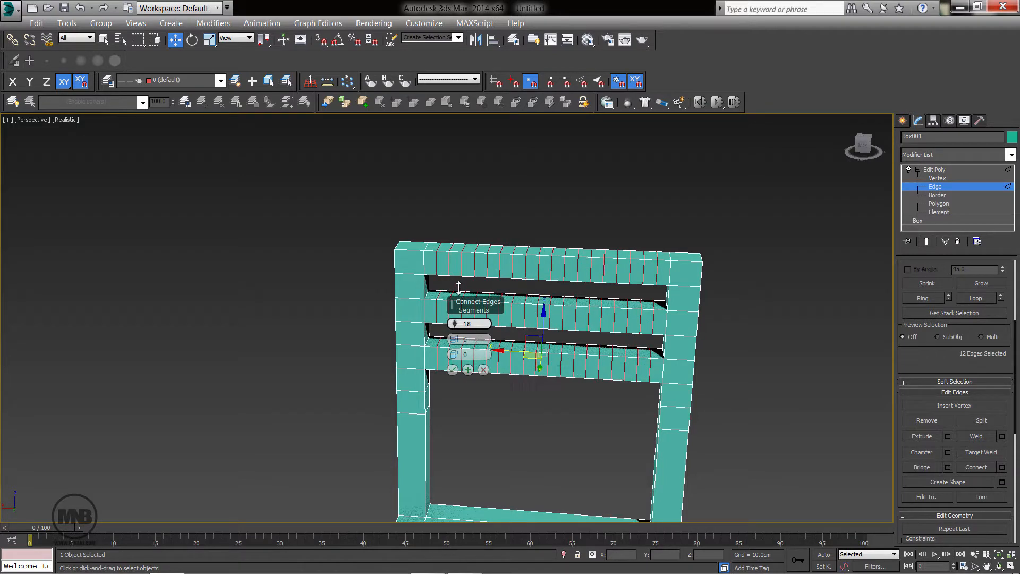
click(452, 370)
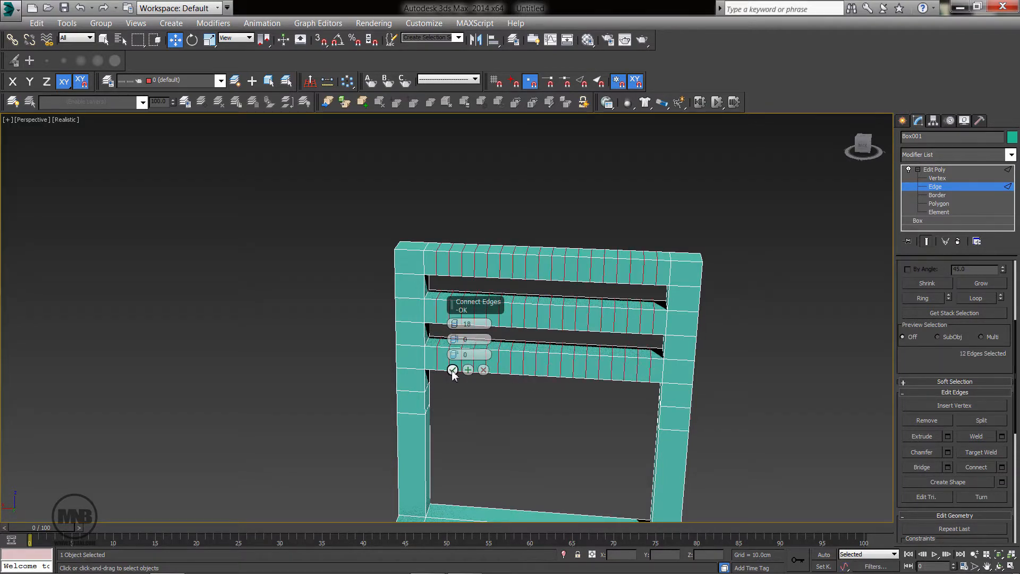
click(452, 370)
Select nine alternate polygons on the underside of the top backrest slat, starting with the second one from the post.
key(4)
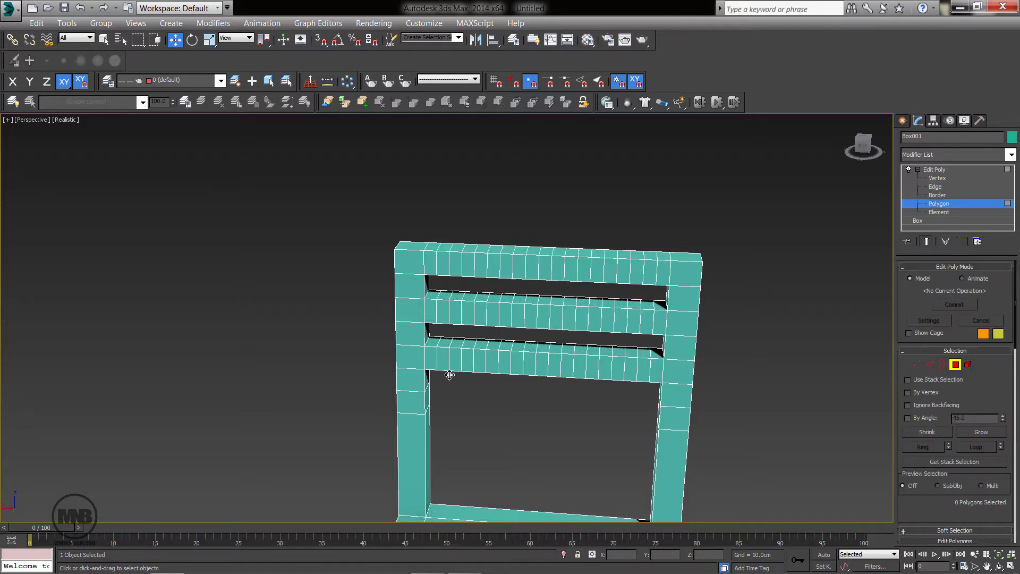
alt+middle_drag(483, 333, 478, 344)
scroll(478, 345, up, 5)
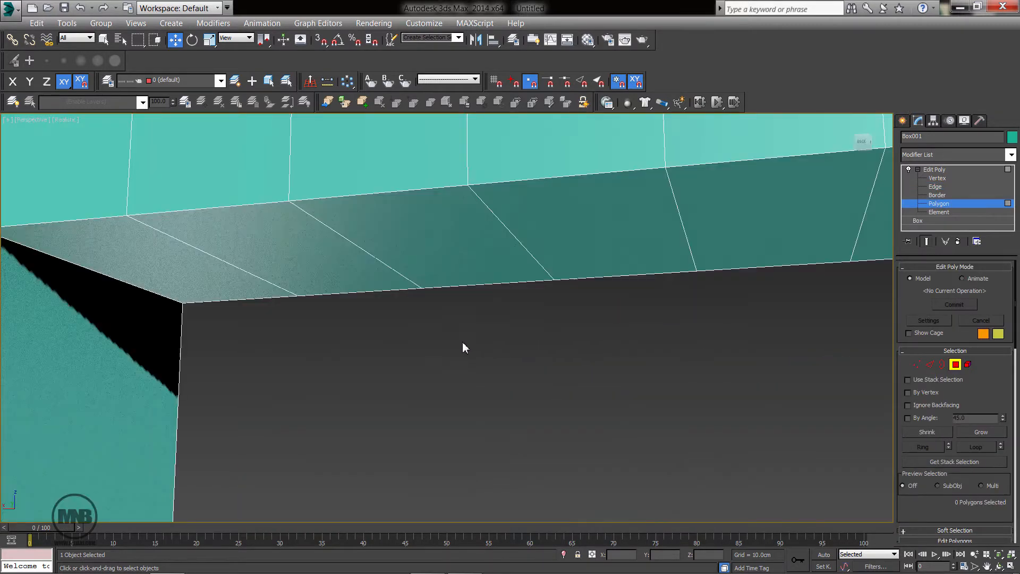
click(317, 290)
scroll(374, 333, down, 6)
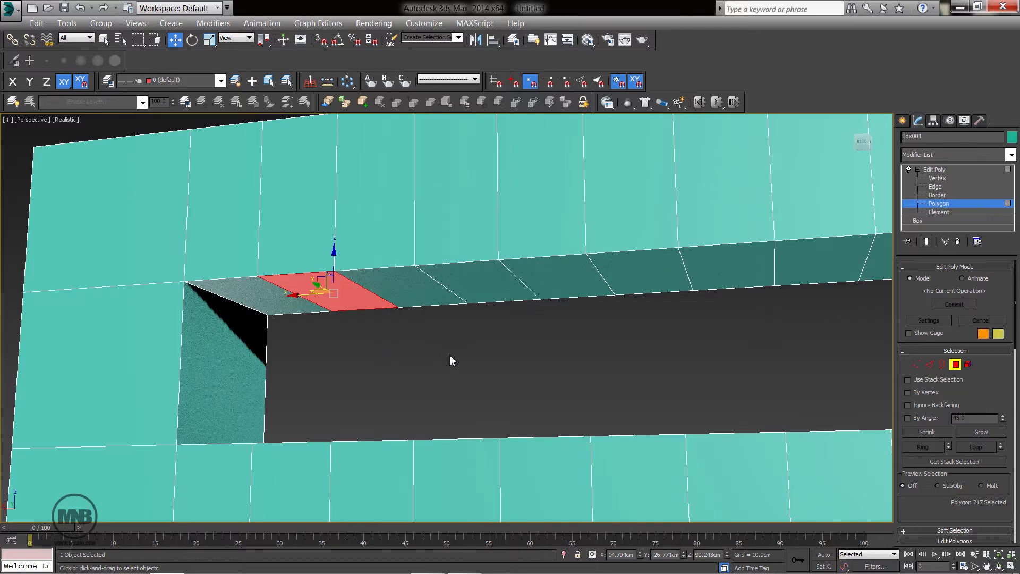
ctrl+click(475, 311)
ctrl+click(564, 306)
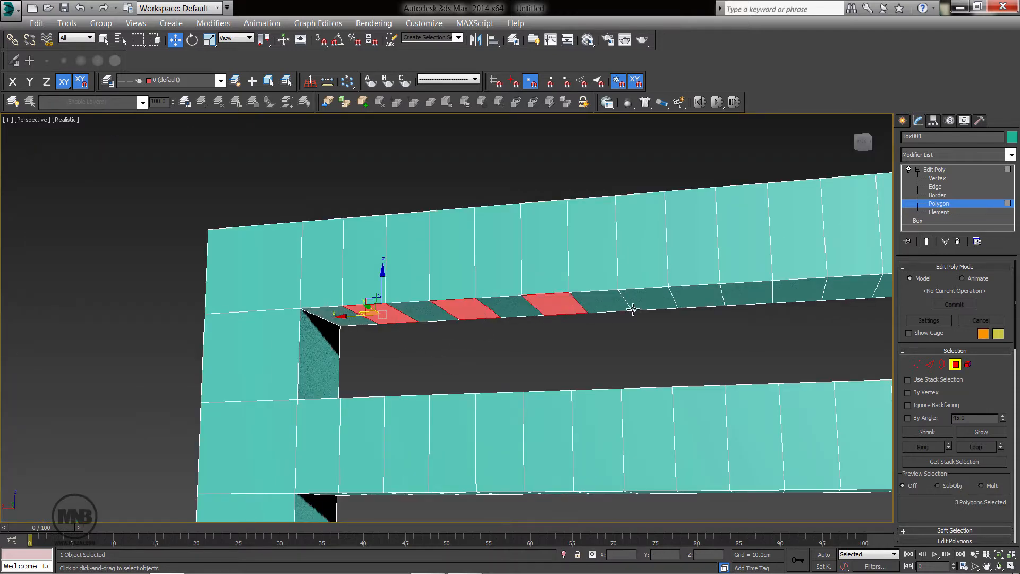
ctrl+click(645, 300)
ctrl+click(744, 295)
middle_drag(808, 348, 622, 358)
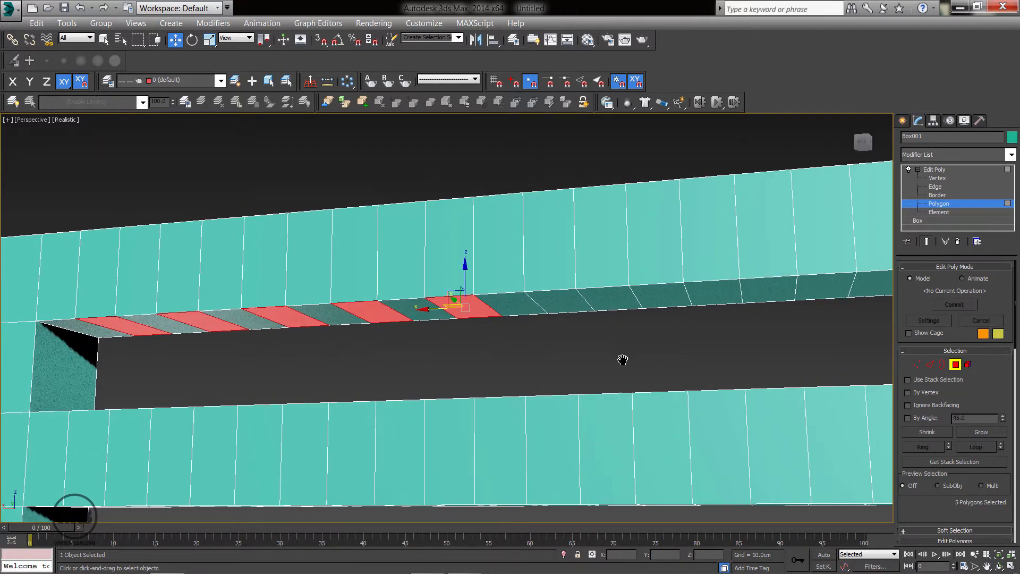
ctrl+click(555, 304)
ctrl+click(655, 304)
key(q)
ctrl+click(774, 296)
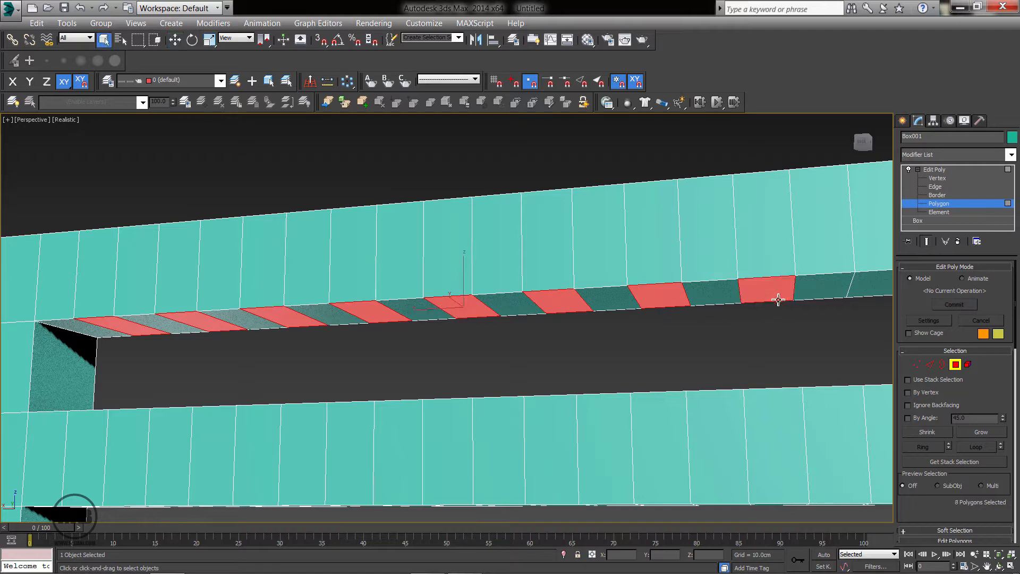
middle_drag(777, 296, 596, 342)
ctrl+click(539, 303)
Add the nine matching polygons on top of the middle slat and bridge them with 1 segment to form vertical bars.
ctrl+click(595, 330)
ctrl+click(486, 323)
ctrl+click(408, 322)
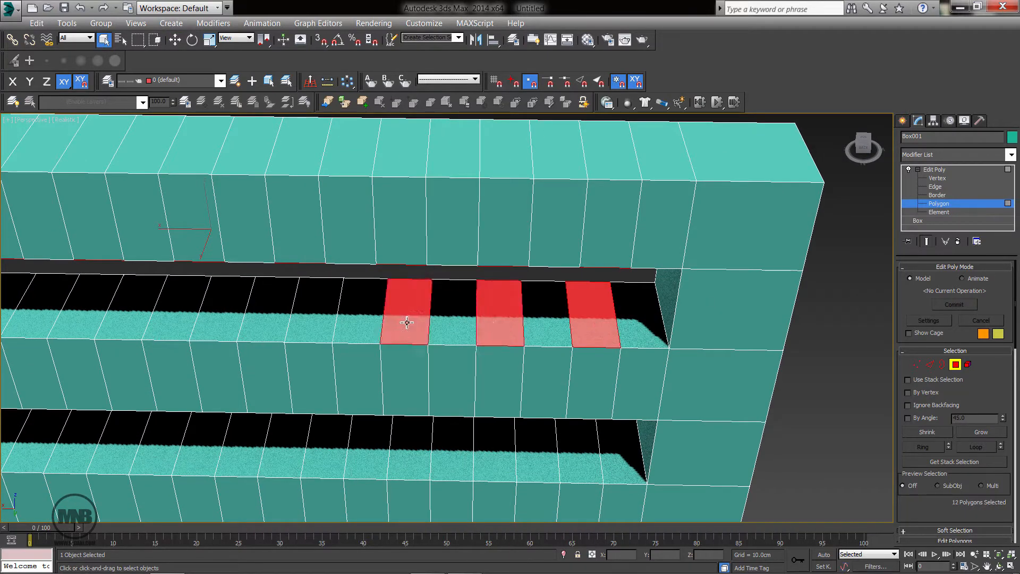
middle_drag(412, 335, 642, 332)
ctrl+click(642, 318)
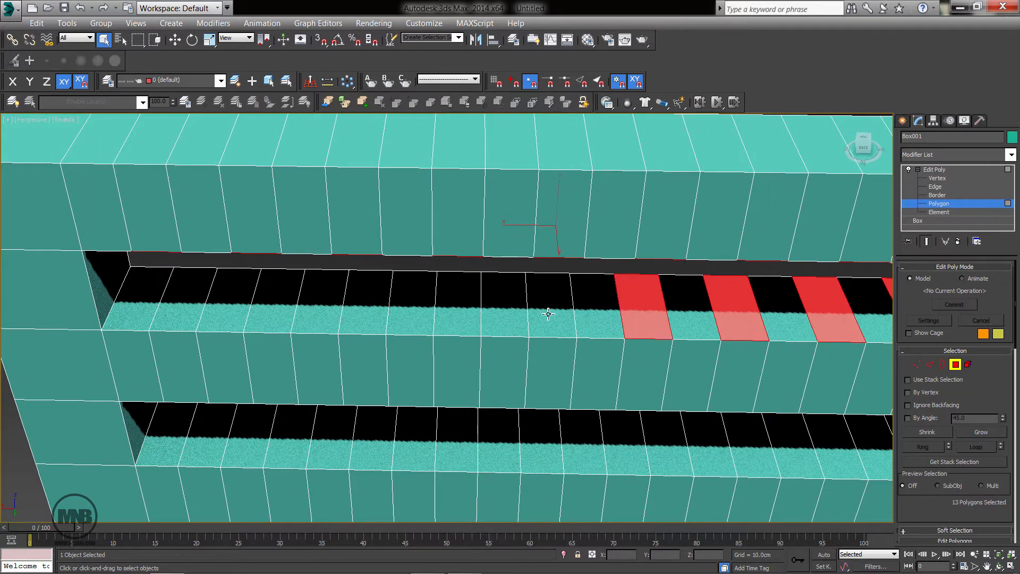
ctrl+click(549, 316)
ctrl+click(468, 313)
ctrl+click(376, 314)
ctrl+click(291, 312)
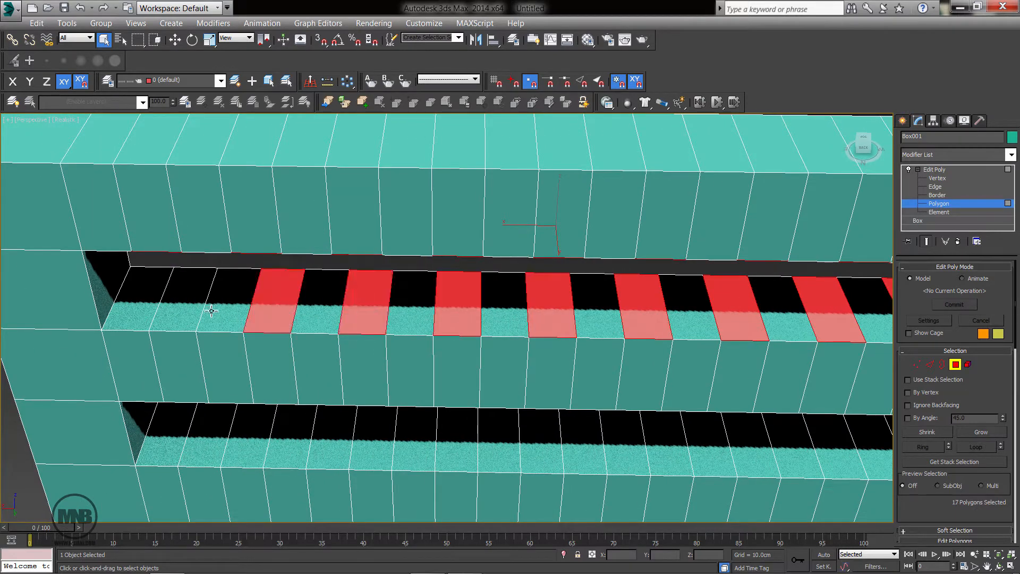
ctrl+click(187, 310)
alt+middle_drag(410, 371, 469, 389)
scroll(927, 525, down, 5)
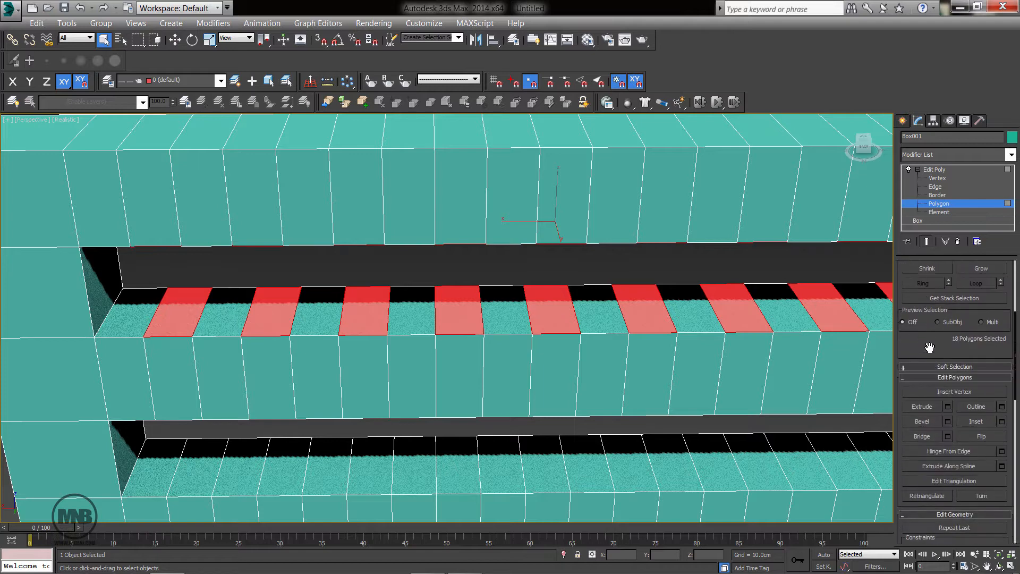
click(947, 428)
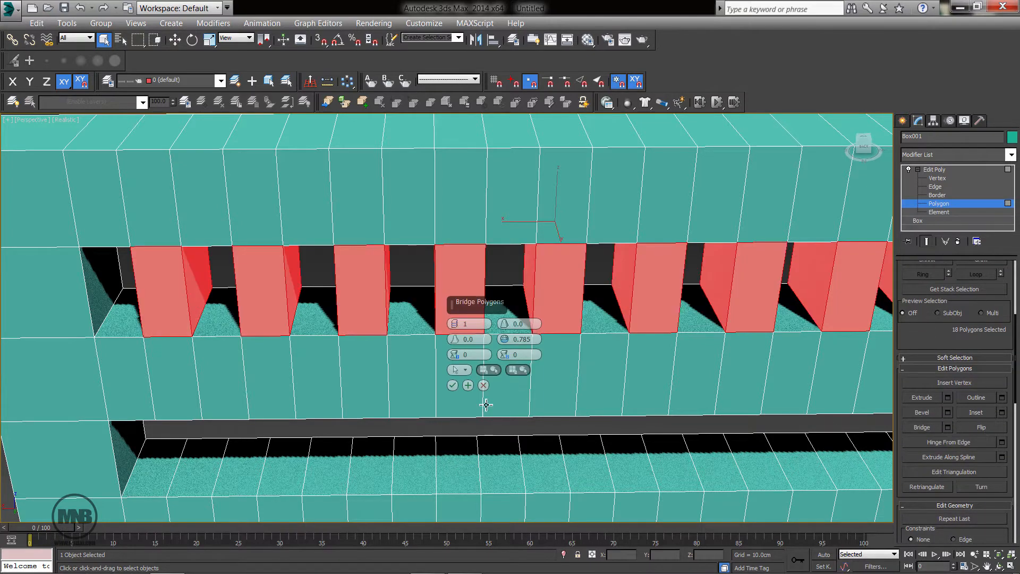
click(452, 385)
scroll(514, 364, down, 6)
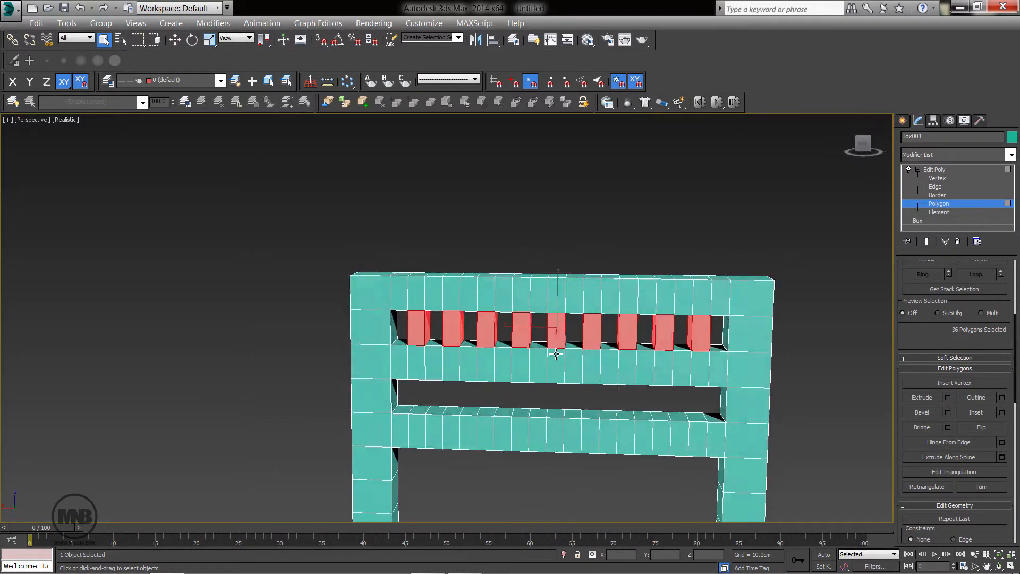
Select nine alternate polygons on top of the lowest backrest slat, starting with the second one from the post.
alt+middle_drag(557, 354, 455, 365)
scroll(453, 330, up, 5)
click(451, 301)
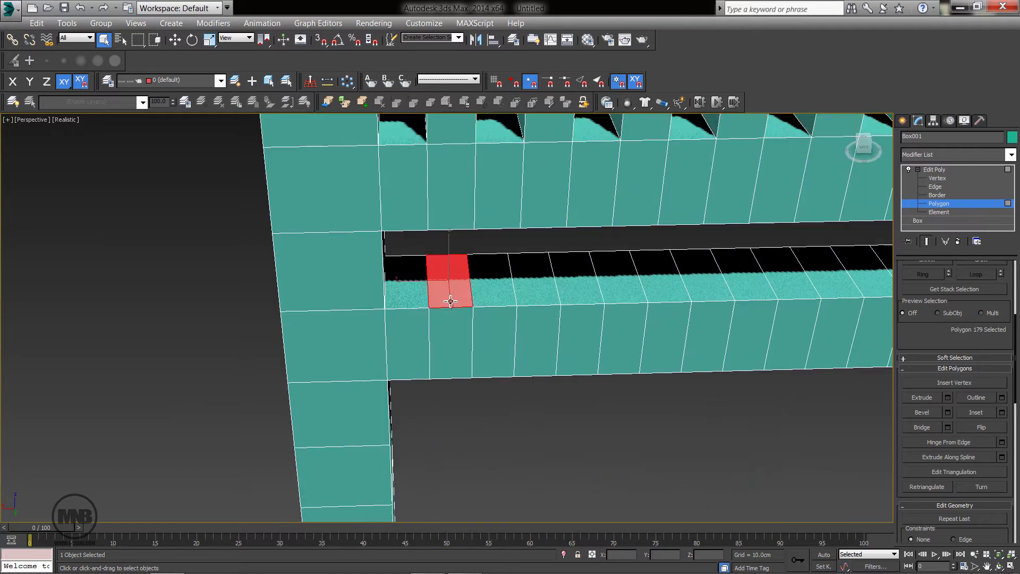
ctrl+click(530, 288)
ctrl+click(616, 284)
middle_drag(690, 324, 440, 330)
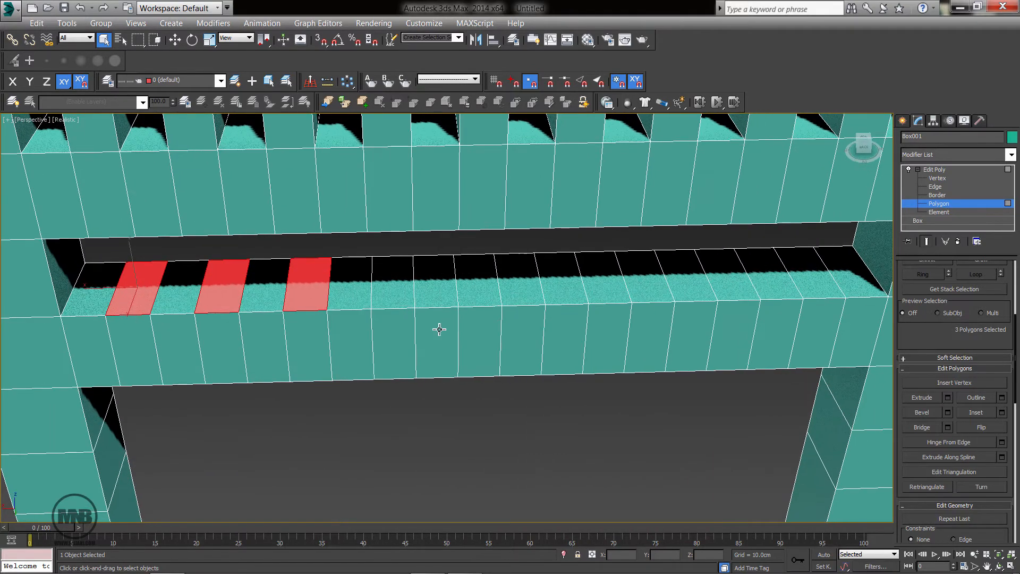
ctrl+click(409, 296)
ctrl+click(480, 295)
ctrl+click(566, 293)
ctrl+click(656, 291)
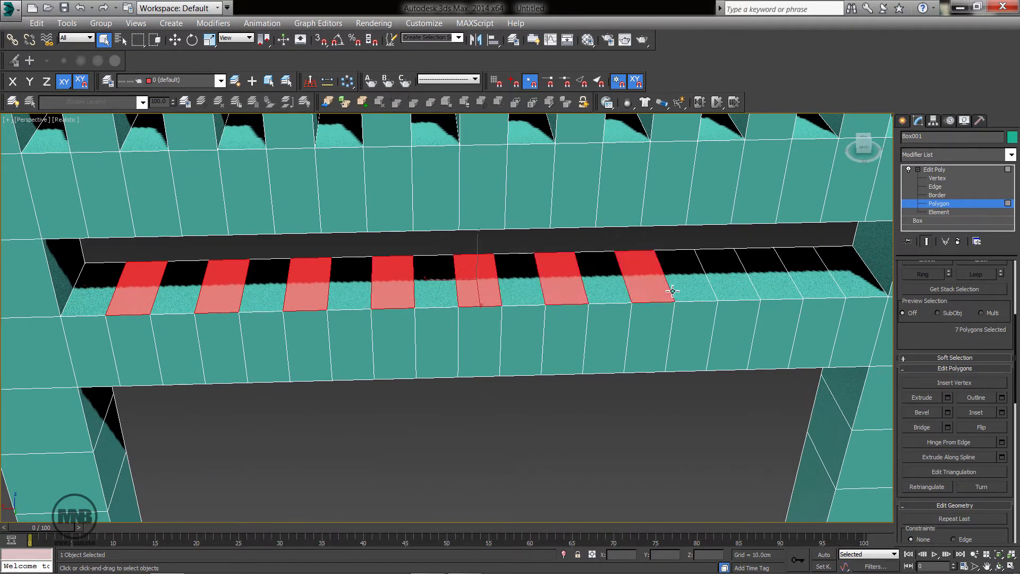
ctrl+click(739, 286)
ctrl+click(800, 279)
Add the nine matching polygons on the underside of the middle slat, bridge them into the lower row of bars, and clear the selection.
alt+middle_drag(800, 279, 782, 291)
ctrl+click(782, 277)
ctrl+click(709, 276)
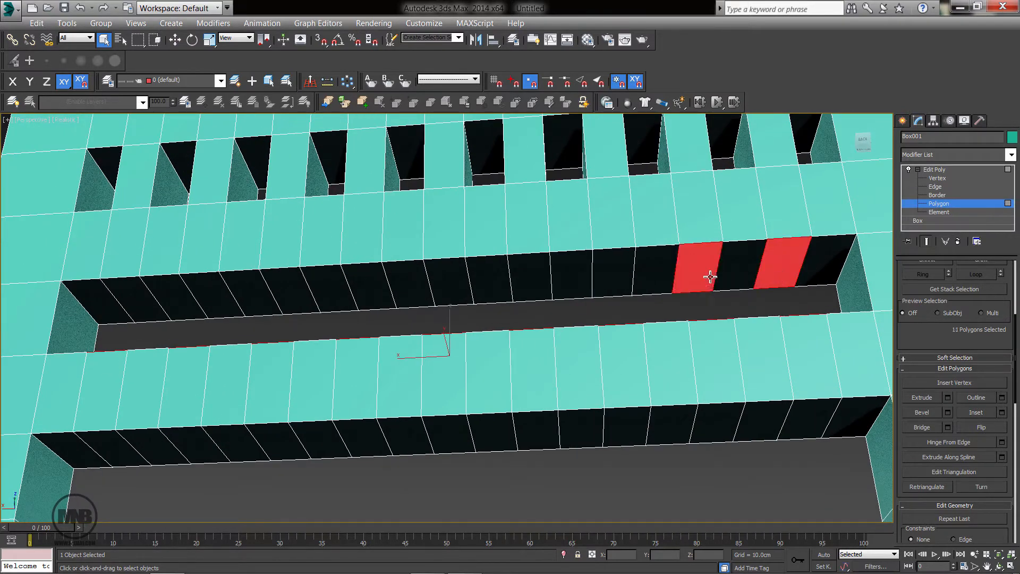
ctrl+click(623, 276)
ctrl+click(528, 278)
ctrl+click(462, 286)
ctrl+click(381, 287)
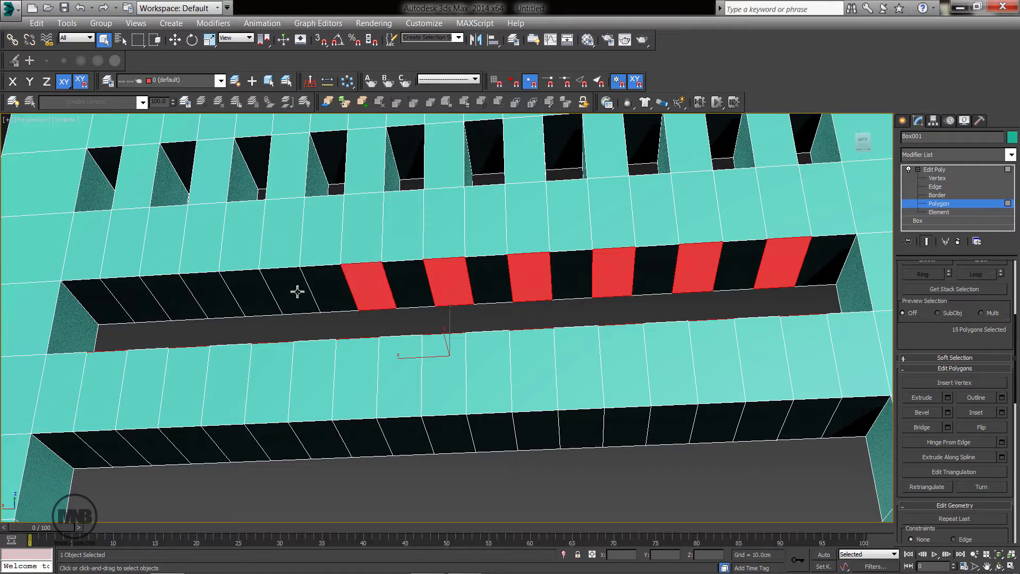
ctrl+click(281, 292)
ctrl+click(214, 298)
ctrl+click(134, 301)
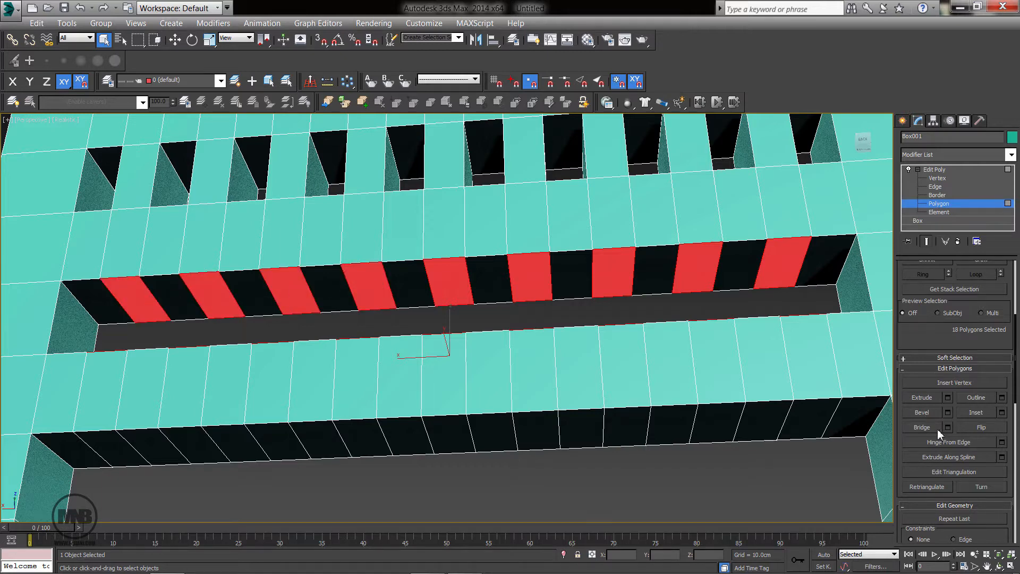
click(922, 427)
scroll(712, 428, down, 5)
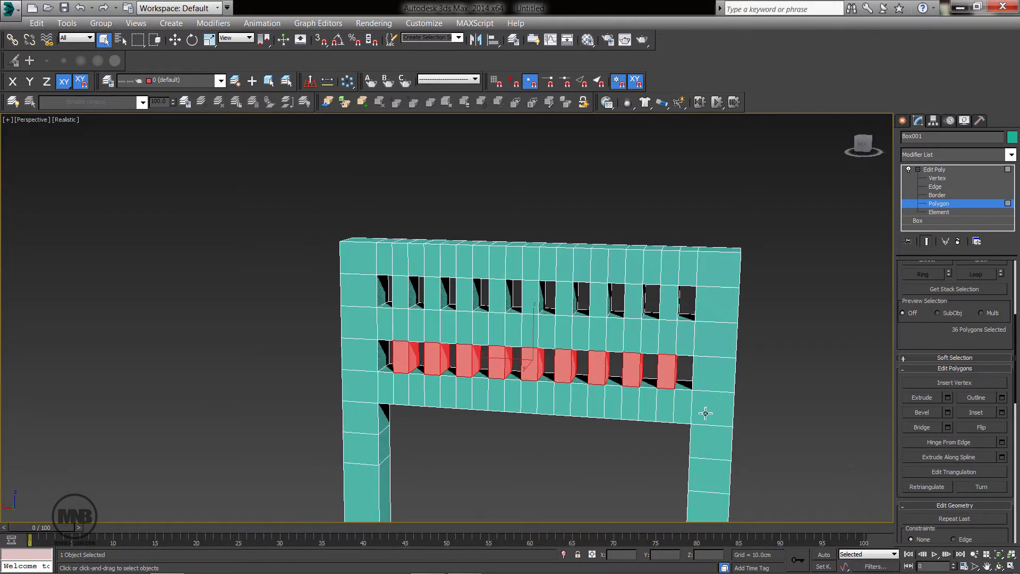
click(788, 399)
Delete the large central polygons on the top and underside of the seat, leaving an open frame.
middle_drag(787, 400, 775, 366)
scroll(710, 383, down, 3)
alt+middle_drag(710, 382, 753, 382)
scroll(654, 385, down, 5)
scroll(665, 389, up, 8)
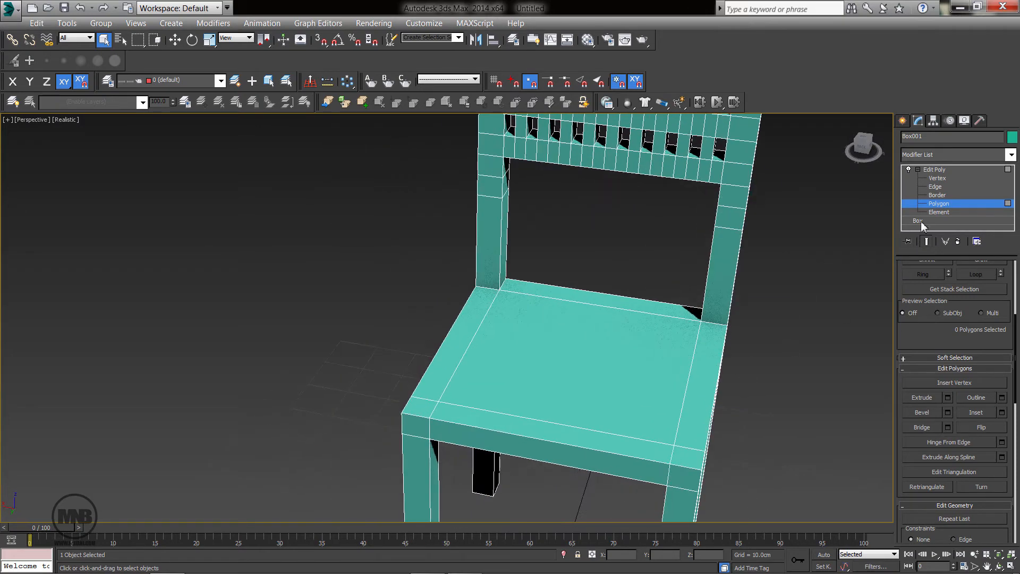
click(606, 380)
alt+middle_drag(604, 375, 601, 423)
ctrl+click(604, 367)
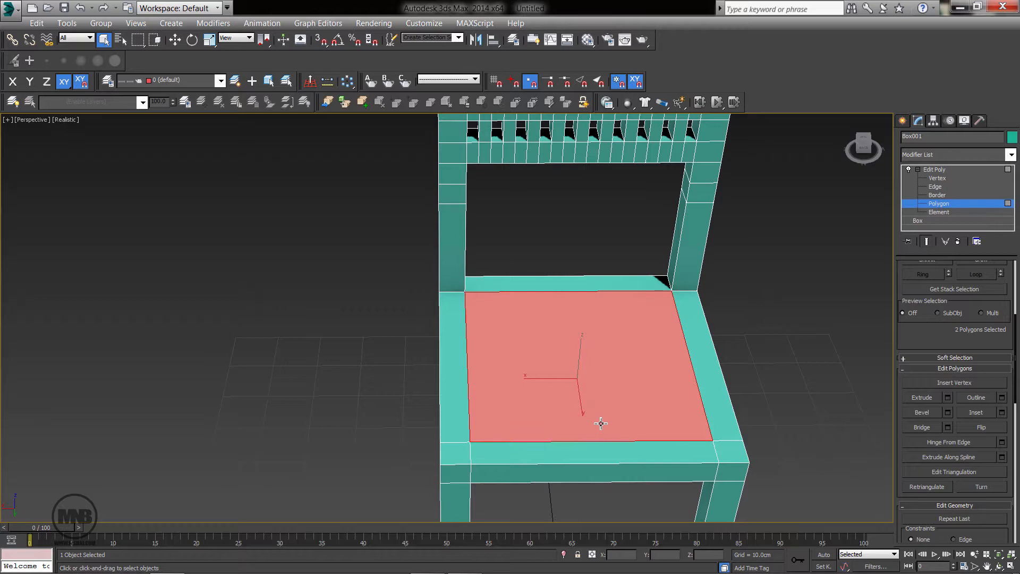
key(Delete)
Select the borders of the openings on the top and underside of the seat and bridge them to close the frame's inner walls.
alt+middle_drag(627, 396, 574, 398)
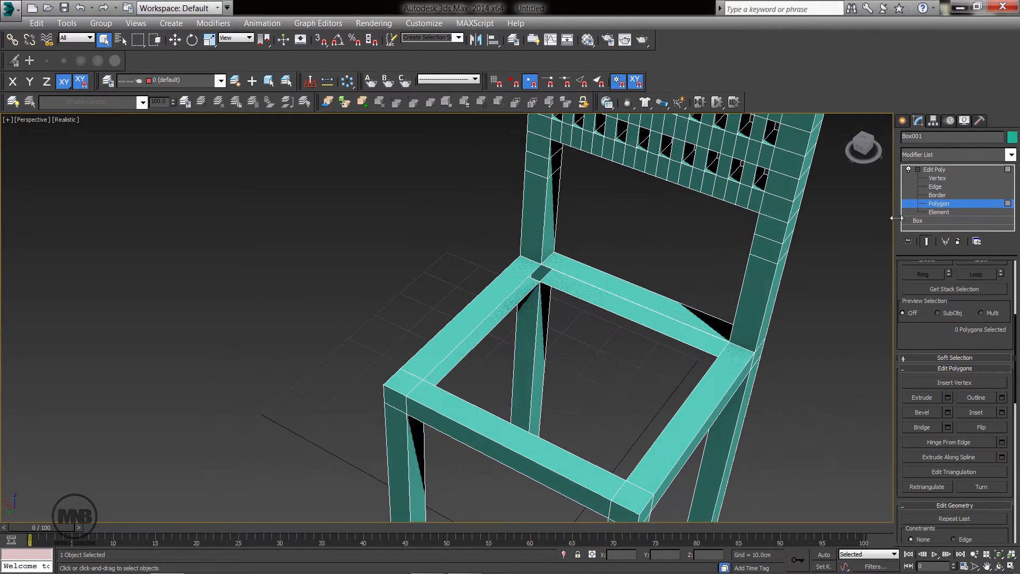
click(937, 195)
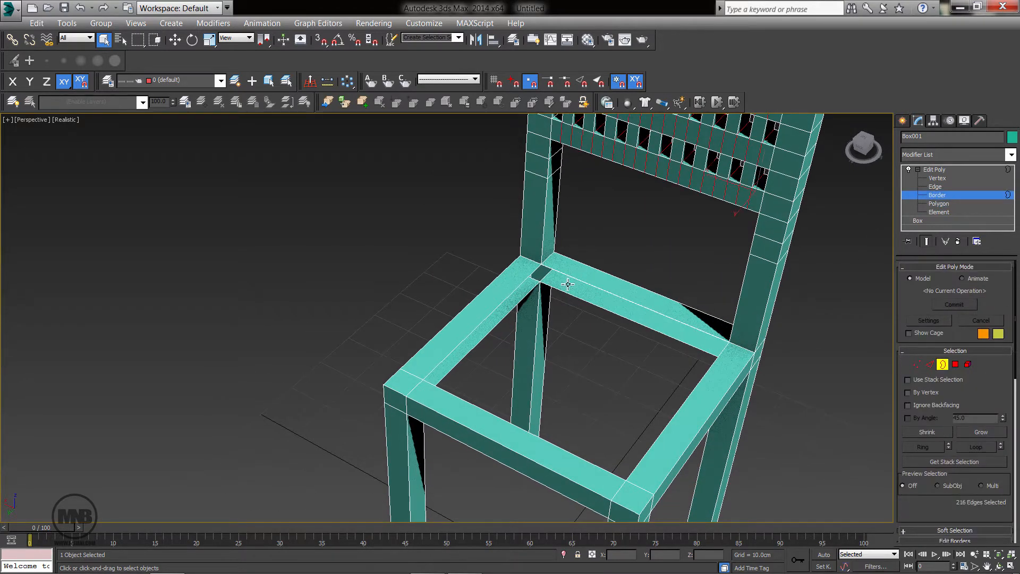
click(509, 299)
scroll(549, 309, up, 3)
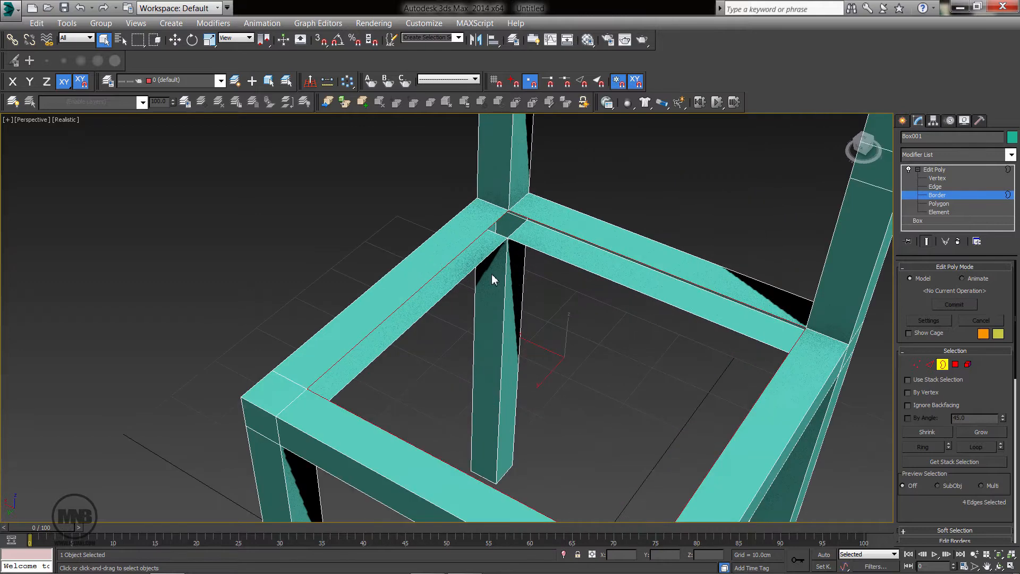
click(463, 282)
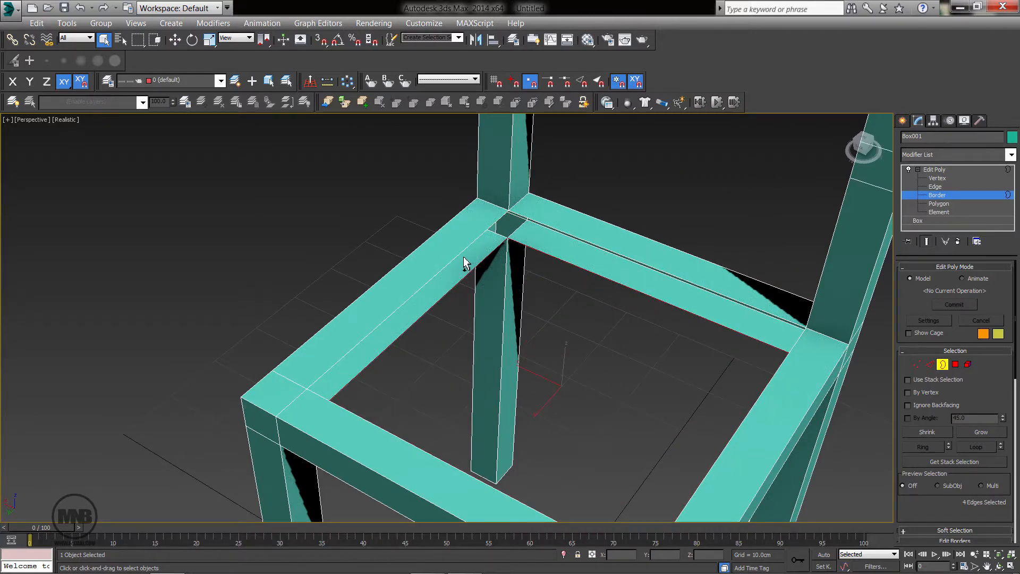
ctrl+click(463, 258)
alt+middle_drag(483, 292, 528, 301)
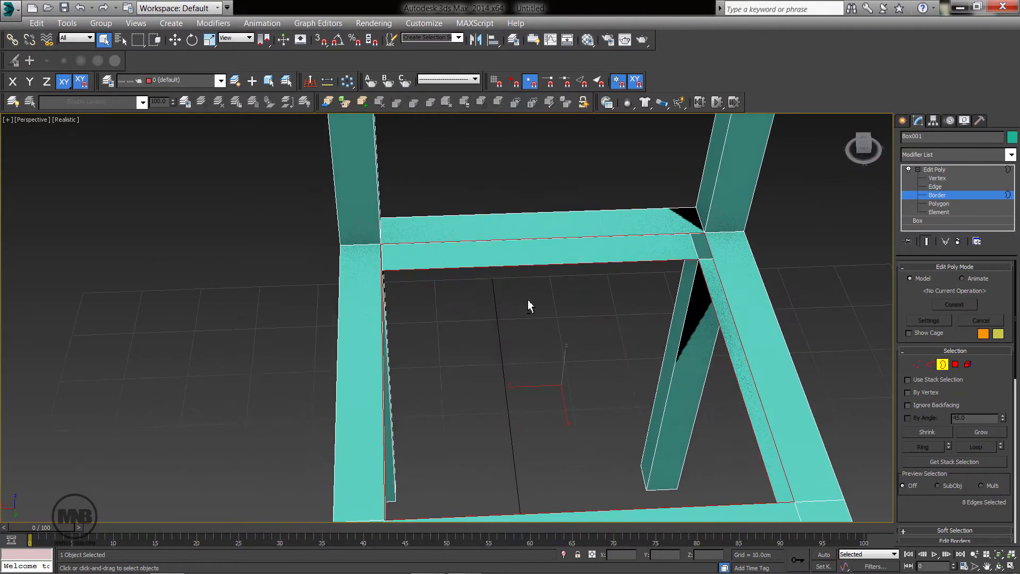
scroll(927, 510, down, 5)
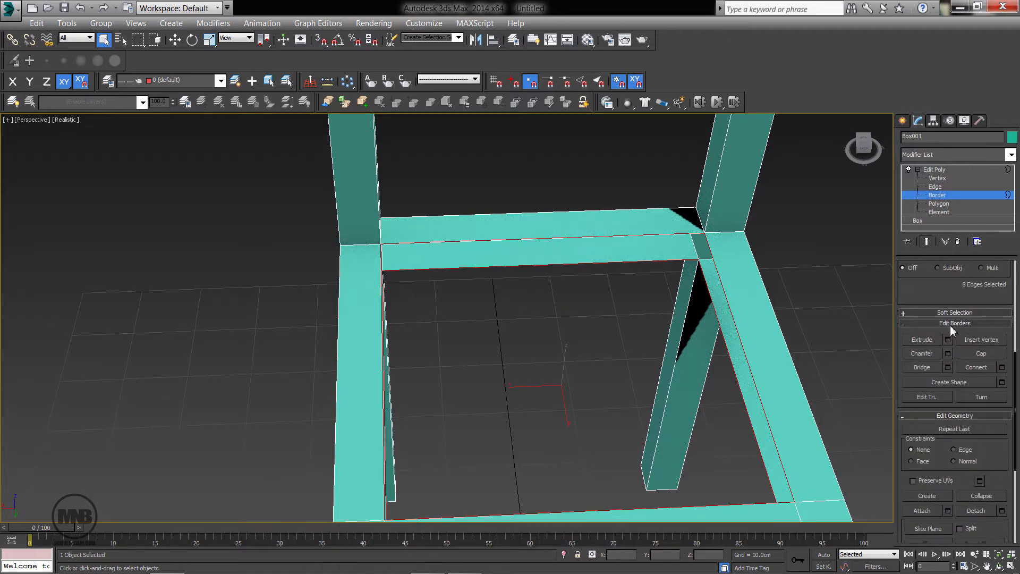
click(921, 368)
alt+middle_drag(733, 377, 417, 270)
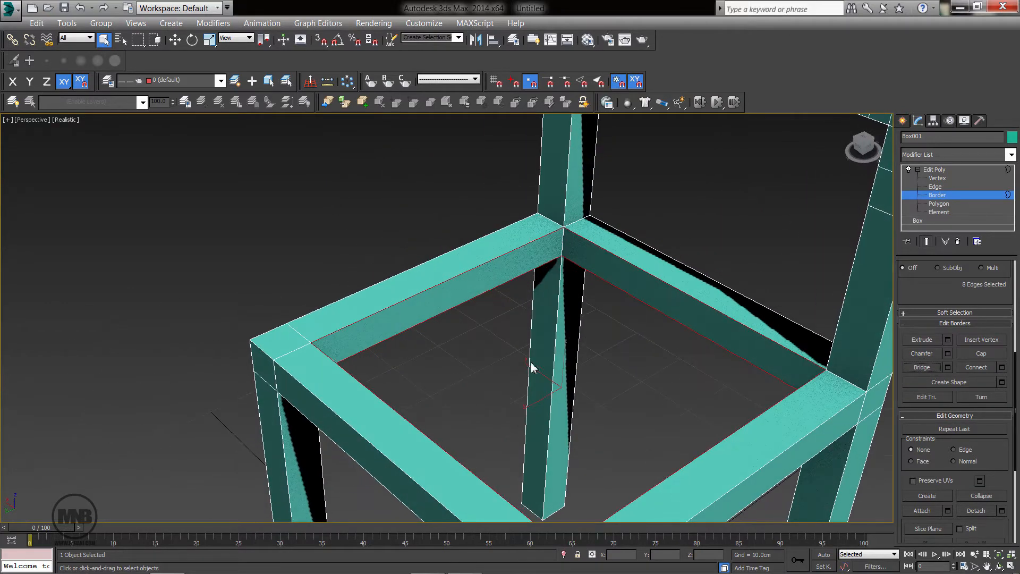
Select the lengthwise edges of the front and rear seat rails and connect them with 18 segments.
scroll(531, 366, down, 6)
alt+middle_drag(569, 368, 603, 375)
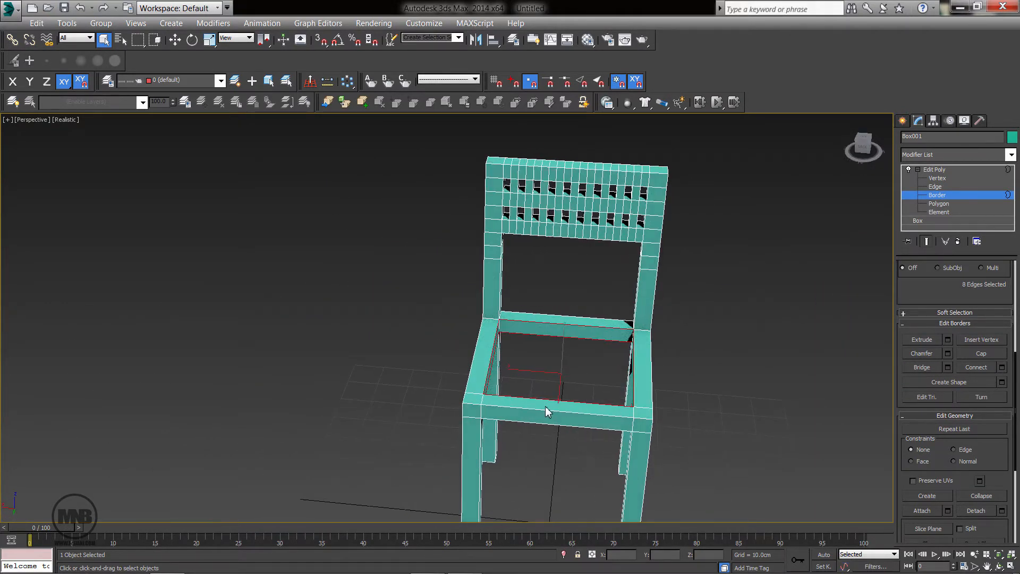
scroll(547, 412, up, 4)
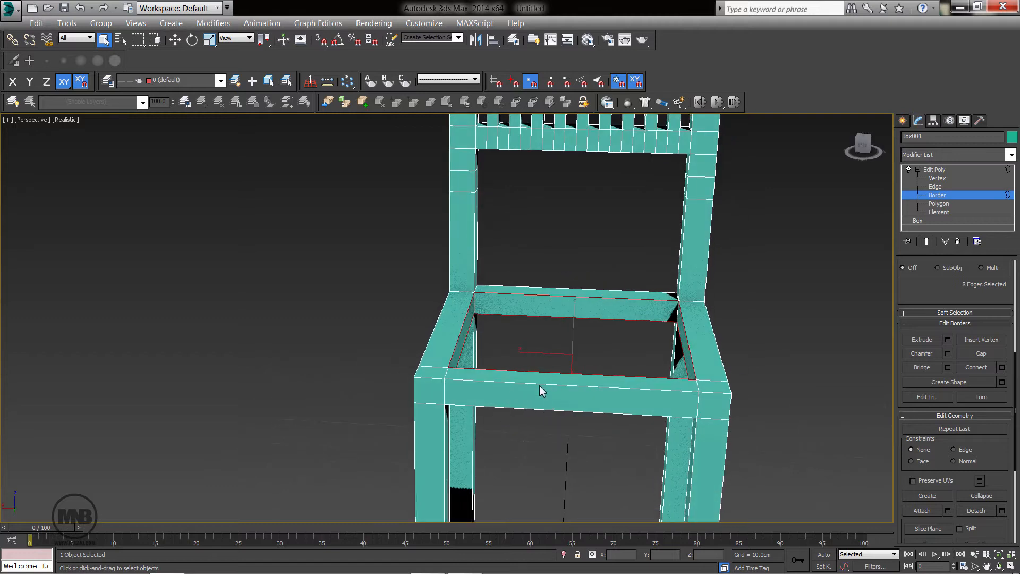
alt+middle_drag(540, 387, 540, 392)
key(2)
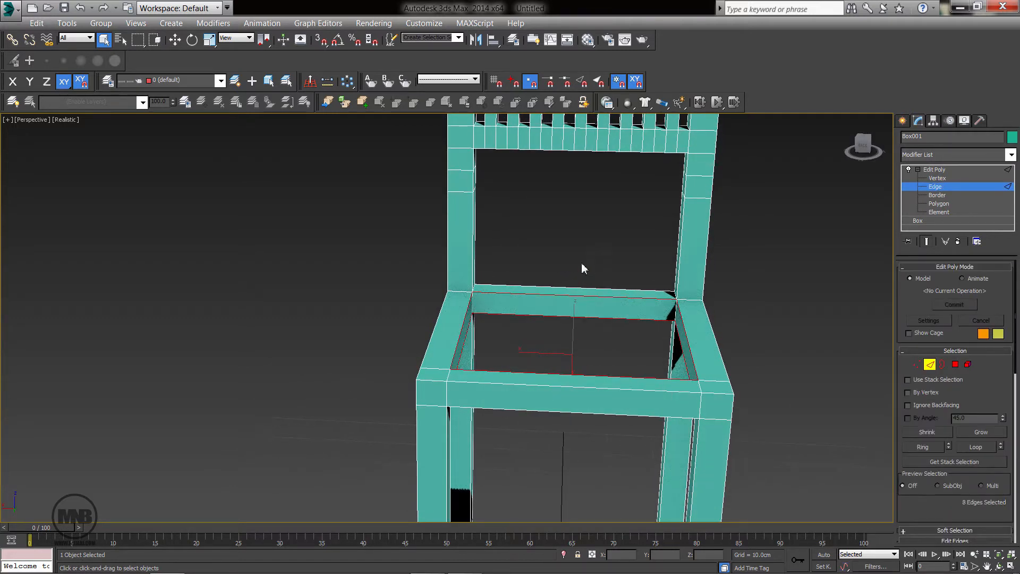
drag(559, 486, 559, 493)
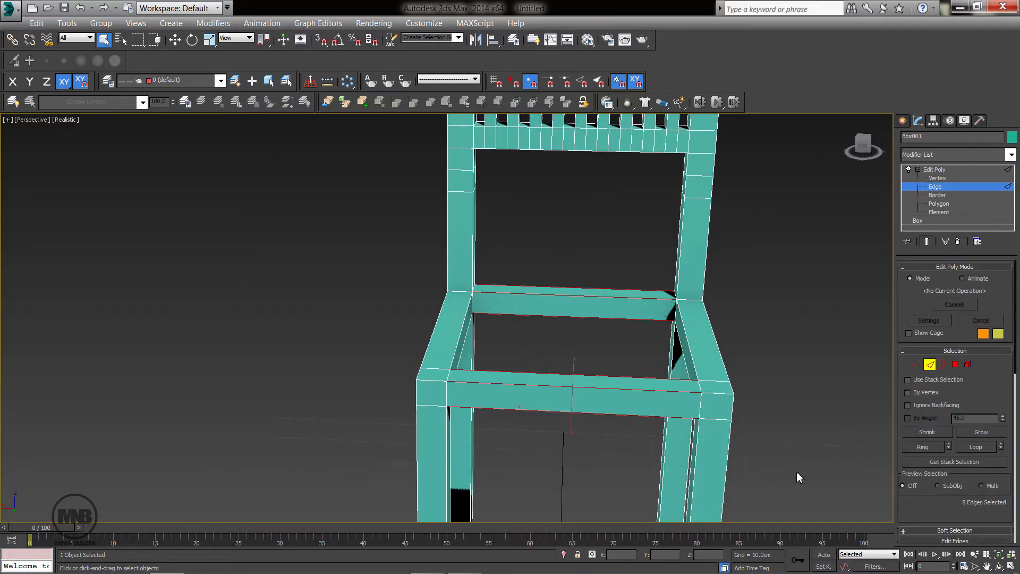
scroll(954, 478, down, 5)
click(1002, 473)
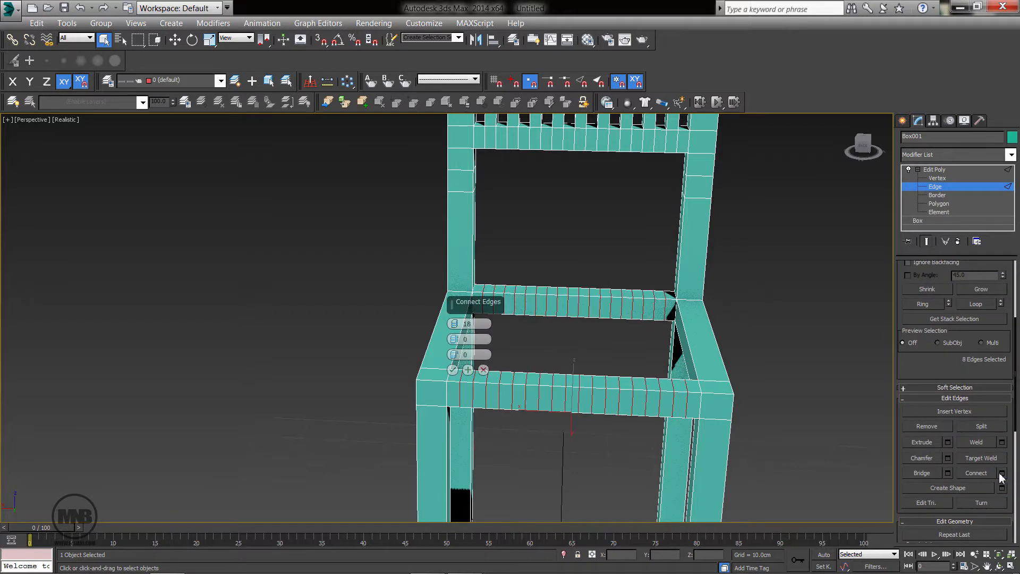
click(452, 370)
Select nine alternate polygons on the inner face of the rear seat rail, starting with the second one from the post.
alt+middle_drag(565, 372, 638, 360)
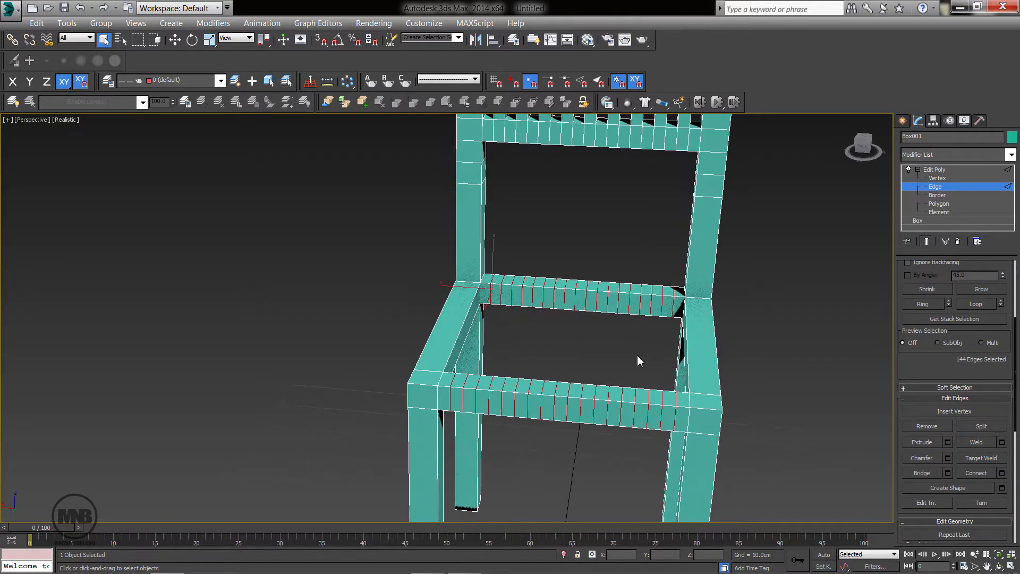
key(4)
click(495, 295)
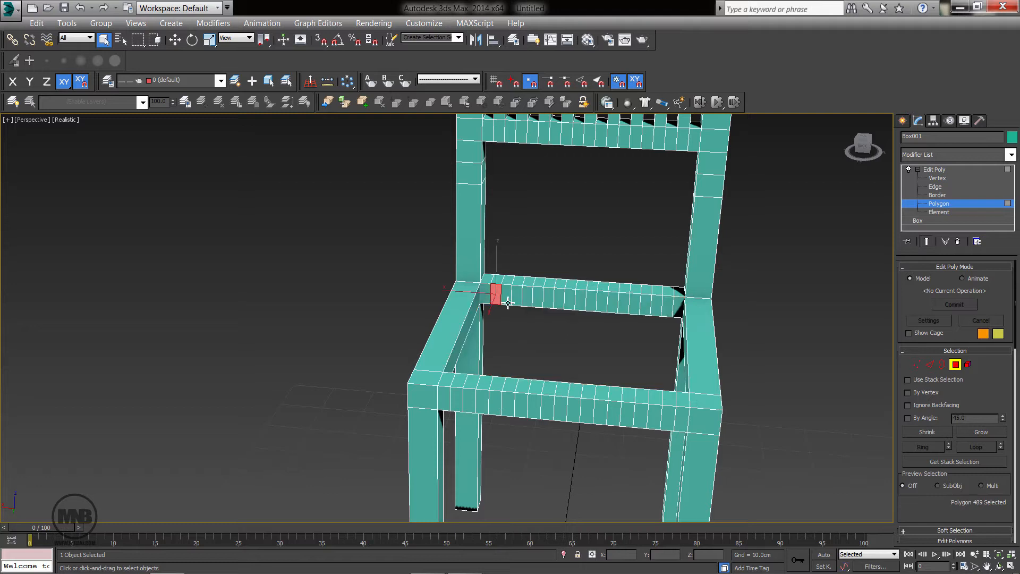
ctrl+click(515, 301)
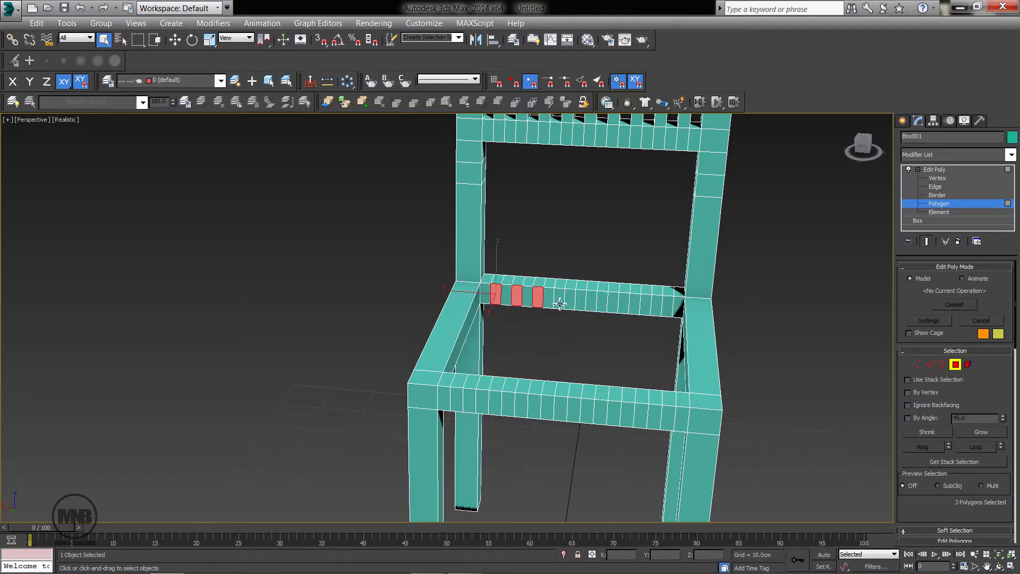
ctrl+click(559, 299)
ctrl+click(580, 300)
ctrl+click(601, 301)
ctrl+click(622, 302)
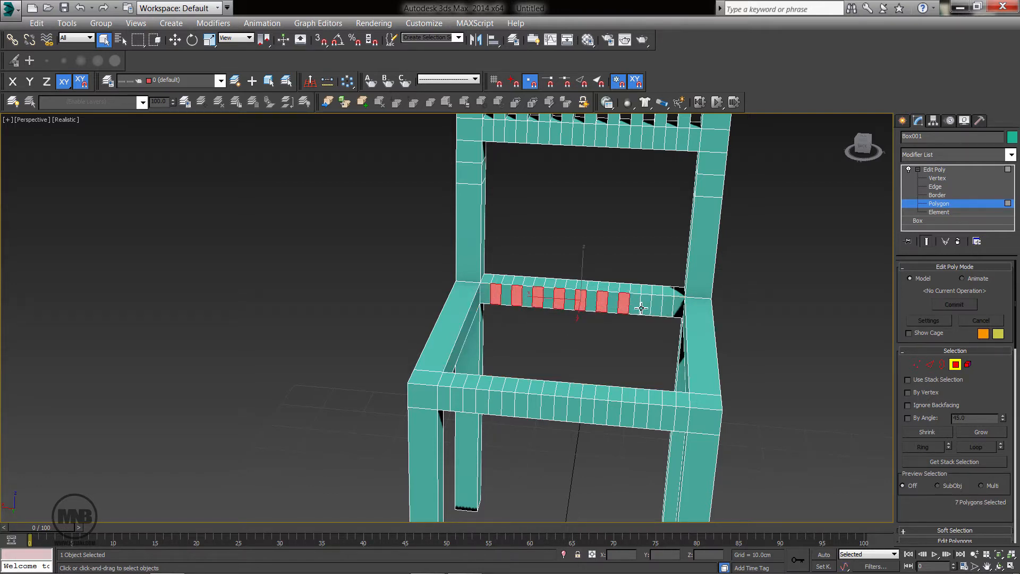
ctrl+click(645, 304)
ctrl+click(665, 306)
Add the nine matching polygons on the inner face of the front seat rail and bridge both sets into seat slats.
alt+middle_drag(659, 372, 556, 329)
ctrl+click(524, 304)
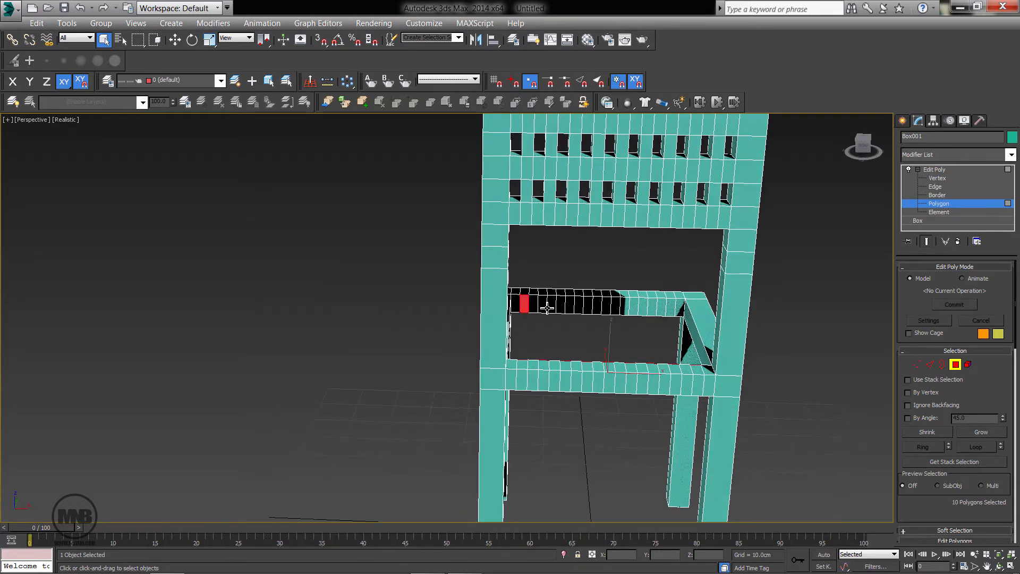
ctrl+click(543, 304)
ctrl+click(560, 305)
ctrl+click(579, 305)
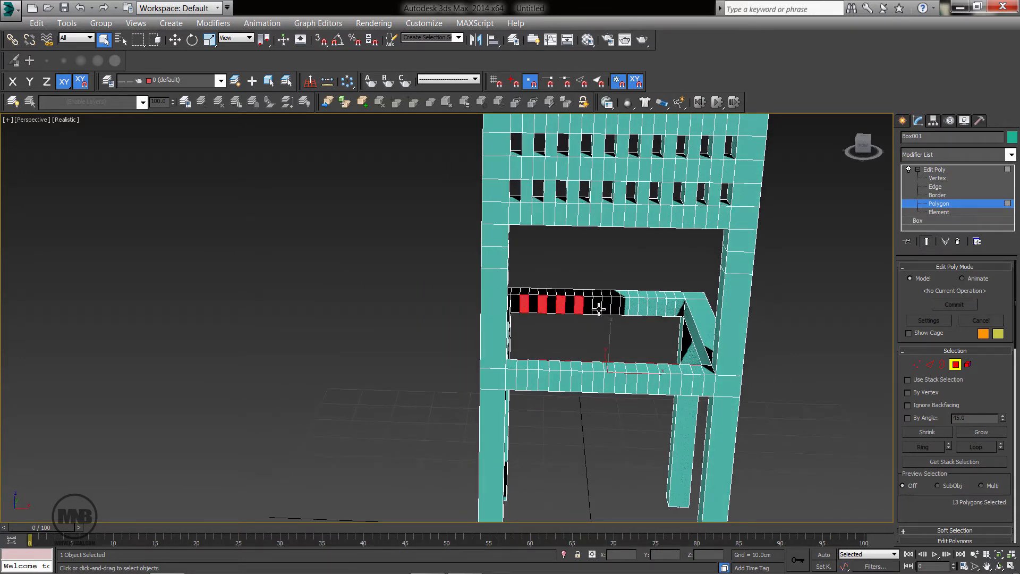
ctrl+click(597, 305)
ctrl+click(615, 306)
ctrl+click(633, 306)
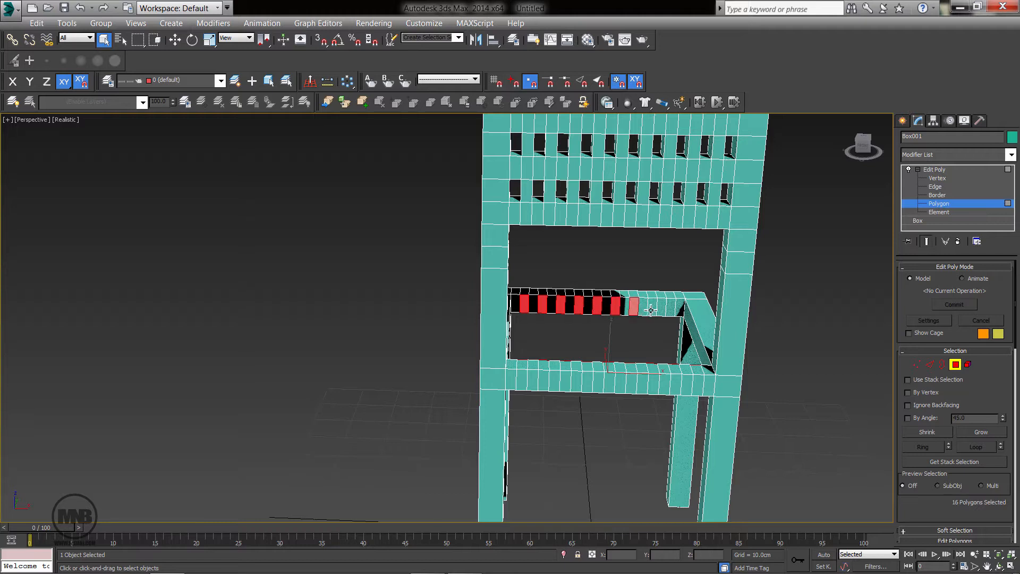
ctrl+click(670, 308)
scroll(926, 509, down, 5)
click(935, 466)
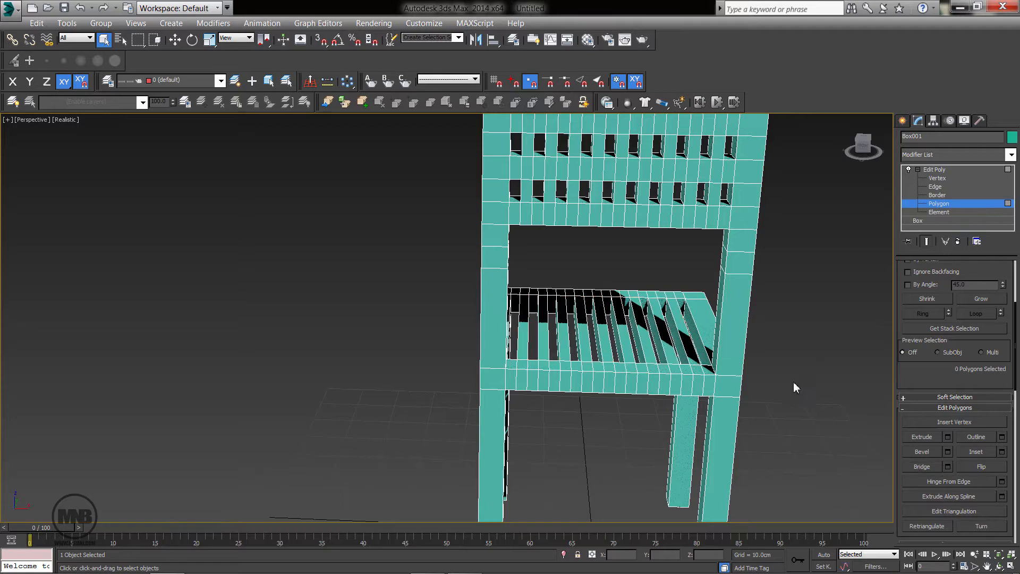
Select the two front corner polygons on top of the seat and extrude them 10 cm upward.
alt+middle_drag(792, 381, 649, 388)
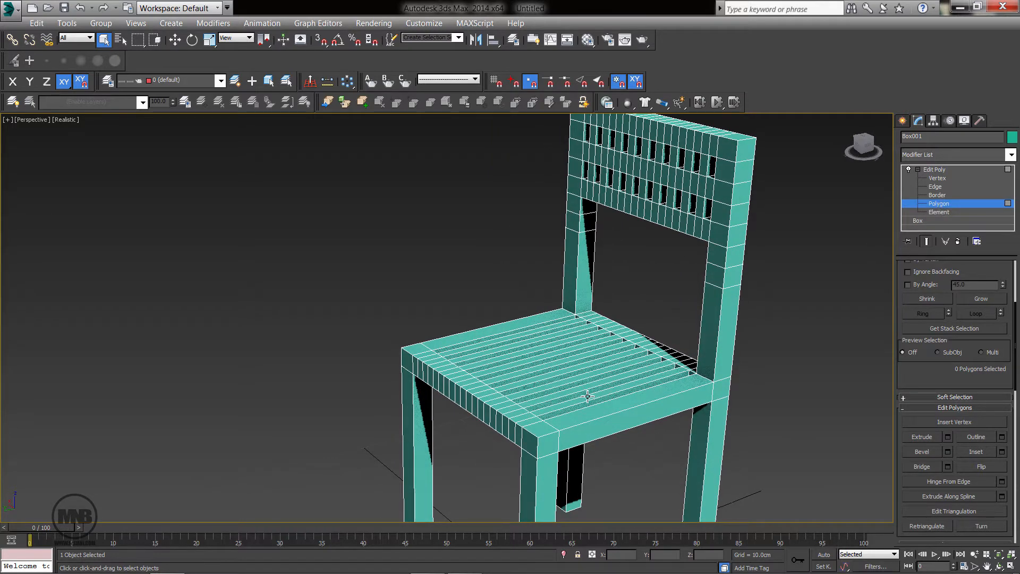
click(541, 432)
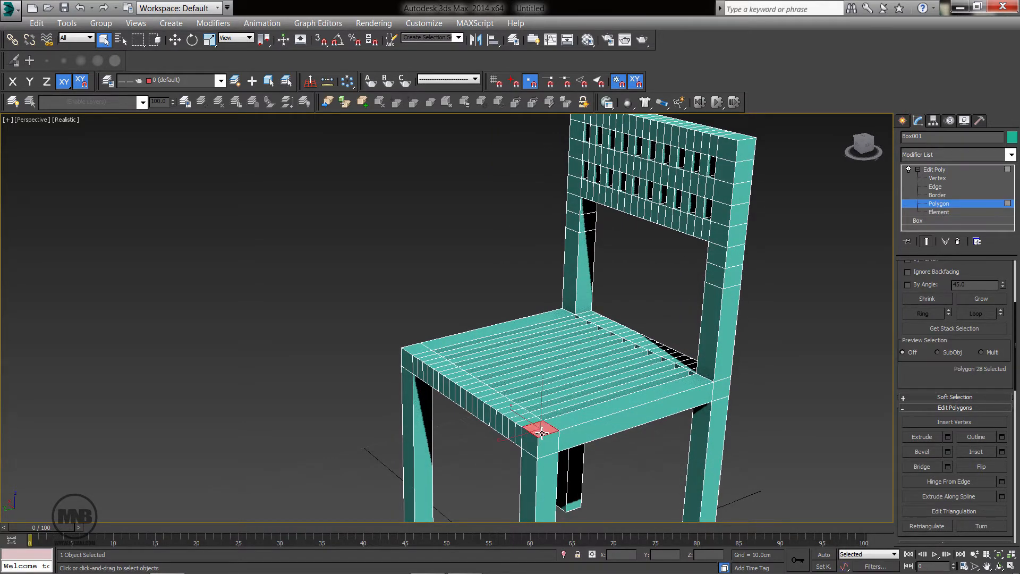
ctrl+click(415, 351)
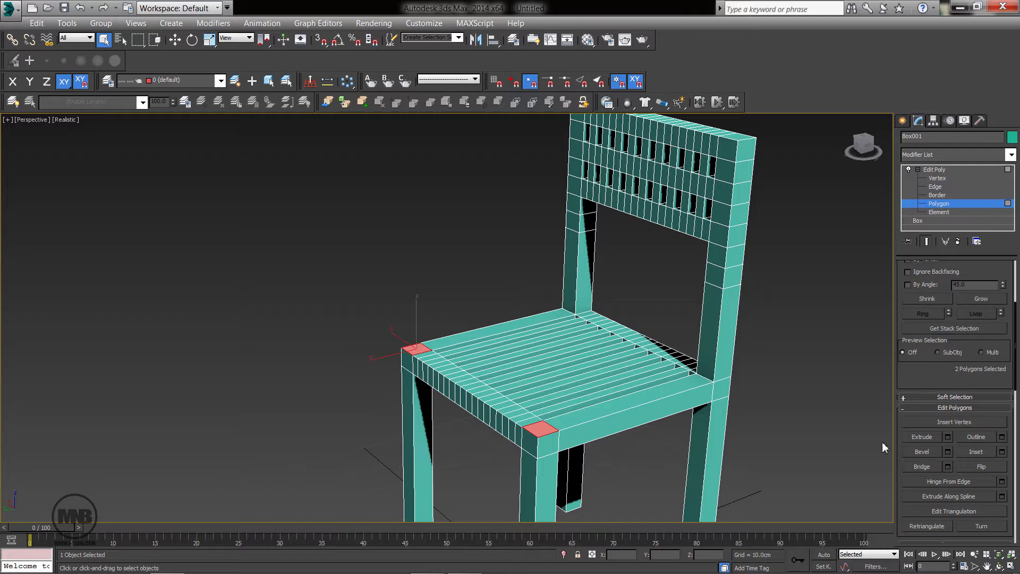
click(947, 436)
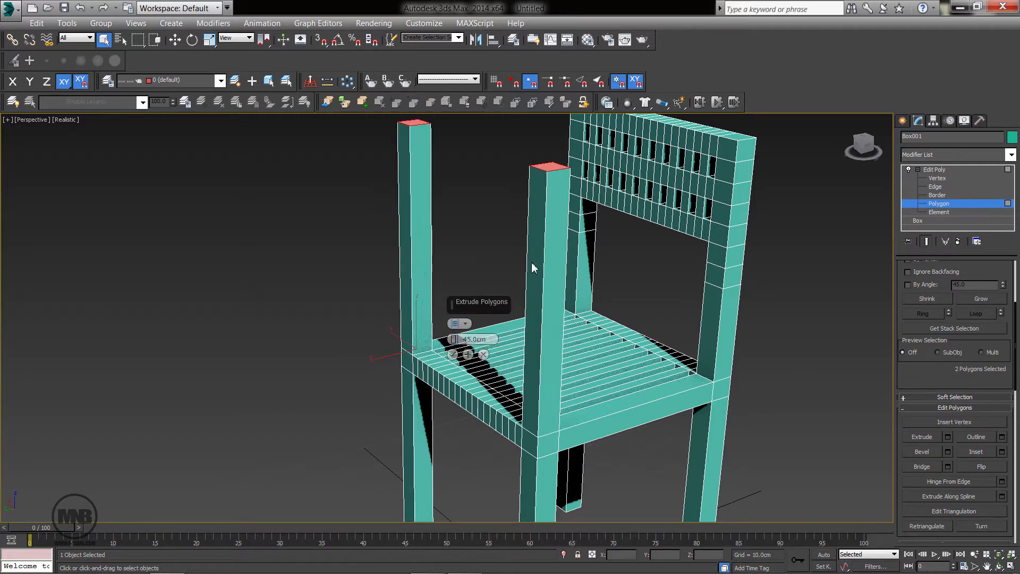
double_click(466, 339)
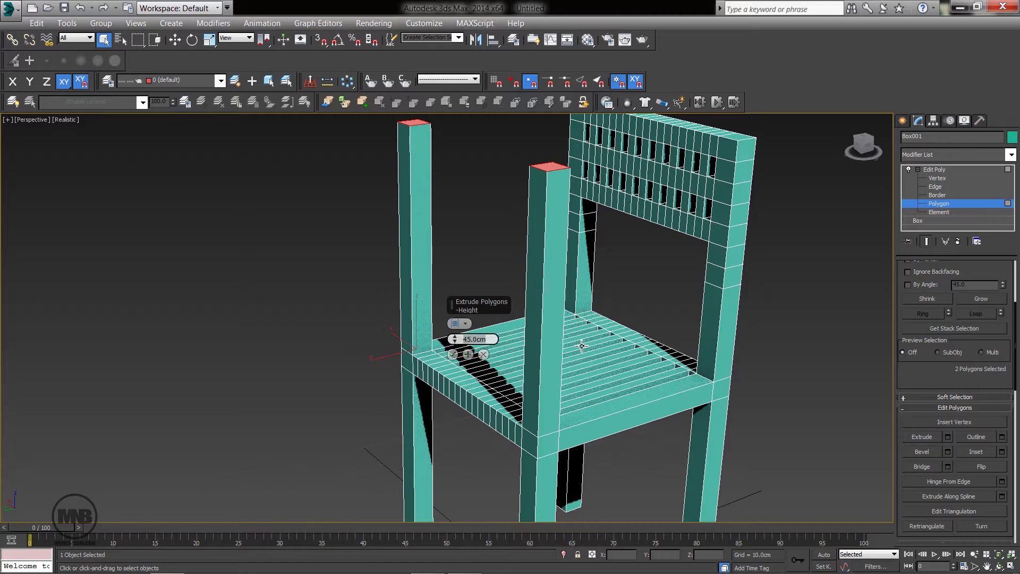
text(10)
key(Return)
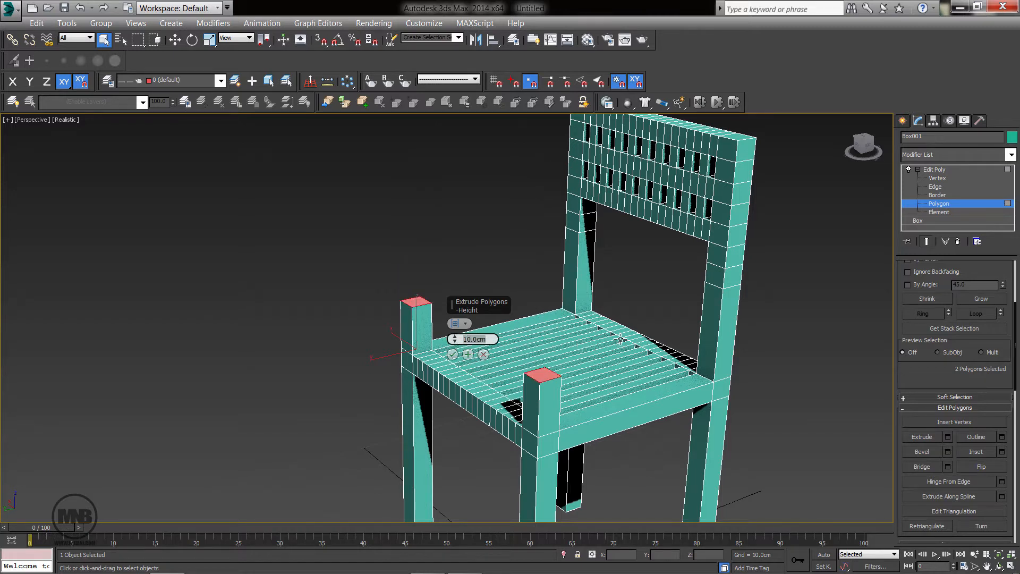
Extrude the tops of both front armrest posts by another 5 cm and finish the extrusion.
click(467, 354)
text(5)
key(Return)
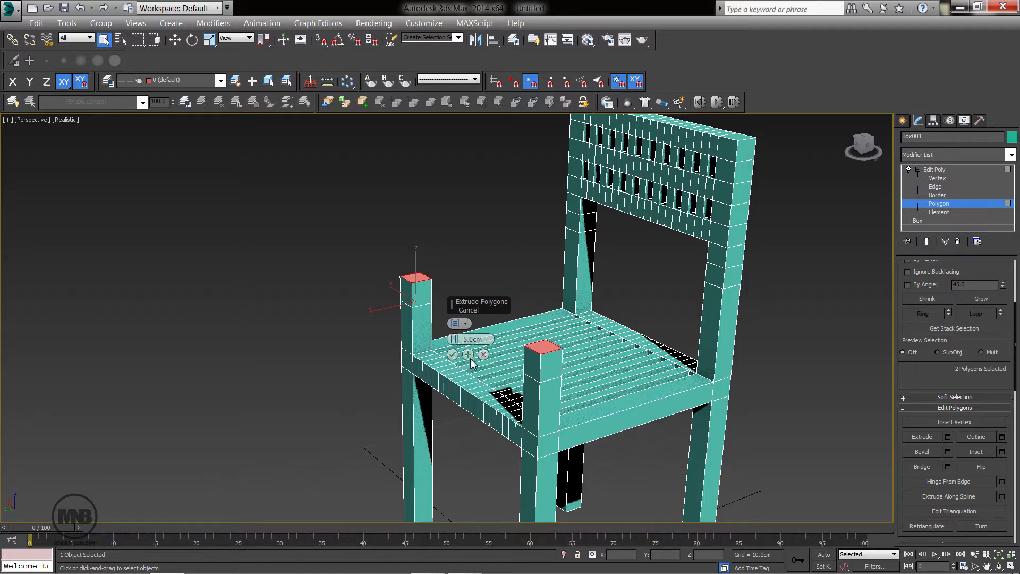
click(459, 360)
key(ctrl+z)
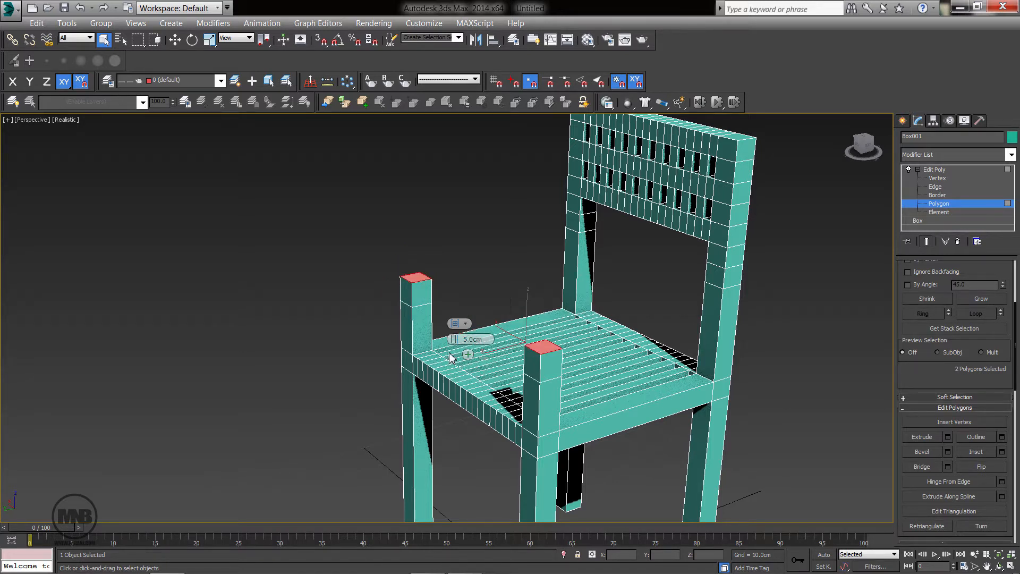
click(452, 355)
Select the vertices of the short segment below the backrest on both rear posts and lower them to about Z 62 cm.
alt+middle_drag(647, 454, 566, 445)
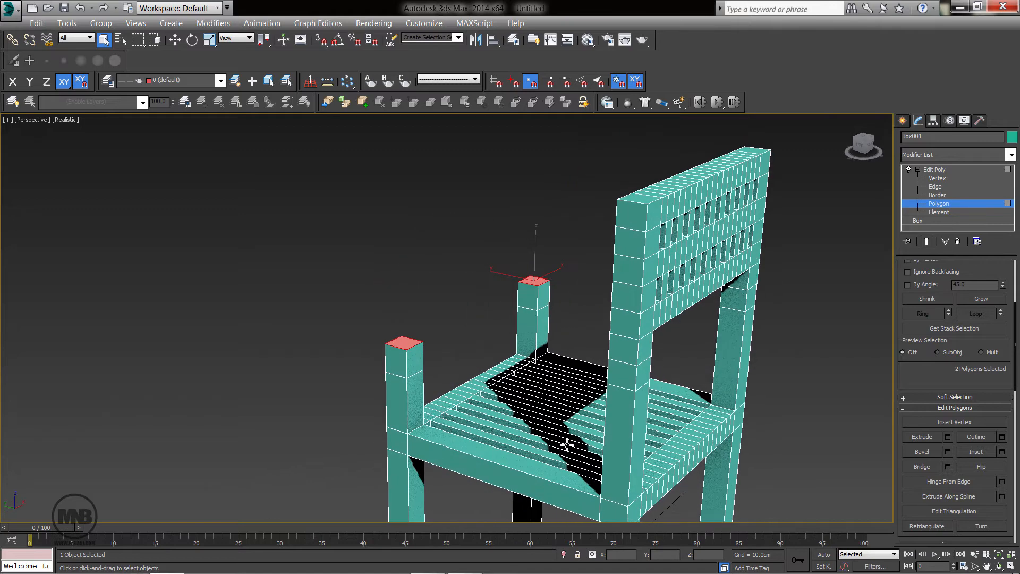
click(417, 363)
alt+middle_drag(544, 295, 551, 351)
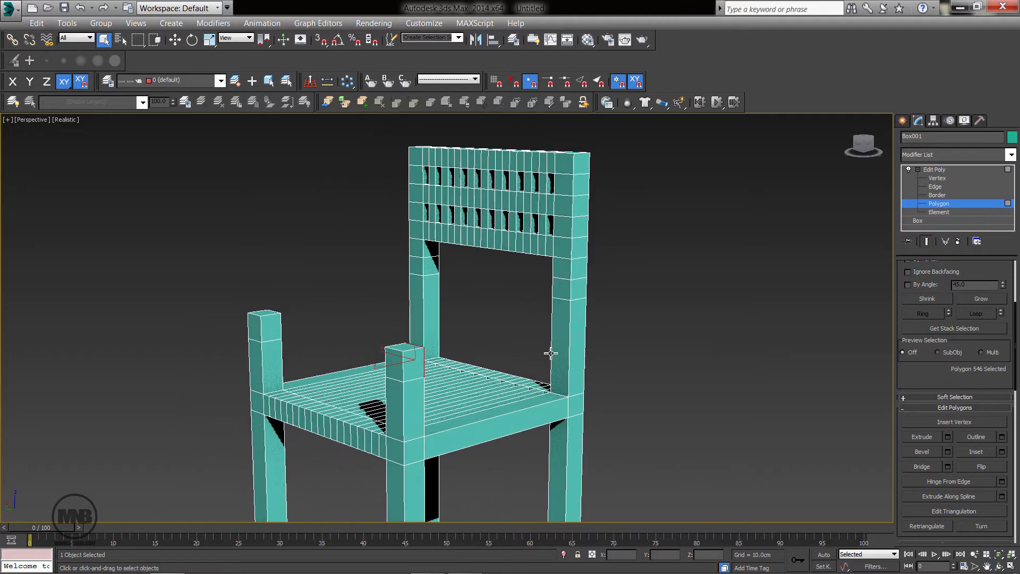
click(936, 178)
alt+middle_drag(595, 321, 480, 277)
drag(499, 268, 555, 314)
drag(357, 294, 357, 295)
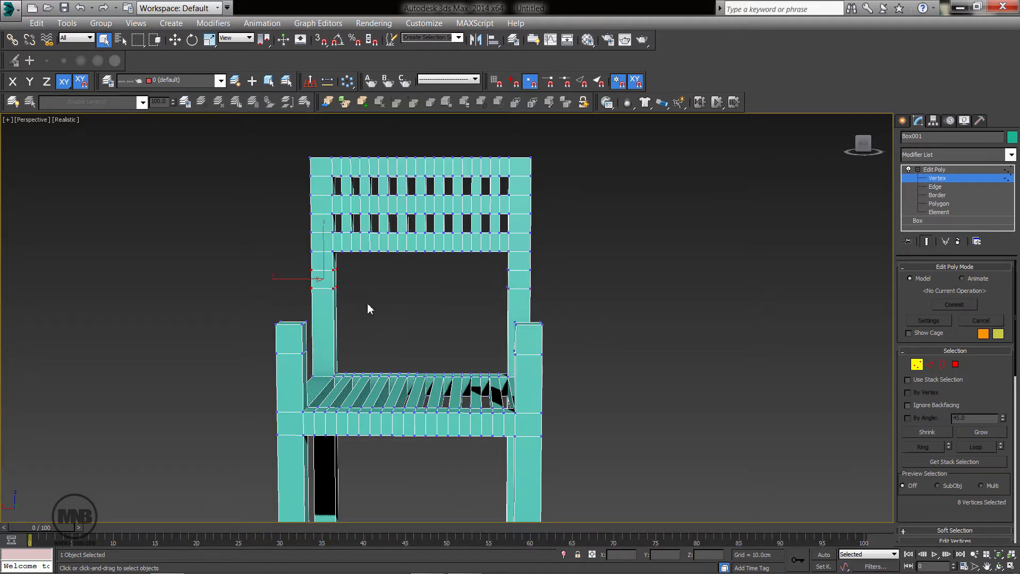
alt+middle_drag(368, 303, 521, 286)
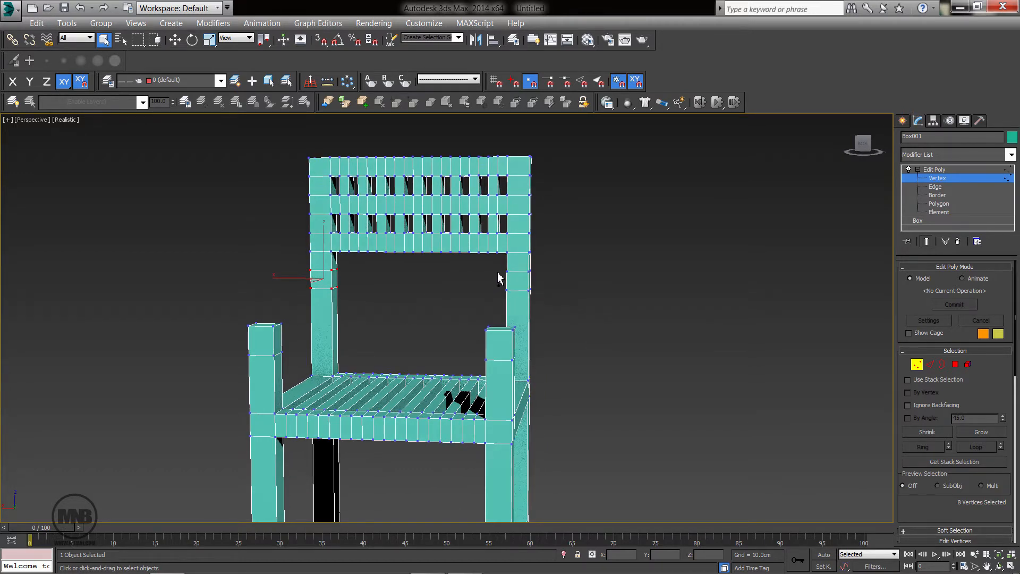
ctrl+drag(499, 267, 556, 304)
mouse_move(667, 365)
alt+middle_down()
mouse_move(489, 381)
mouse_move(670, 372)
alt+middle_up()
key(w)
drag(423, 249, 424, 284)
alt+middle_drag(638, 391, 582, 394)
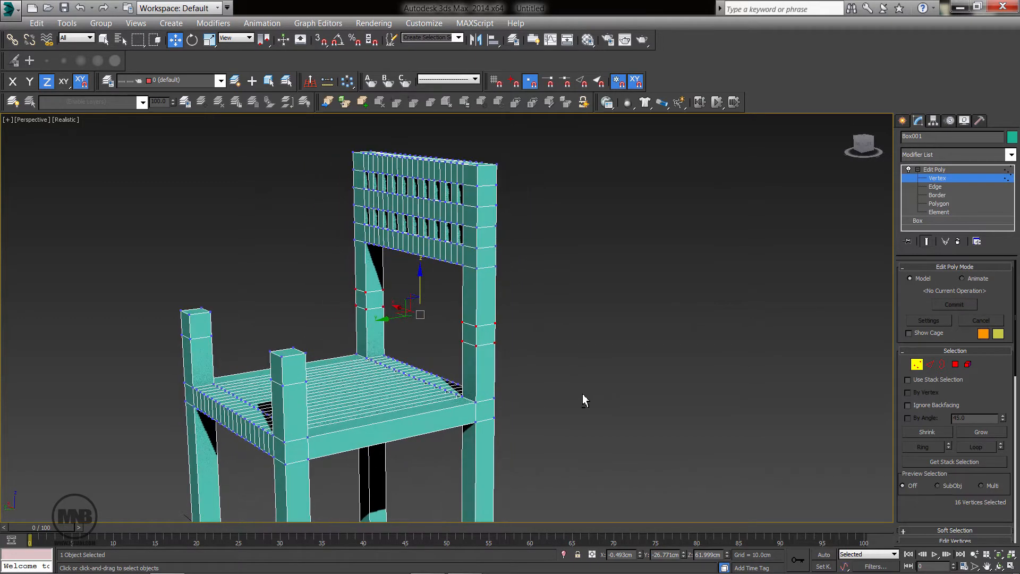
Align the selected rear-post vertices with the armrest height in the front view by lowering them to about Z 61.4 cm.
key(alt+w)
middle_drag(261, 372, 269, 386)
key(alt+w)
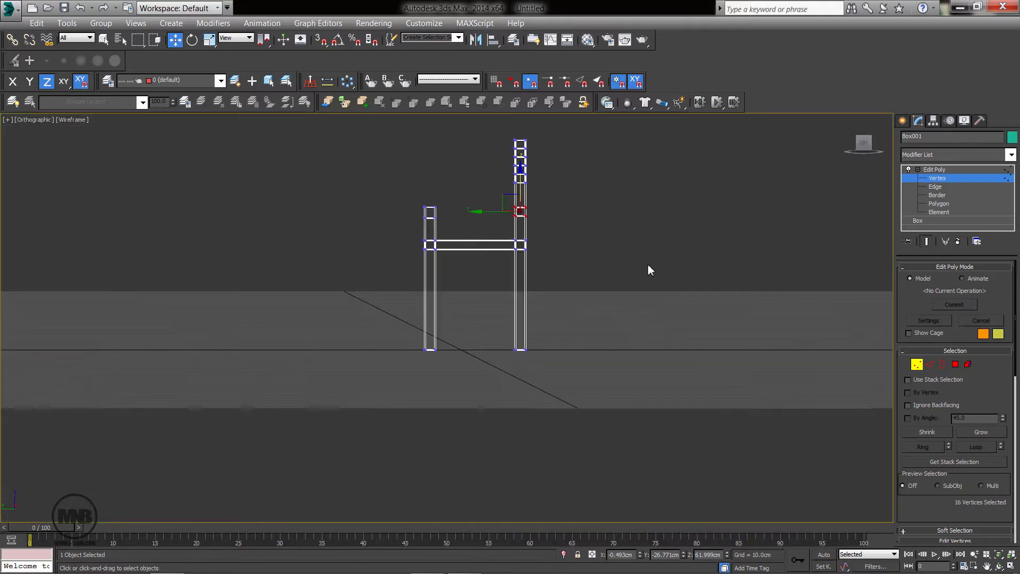
key(alt+w)
middle_drag(643, 217, 644, 221)
key(alt+w)
middle_drag(611, 260, 641, 355)
scroll(542, 322, up, 6)
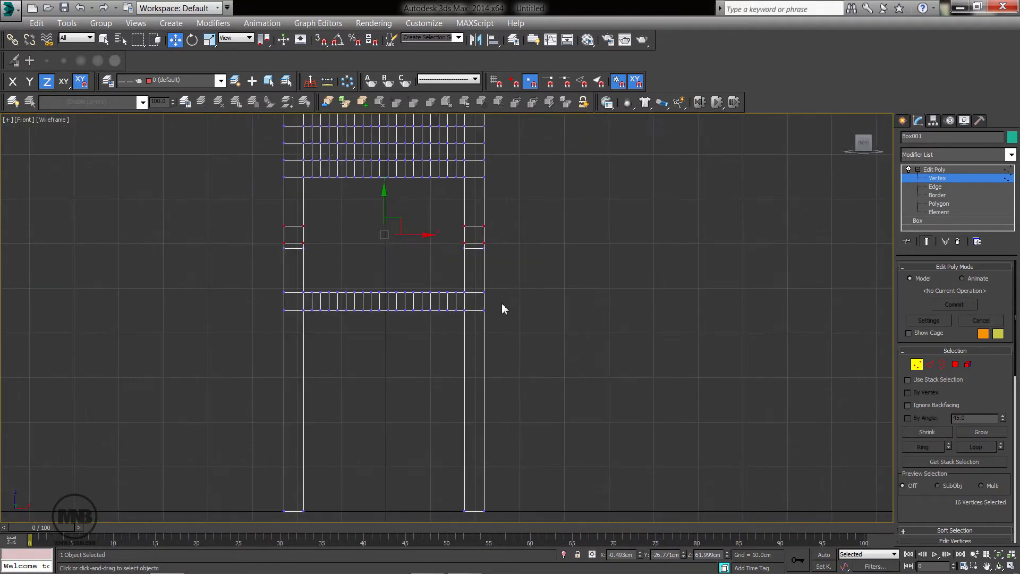
middle_drag(446, 280, 565, 335)
drag(477, 247, 475, 249)
key(alt+w)
right_click(611, 449)
key(alt+w)
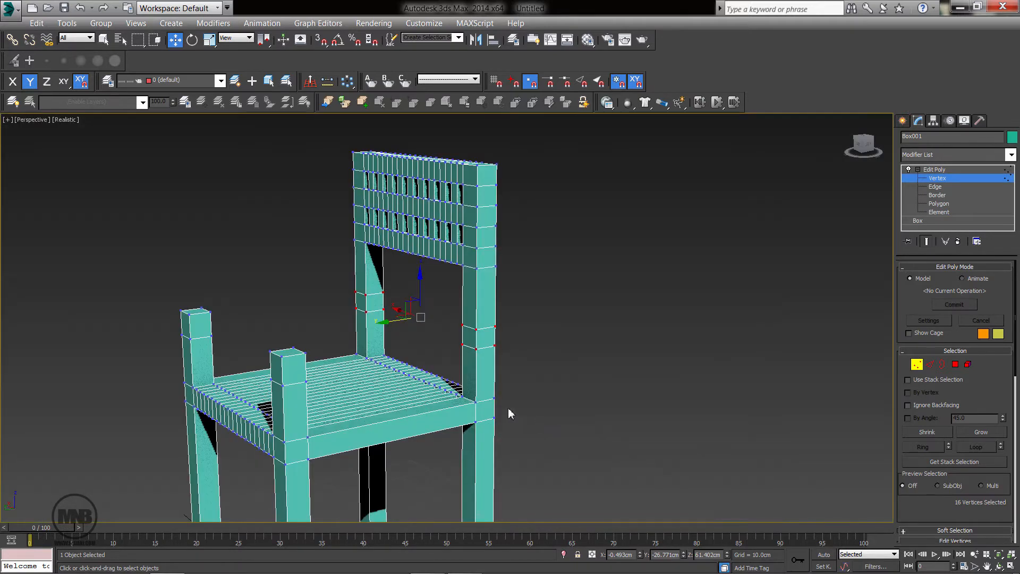
Select the facing polygons on the front armrest posts and rear posts and bridge them into two armrests with 15 segments.
alt+middle_drag(508, 409, 607, 365)
alt+middle_drag(607, 366, 598, 384)
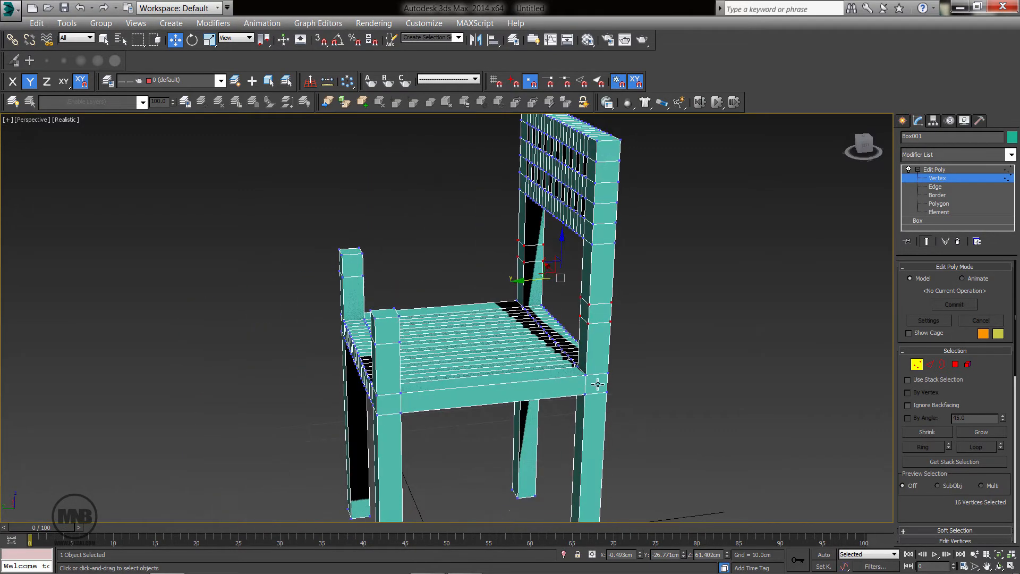
click(956, 365)
alt+middle_drag(664, 366, 566, 351)
click(448, 265)
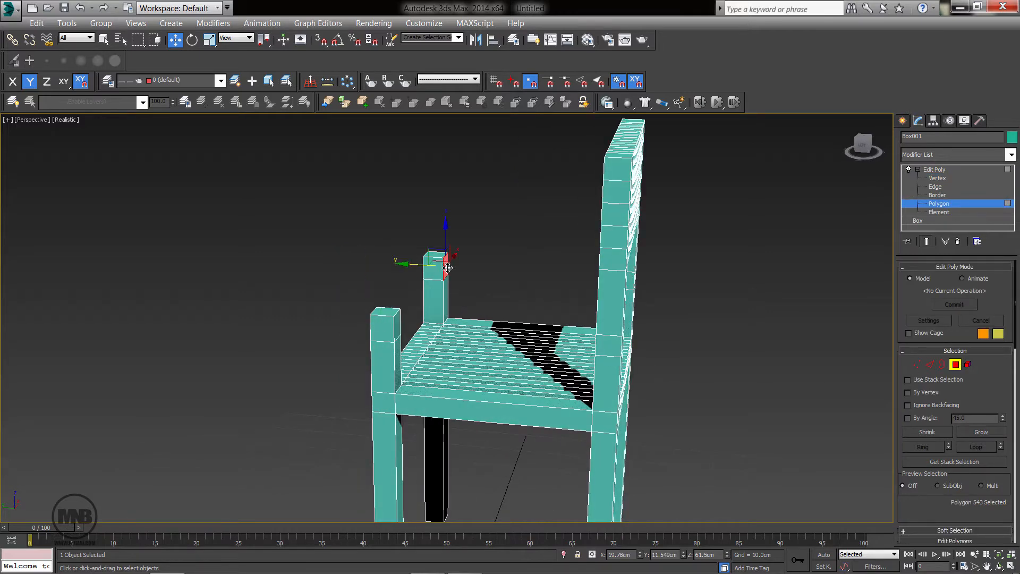
alt+middle_drag(447, 265, 563, 287)
ctrl+click(568, 256)
alt+middle_drag(615, 312, 557, 332)
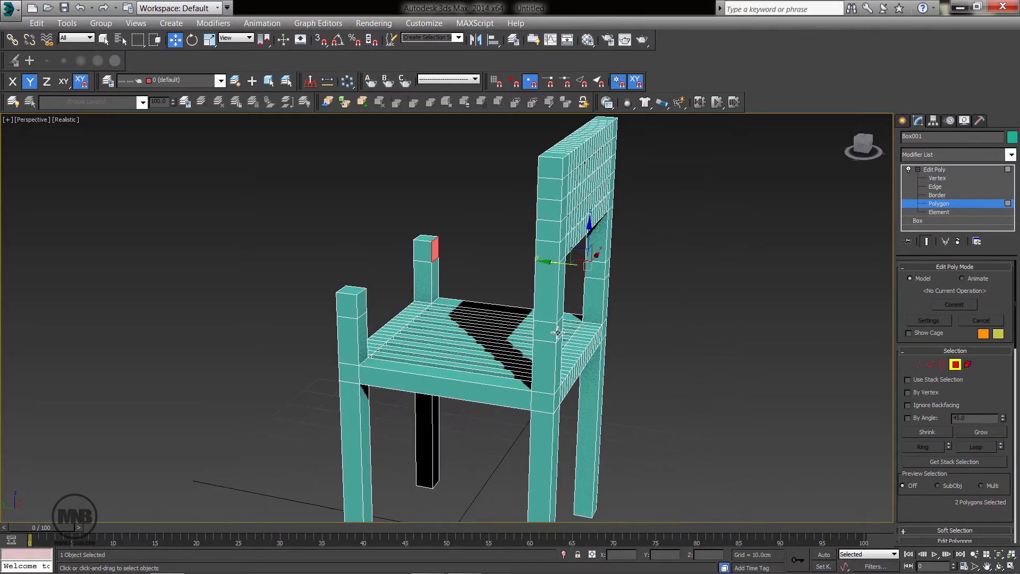
ctrl+click(353, 293)
alt+middle_drag(399, 337, 509, 334)
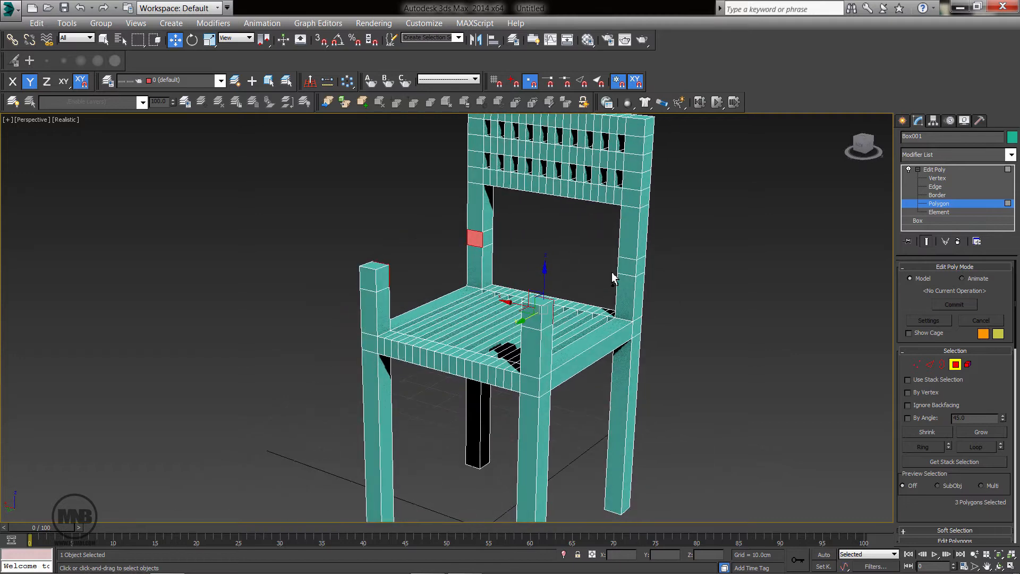
ctrl+click(627, 267)
scroll(953, 430, down, 3)
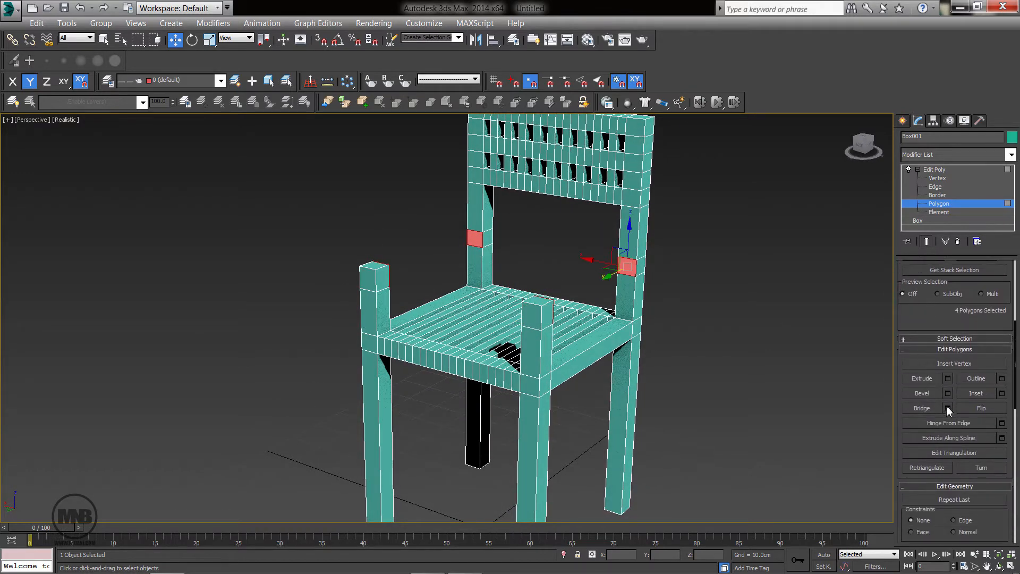
click(947, 408)
alt+middle_drag(695, 383, 741, 345)
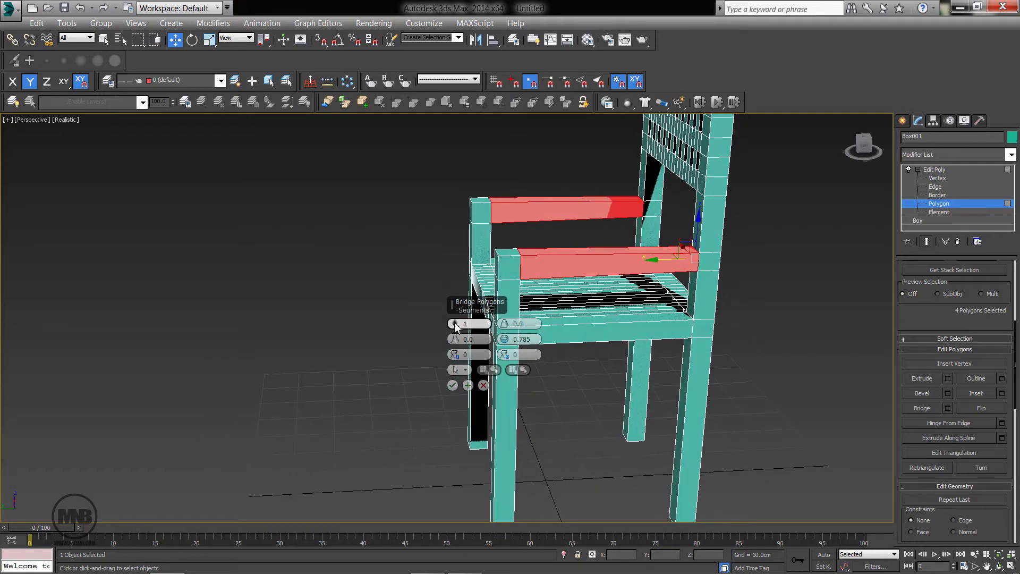
drag(454, 326, 455, 324)
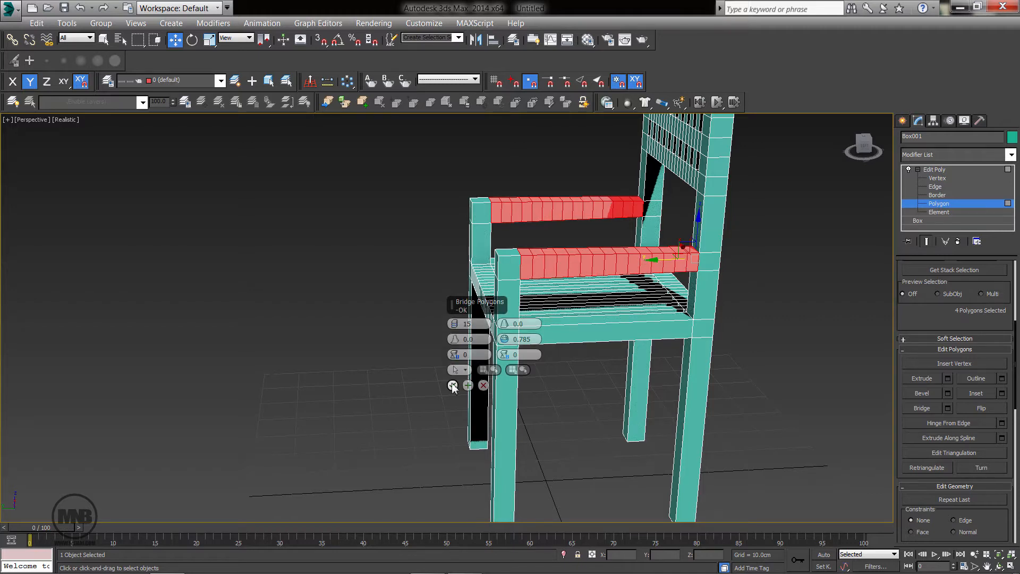
click(452, 384)
click(748, 322)
Select the vertical edges of all four legs and connect them with 2 segments, pinch -40 and slide 159.
scroll(616, 388, down, 5)
alt+middle_drag(641, 377, 709, 366)
scroll(595, 339, up, 4)
mouse_move(602, 288)
middle_down()
mouse_move(632, 360)
mouse_move(630, 336)
mouse_move(564, 341)
mouse_move(648, 353)
mouse_move(608, 355)
mouse_move(627, 324)
mouse_move(610, 287)
middle_up()
scroll(640, 357, down, 4)
click(934, 187)
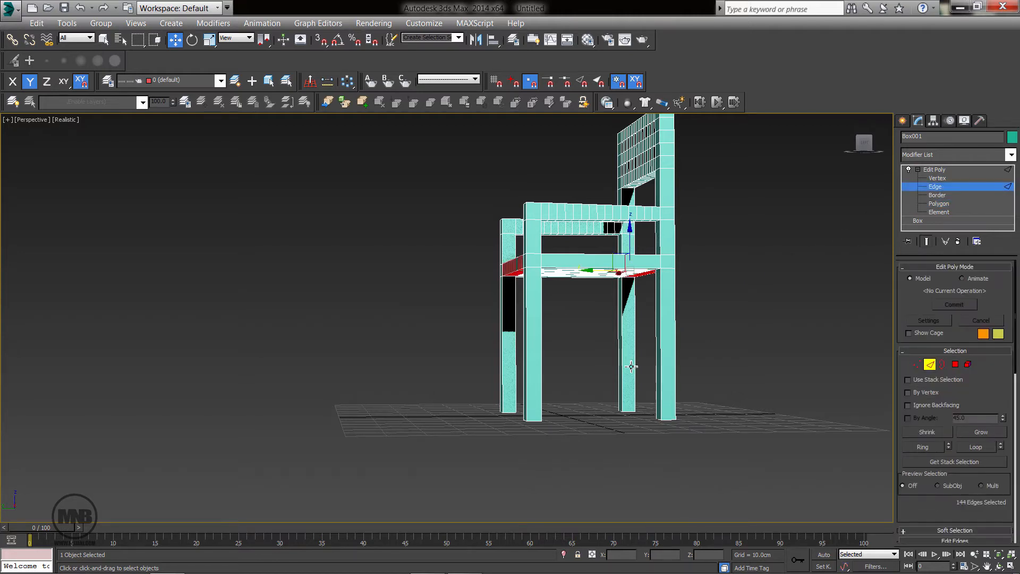
alt+middle_drag(526, 340, 509, 367)
drag(778, 361, 779, 361)
alt+middle_drag(662, 399, 717, 408)
drag(930, 514, 925, 372)
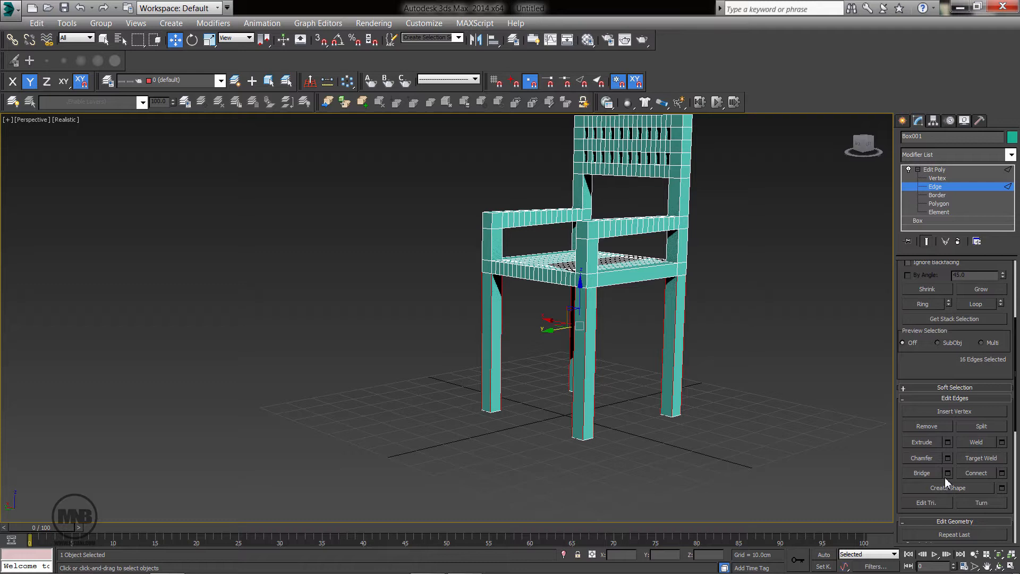
click(1001, 474)
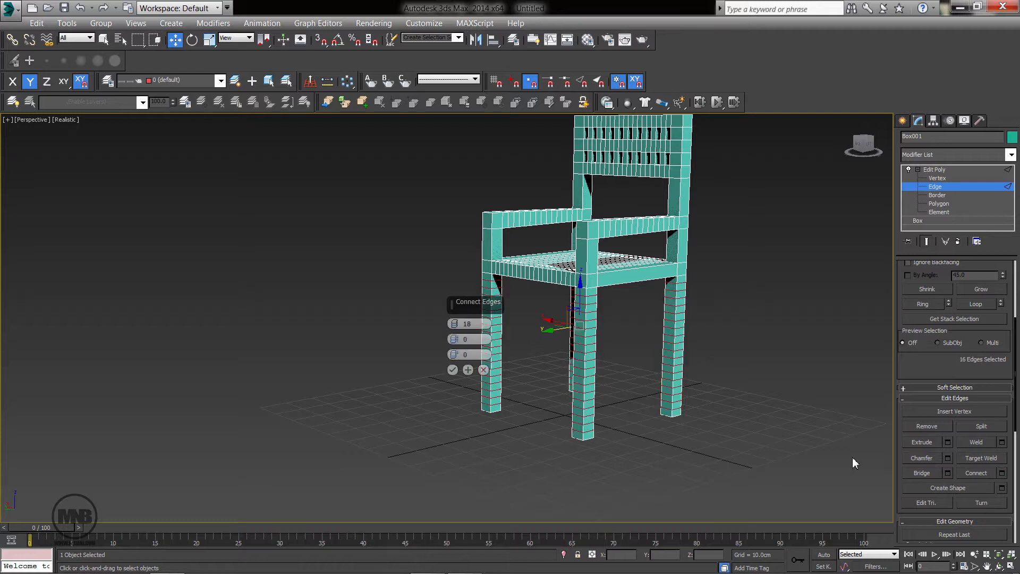
click(454, 322)
drag(454, 339, 453, 426)
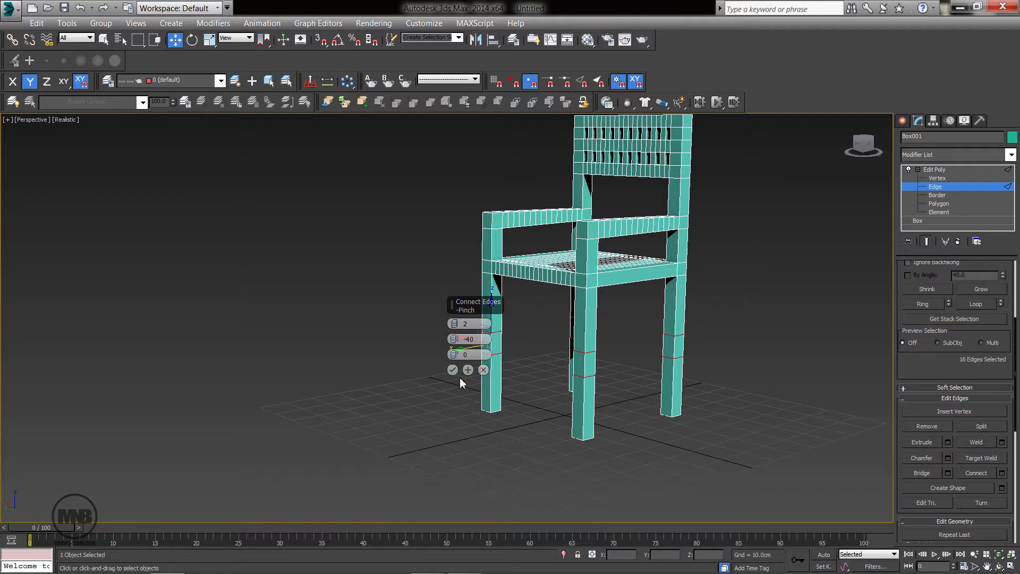
drag(454, 354, 435, 20)
click(453, 370)
Select the facing polygons of the short lower leg segments and bridge each front leg to its rear leg with 1 segment.
key(4)
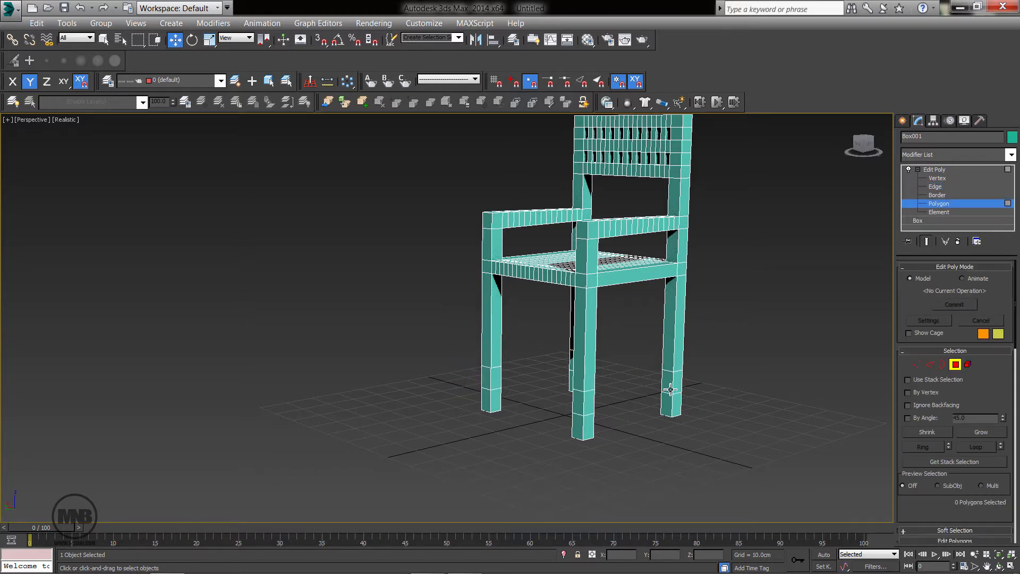
click(667, 383)
alt+middle_drag(692, 413, 582, 415)
click(606, 350)
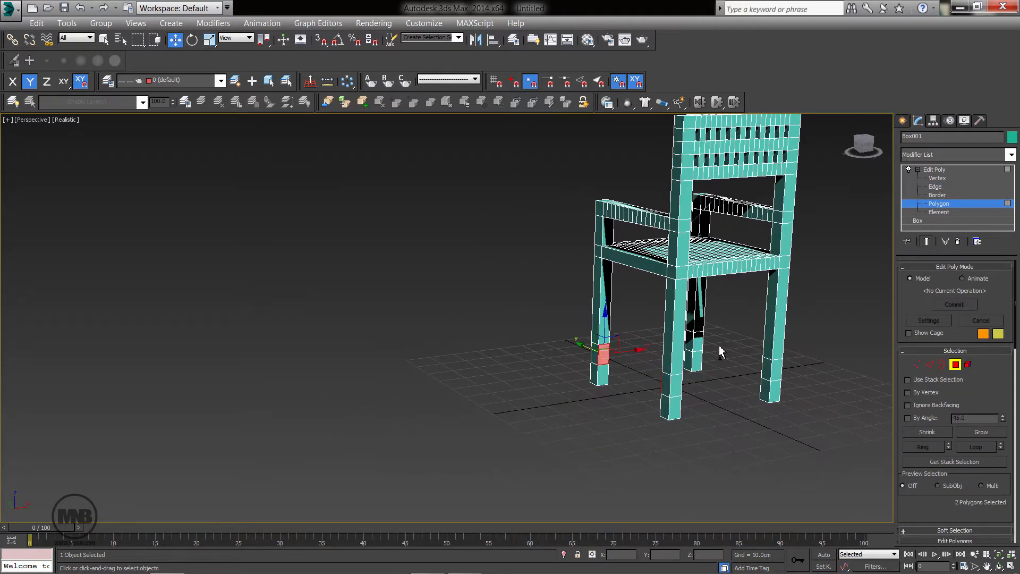
ctrl+click(701, 345)
alt+middle_drag(701, 344, 886, 392)
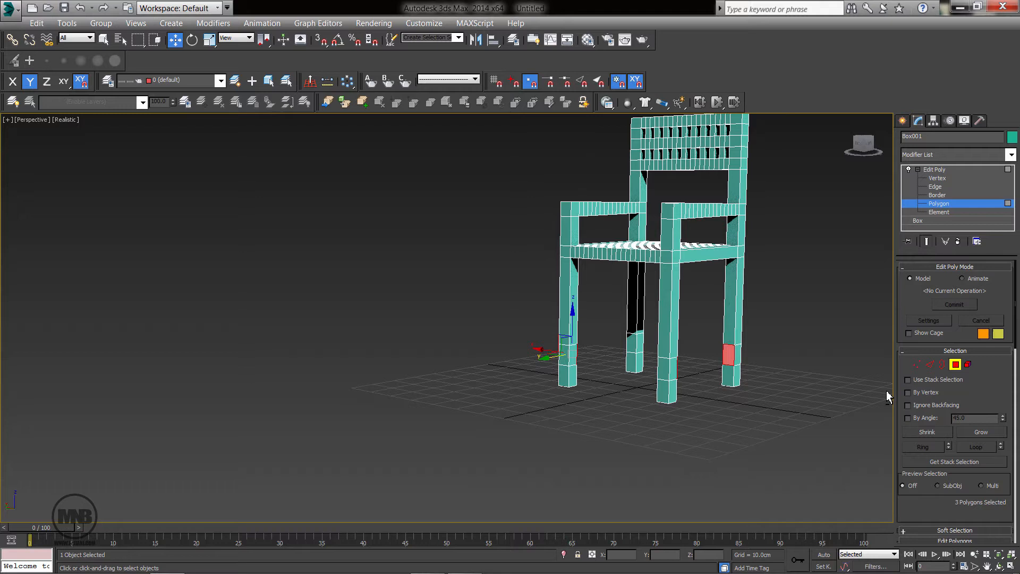
ctrl+click(635, 340)
scroll(924, 467, down, 5)
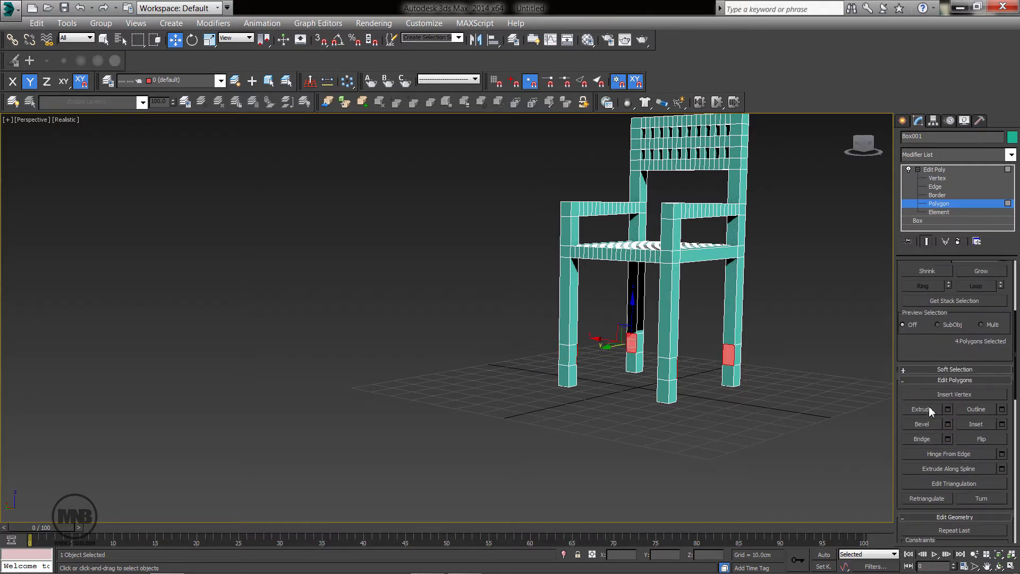
click(925, 440)
key(ctrl+z)
click(947, 439)
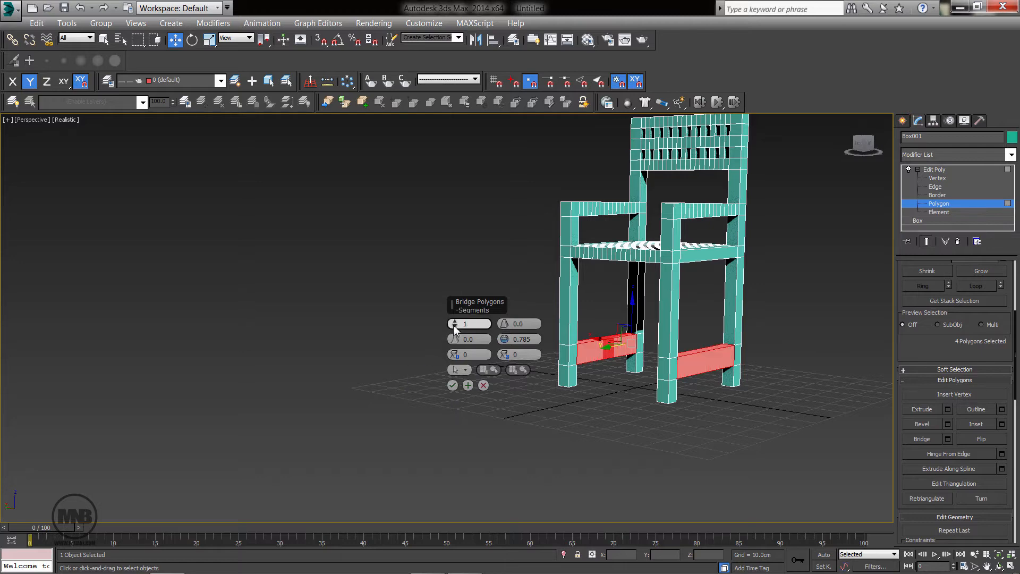
click(452, 385)
click(736, 396)
Select the front-to-back edges of the seat slats and side rails and connect them with 14 segments, pinch 0 and slide 0.
scroll(717, 412, down, 2)
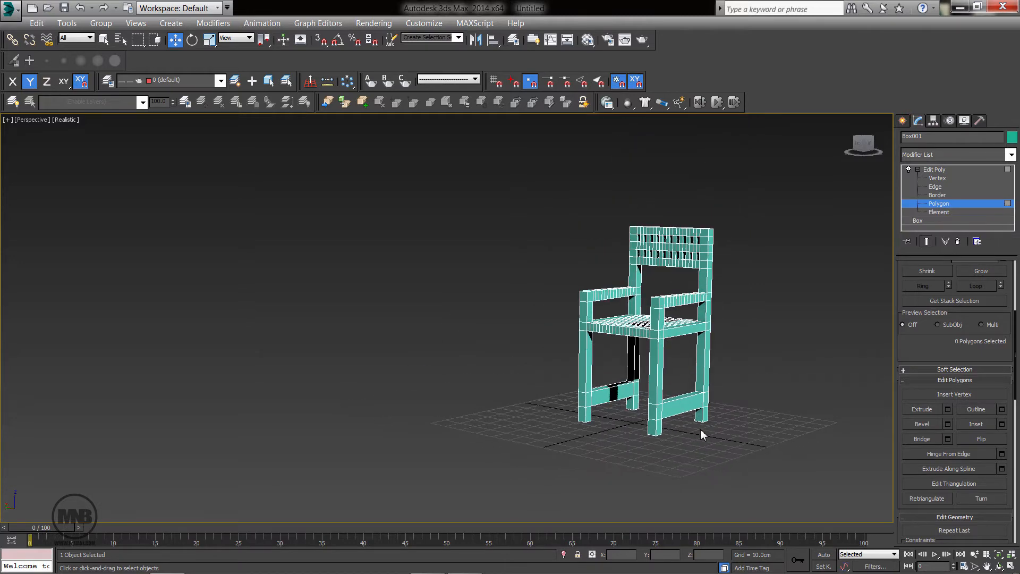
alt+middle_drag(525, 456, 567, 359)
middle_drag(563, 319, 554, 368)
key(2)
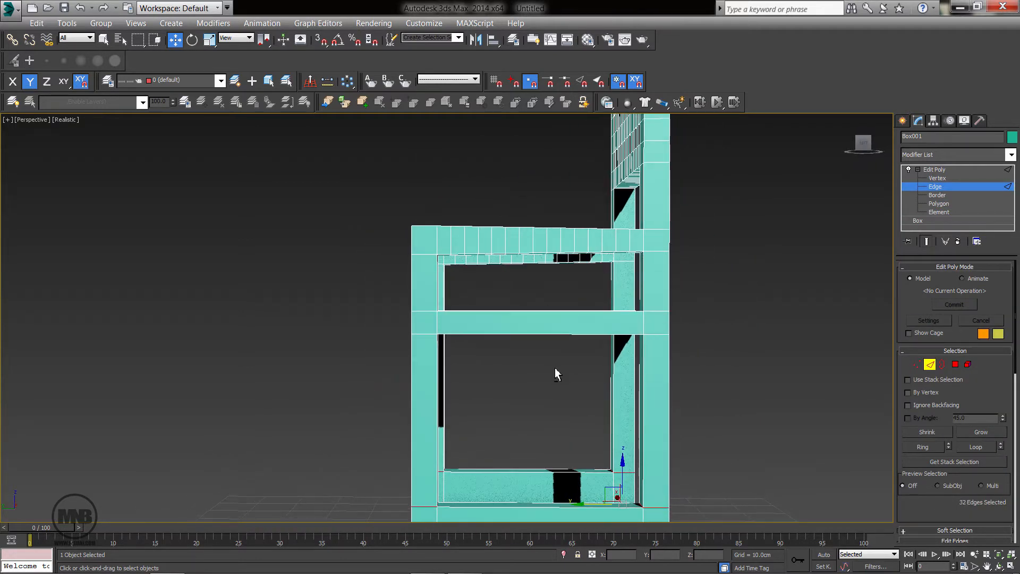
drag(529, 290, 537, 374)
alt+middle_drag(537, 373, 568, 383)
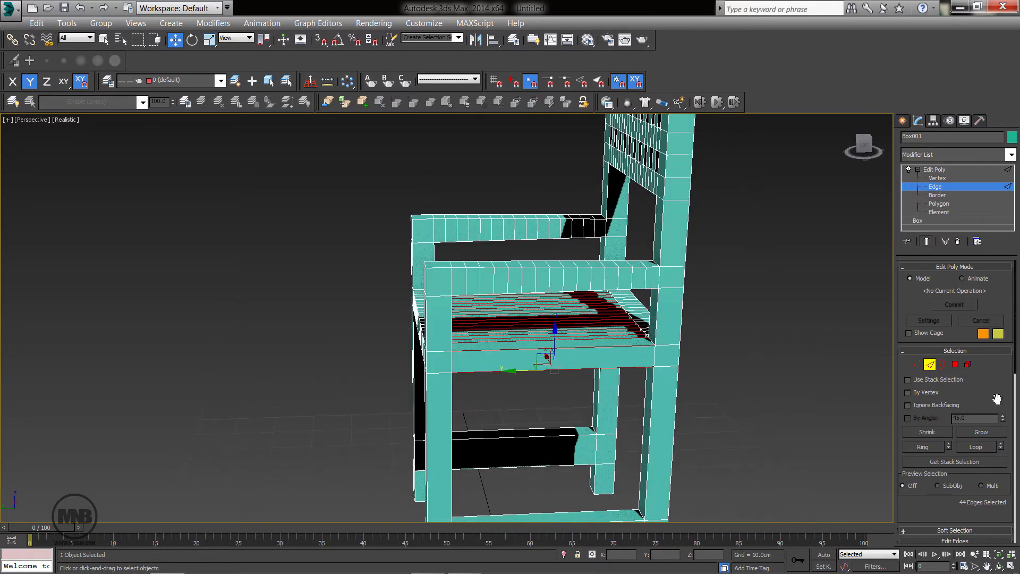
scroll(951, 478, down, 5)
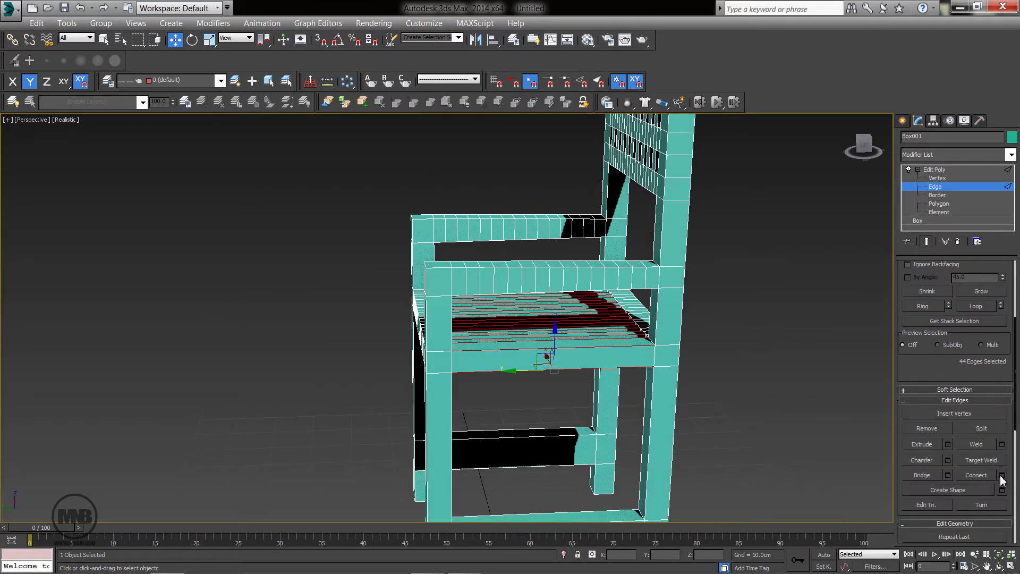
click(1001, 475)
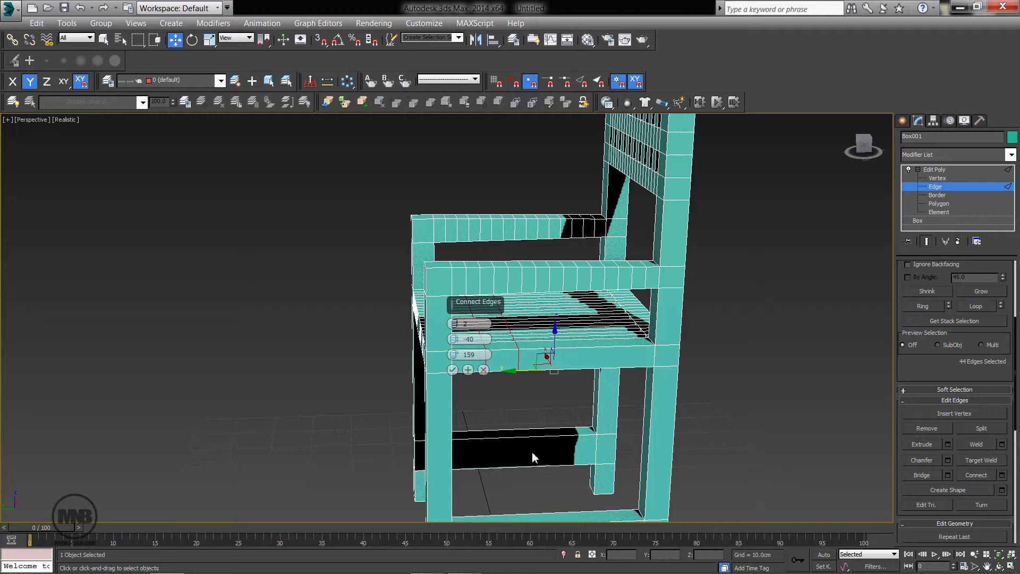
right_click(455, 338)
click(454, 322)
click(454, 321)
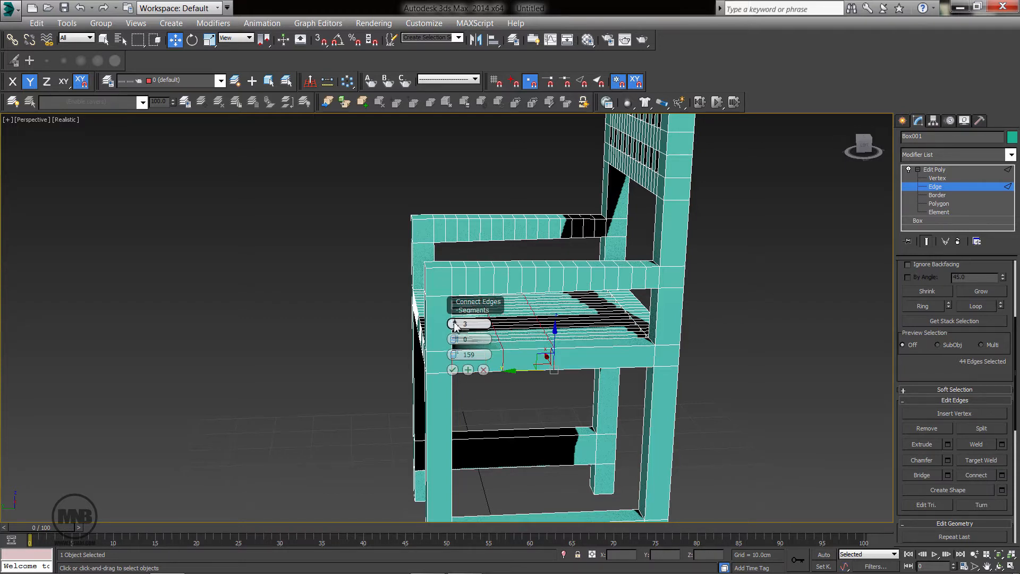
click(454, 321)
click(455, 322)
click(454, 321)
click(455, 322)
click(454, 322)
click(454, 322)
click(454, 322)
right_click(453, 353)
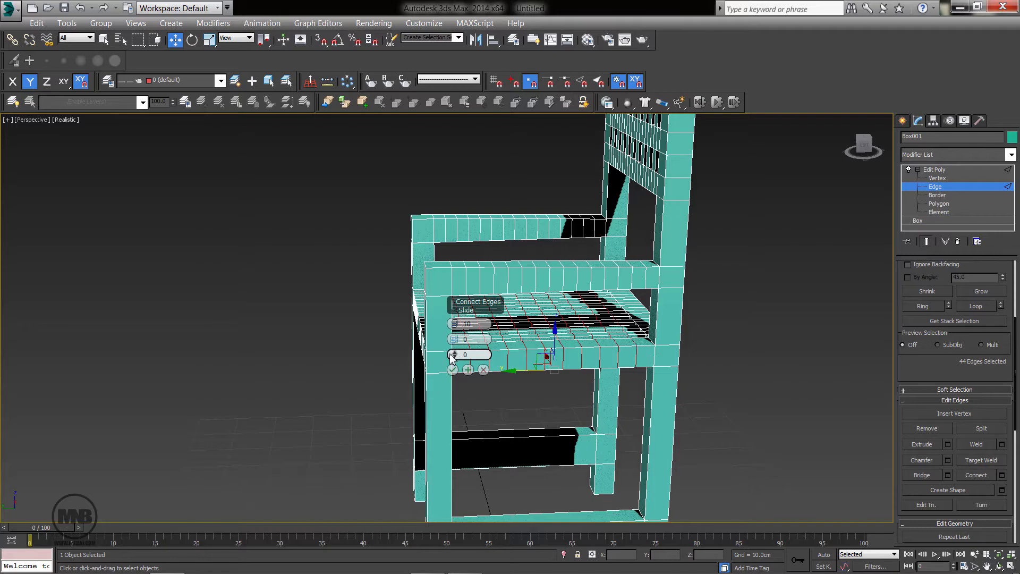
click(454, 322)
click(454, 322)
click(454, 322)
click(454, 321)
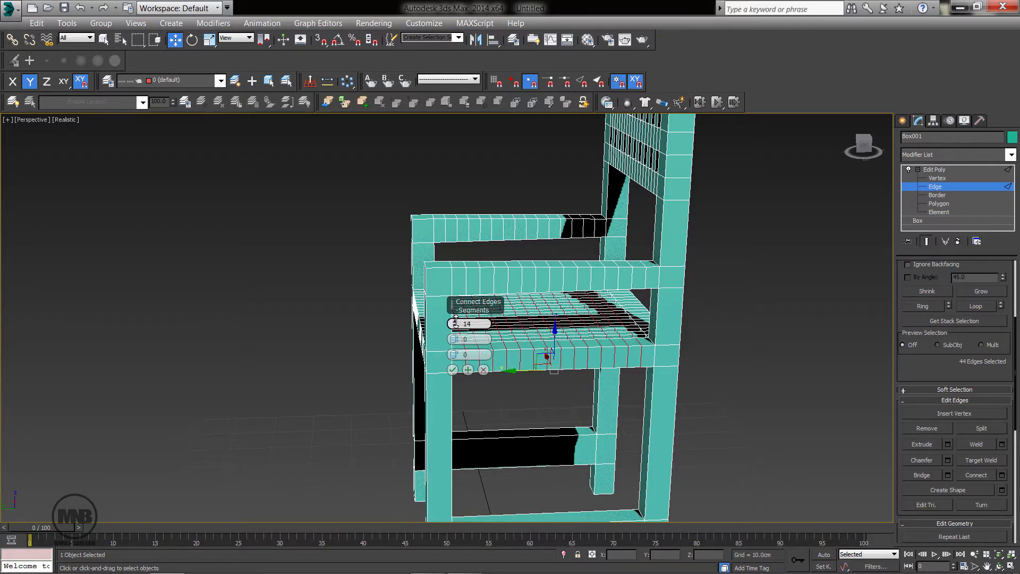
click(452, 369)
alt+middle_drag(472, 369, 603, 425)
click(714, 366)
Select the vertical edges of both rear posts between the armrests and backrest and subdivide them with Connect.
alt+middle_drag(600, 372, 594, 397)
scroll(567, 330, up, 3)
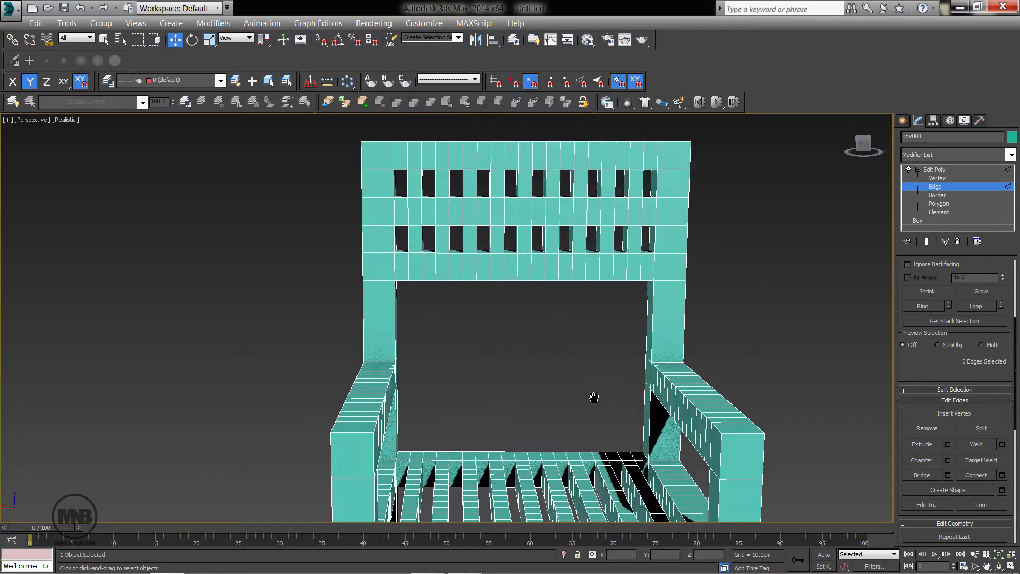
scroll(594, 397, up, 1)
scroll(632, 355, down, 1)
mouse_move(635, 358)
alt+middle_down()
mouse_move(563, 357)
mouse_move(632, 363)
alt+middle_up()
drag(644, 308, 707, 329)
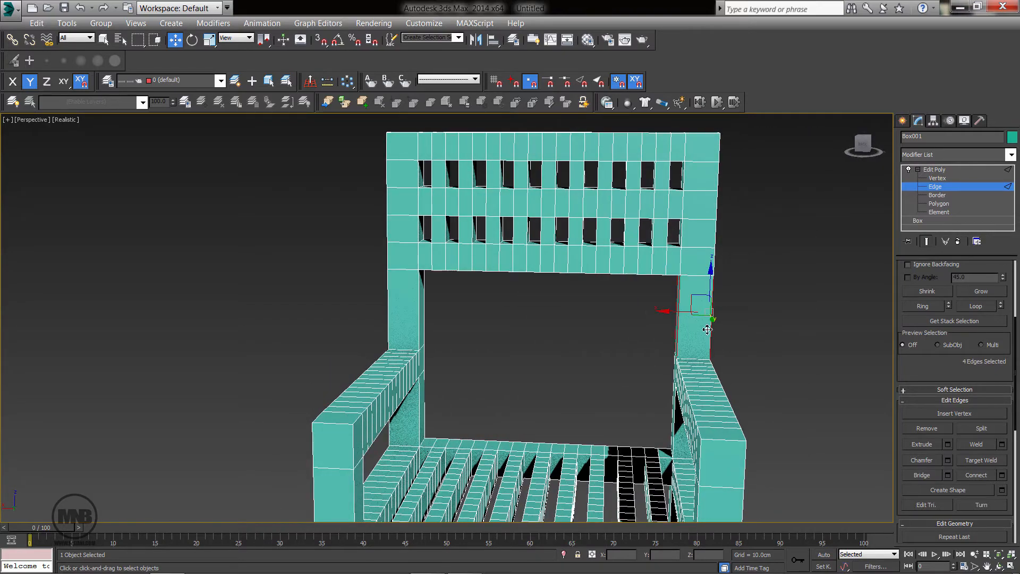
ctrl+drag(489, 302, 337, 314)
alt+middle_drag(499, 364, 597, 366)
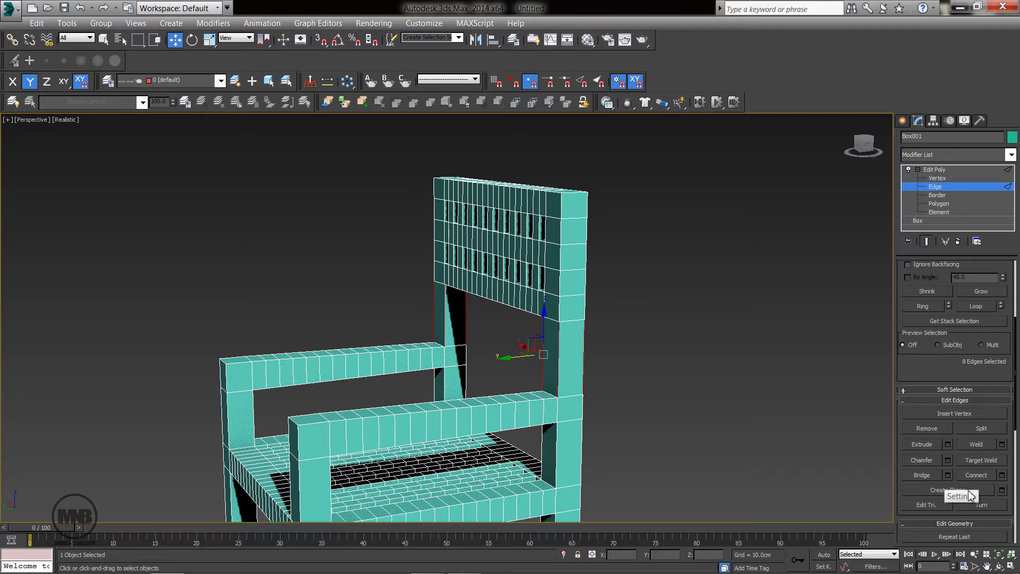
click(1002, 476)
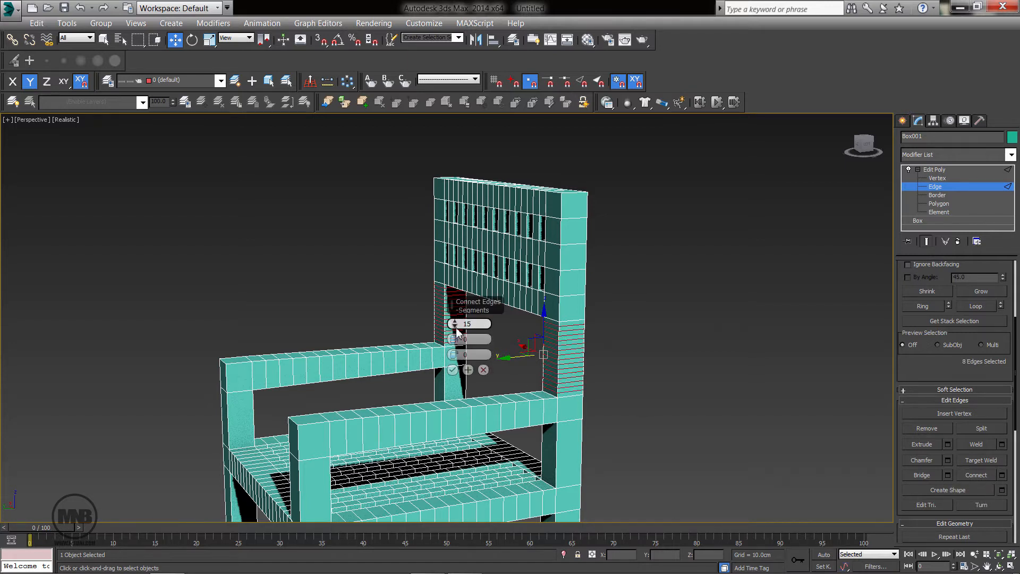
drag(456, 325, 455, 317)
click(452, 370)
Select the ring of vertical edges around the backrest's lowest rail and connect them with 1 segment.
alt+middle_drag(516, 343, 585, 338)
click(593, 294)
shift+click(598, 291)
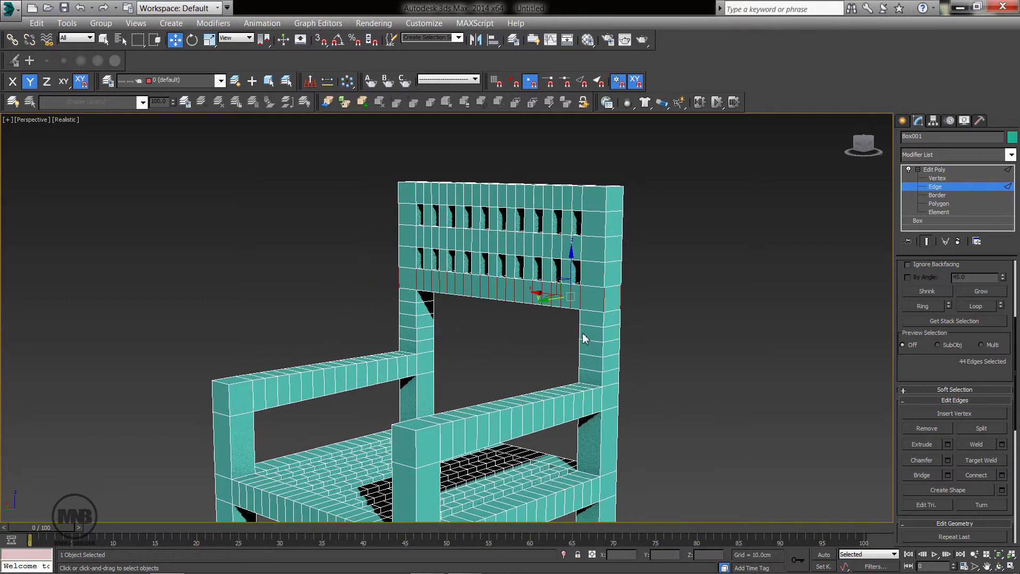
click(1002, 475)
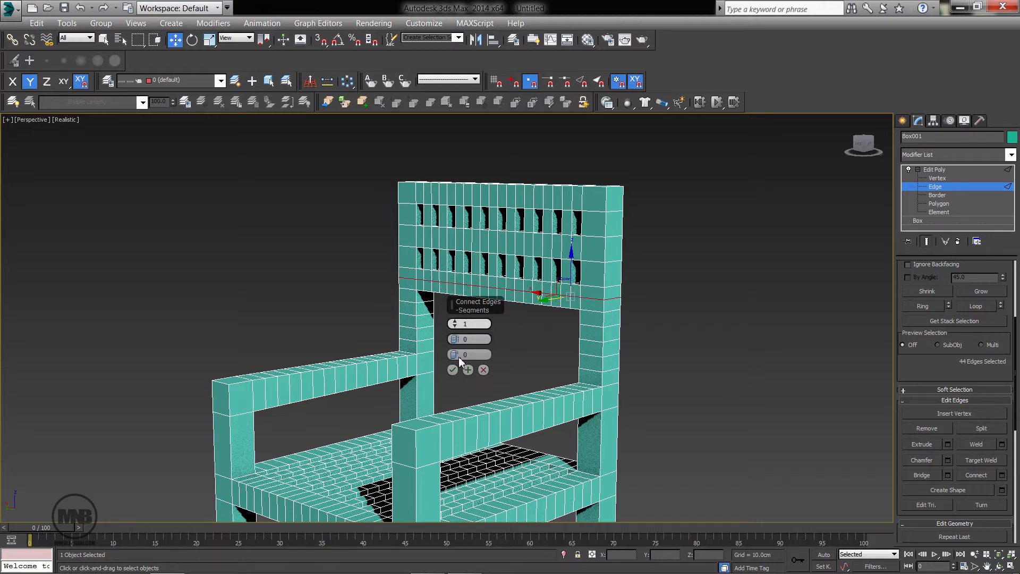
click(453, 369)
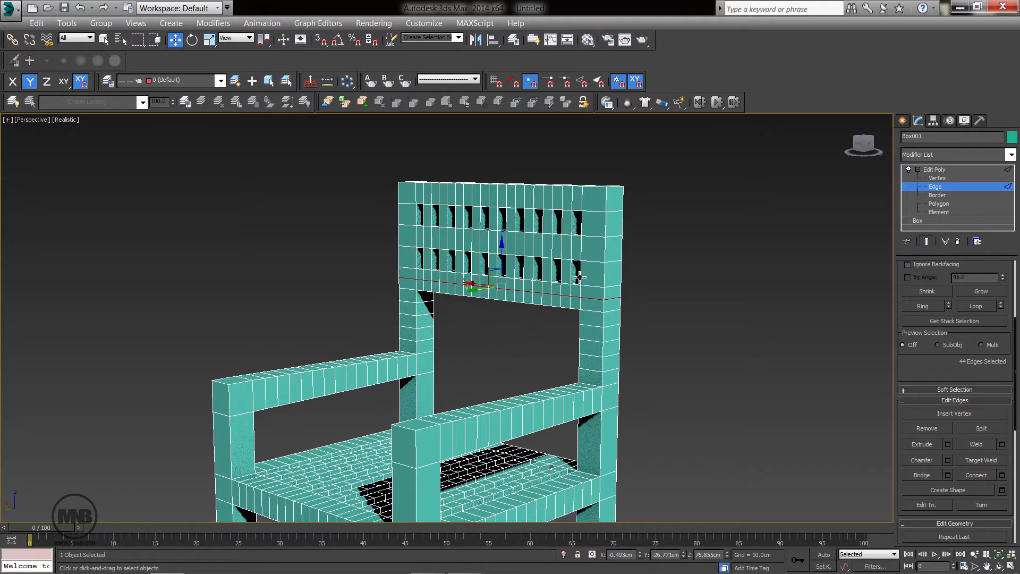
Select the rings of vertical edges around the backrest's middle and top rails and connect each with 1 segment.
click(580, 249)
shift+click(603, 249)
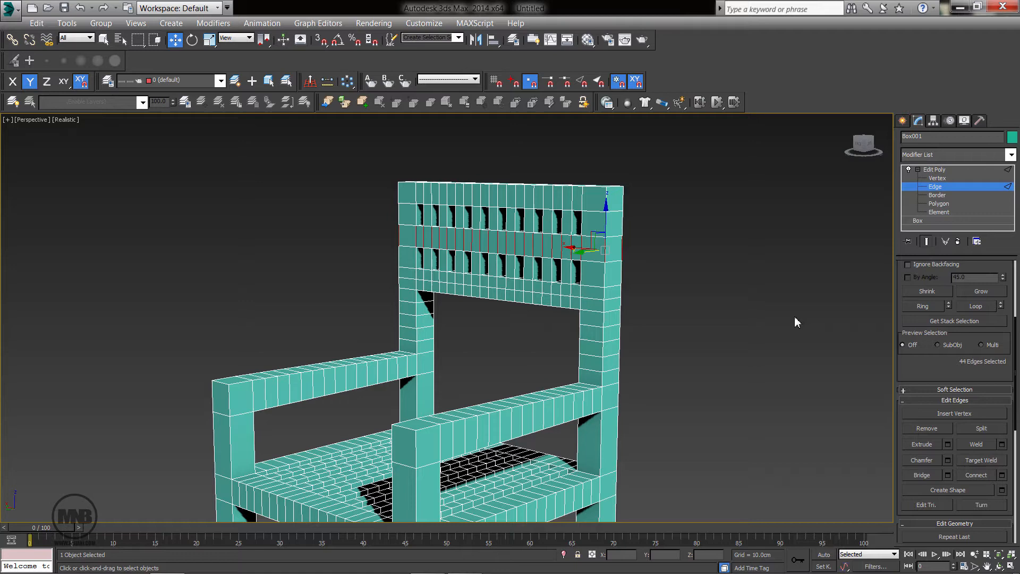
click(972, 472)
click(582, 200)
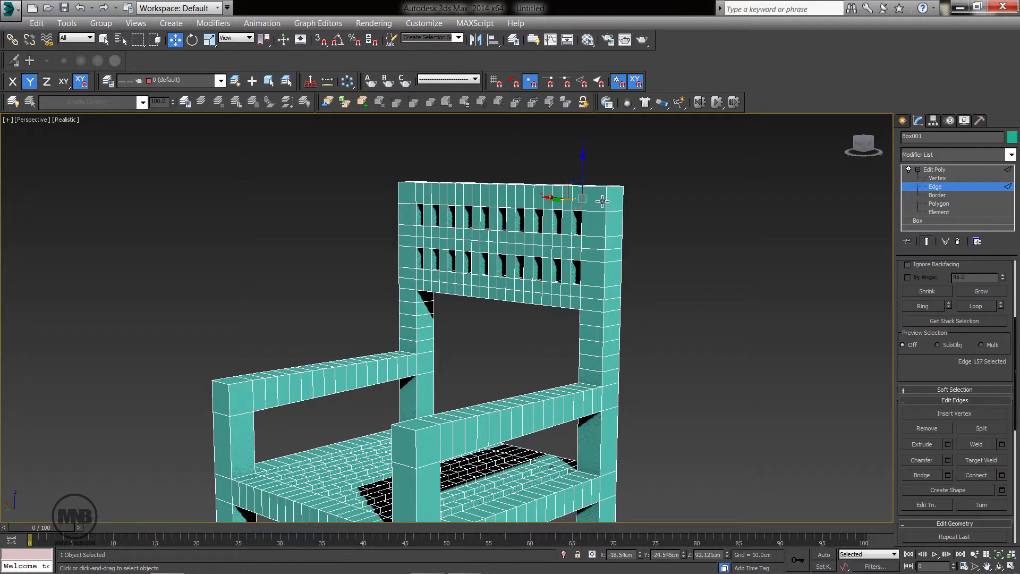
shift+click(585, 198)
click(977, 476)
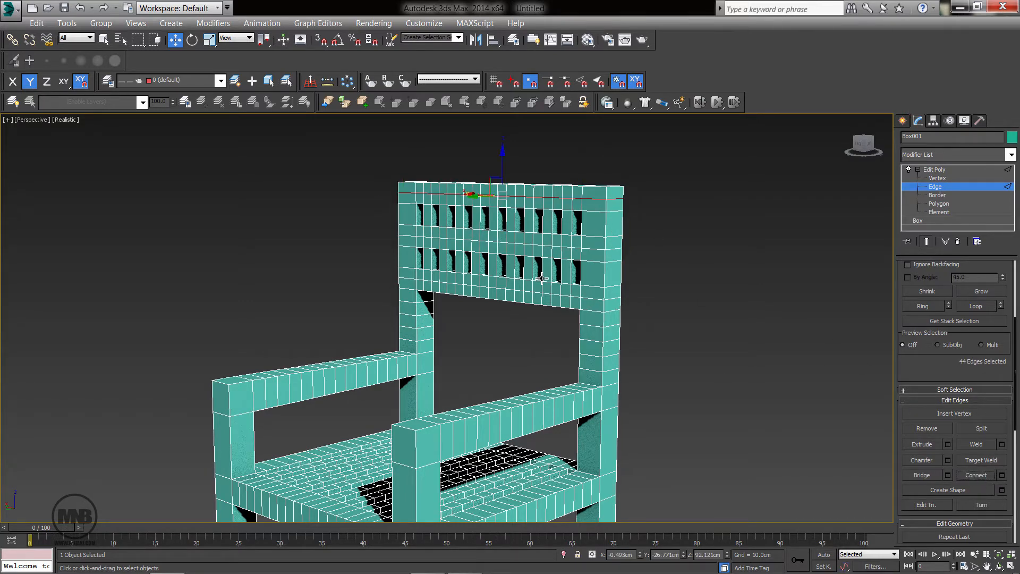
scroll(509, 281, up, 6)
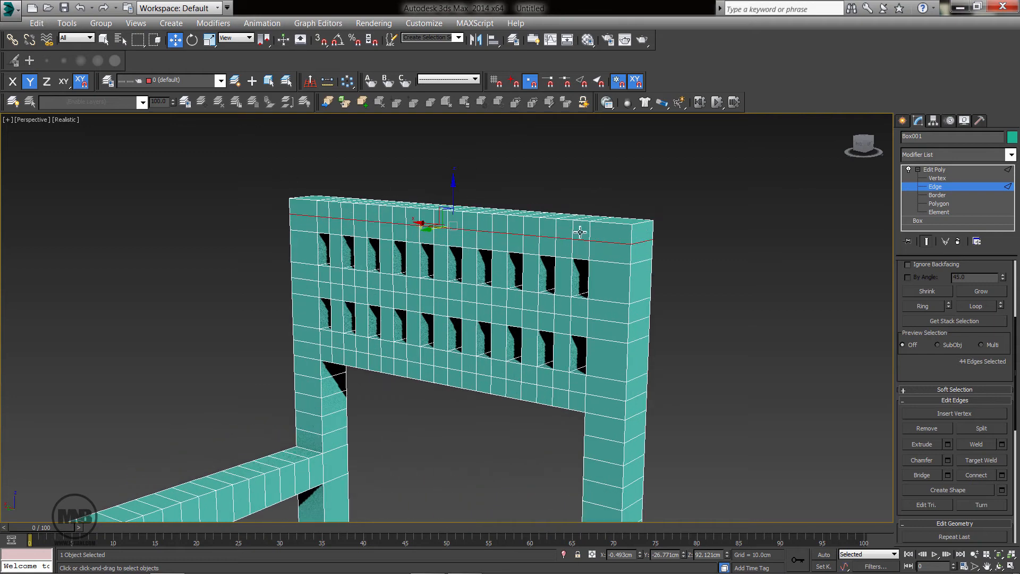
scroll(585, 317, up, 1)
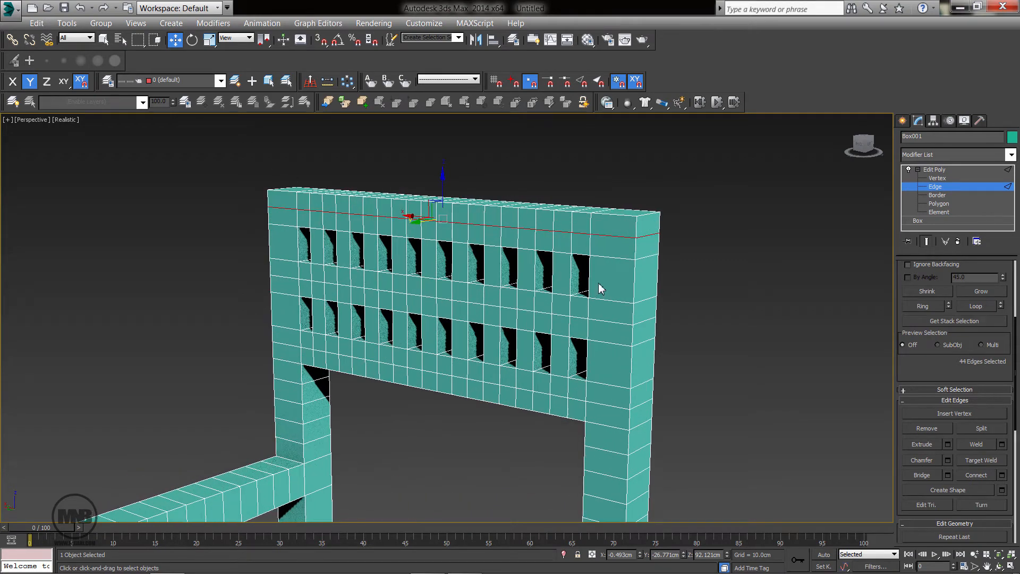
click(585, 394)
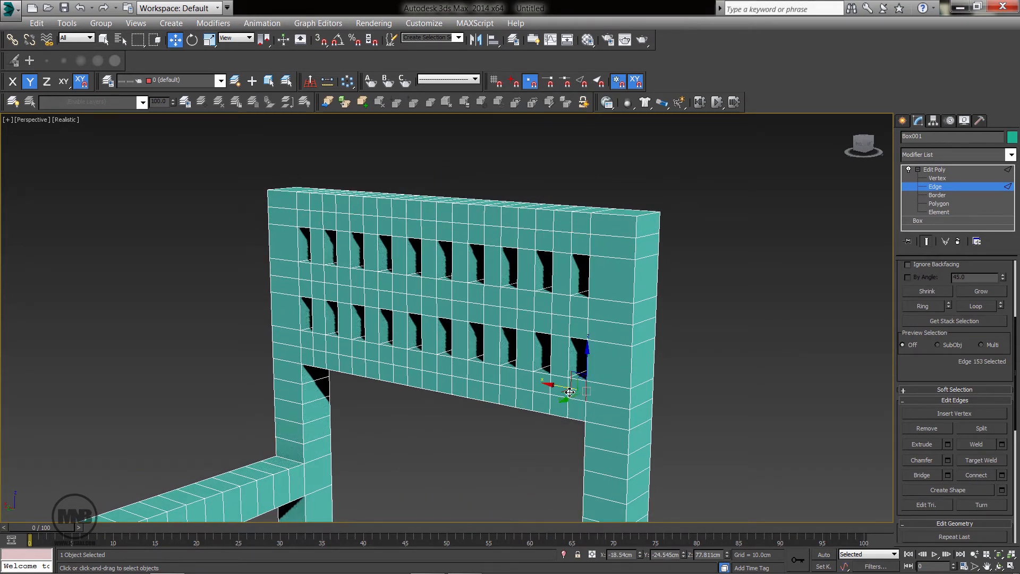
key(F5)
click(570, 411)
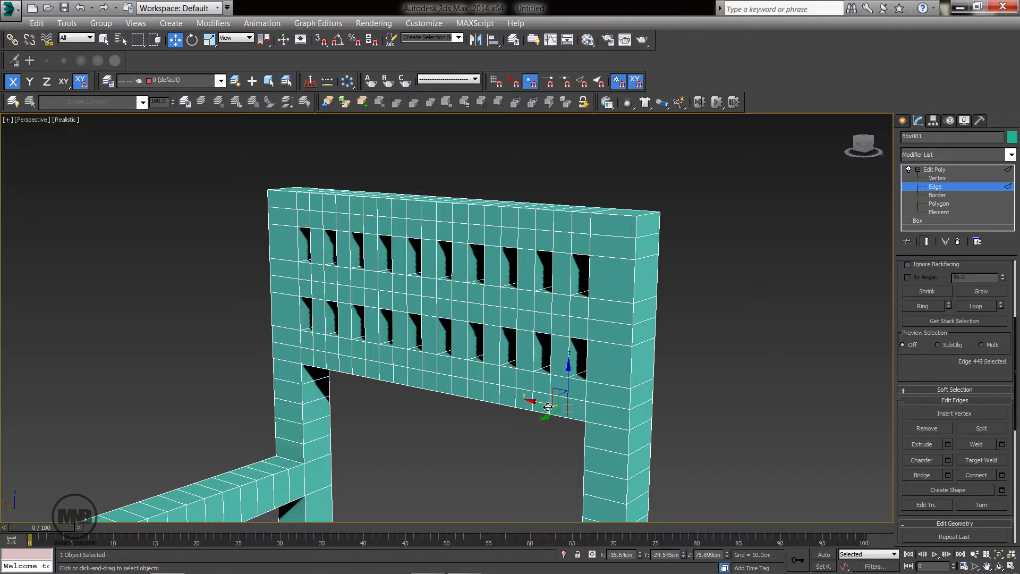
shift+click(518, 402)
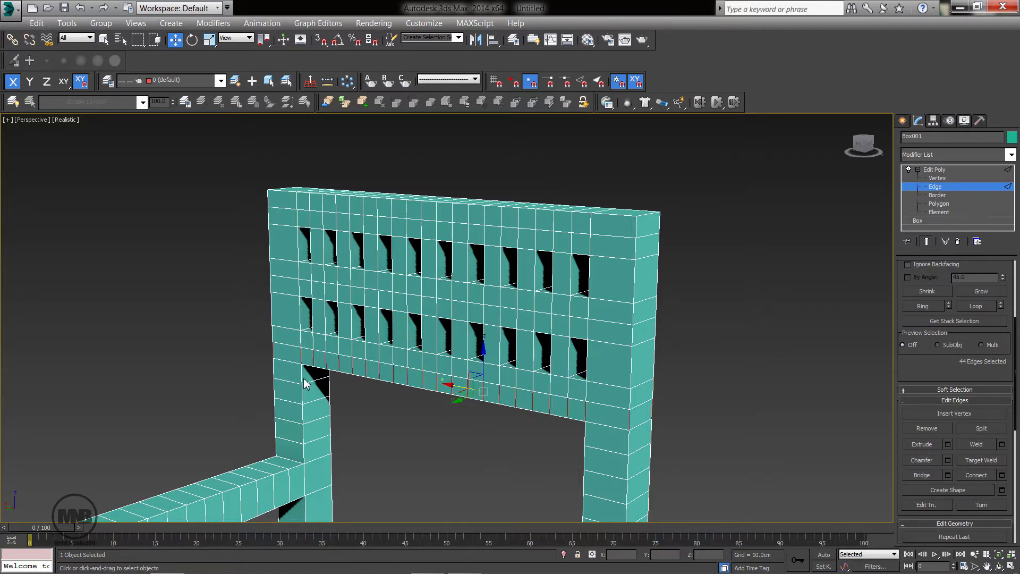
click(714, 387)
Select the vertical edges across both rows of backrest bars in the Front view and connect them with 1 segment.
alt+middle_drag(552, 384, 621, 355)
key(alt+w)
scroll(632, 266, up, 4)
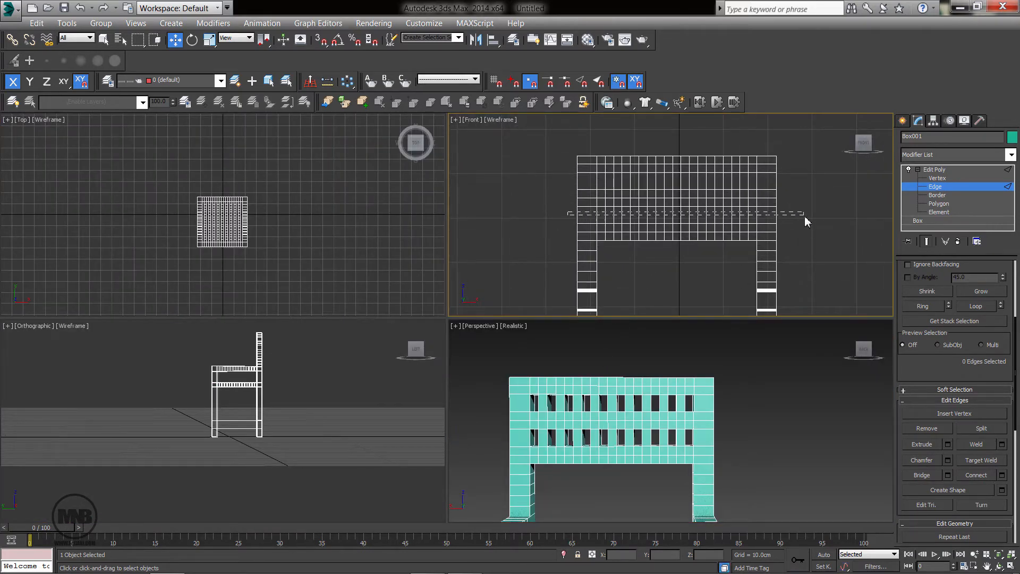
drag(805, 219, 805, 219)
drag(787, 181, 552, 185)
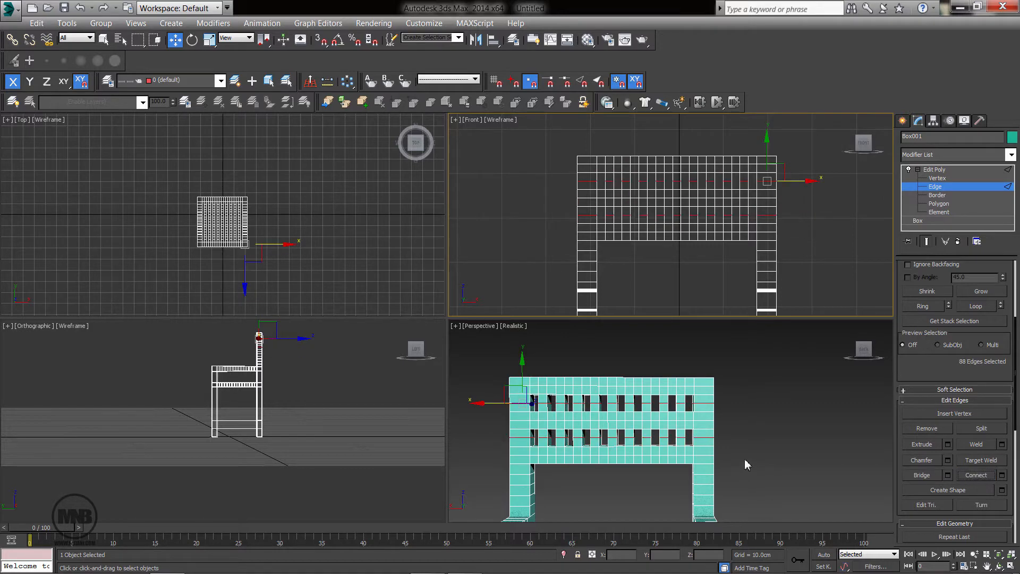
right_click(724, 446)
key(alt+w)
alt+middle_drag(632, 359, 582, 387)
click(581, 387)
scroll(615, 327, down, 4)
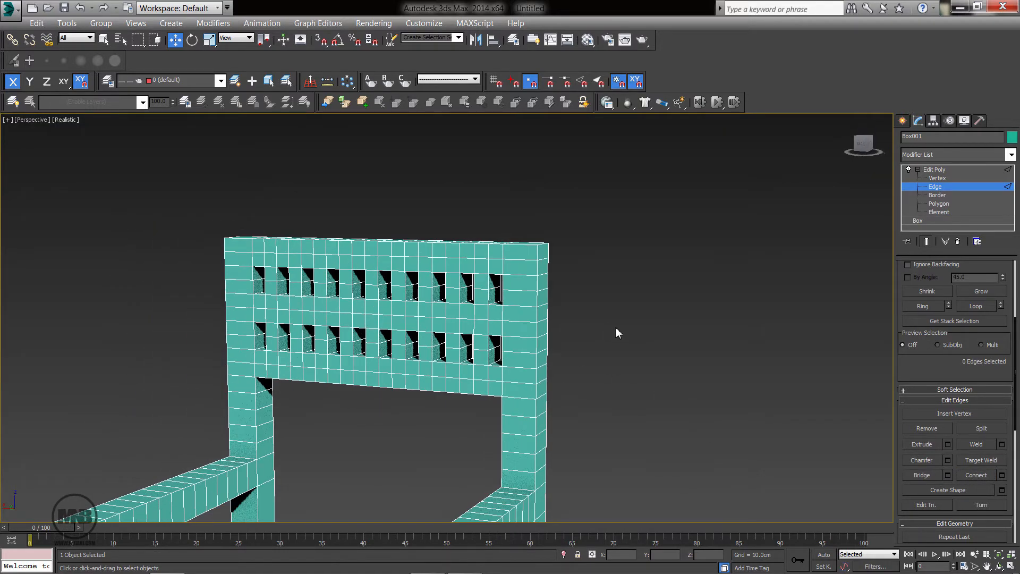
mouse_move(614, 344)
middle_down()
mouse_move(661, 283)
mouse_move(616, 332)
middle_up()
Select all vertices of the backrest and of the rear posts above the armrests, using the Left view.
click(935, 169)
click(932, 179)
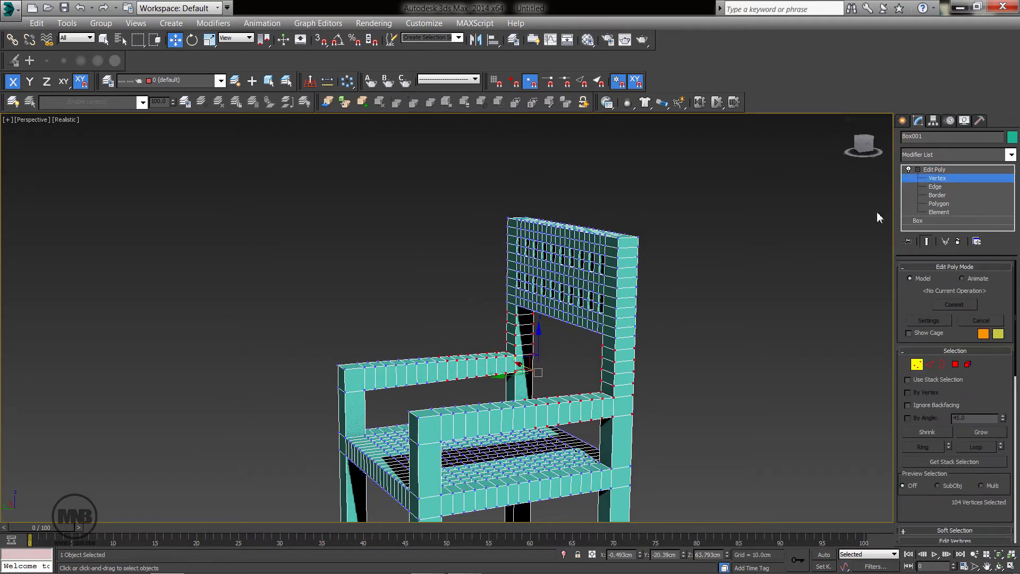
alt+middle_drag(513, 342, 523, 328)
key(alt+w)
scroll(660, 248, down, 5)
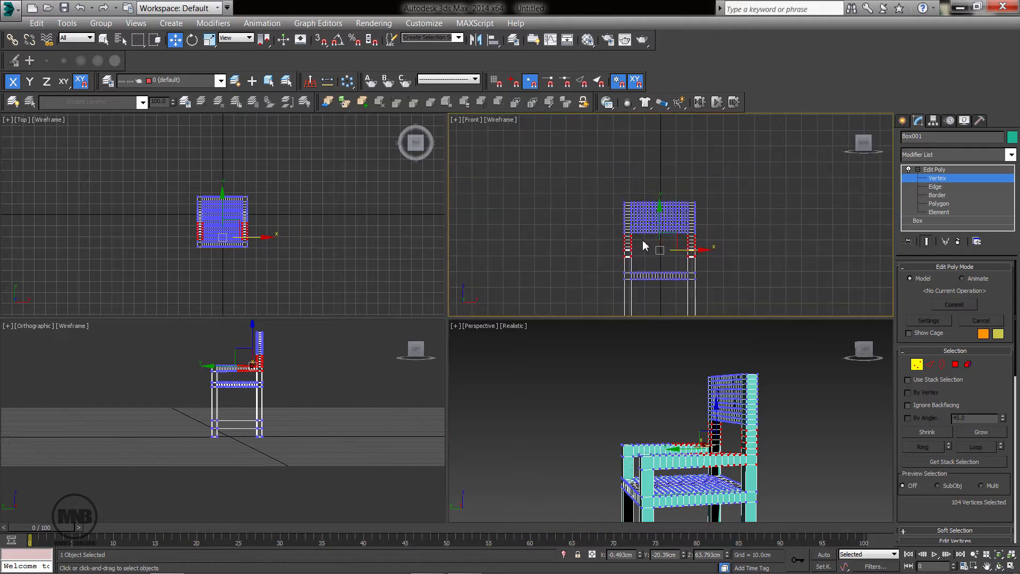
middle_click(314, 417)
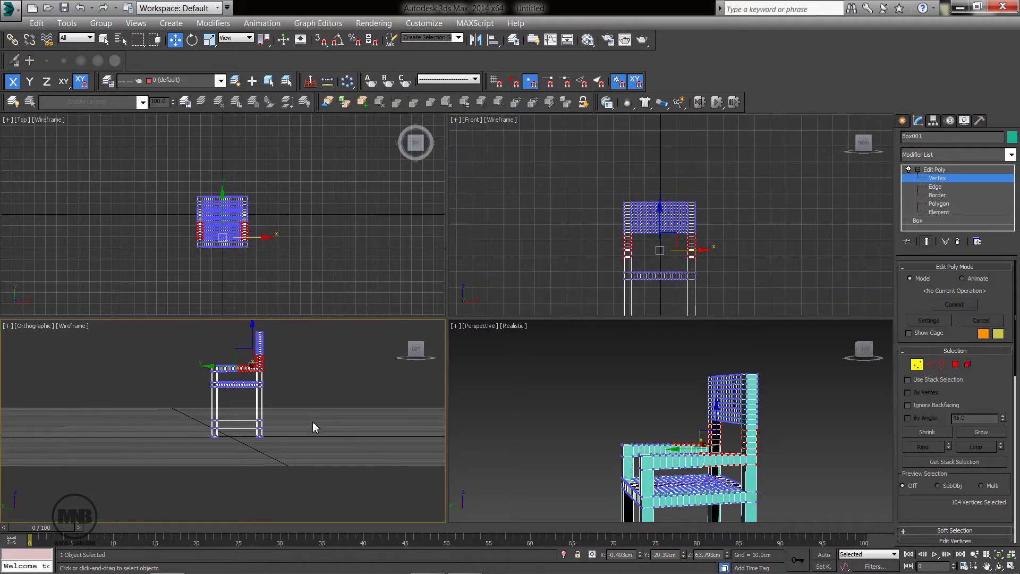
key(l)
scroll(305, 478, up, 5)
scroll(254, 444, up, 2)
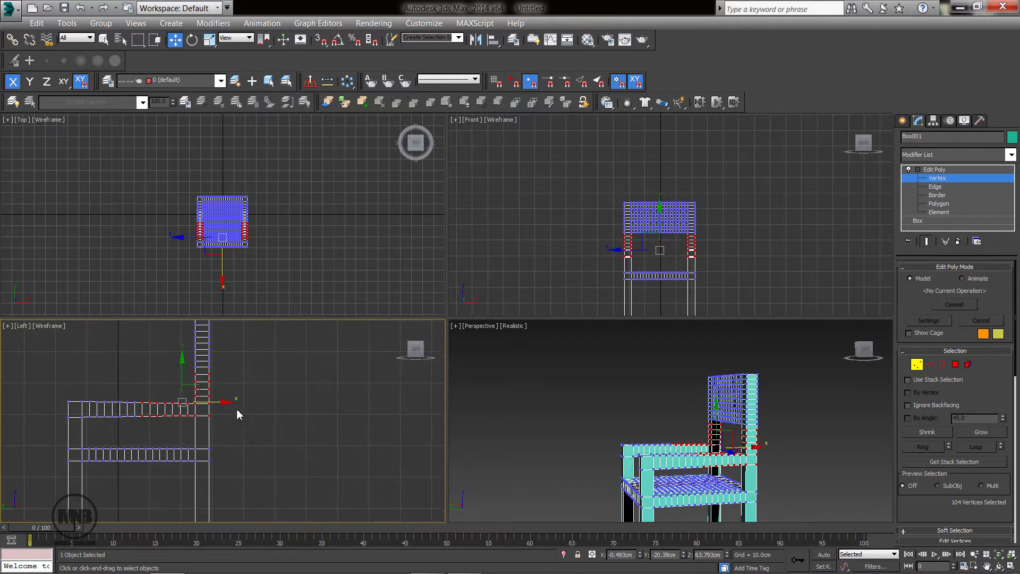
middle_drag(237, 410, 312, 463)
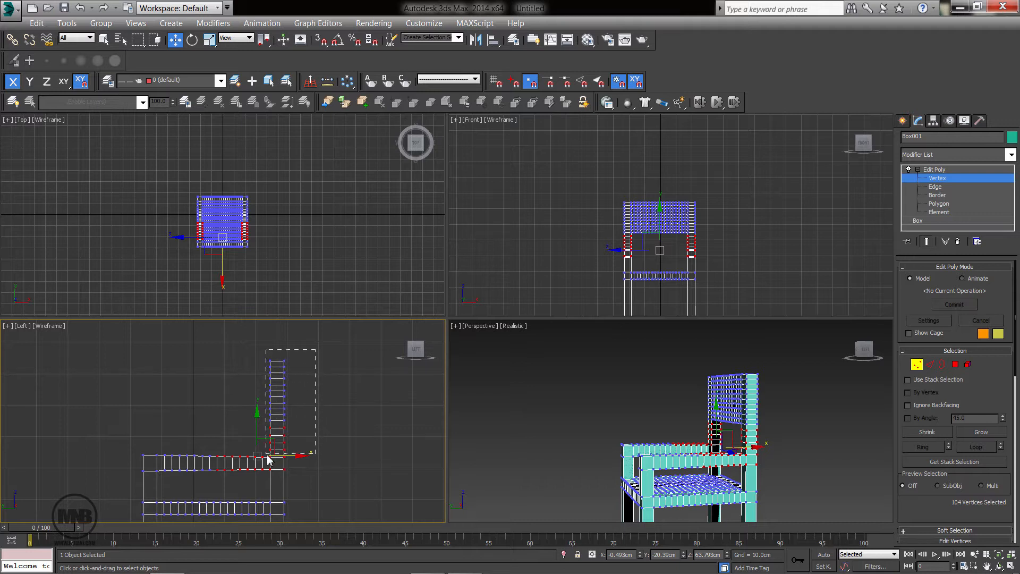
drag(267, 456, 268, 460)
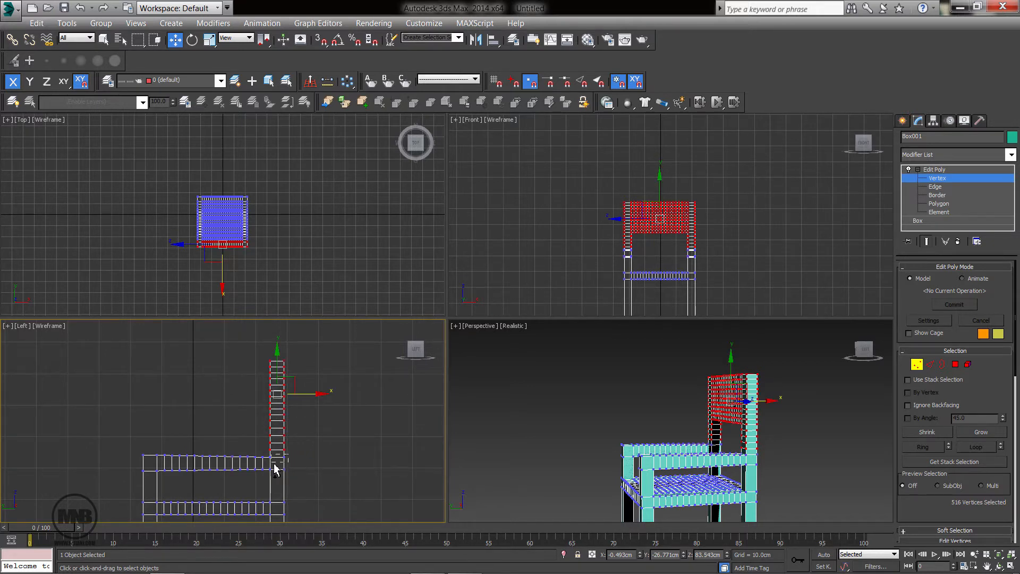
ctrl+drag(274, 467, 275, 468)
middle_click(762, 474)
key(alt+w)
alt+middle_drag(558, 399, 594, 407)
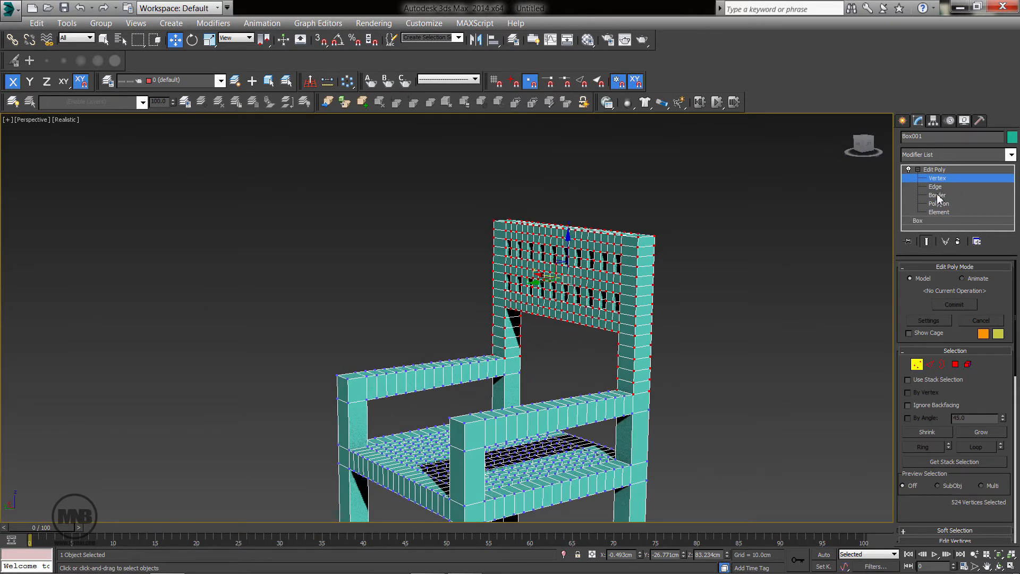
Apply an FFD 3x3x3 modifier to the selected vertices and activate its control points.
click(935, 155)
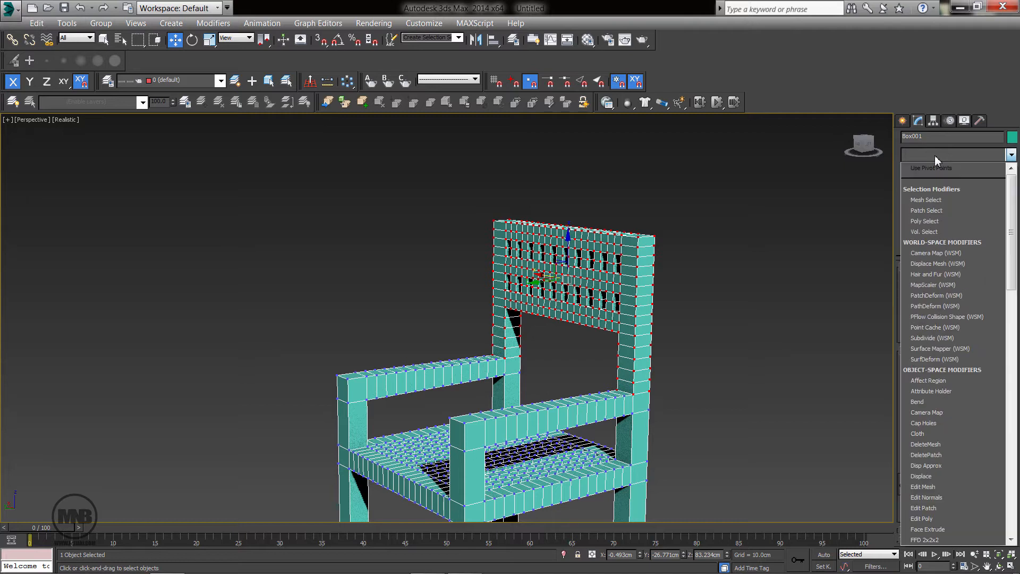
key(f)
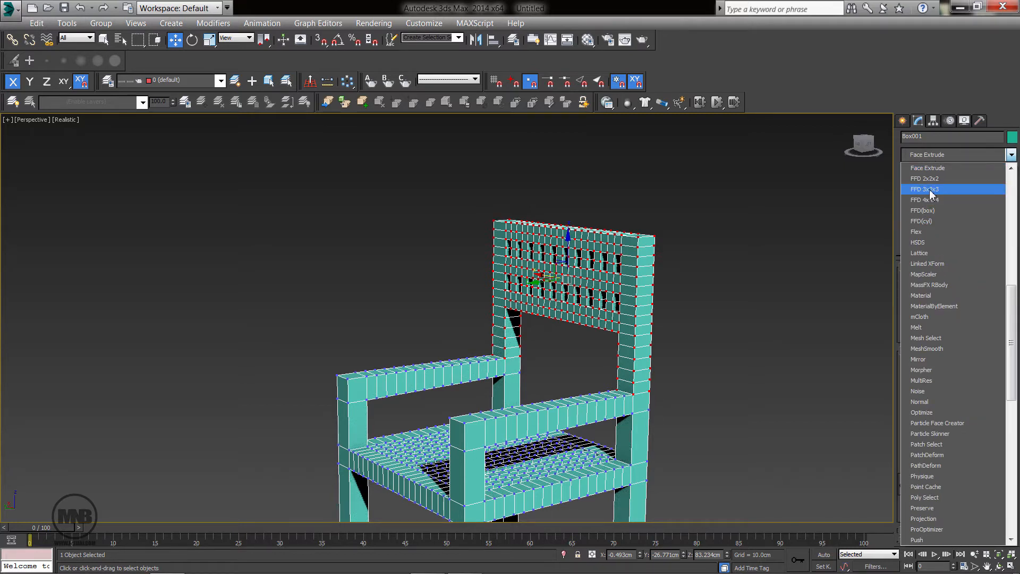
click(930, 190)
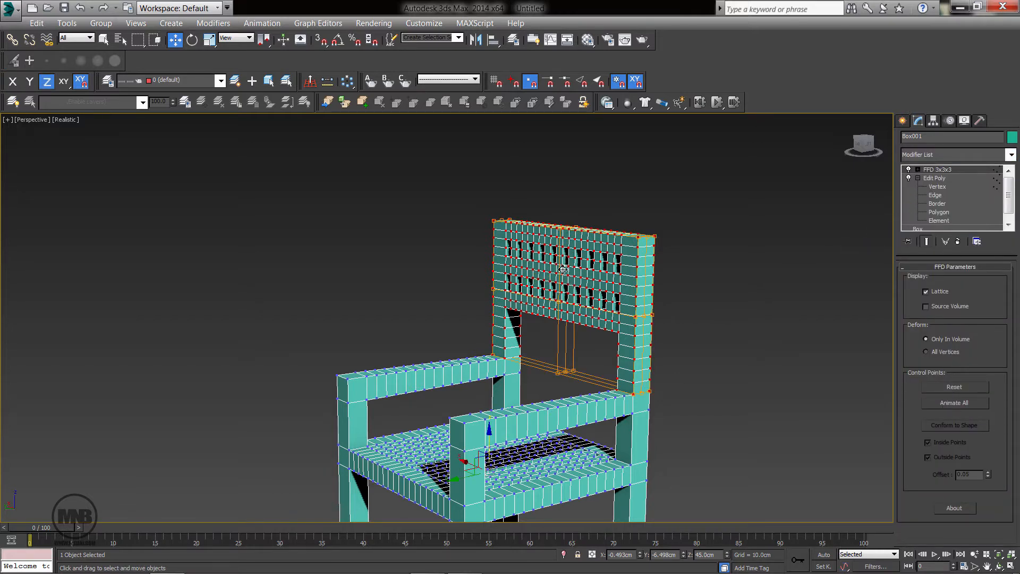
click(918, 170)
click(937, 179)
Select the middle column of lattice control points and move it about 7 cm backward to curve the backrest.
alt+middle_drag(775, 297, 572, 228)
drag(550, 197, 501, 410)
alt+middle_drag(500, 410, 484, 311)
drag(484, 295, 523, 301)
alt+middle_drag(525, 305, 492, 205)
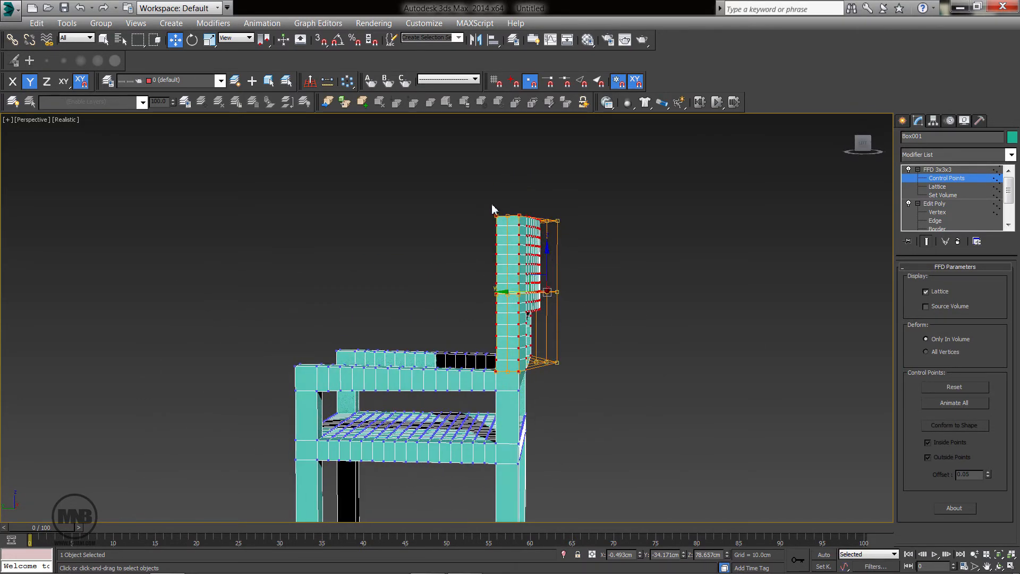
Move the top row of lattice control points about 7.4 cm backward and rotate it slightly to follow the backrest's lean.
drag(588, 248, 589, 250)
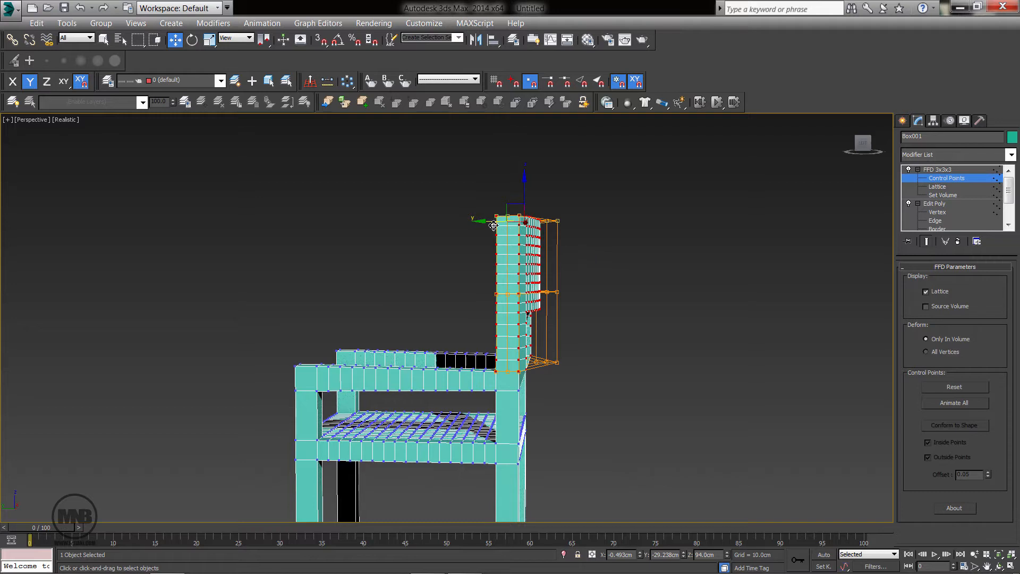
drag(494, 225, 529, 232)
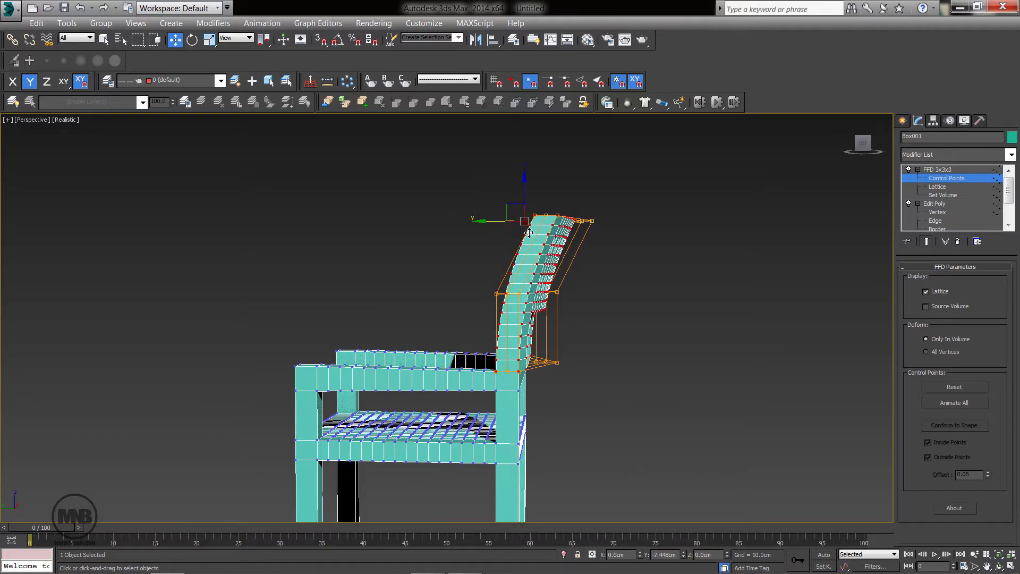
key(e)
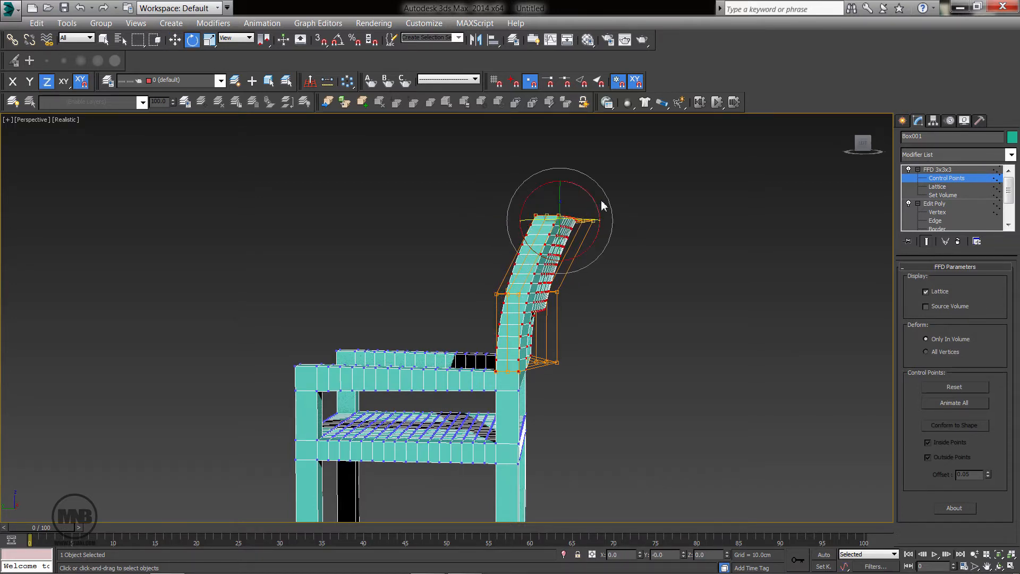
drag(598, 203, 600, 216)
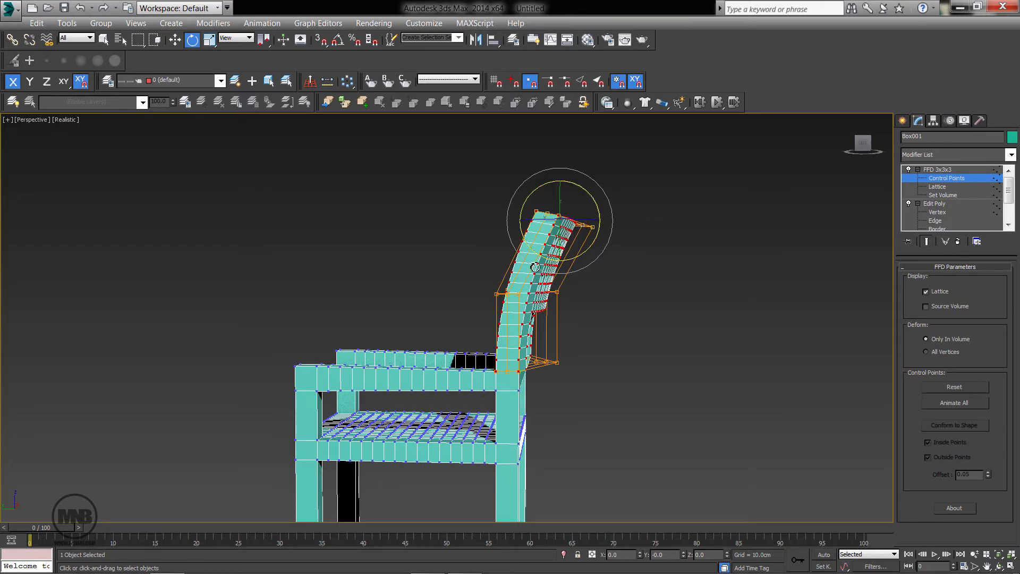
Rotate the middle row of lattice control points slightly backward to smooth the backrest's curve.
drag(638, 318, 637, 318)
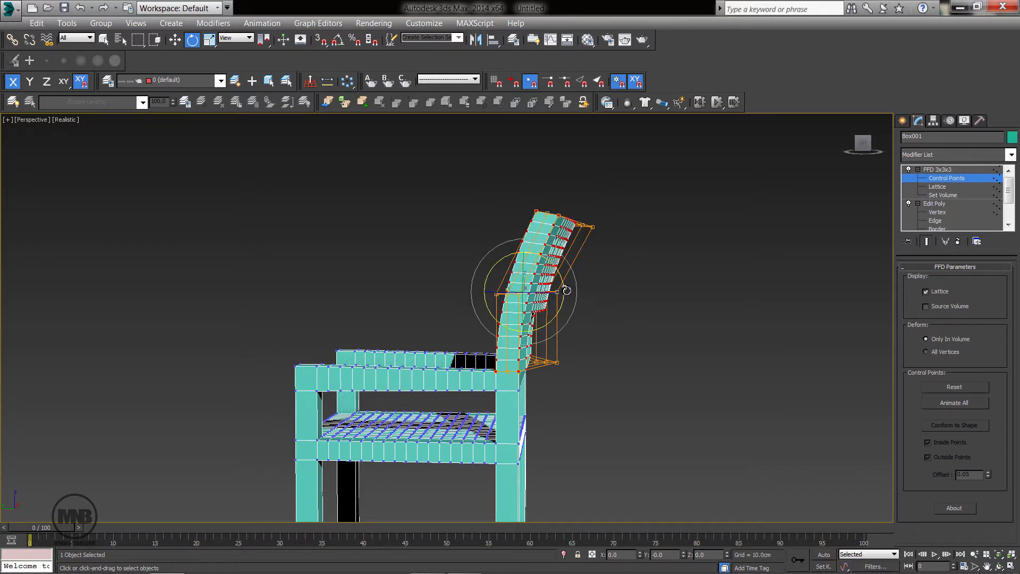
drag(566, 294, 568, 297)
click(659, 287)
Raise the top centre lattice control points to about Z 98.7 cm to arch the backrest's upper edge.
alt+middle_drag(552, 332, 522, 370)
scroll(521, 370, up, 2)
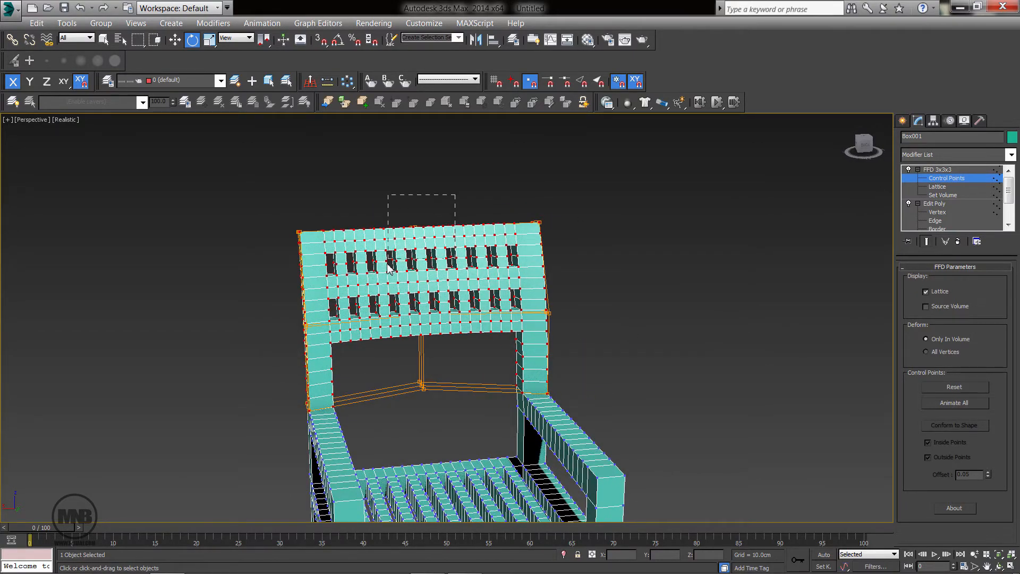
drag(387, 264, 388, 264)
alt+middle_drag(441, 272, 413, 255)
key(w)
drag(416, 201, 418, 181)
drag(418, 177, 416, 174)
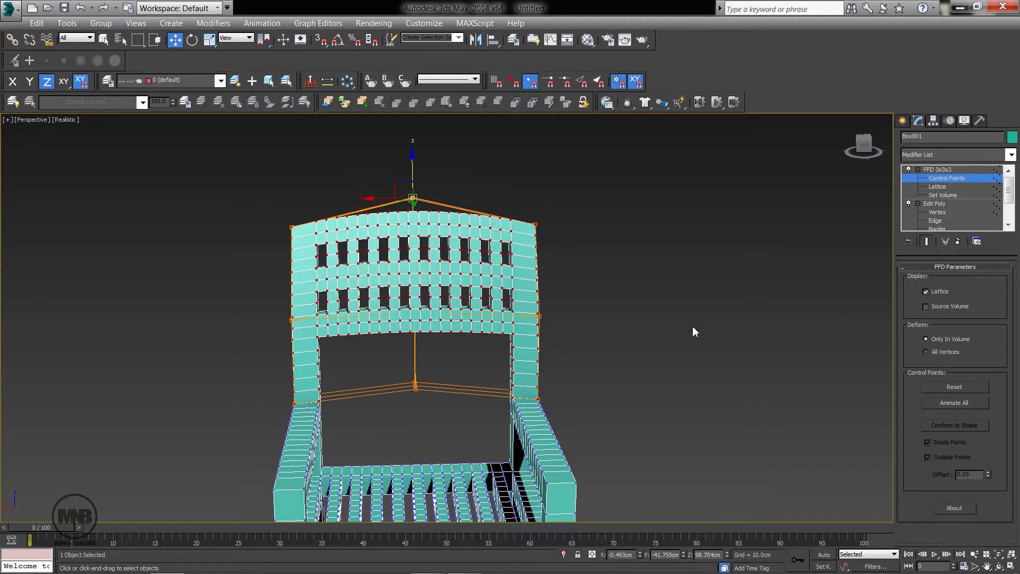
Leave control-point editing, deselect the chair and examine the curved backrest from above and in perspective.
alt+middle_drag(538, 254, 330, 346)
alt+middle_drag(414, 294, 351, 294)
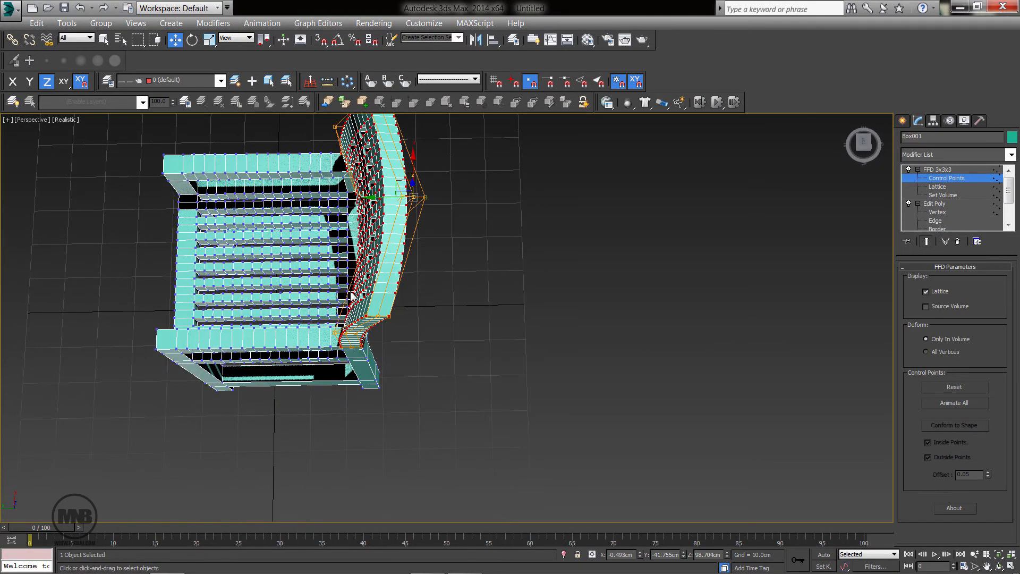
middle_drag(474, 307, 513, 341)
click(938, 170)
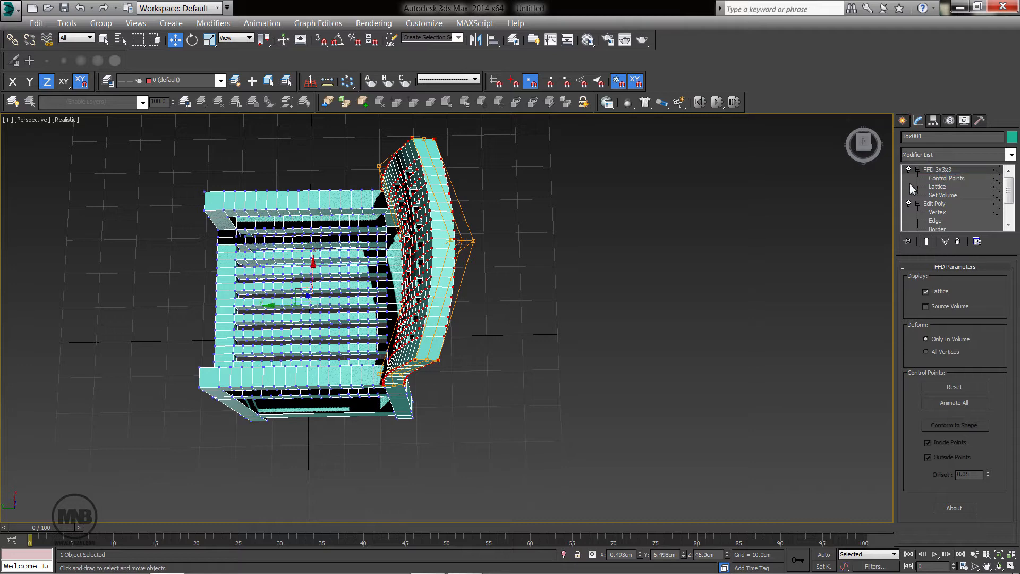
click(498, 393)
alt+middle_drag(499, 394, 539, 367)
key(z)
middle_drag(539, 368, 532, 436)
scroll(533, 433, down, 2)
scroll(583, 396, up, 3)
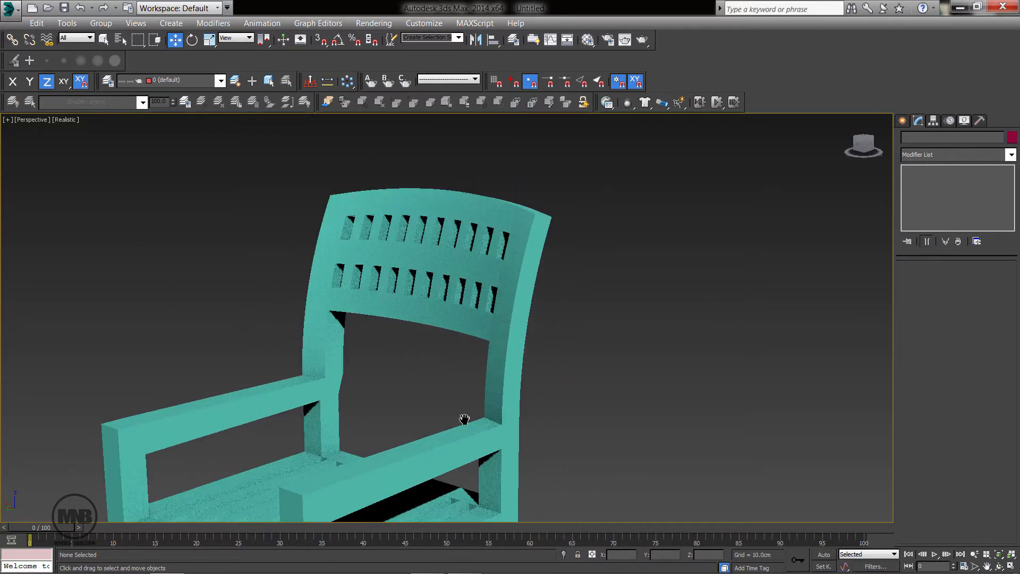
middle_drag(465, 419, 394, 360)
Select the chair again and collapse the FFD 3x3x3 and Edit Poly sub-levels in its modifier stack.
click(339, 359)
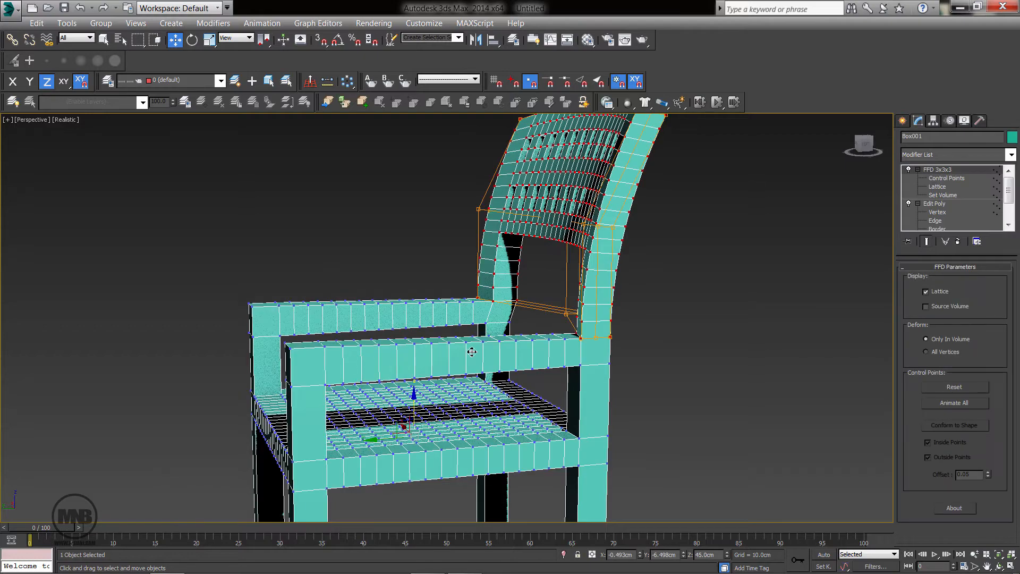
alt+middle_drag(319, 414, 364, 421)
alt+middle_drag(491, 419, 437, 413)
middle_drag(437, 413, 442, 421)
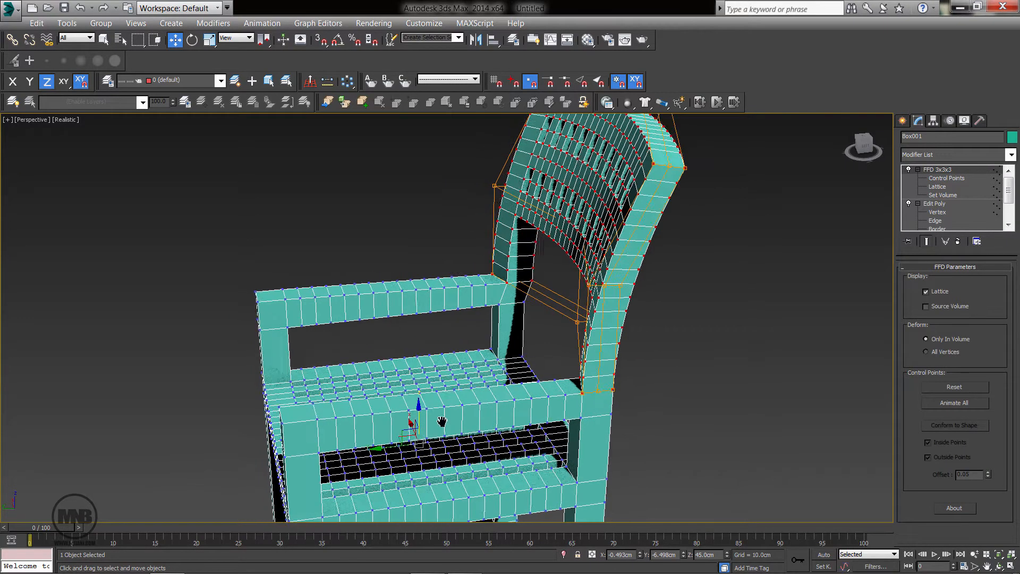
scroll(441, 421, up, 3)
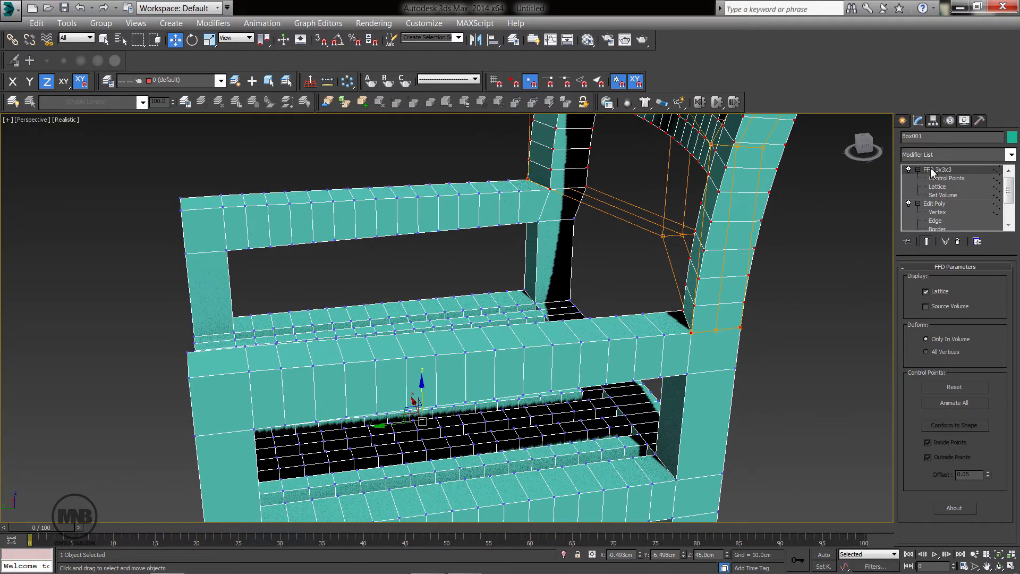
click(918, 170)
click(918, 178)
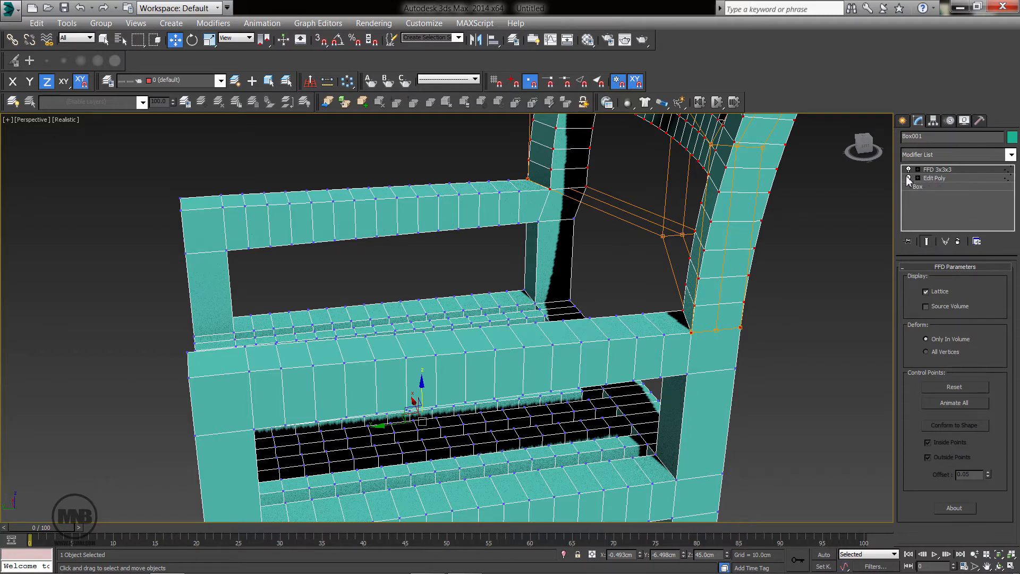
click(932, 178)
scroll(686, 276, down, 3)
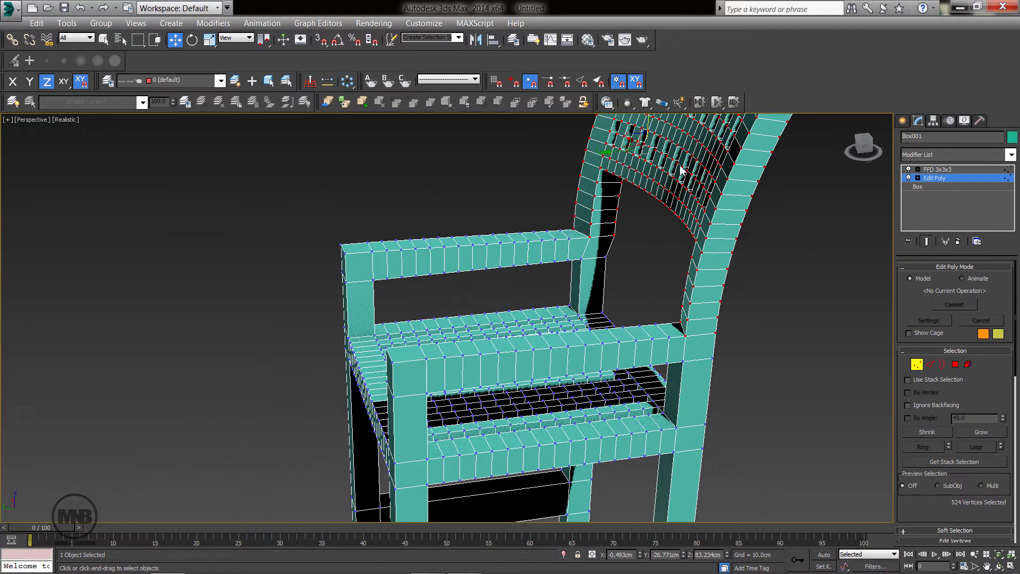
scroll(682, 170, down, 3)
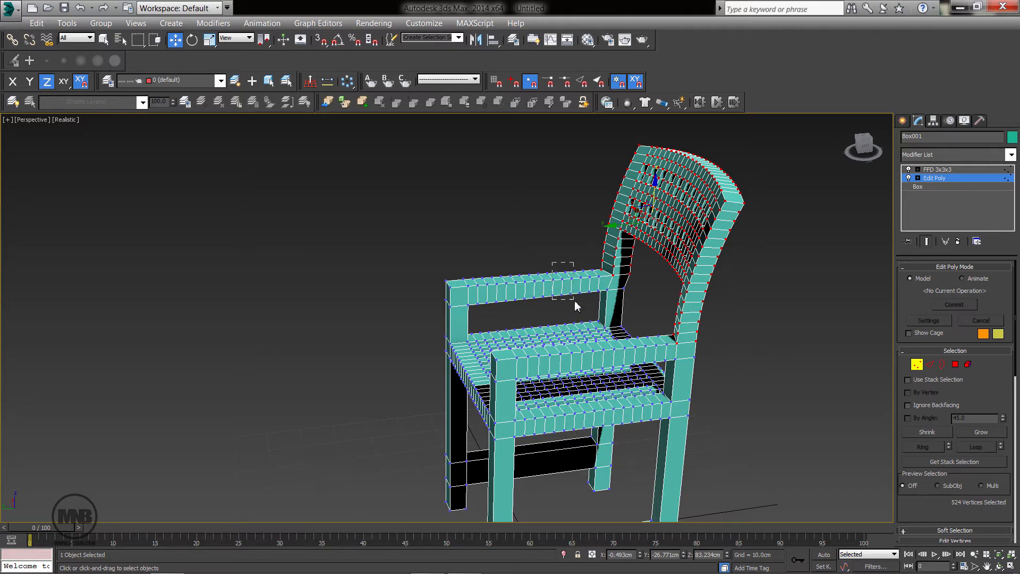
drag(577, 305, 579, 306)
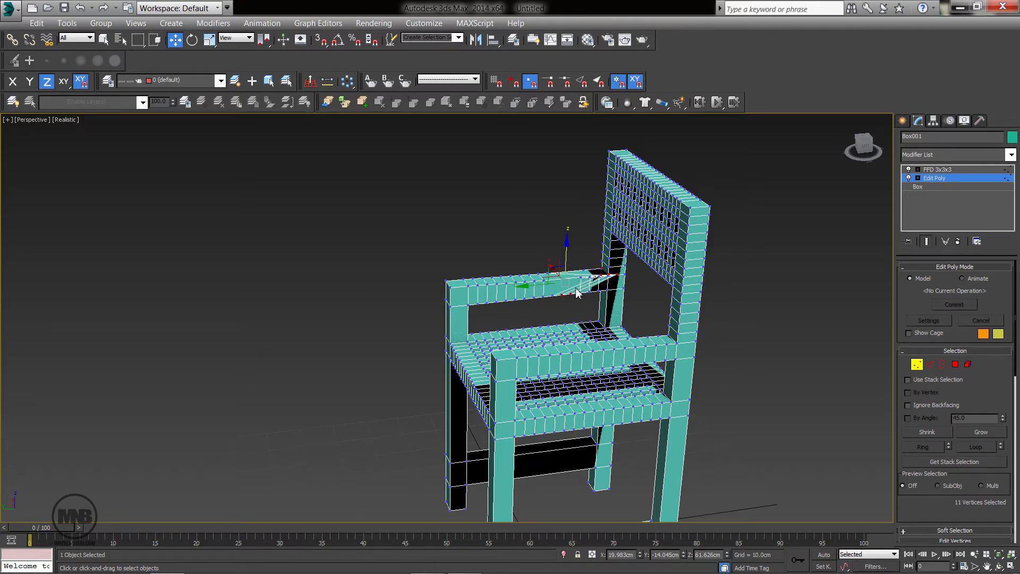
key(ctrl+z)
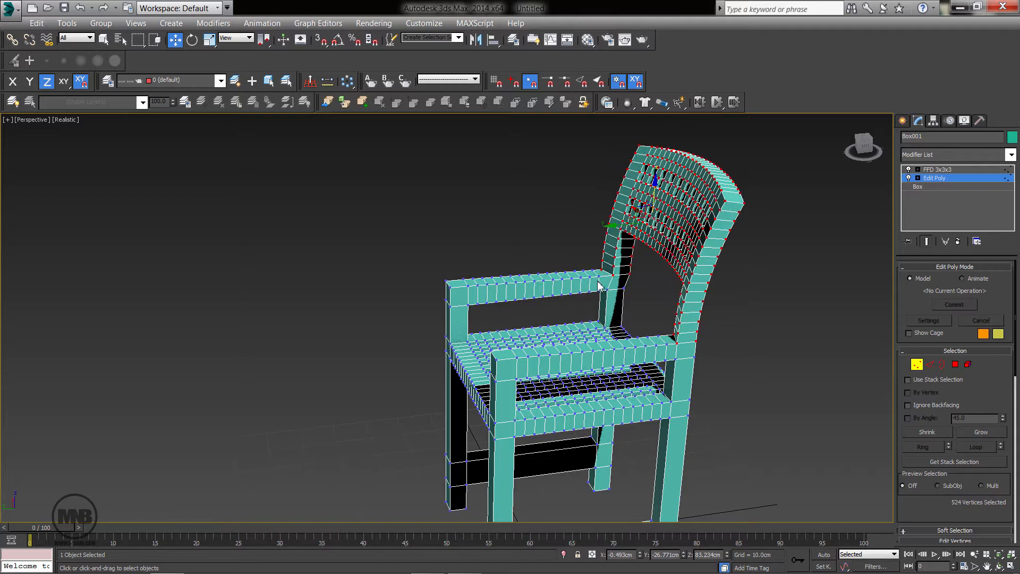
Add a new Edit Poly modifier above the FFD 3x3x3 and select the vertices of both armrests between the posts.
click(939, 170)
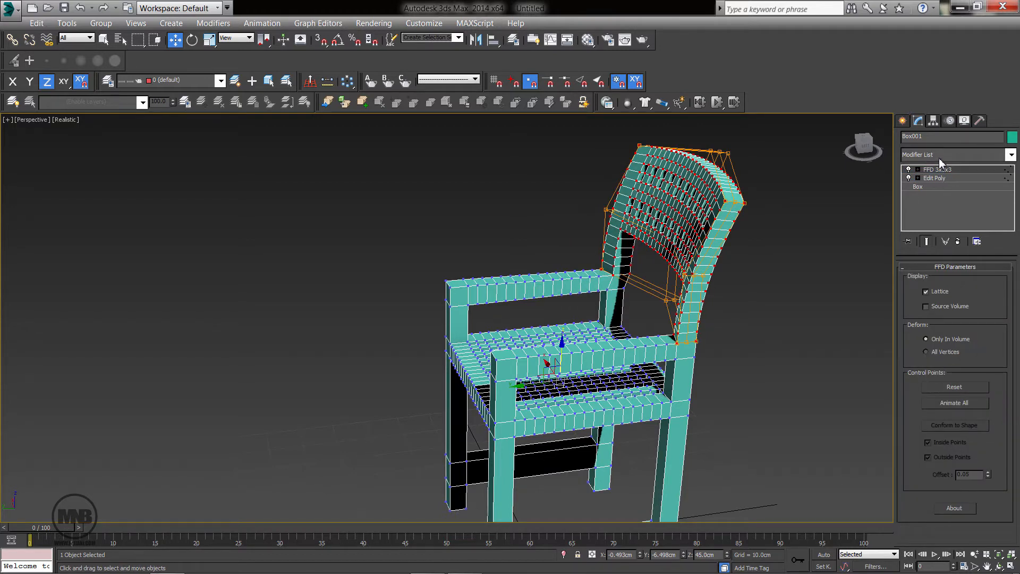
click(938, 158)
click(937, 203)
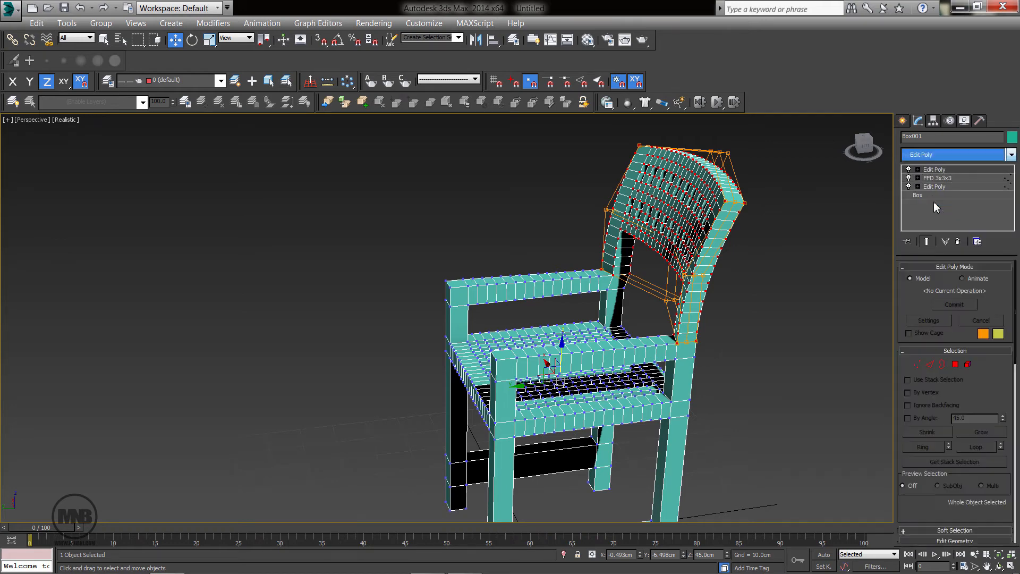
alt+middle_drag(686, 313, 656, 314)
click(916, 364)
key(alt+w)
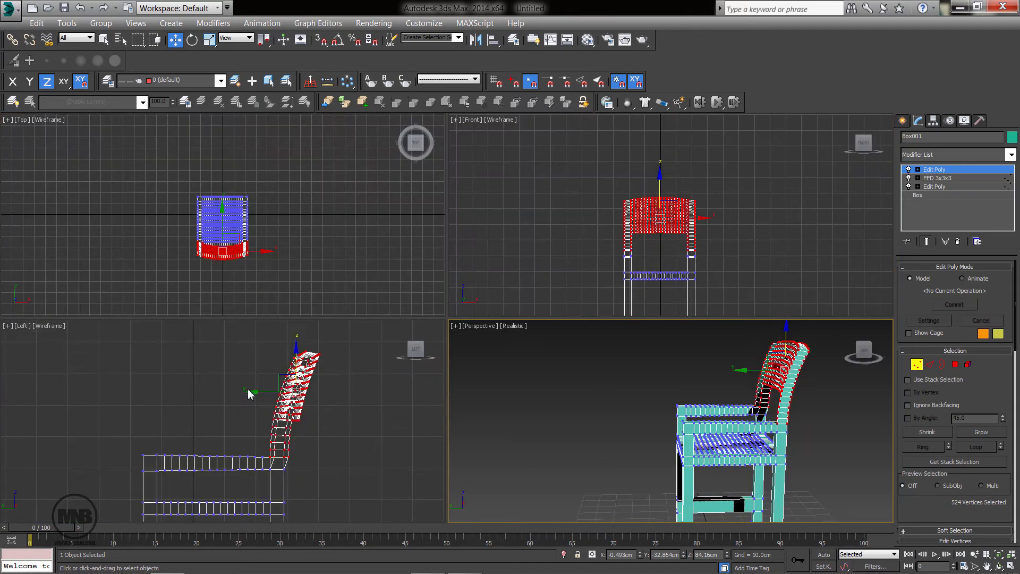
scroll(255, 382, up, 4)
drag(255, 354, 365, 378)
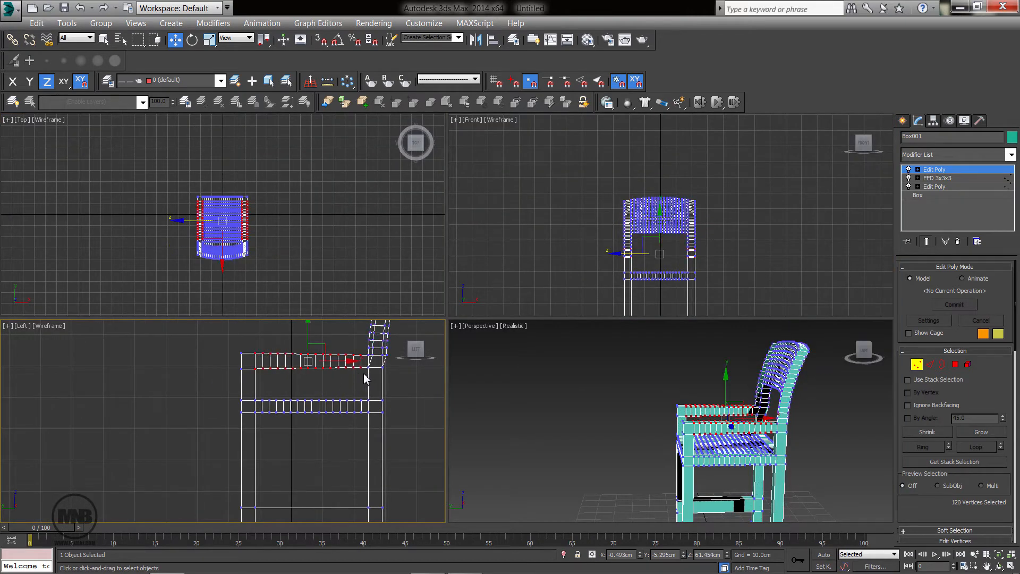
Apply an FFD 3x3x3 modifier to the selected armrest vertices.
middle_click(600, 401)
key(alt+w)
click(951, 155)
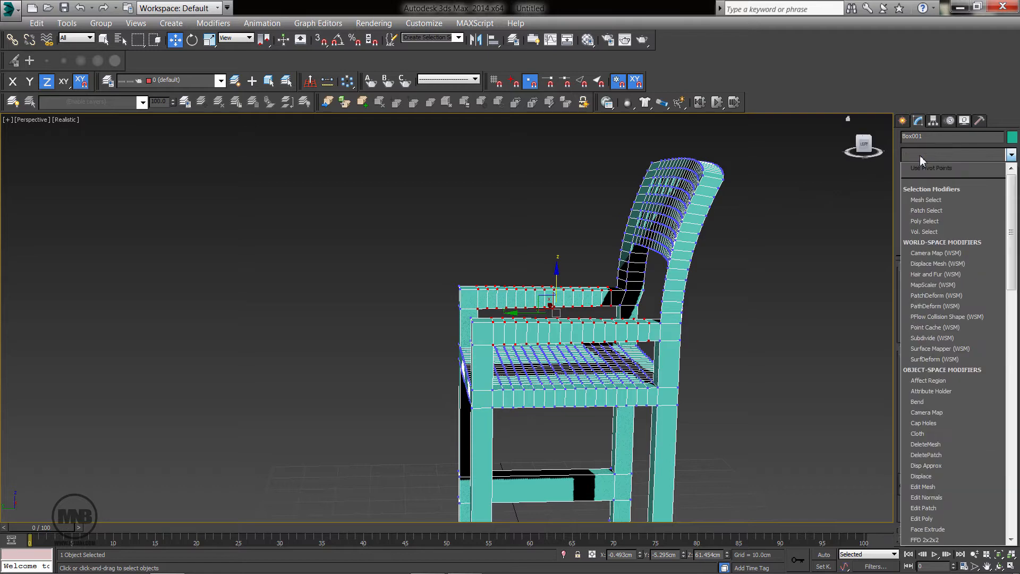
key(f)
click(931, 191)
scroll(582, 329, up, 3)
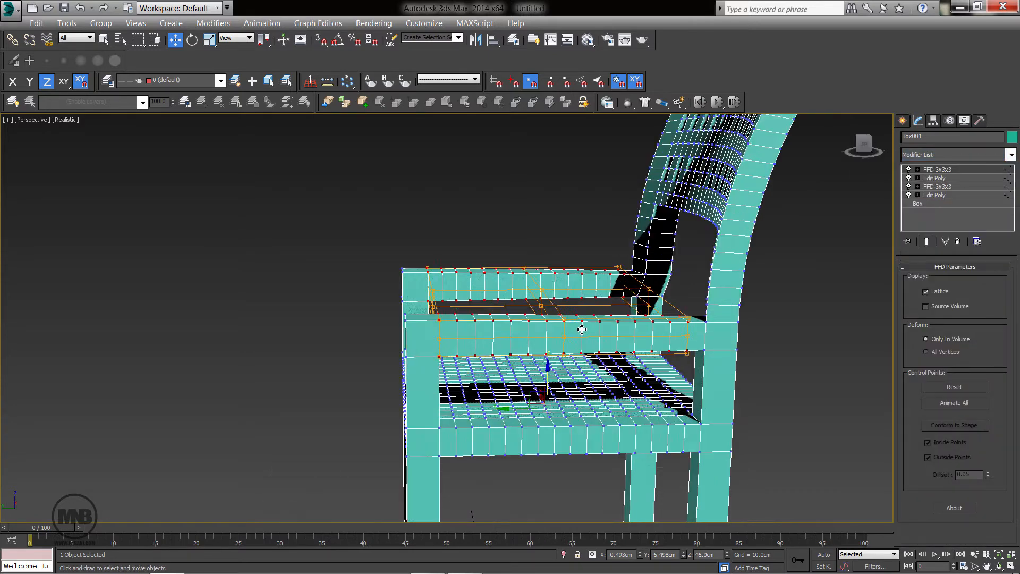
alt+middle_drag(582, 329, 552, 340)
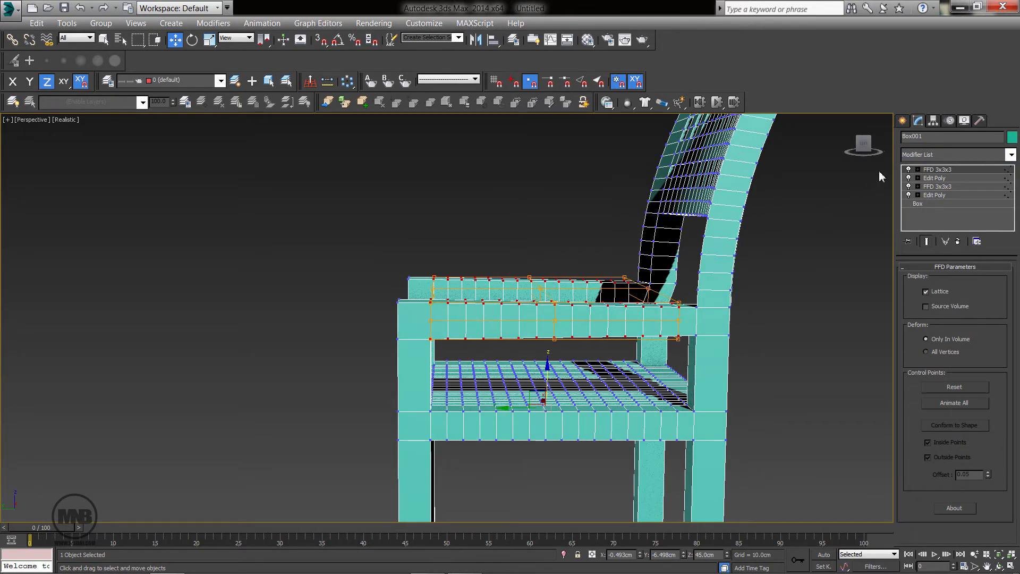
Raise the armrest lattice's middle control points about 5.2 cm, shift them slightly toward the backrest and leave control-point editing.
click(917, 169)
click(943, 178)
alt+middle_drag(510, 281, 586, 260)
drag(586, 258, 506, 367)
drag(542, 281, 547, 250)
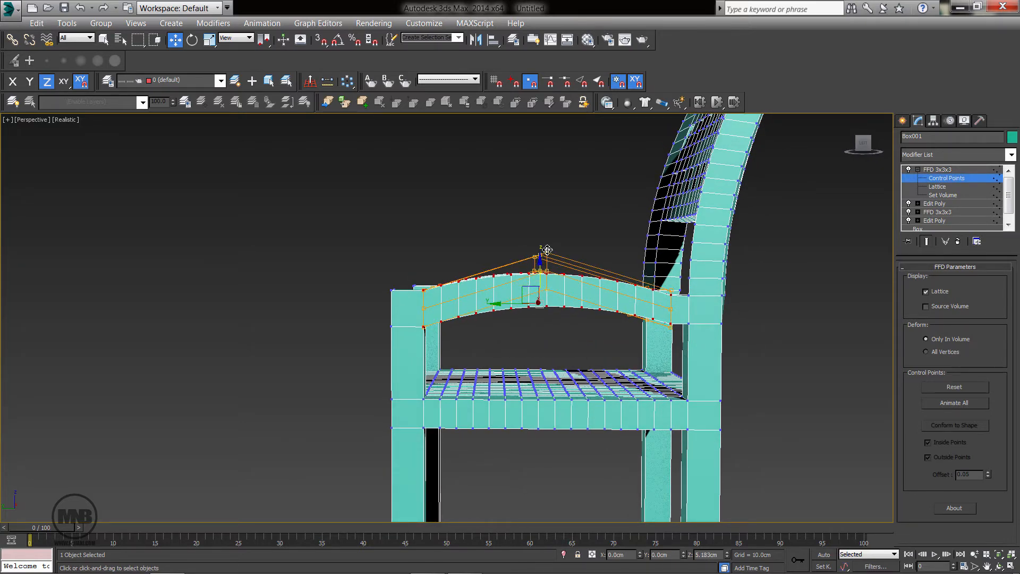
drag(519, 290, 527, 292)
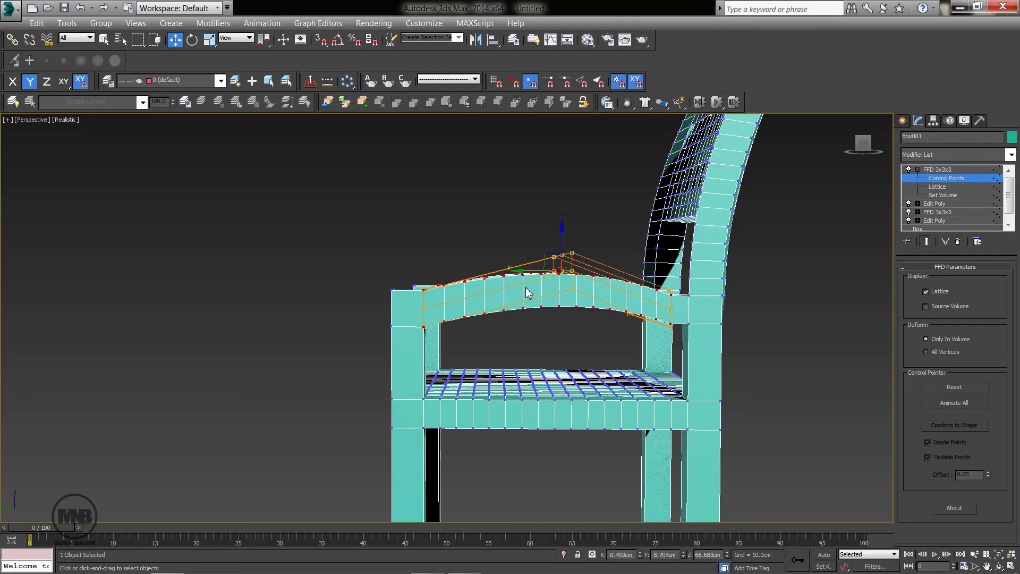
alt+middle_drag(528, 292, 597, 291)
click(938, 169)
Add another Edit Poly modifier on top of the stack and select the seat vertices between the front and back legs.
alt+middle_drag(531, 340, 632, 338)
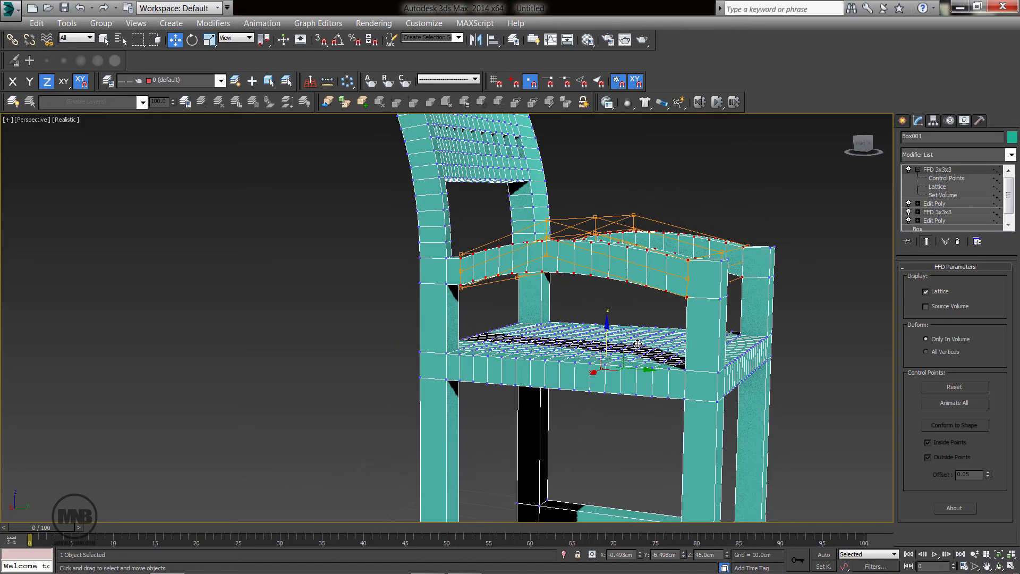
click(925, 157)
key(e)
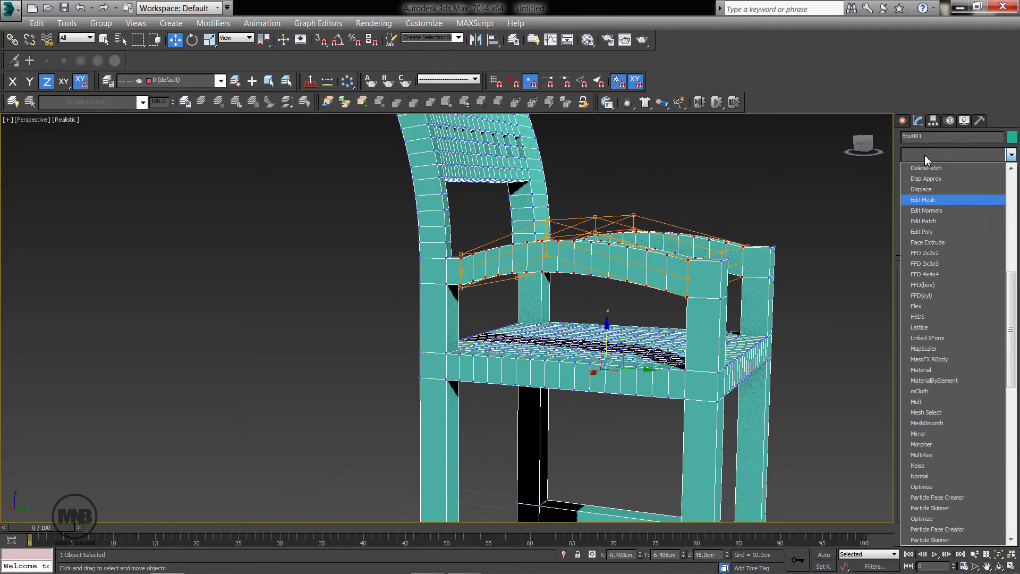
click(924, 200)
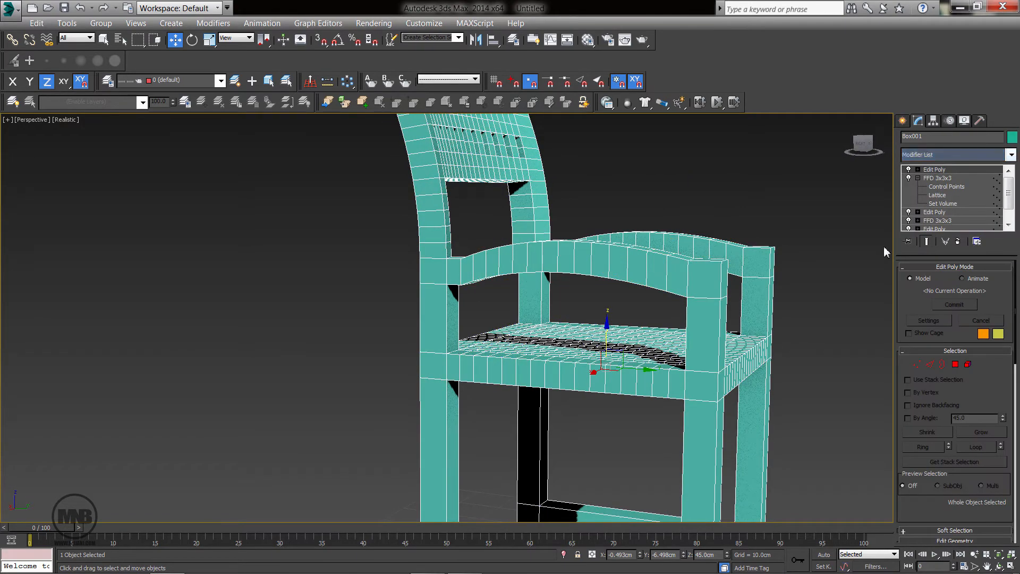
click(917, 364)
key(alt+w)
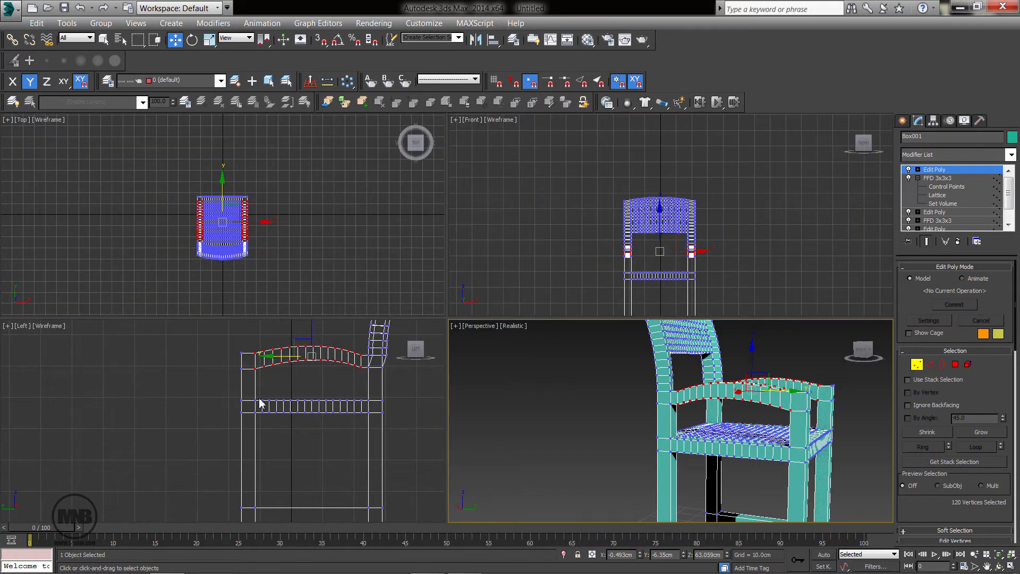
drag(251, 394, 374, 428)
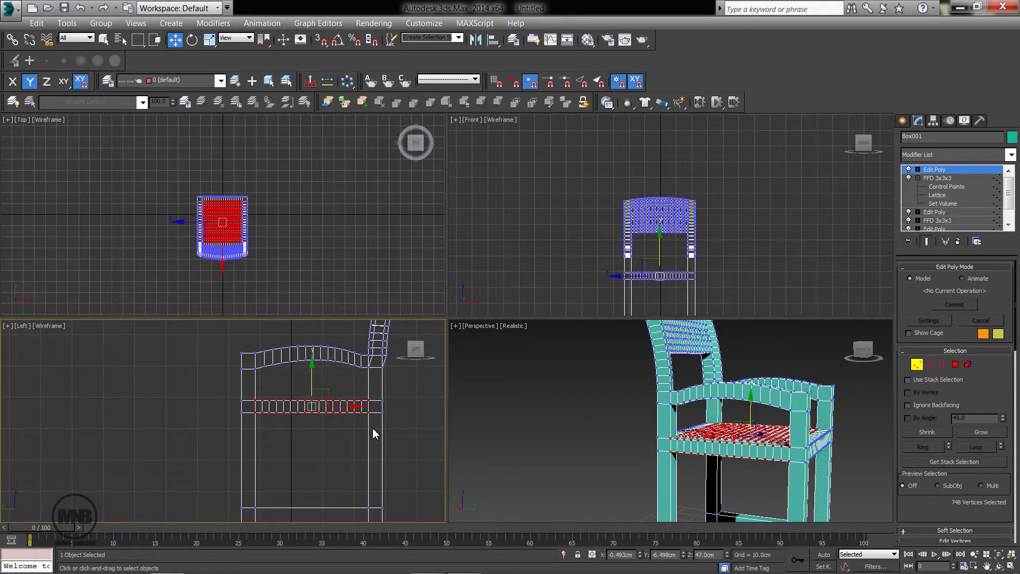
alt+middle_drag(758, 446, 722, 446)
key(alt+w)
middle_drag(620, 404, 582, 417)
scroll(580, 415, up, 3)
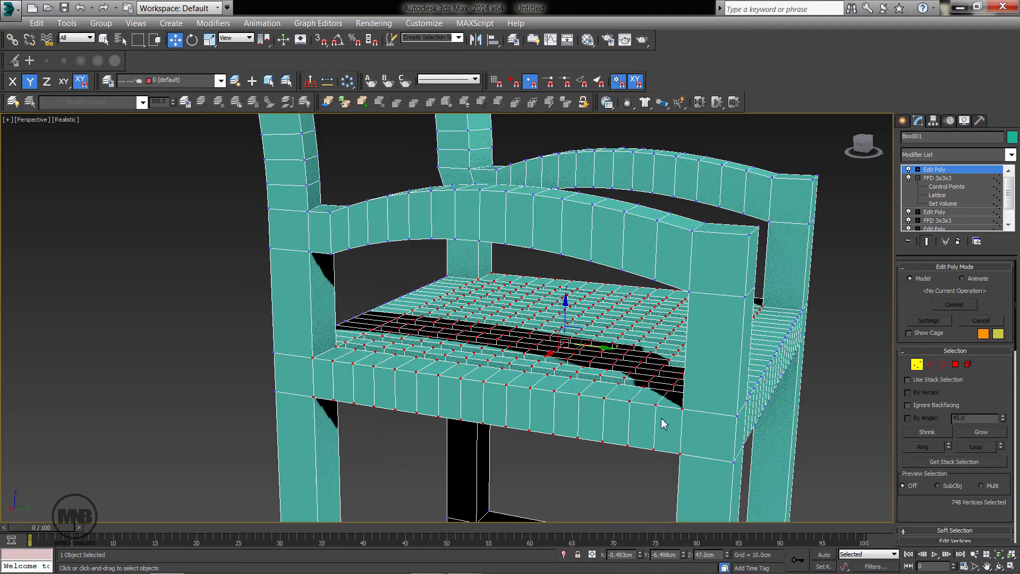
Apply an FFD 3x3x3 modifier to the selected seat vertices.
click(934, 157)
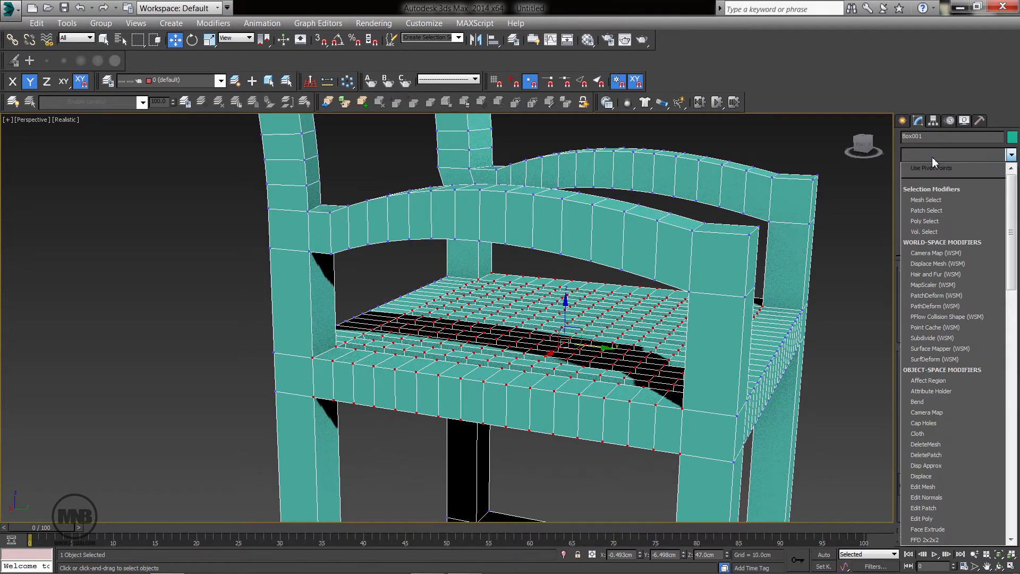
key(f)
click(929, 190)
alt+middle_drag(618, 357, 654, 333)
Lower the seat lattice's middle control points about 1.8 cm, fine-tune their height by about 0.4 cm and leave control-point editing.
click(917, 170)
click(937, 179)
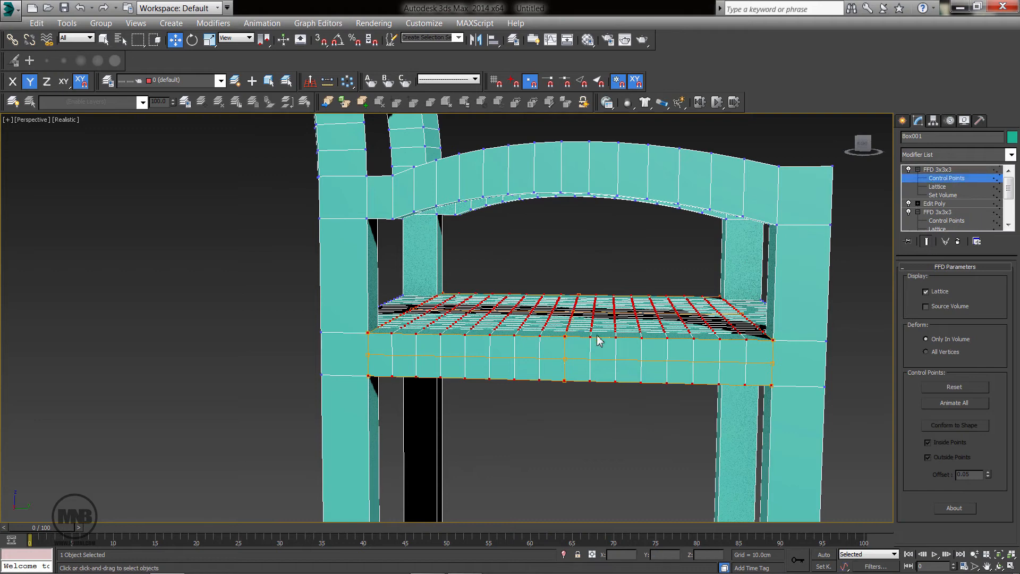
drag(628, 254, 513, 452)
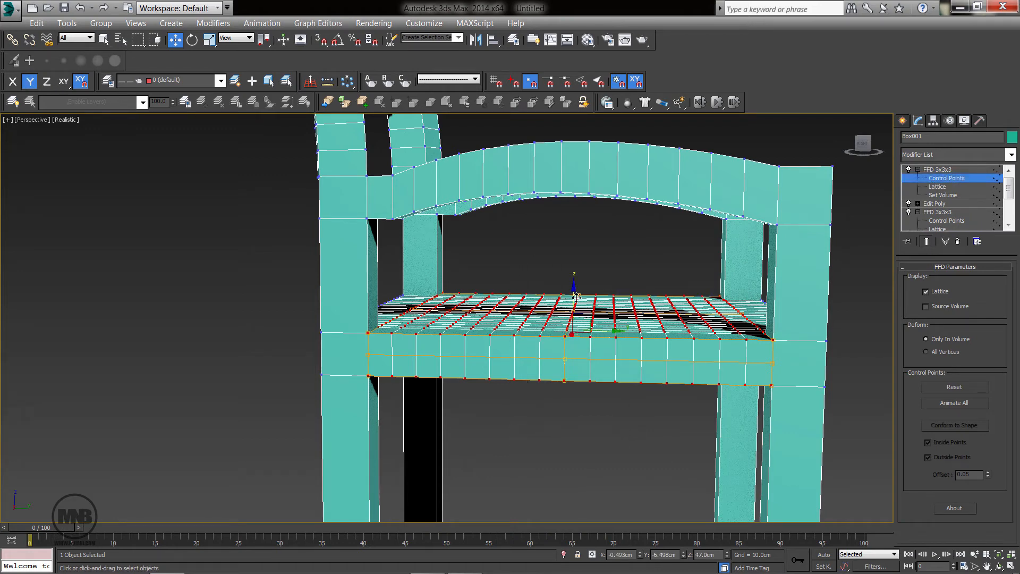
drag(576, 296, 575, 313)
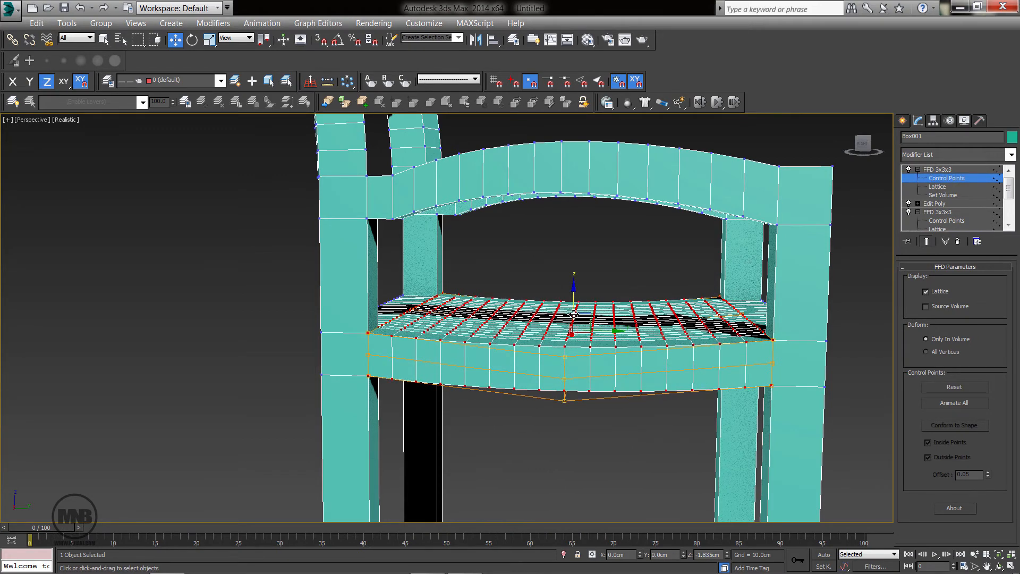
scroll(575, 314, down, 5)
alt+middle_drag(646, 358, 473, 341)
drag(594, 310, 599, 308)
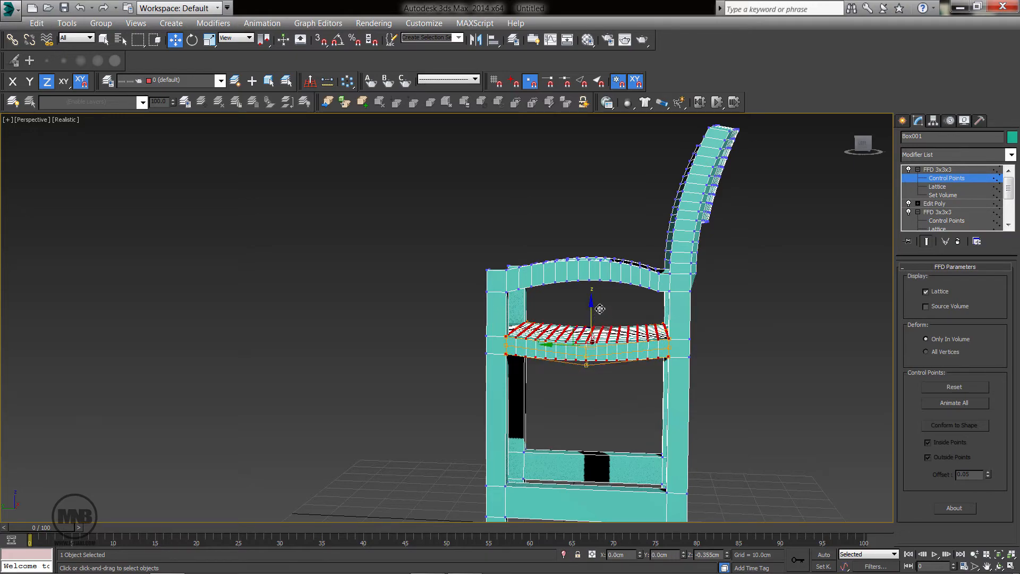
alt+middle_drag(599, 309, 628, 270)
click(937, 170)
Examine the deselected chair's curved seat, then collapse the FFD 3x3x3 sub-levels in its modifier stack and deselect it again.
click(728, 318)
scroll(594, 326, up, 3)
alt+middle_drag(594, 325, 622, 325)
scroll(594, 341, down, 3)
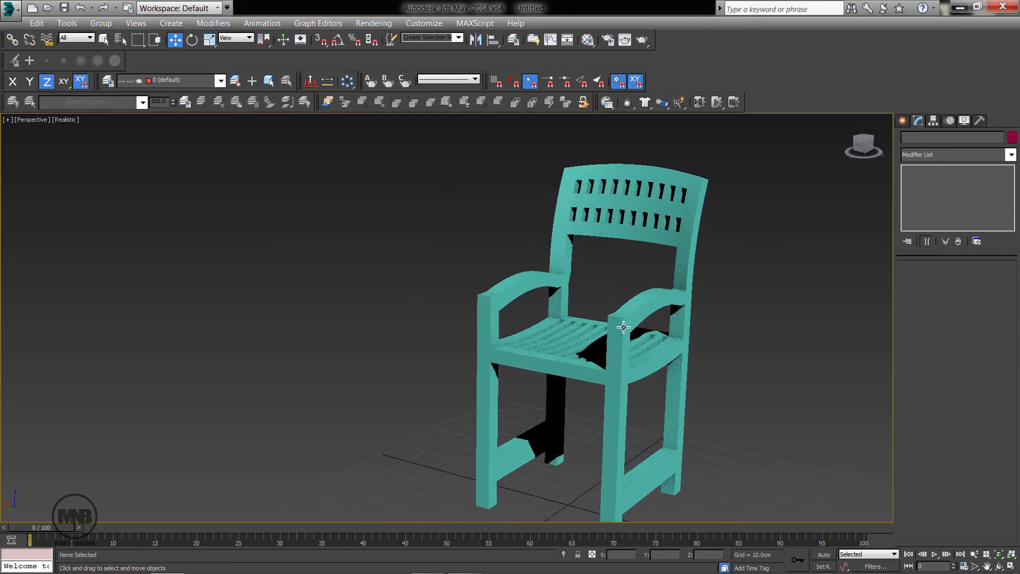
click(660, 229)
scroll(757, 271, down, 5)
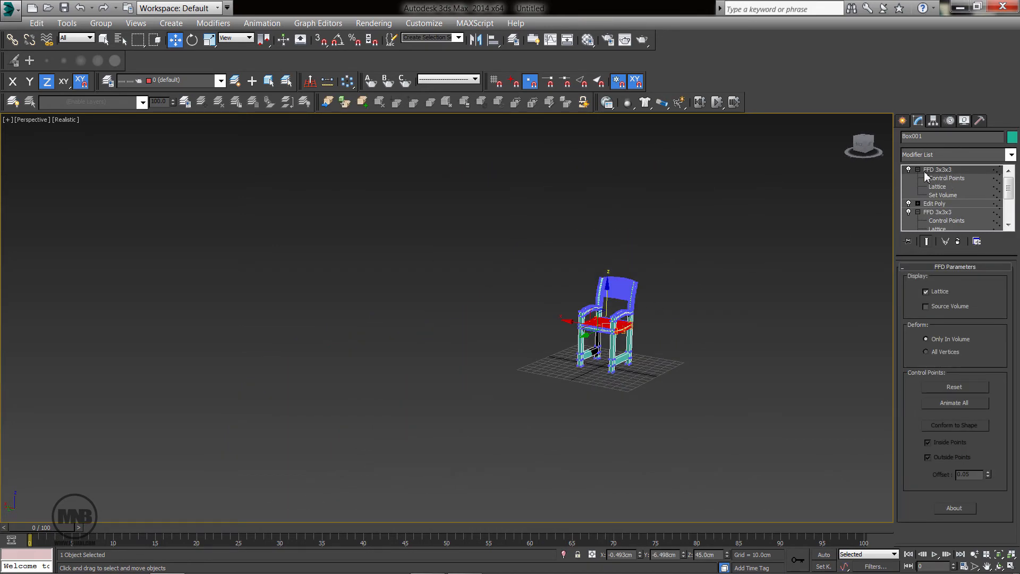
click(917, 169)
click(917, 187)
click(766, 286)
Examine the finished chair in perspective and review its modifier stack and the stack's options, leaving the chair deselected.
scroll(696, 400, up, 5)
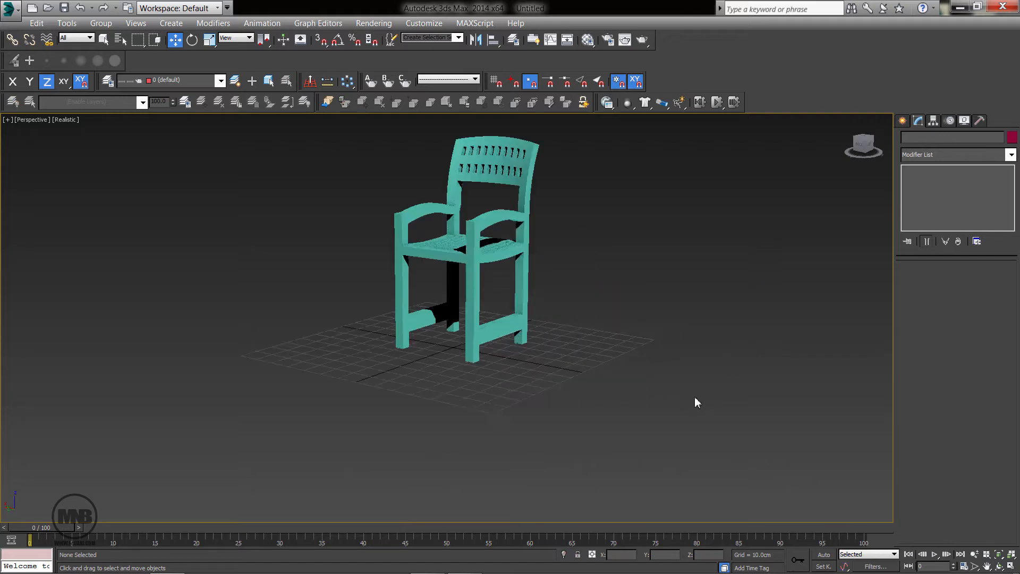
alt+middle_drag(697, 401, 477, 344)
click(314, 243)
alt+middle_drag(315, 243, 402, 288)
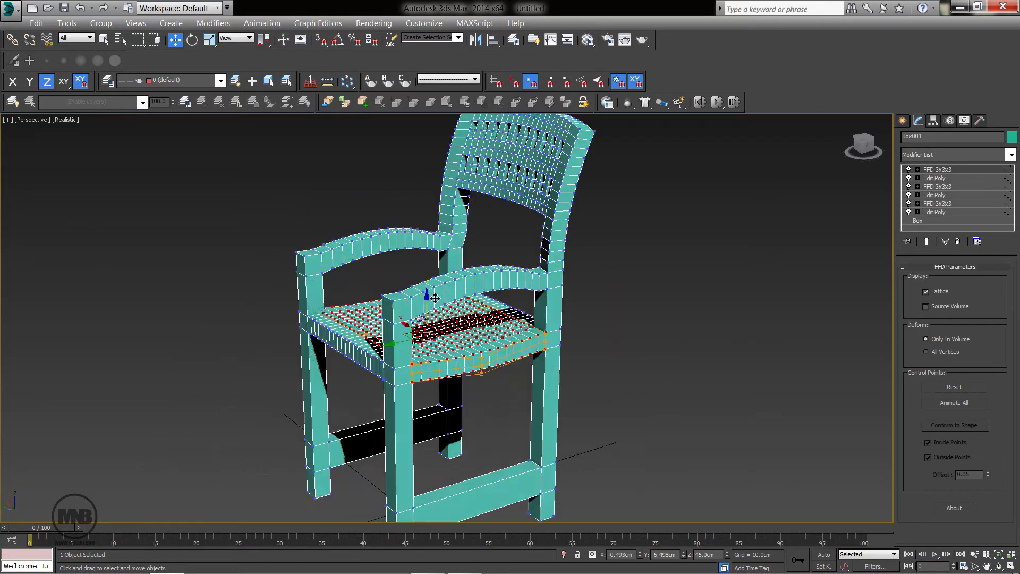
scroll(402, 289, up, 3)
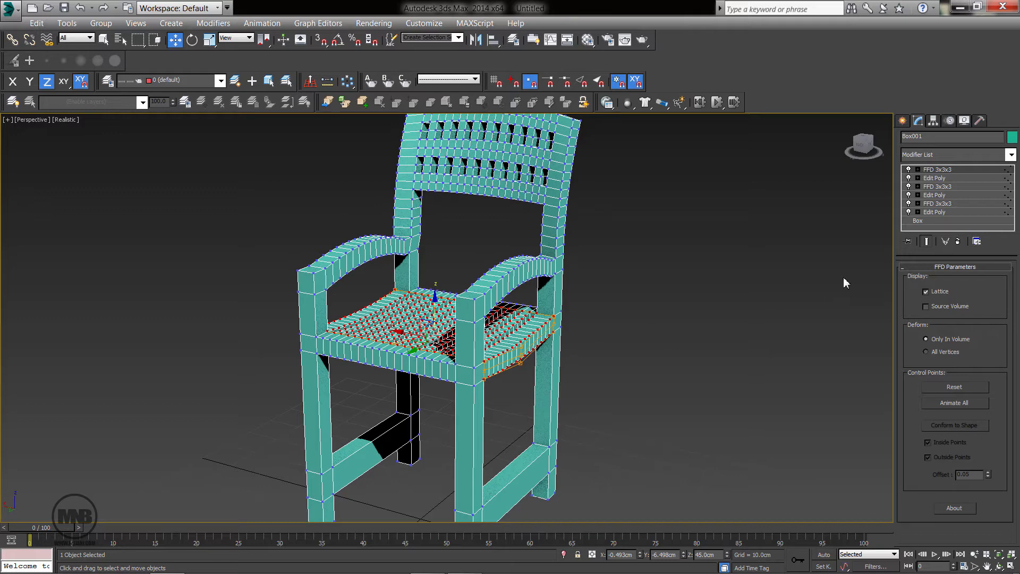
right_click(913, 229)
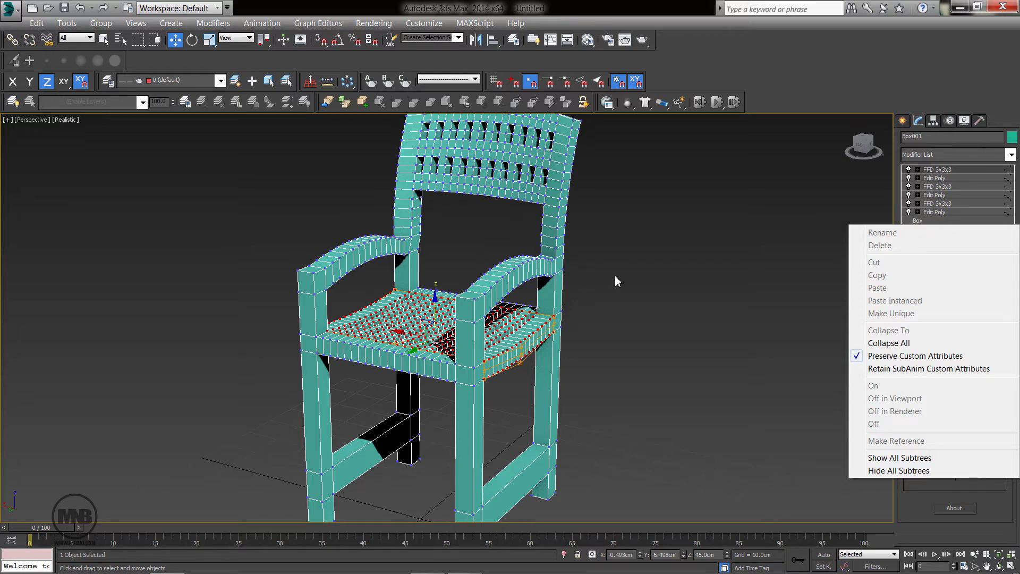
click(632, 337)
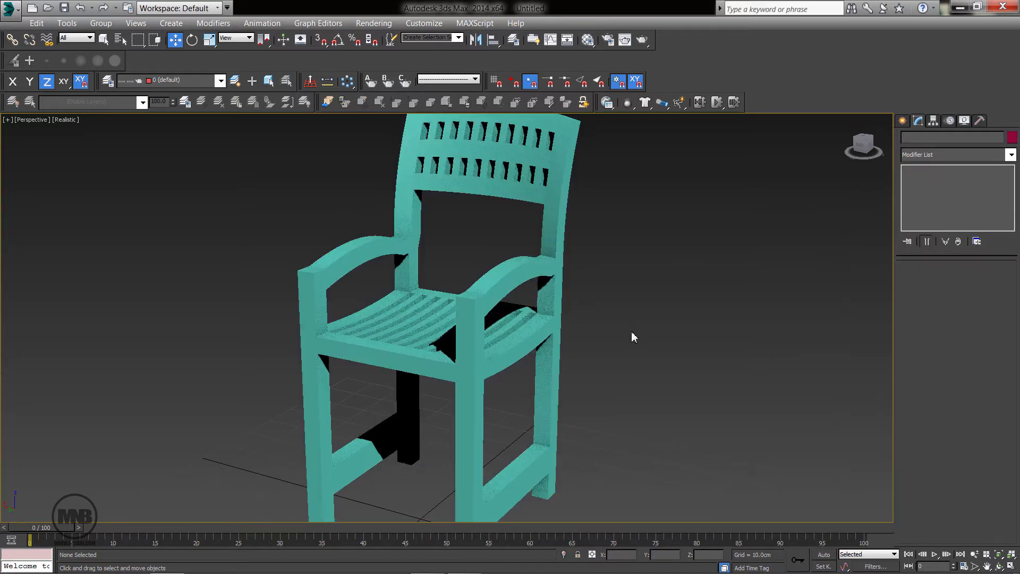
Collapse the chair's whole modifier stack into a single Editable Poly and deselect the chair.
right_click(545, 323)
click(530, 332)
right_click(531, 334)
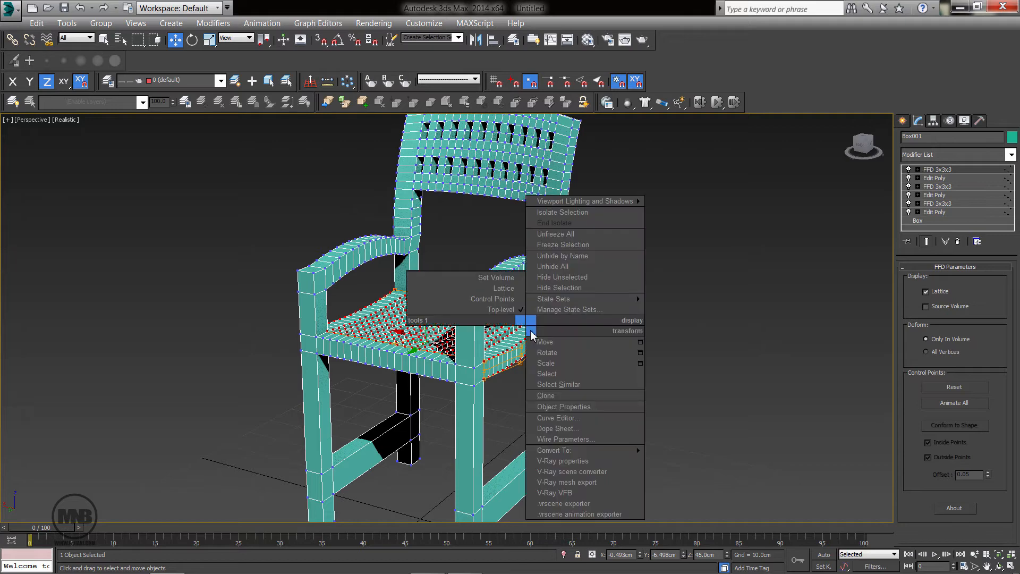
mouse_move(558, 451)
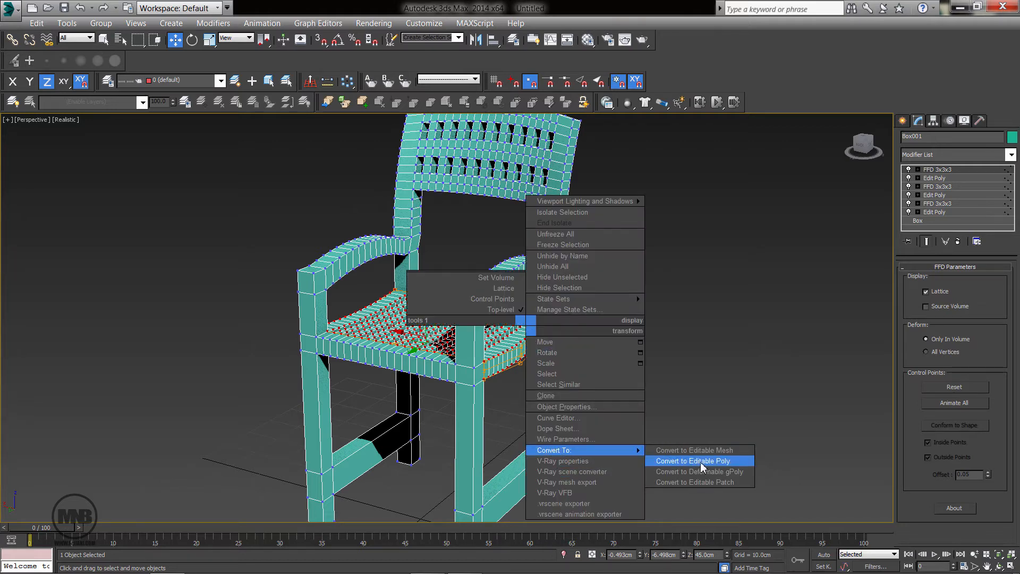
right_click(924, 227)
click(897, 347)
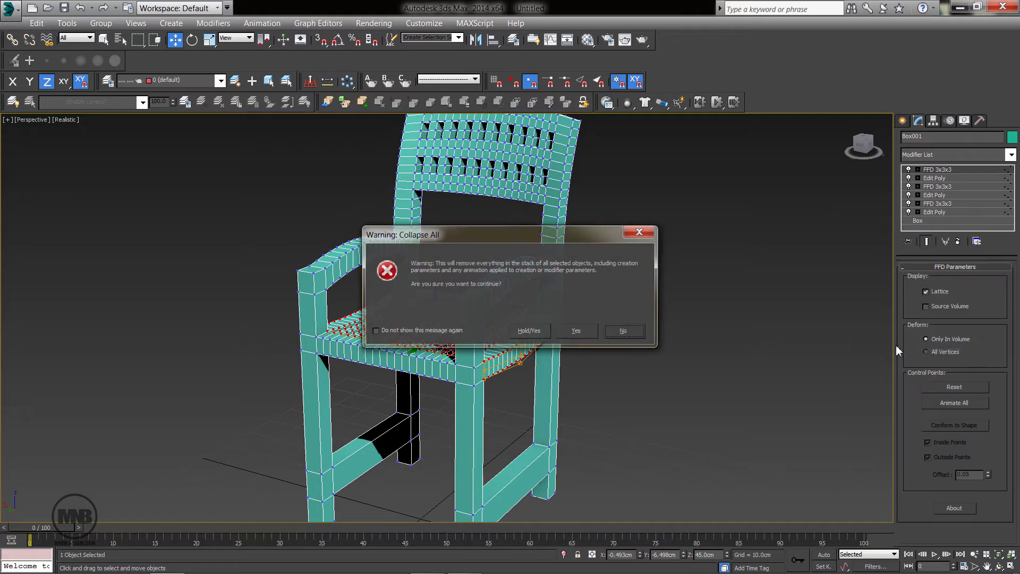
click(584, 334)
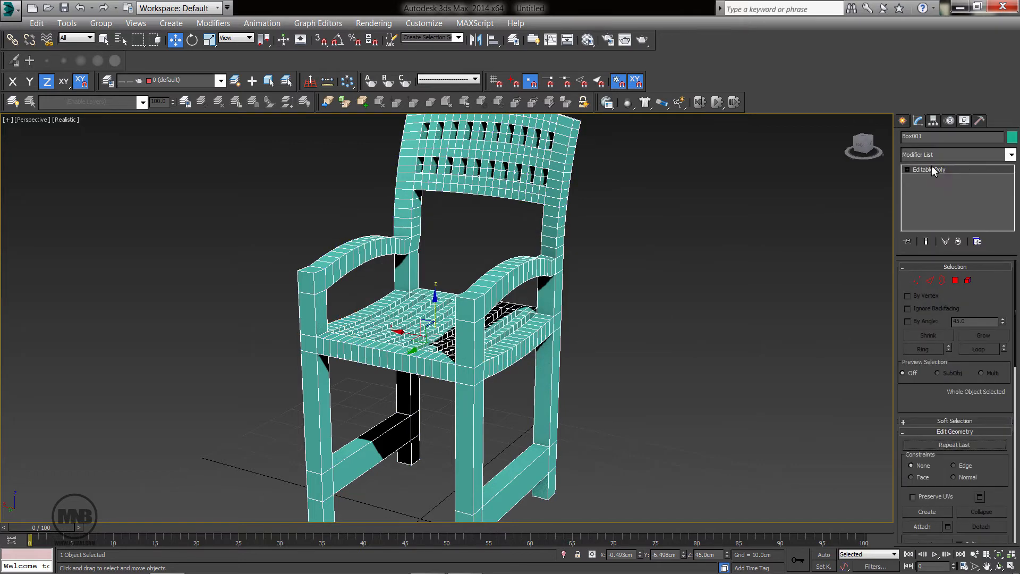
click(655, 282)
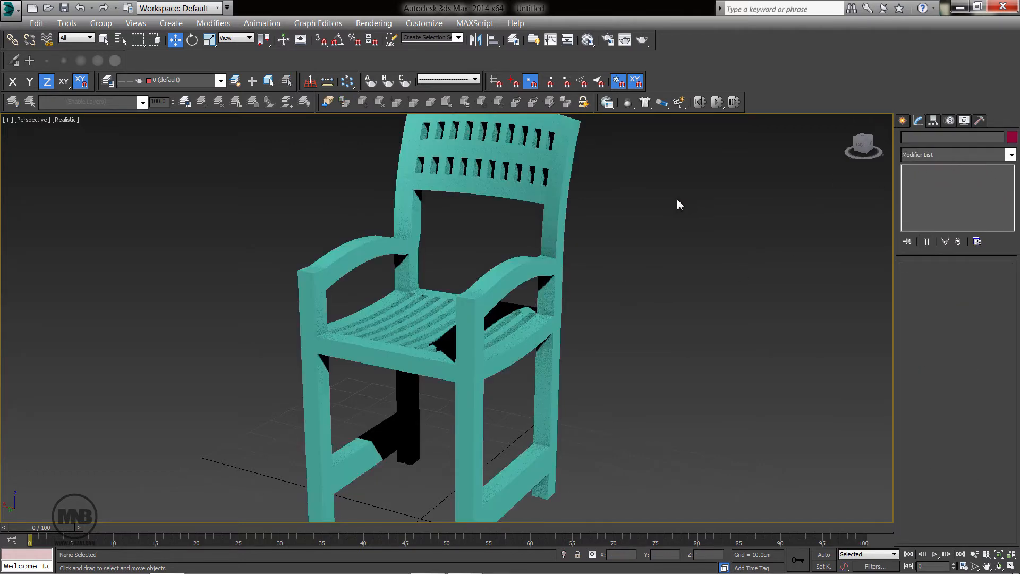
click(549, 204)
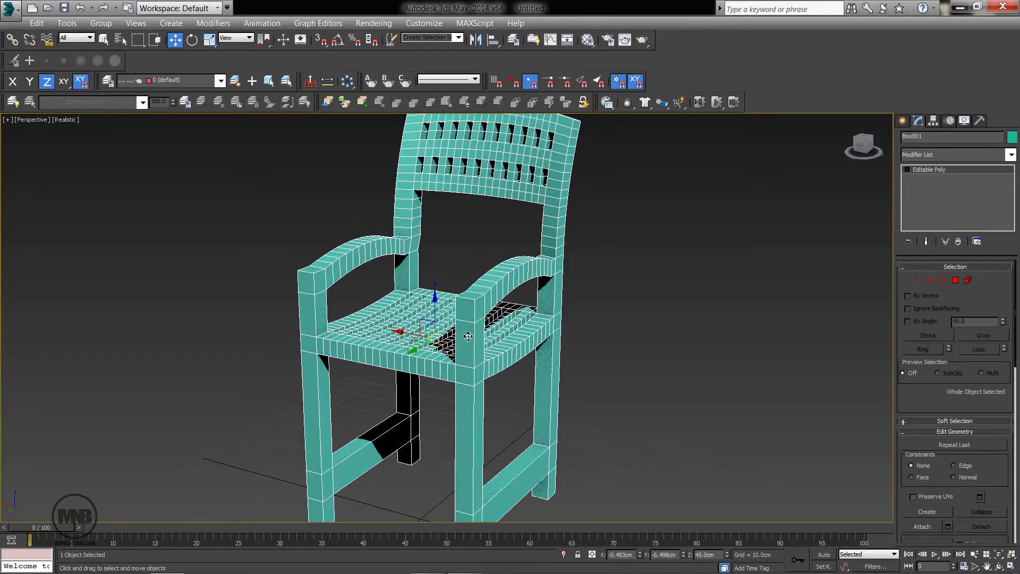
click(579, 307)
Draw a box about 119 cm long, 244 cm wide and 10 cm high beside the chair.
scroll(581, 312, down, 6)
alt+middle_drag(581, 314, 638, 298)
click(460, 350)
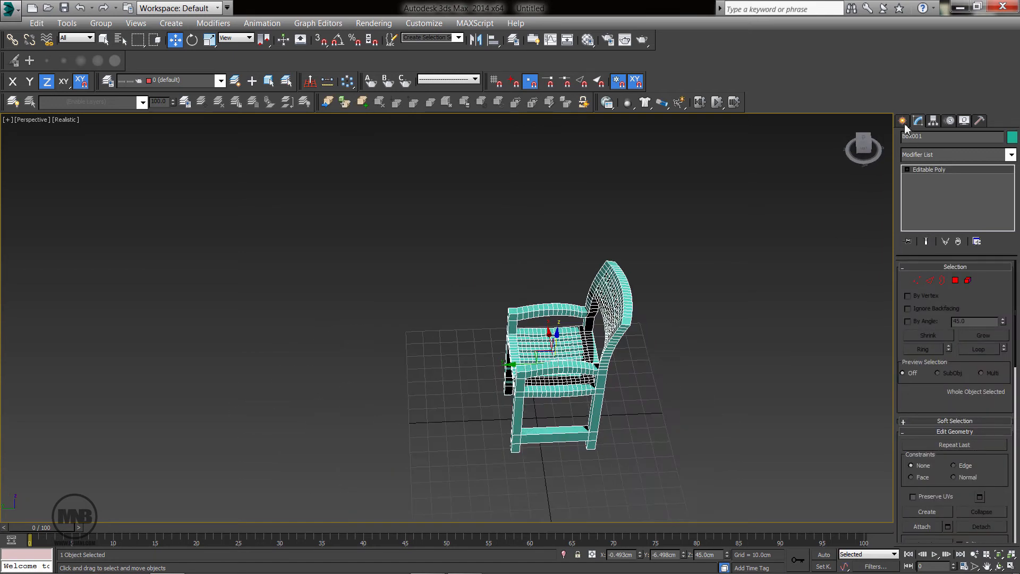
click(903, 121)
click(928, 199)
alt+middle_drag(733, 301, 517, 302)
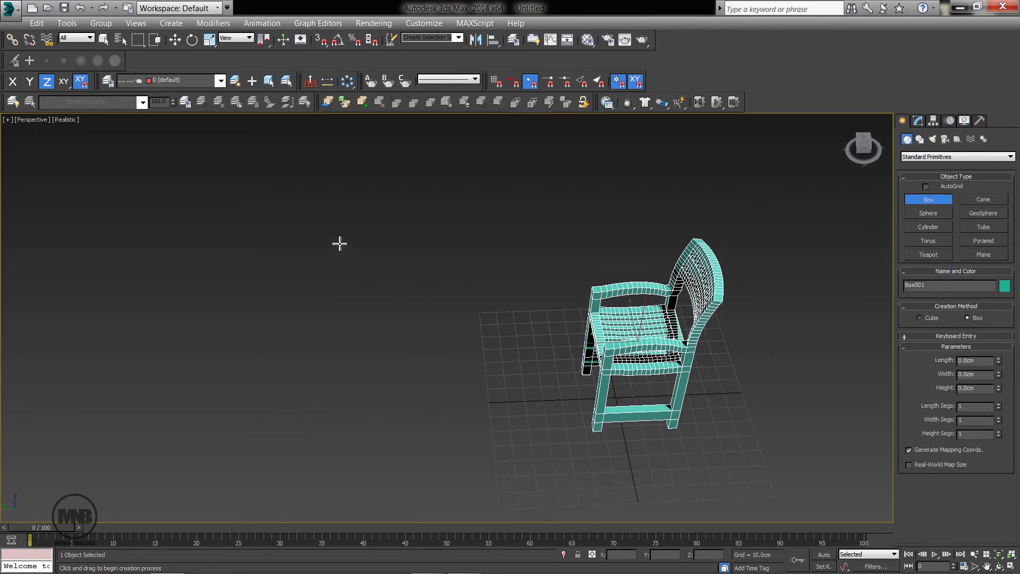
drag(339, 244, 566, 523)
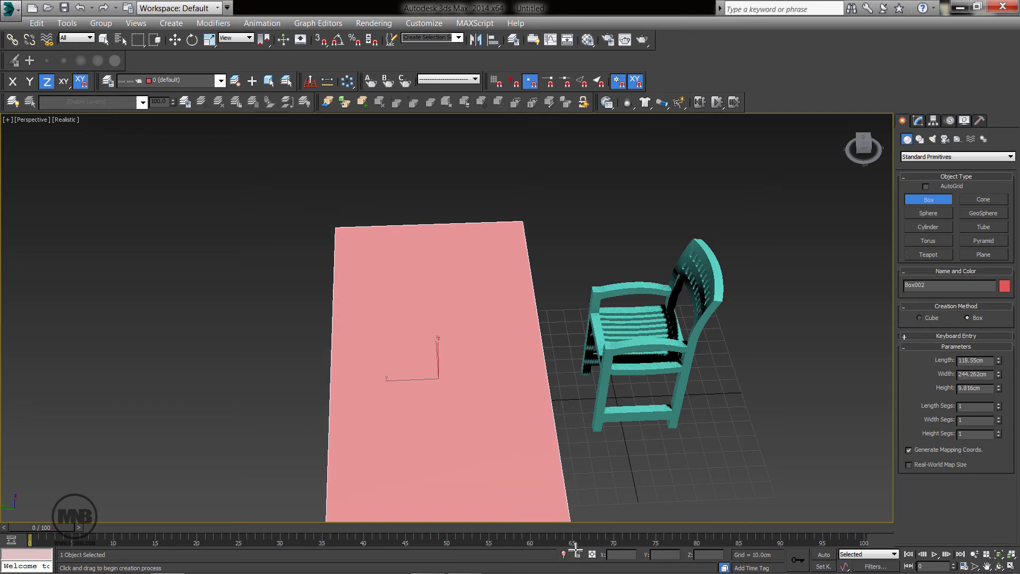
Set the new box's length and width to 250 cm each.
double_click(965, 360)
text(250.)
text(0)
key(Return)
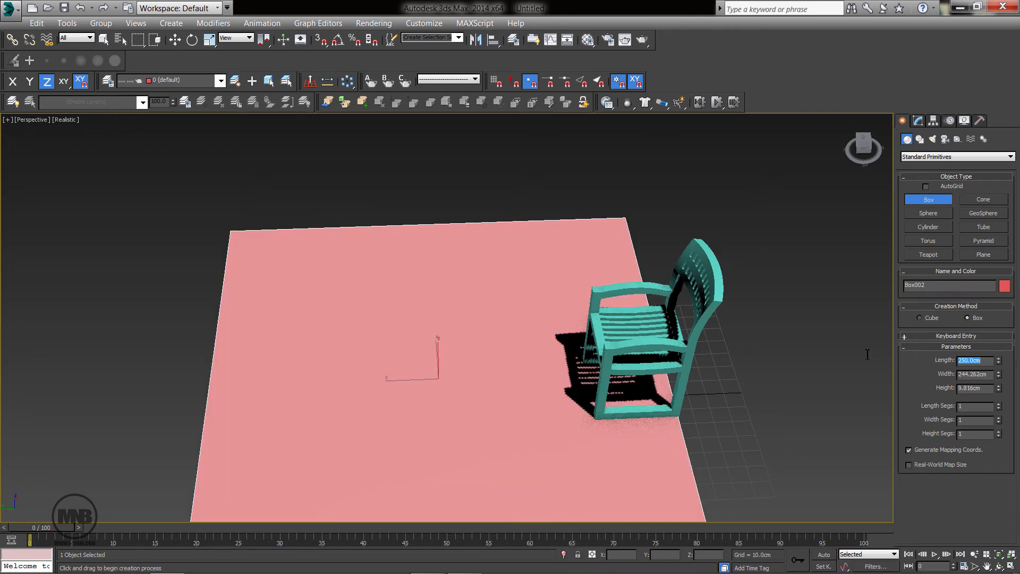
double_click(992, 375)
text(250)
key(Return)
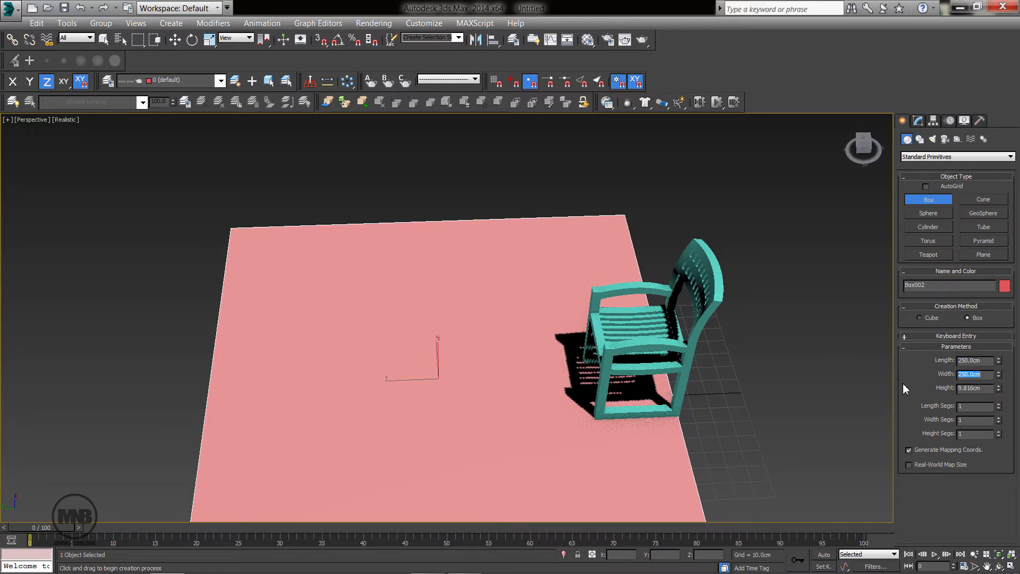
Set the box's length to 120 cm and its height to 4 cm.
double_click(984, 363)
key(Return)
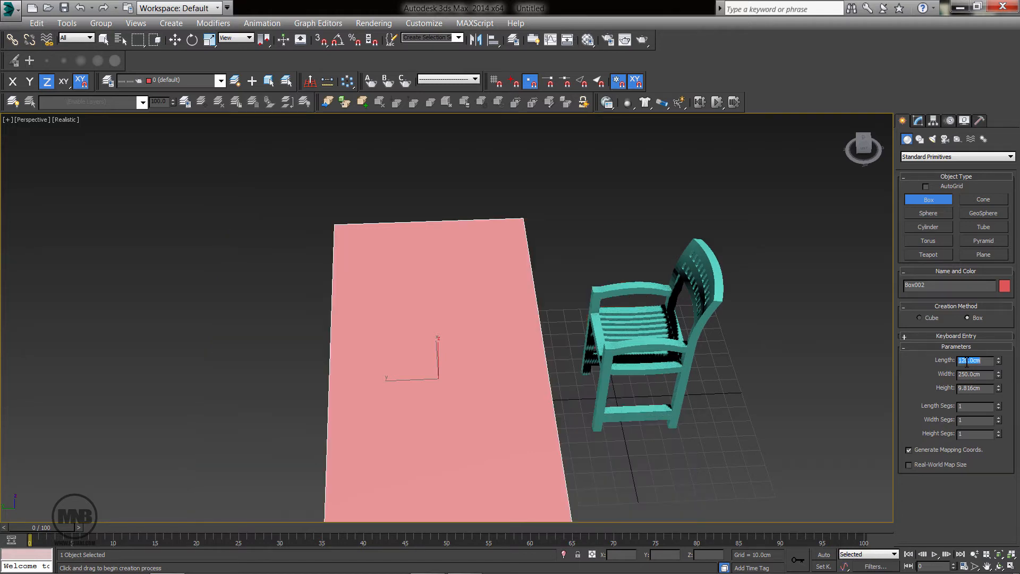
double_click(991, 388)
text(4)
key(Return)
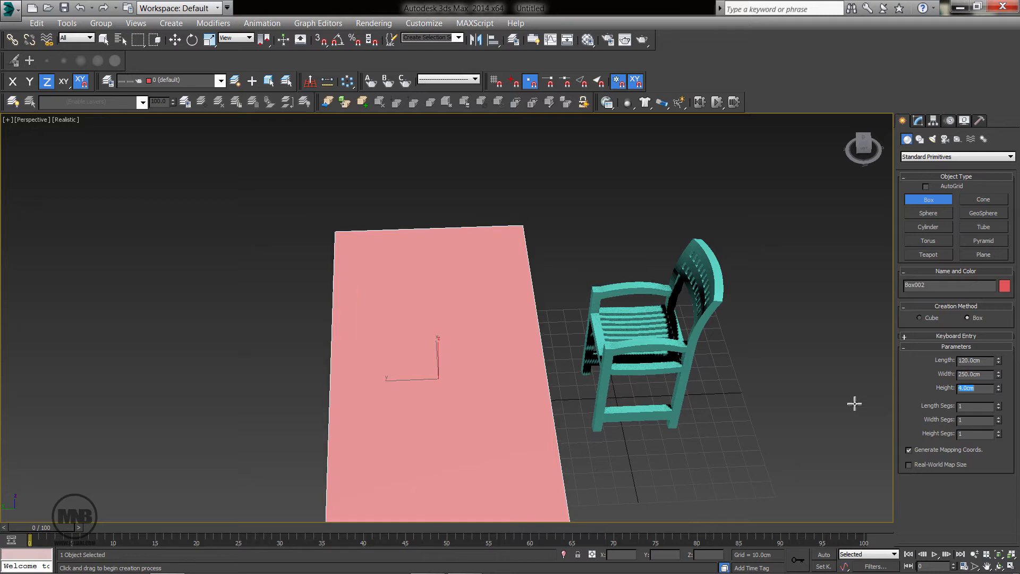
Raise the tabletop box to a Z position of 70 cm and readjust it to 75 cm.
alt+middle_drag(550, 398, 537, 360)
right_click(527, 380)
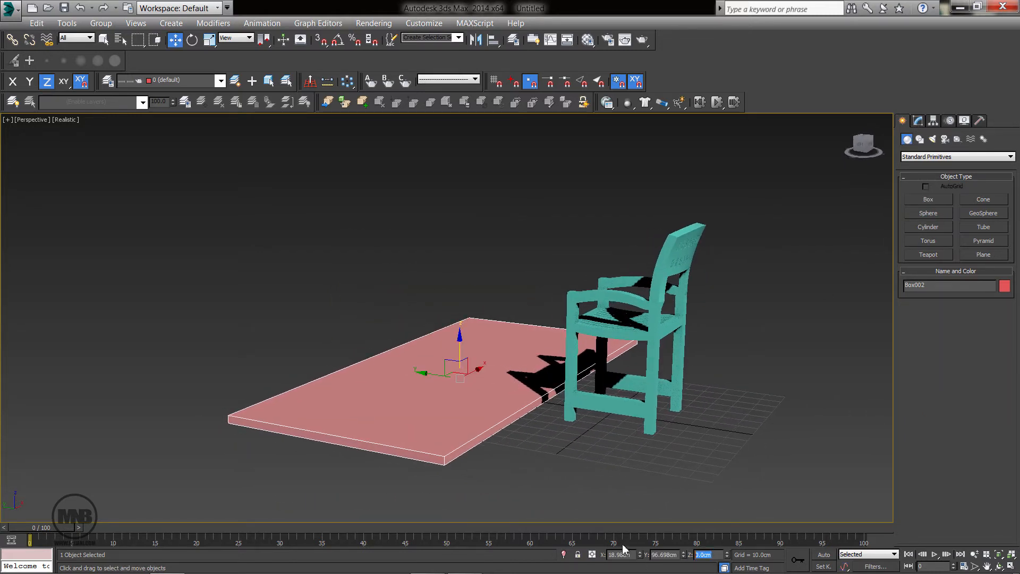
text(70)
key(Return)
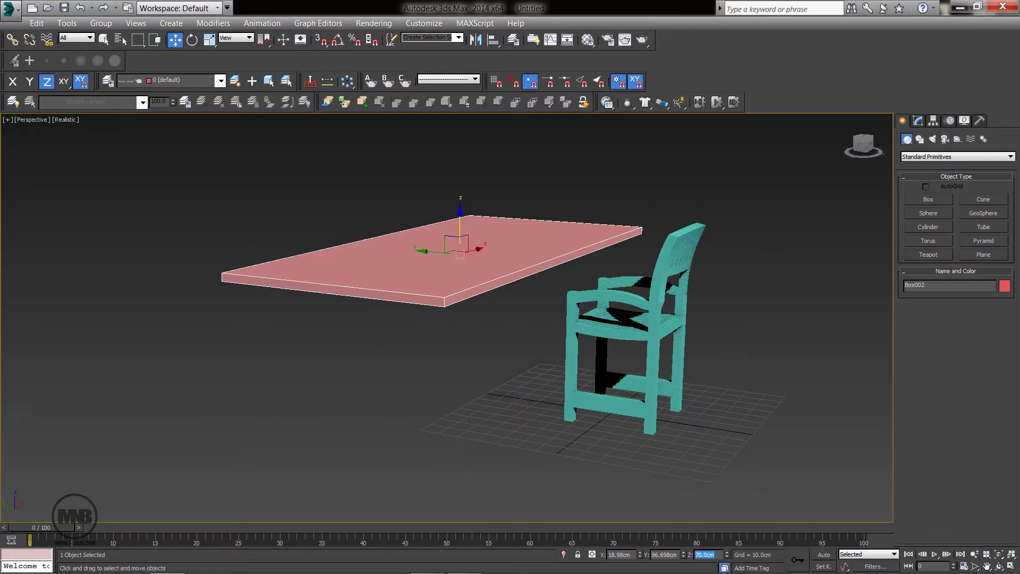
alt+middle_drag(640, 432, 691, 404)
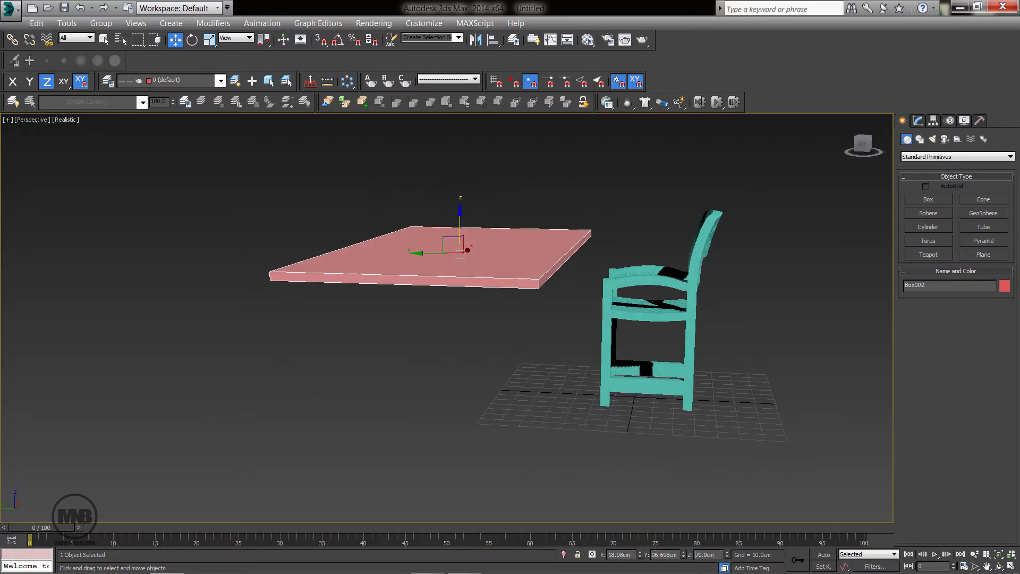
text(75)
key(Return)
alt+middle_drag(437, 446, 512, 384)
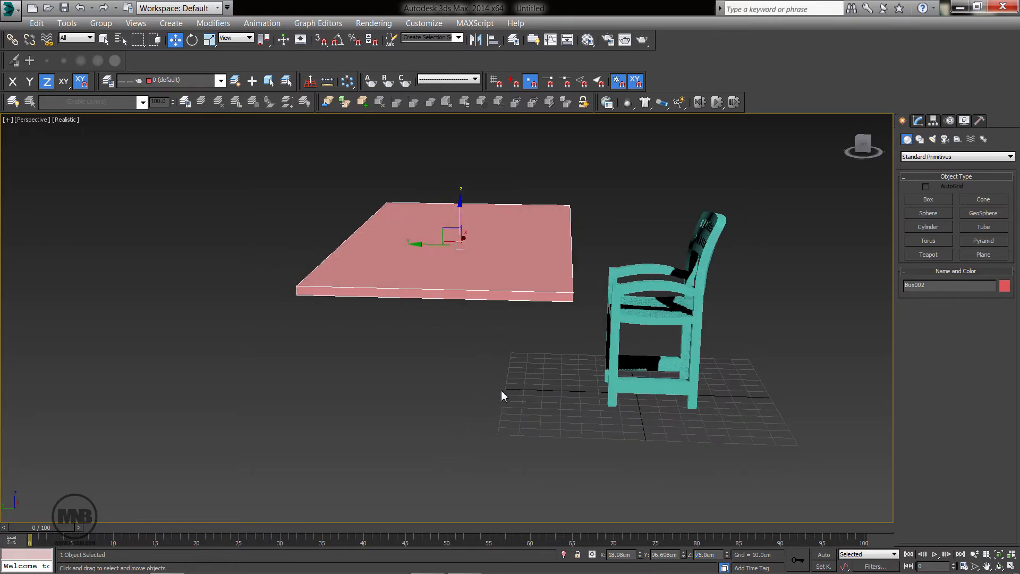
Apply an Edit Poly modifier to the tabletop box.
click(919, 121)
click(928, 154)
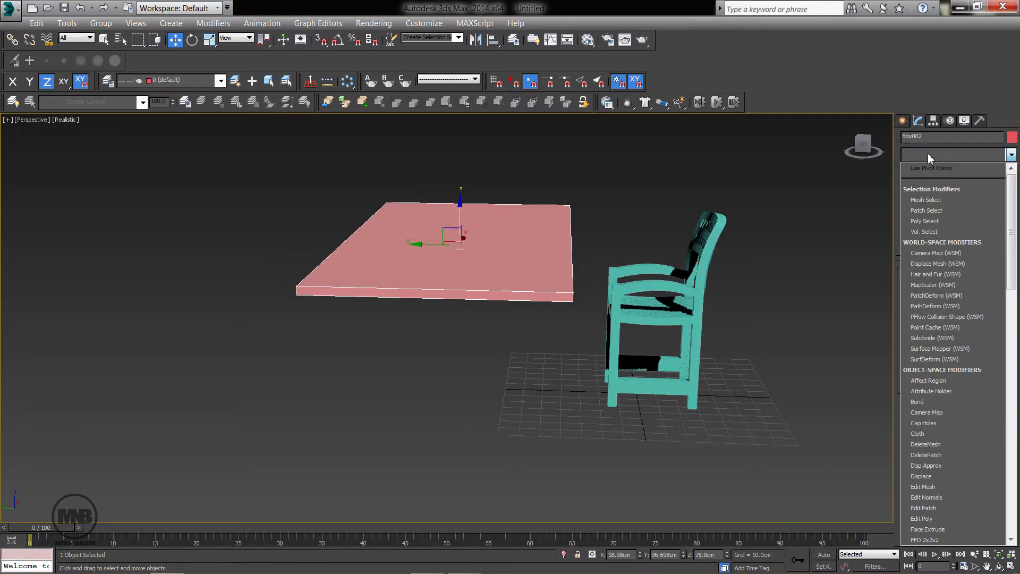
scroll(926, 157, down, 1)
click(928, 201)
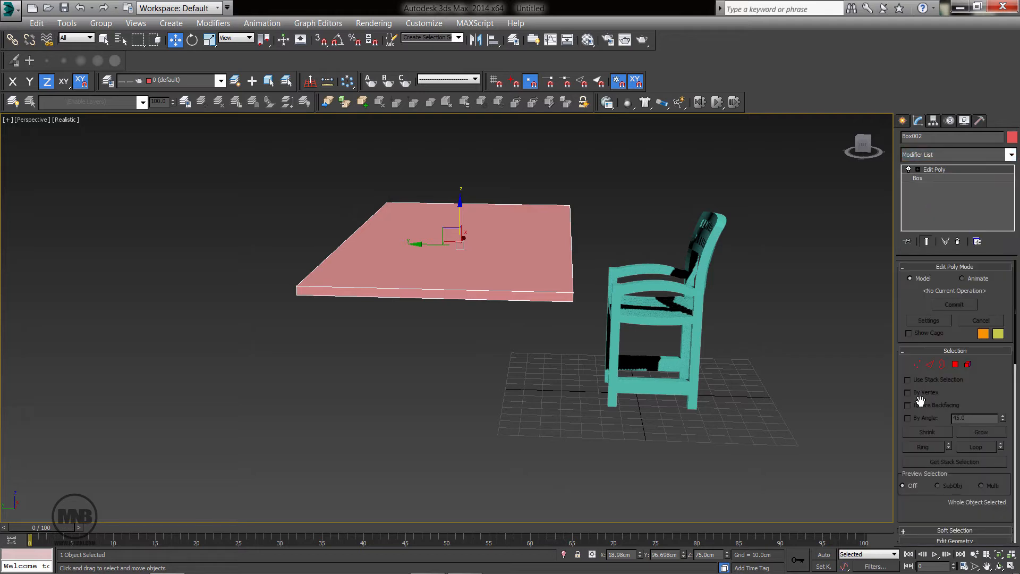
Connect the tabletop's four 120 cm edges with 2 segments and a pinch of 80.
click(930, 364)
middle_drag(494, 357, 594, 391)
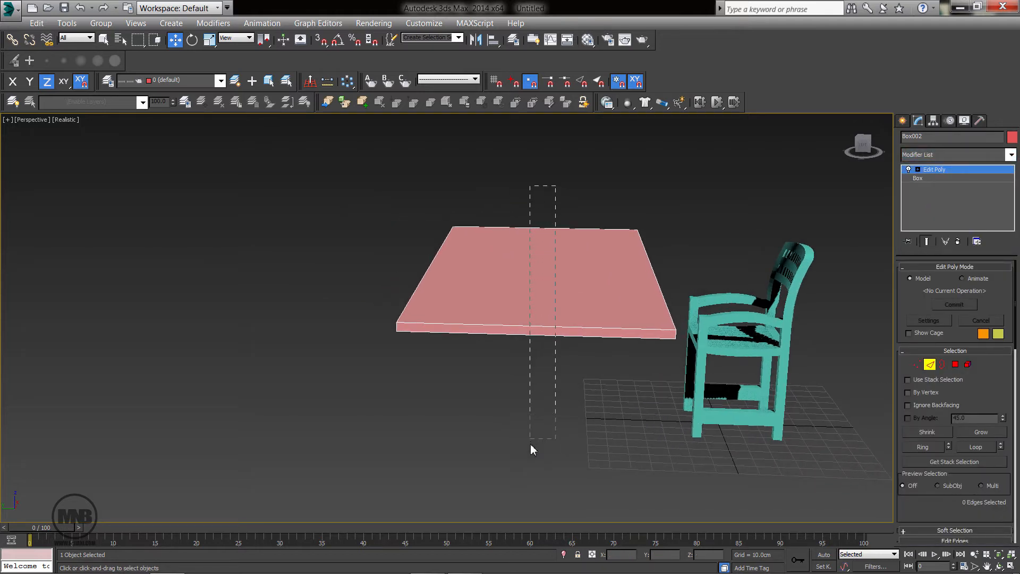
drag(531, 446, 532, 446)
scroll(941, 501, down, 6)
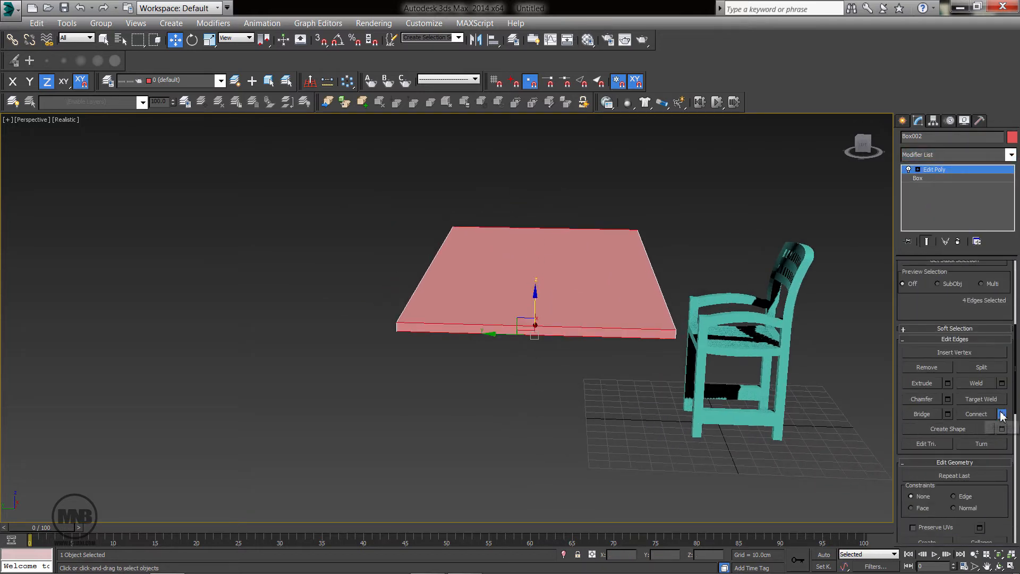
click(1002, 415)
drag(455, 325, 464, 168)
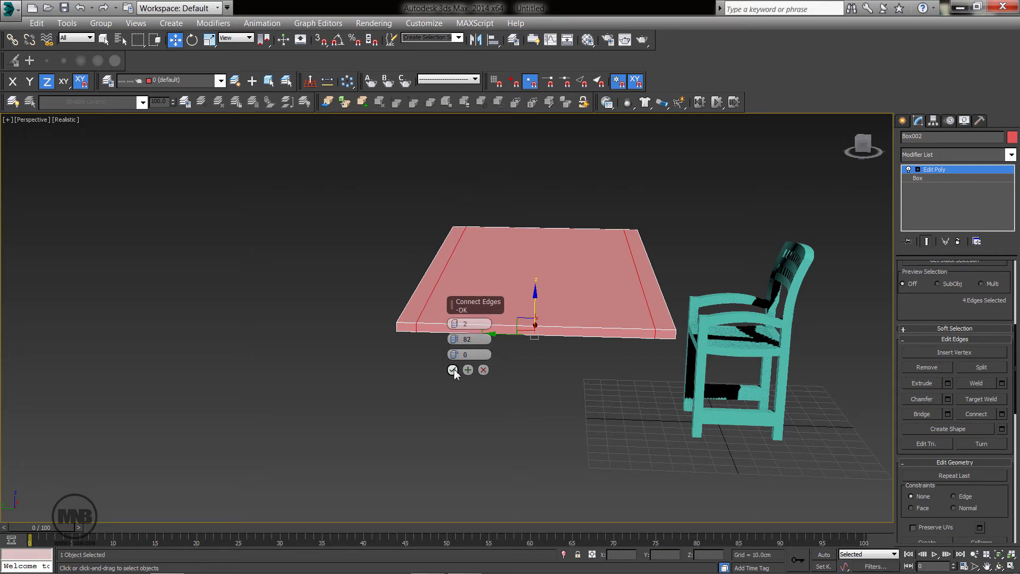
click(469, 338)
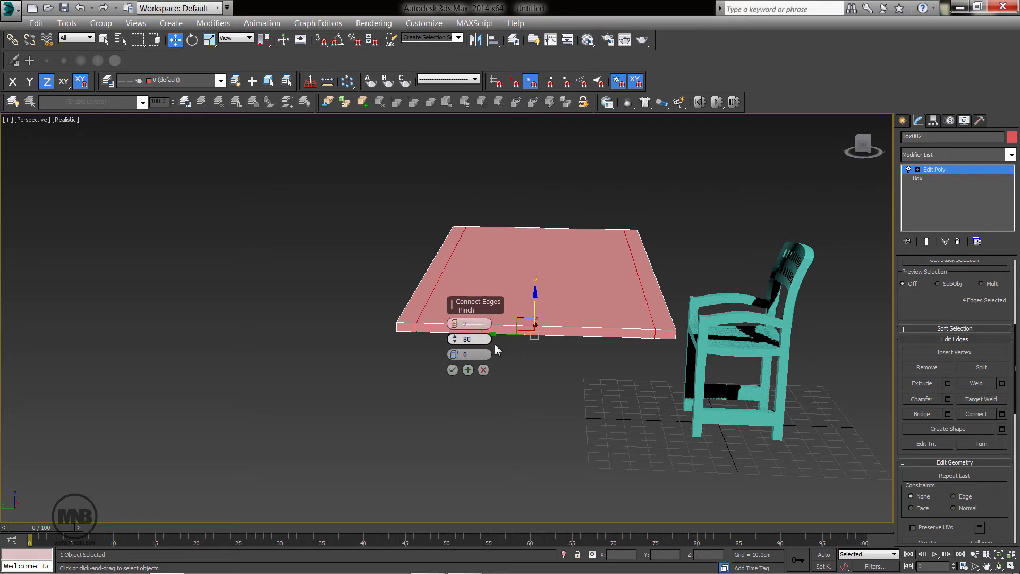
click(452, 370)
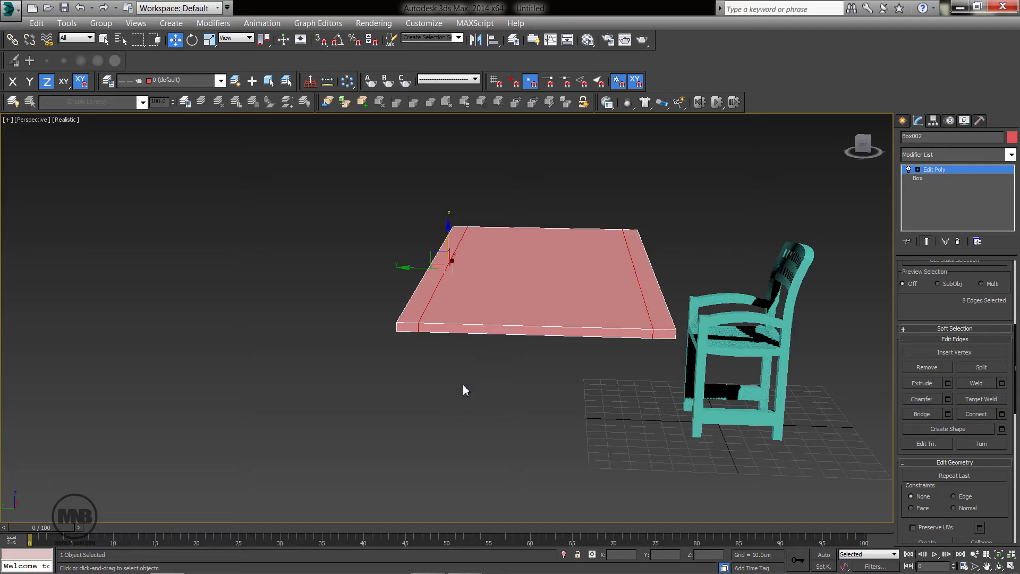
Connect the tabletop's lengthwise edges with 2 segments, increasing the pinch so the cuts lie close to the short ends.
alt+middle_drag(463, 384, 568, 394)
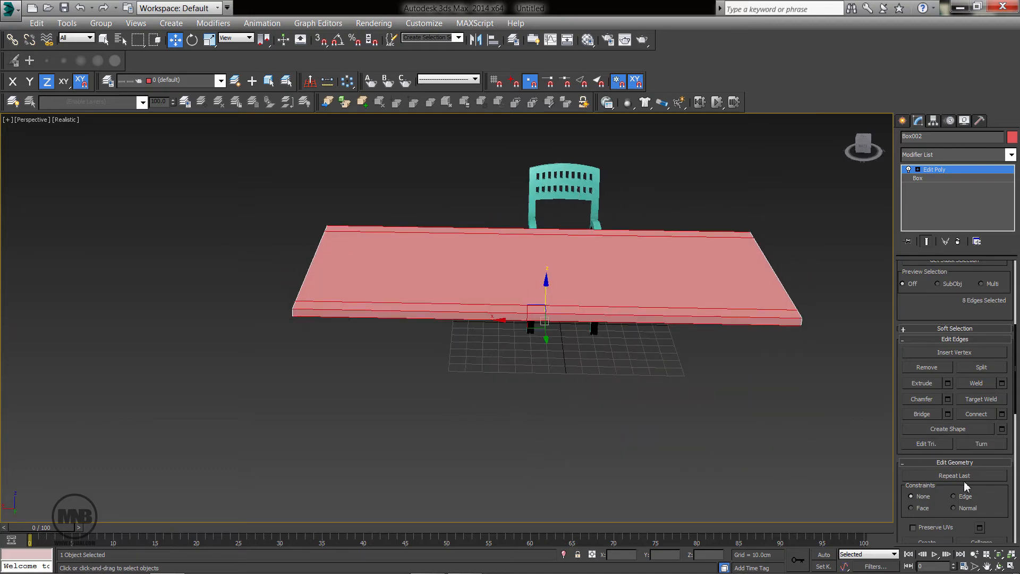
click(1002, 415)
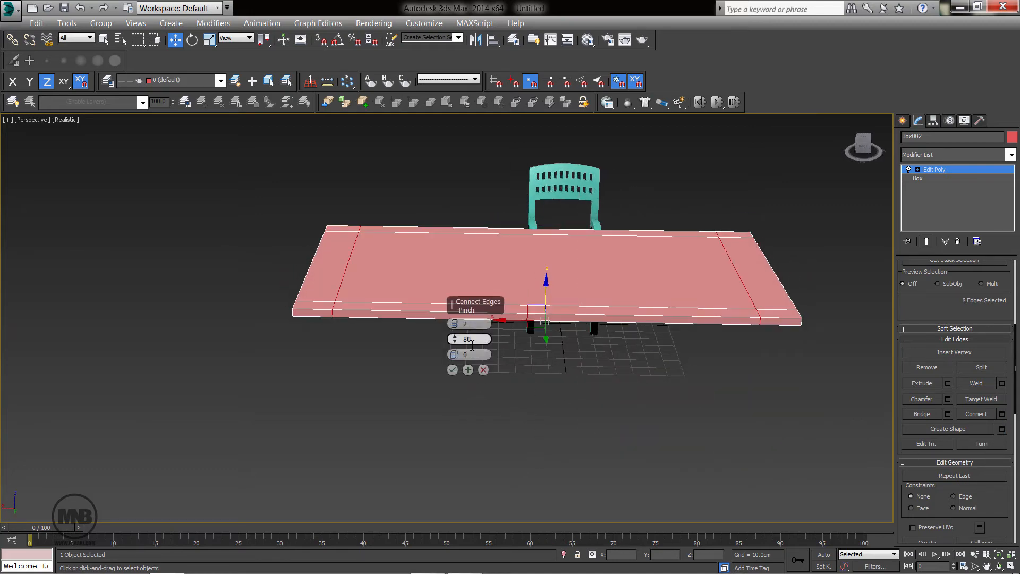
drag(454, 338, 461, 317)
click(453, 369)
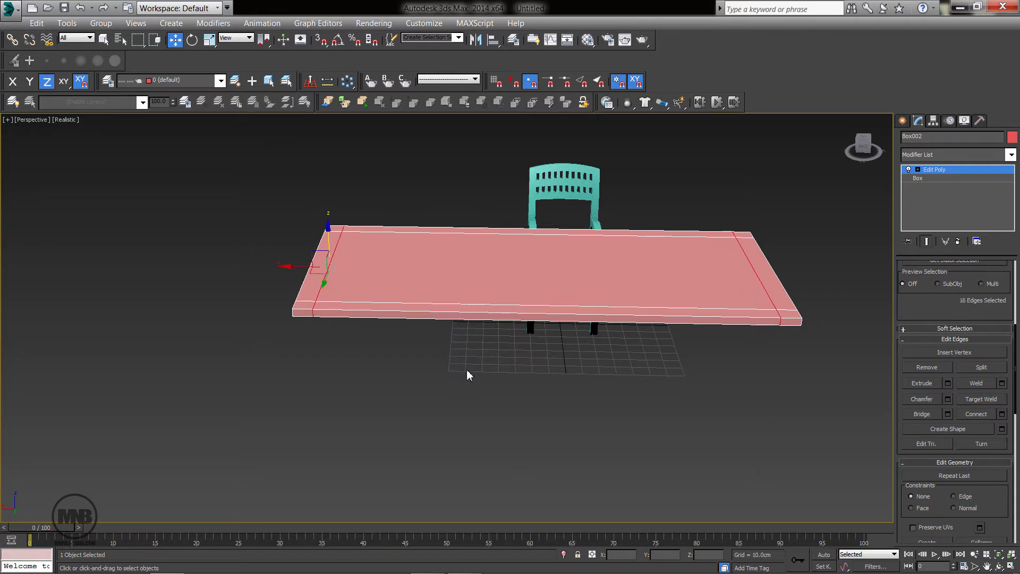
Extrude the four corner polygons on the tabletop's underside by 75 cm to form the legs.
alt+middle_drag(821, 248, 798, 233)
click(798, 232)
ctrl+click(319, 203)
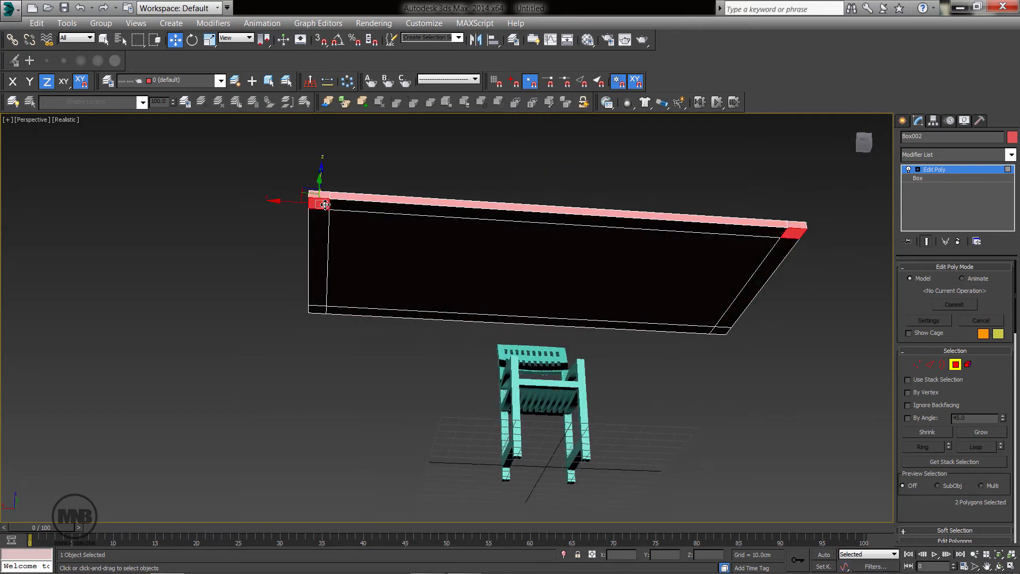
ctrl+click(315, 311)
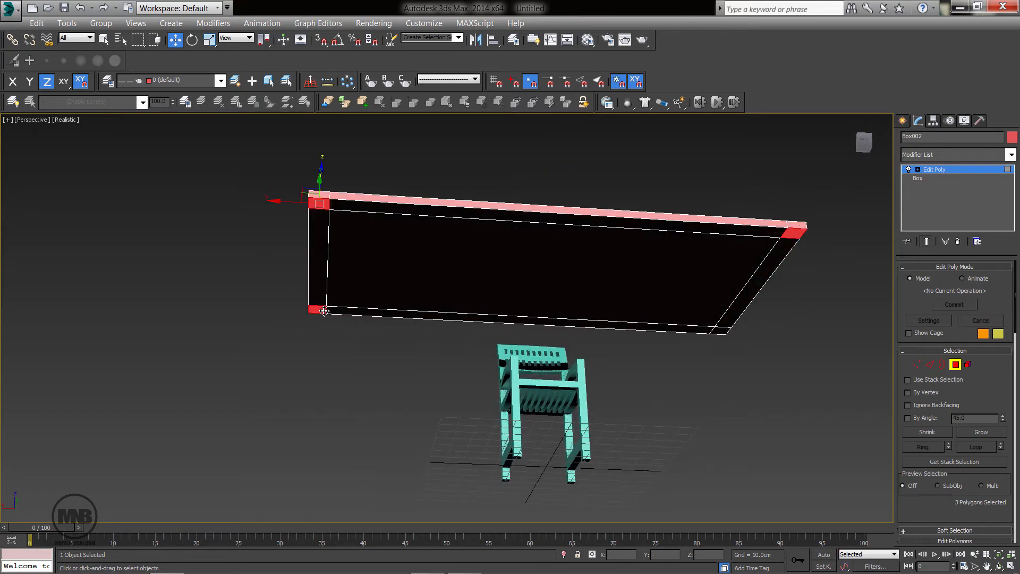
ctrl+click(722, 331)
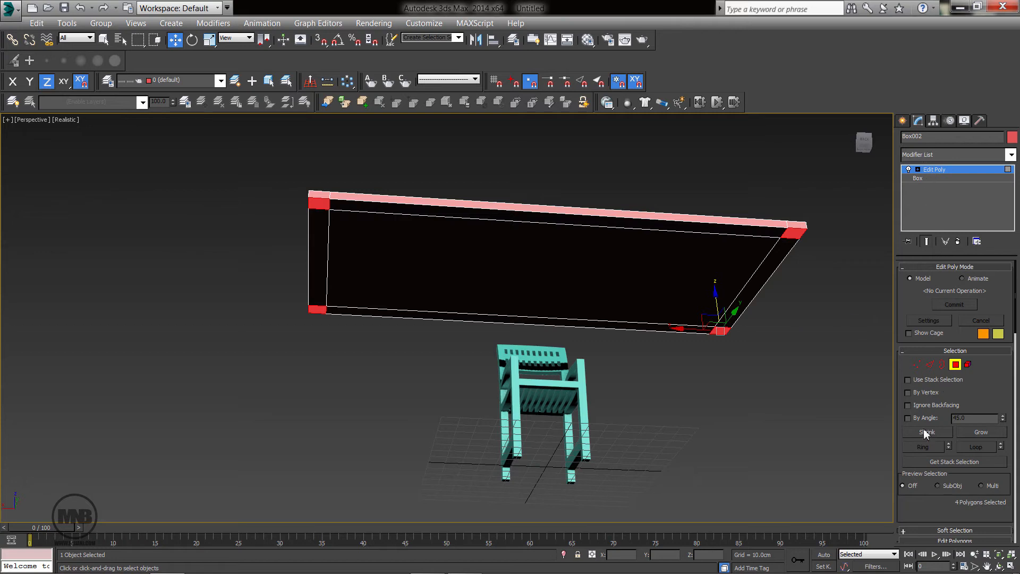
scroll(923, 428, down, 5)
click(947, 392)
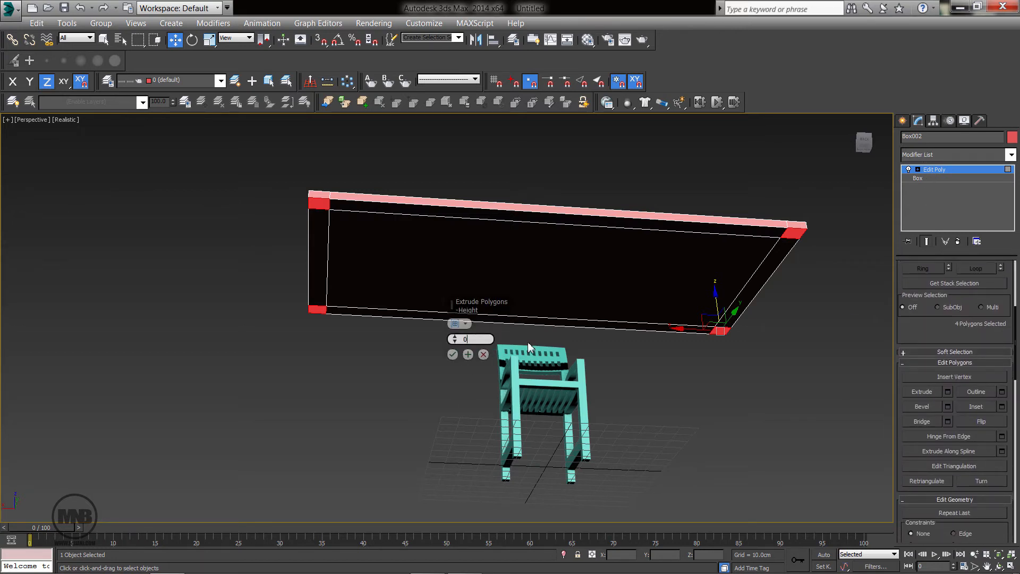
text(75)
key(Return)
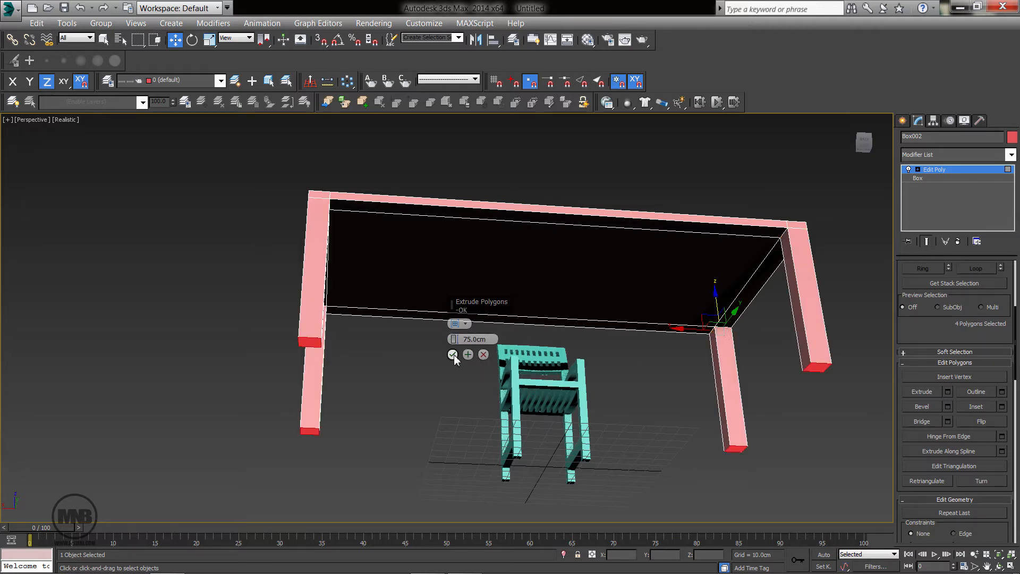
click(453, 354)
Connect the vertical edges of all four table legs with 2 segments, adjusting pinch and slide to place both cuts near the feet.
alt+middle_drag(453, 354, 722, 386)
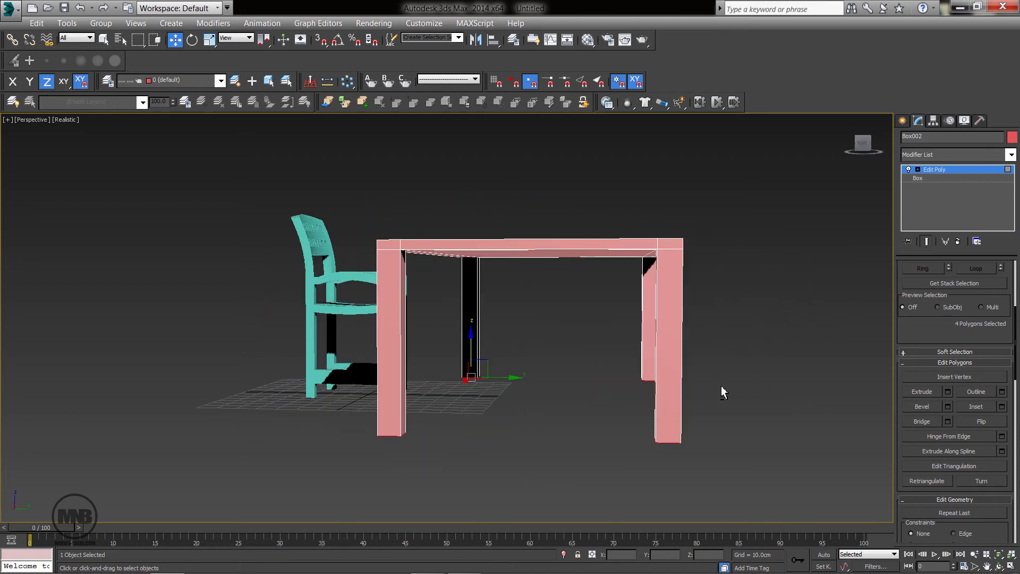
key(2)
alt+middle_drag(700, 340, 658, 332)
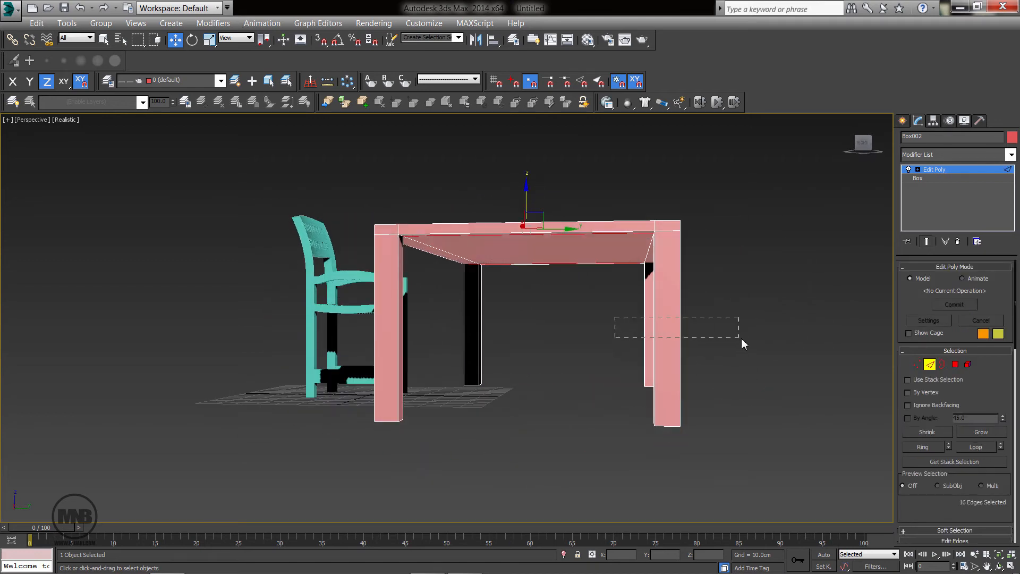
drag(741, 338, 741, 338)
middle_drag(403, 346, 528, 350)
ctrl+drag(474, 321, 785, 368)
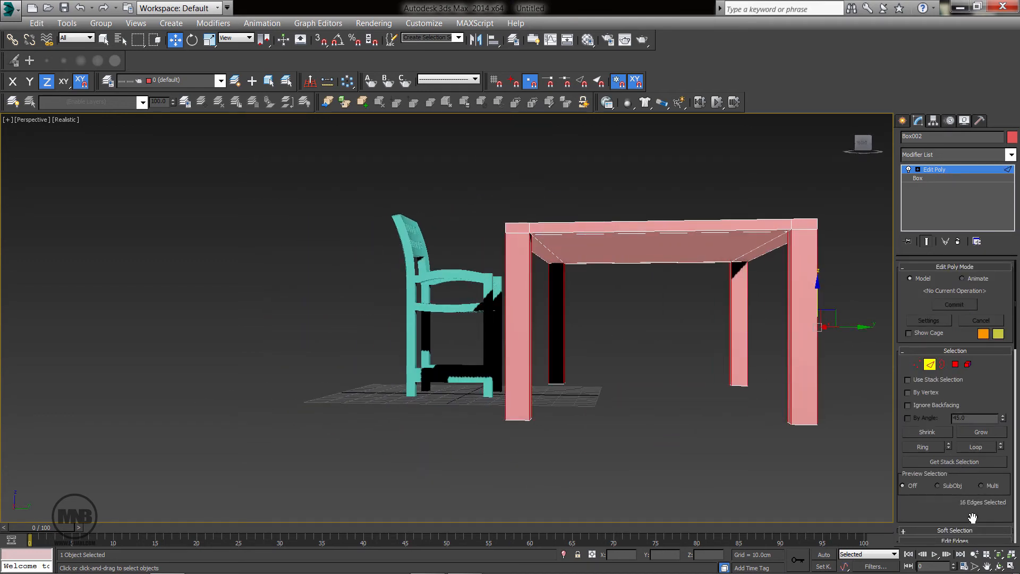
scroll(972, 518, down, 3)
click(1002, 536)
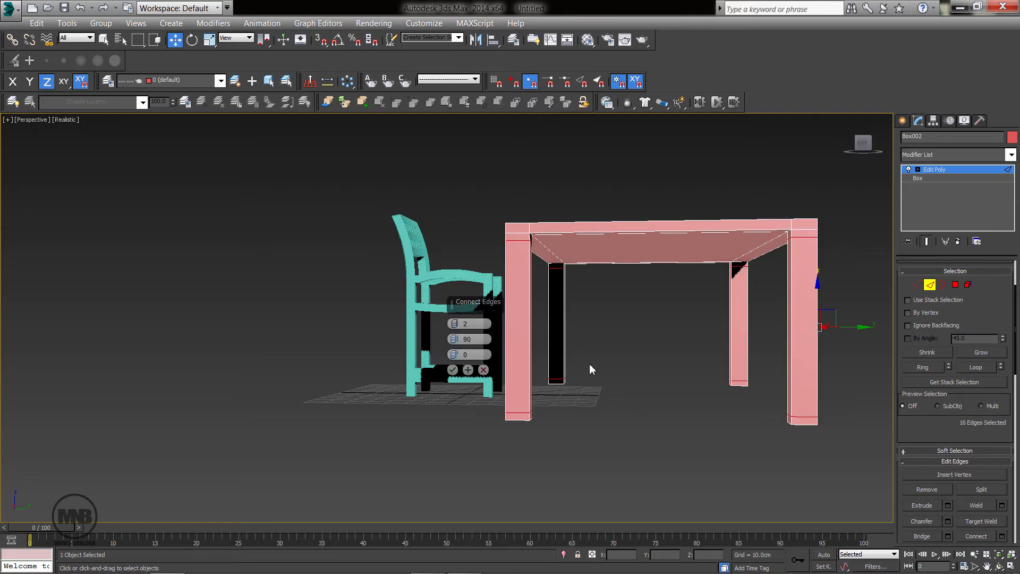
alt+middle_drag(591, 368, 458, 333)
drag(454, 338, 460, 451)
drag(455, 356, 429, 391)
click(452, 369)
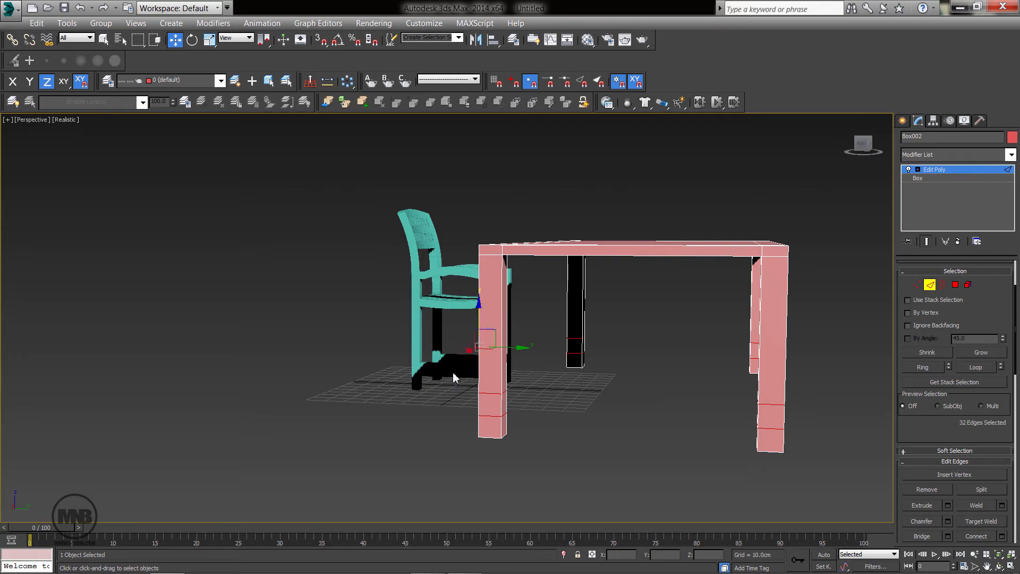
Bridge the facing lower leg polygons along the table's long side nearest the chair to form a stretcher.
key(4)
click(574, 351)
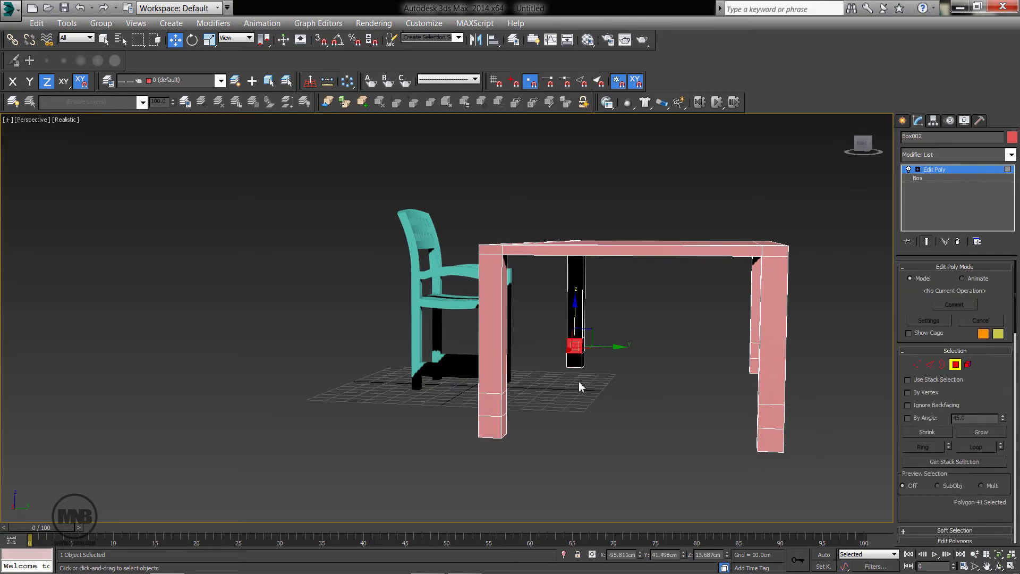
alt+middle_drag(578, 382, 304, 340)
click(266, 318)
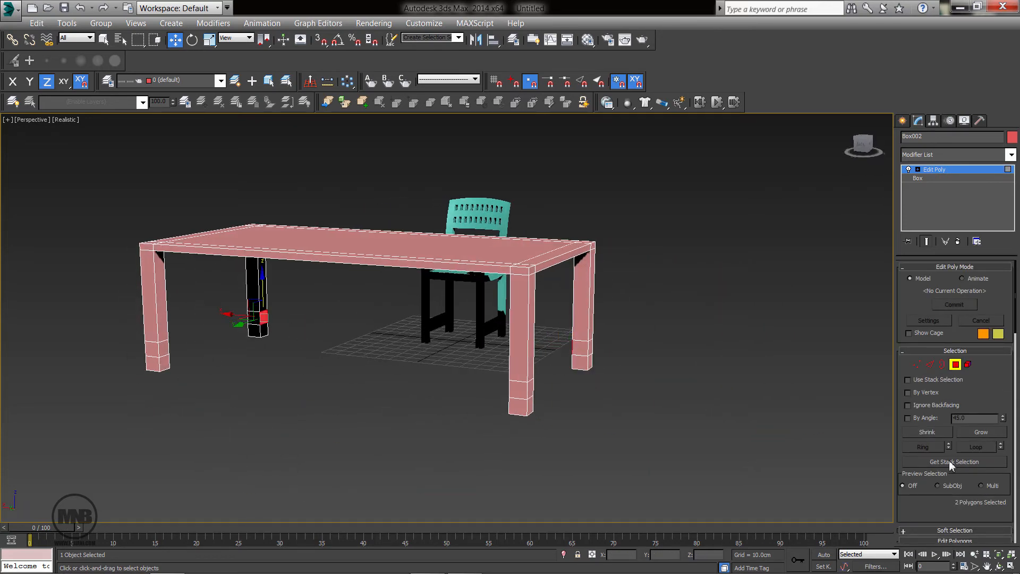
scroll(935, 494, down, 5)
click(947, 436)
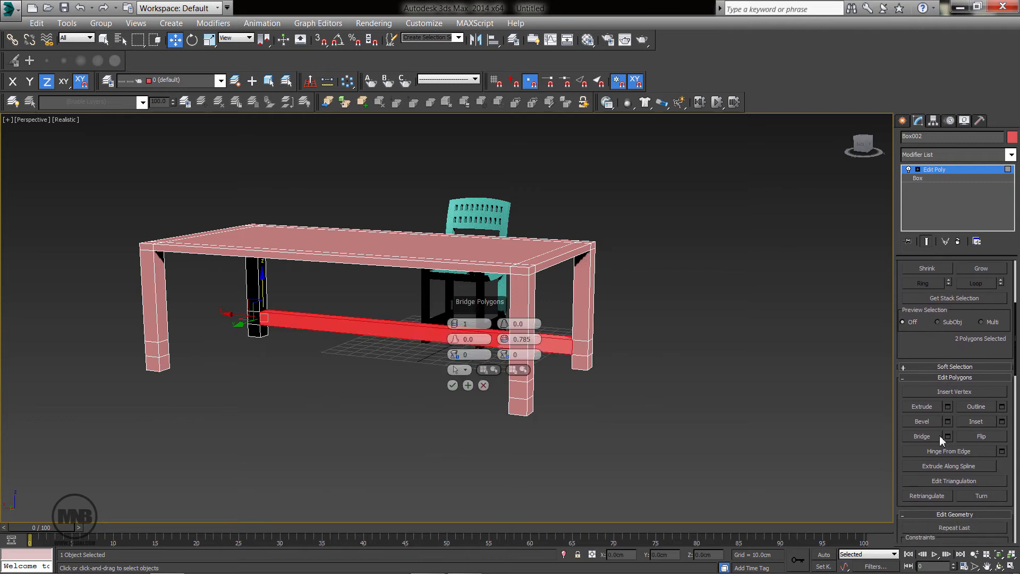
click(451, 383)
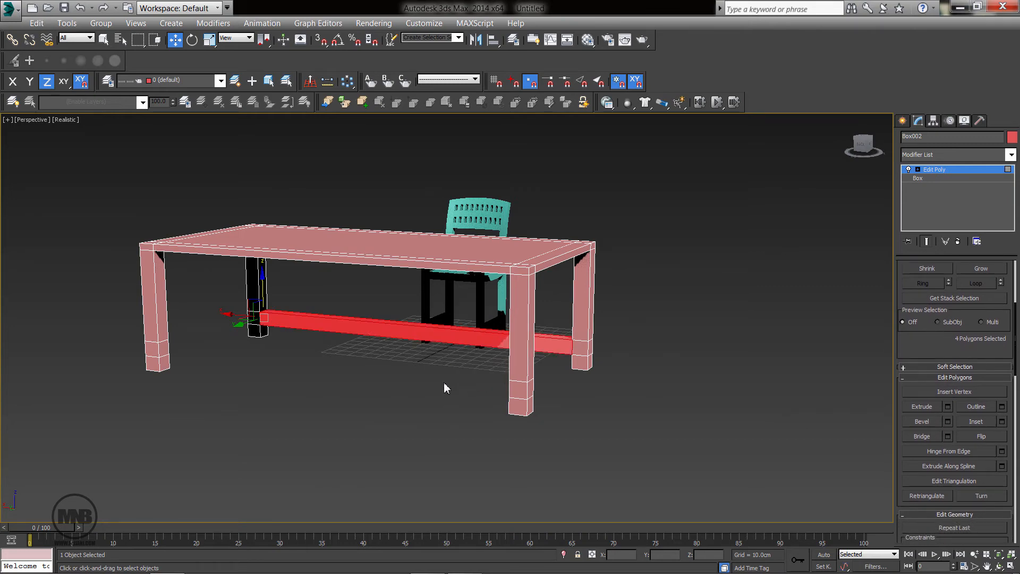
Bridge the facing lower leg polygons at both short ends of the table to form the end stretchers.
click(254, 316)
alt+middle_drag(253, 316, 165, 326)
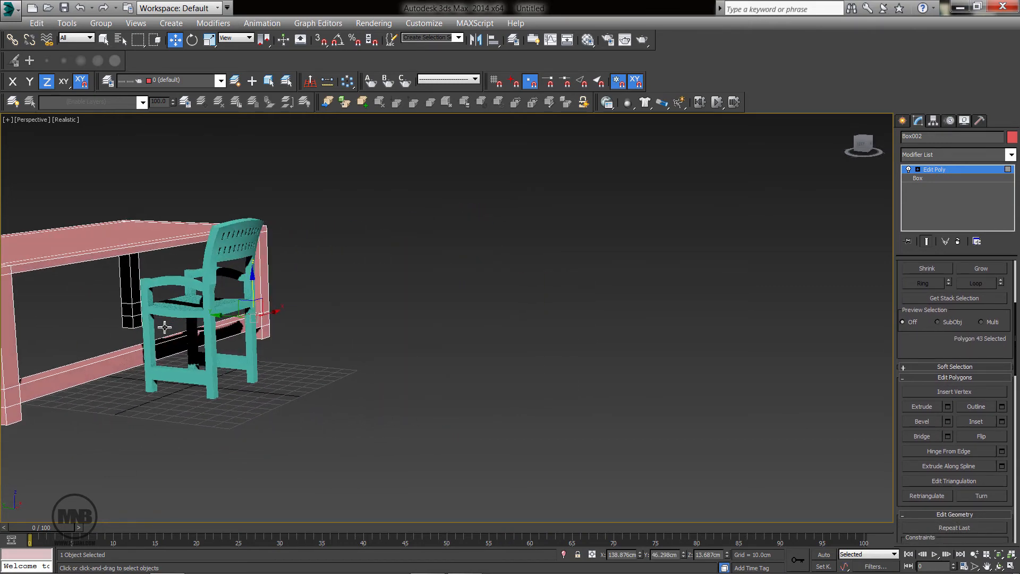
click(137, 308)
alt+middle_drag(686, 393, 298, 368)
click(483, 286)
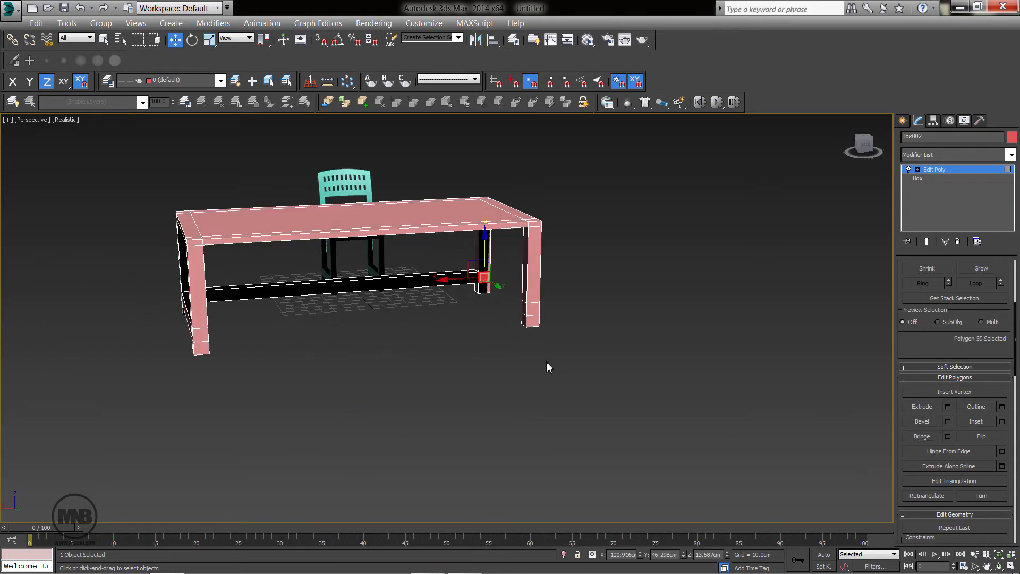
alt+middle_drag(546, 363, 398, 319)
click(377, 272)
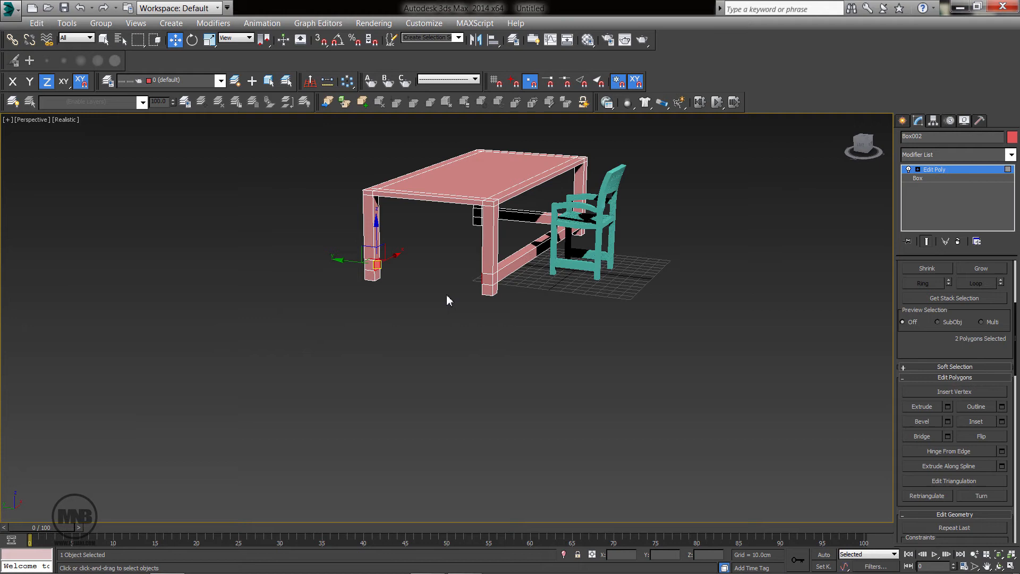
click(924, 438)
Bridge the facing lower leg polygons along the long side away from the chair to form the fourth stretcher.
click(477, 220)
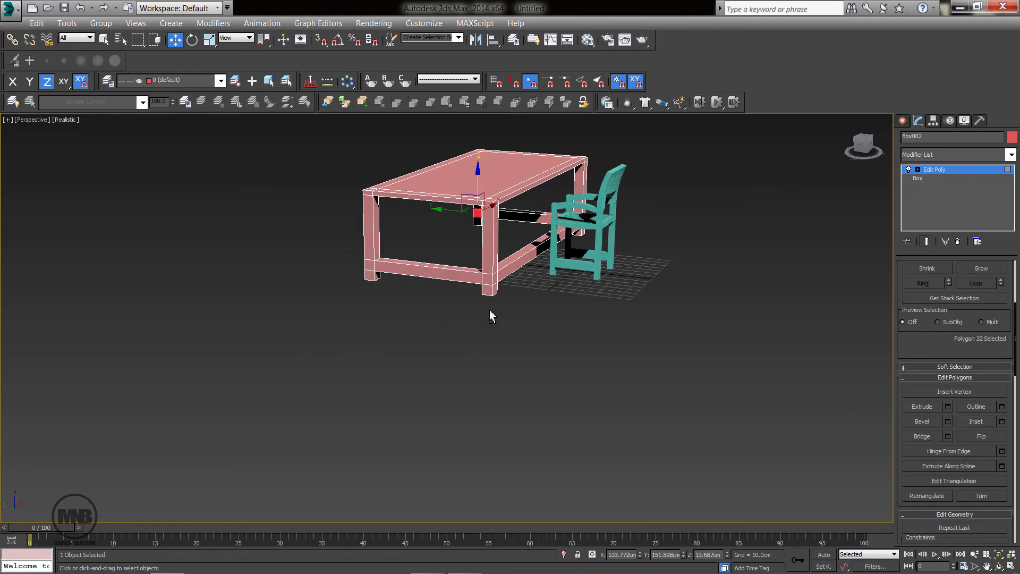
alt+middle_drag(489, 310, 639, 180)
ctrl+click(637, 162)
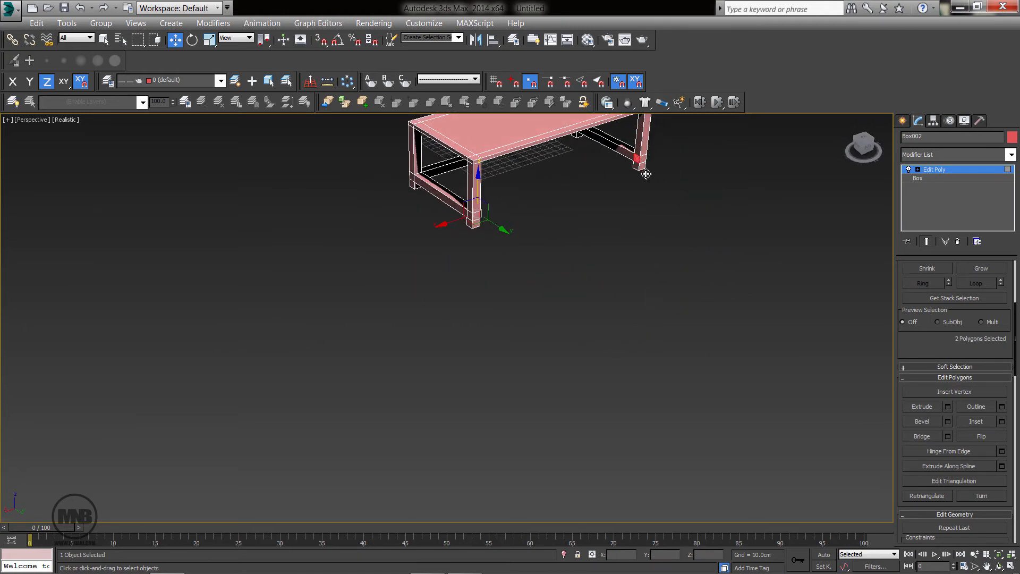
click(927, 436)
alt+middle_drag(594, 227, 609, 470)
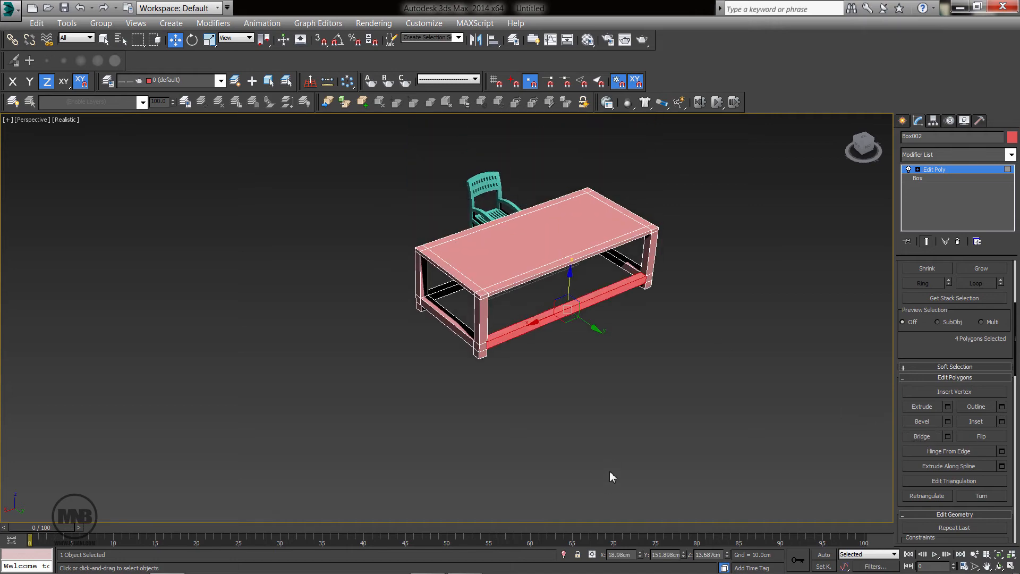
Connect the tabletop's middle widthwise edges with 2 segments, resetting the slide and increasing the pinch to outline a central lengthwise strip.
scroll(629, 422, up, 5)
alt+middle_drag(629, 421, 497, 455)
scroll(593, 366, down, 2)
click(584, 419)
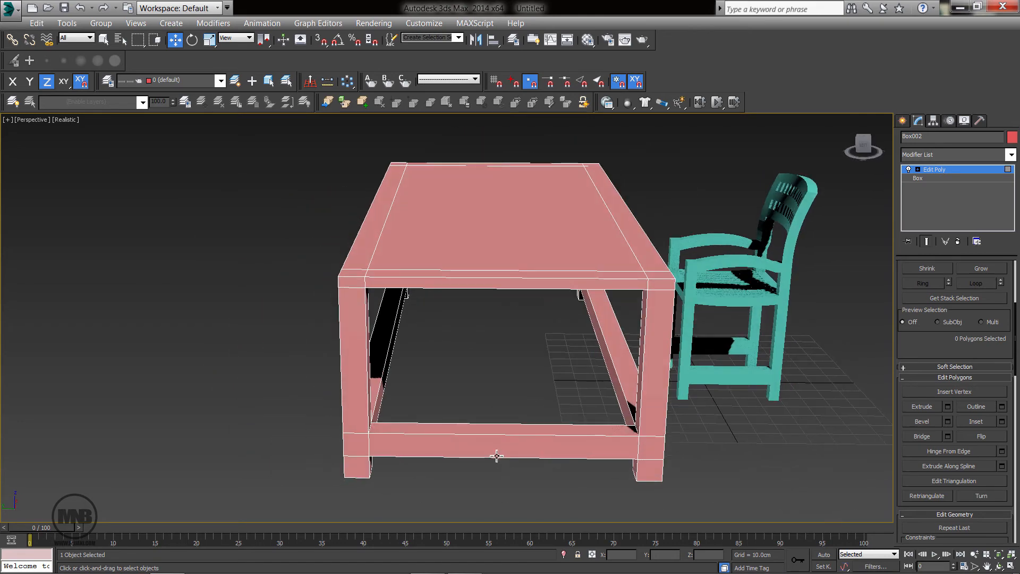
key(2)
drag(497, 218, 513, 363)
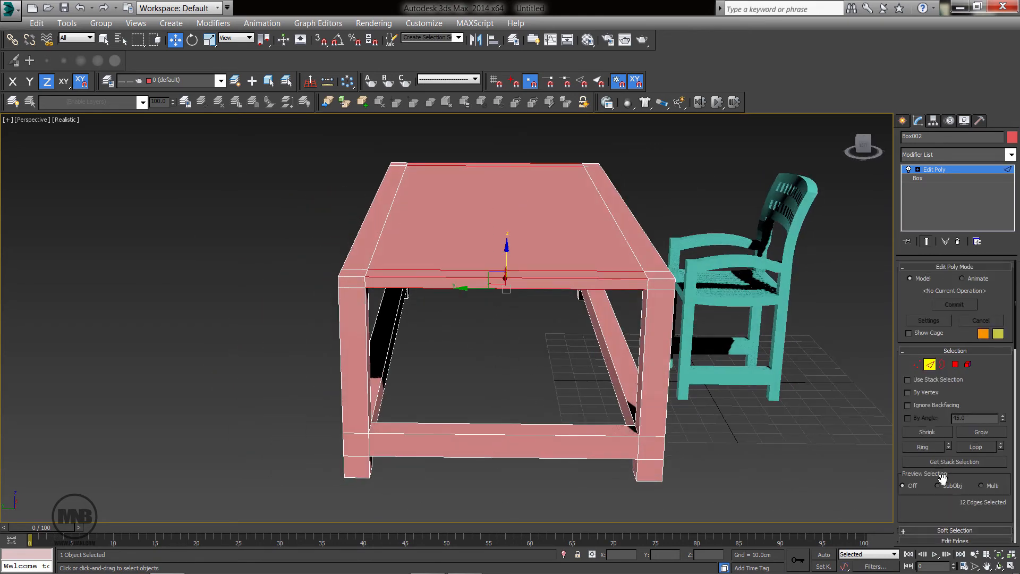
scroll(941, 510, down, 5)
click(1002, 501)
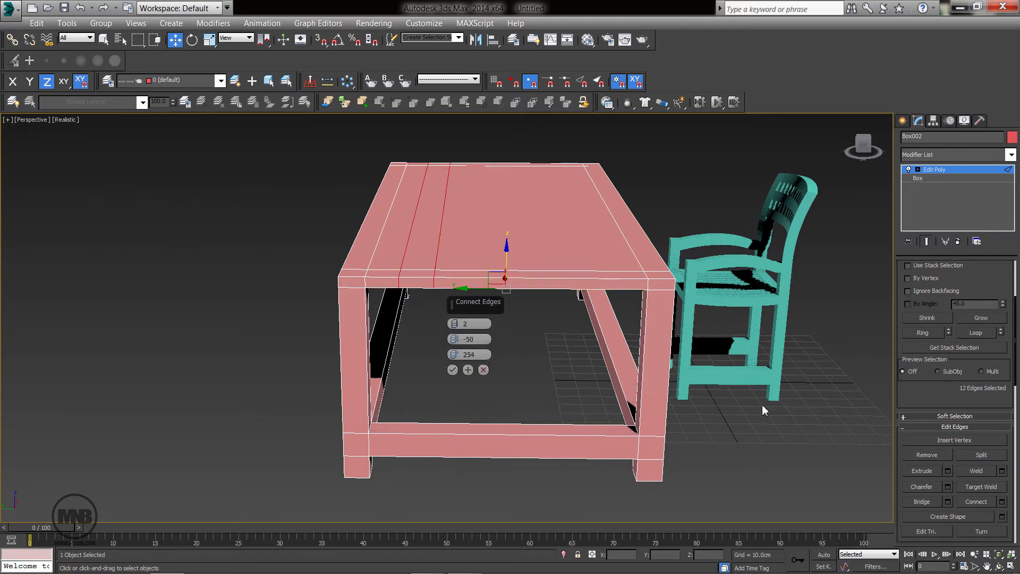
right_click(454, 356)
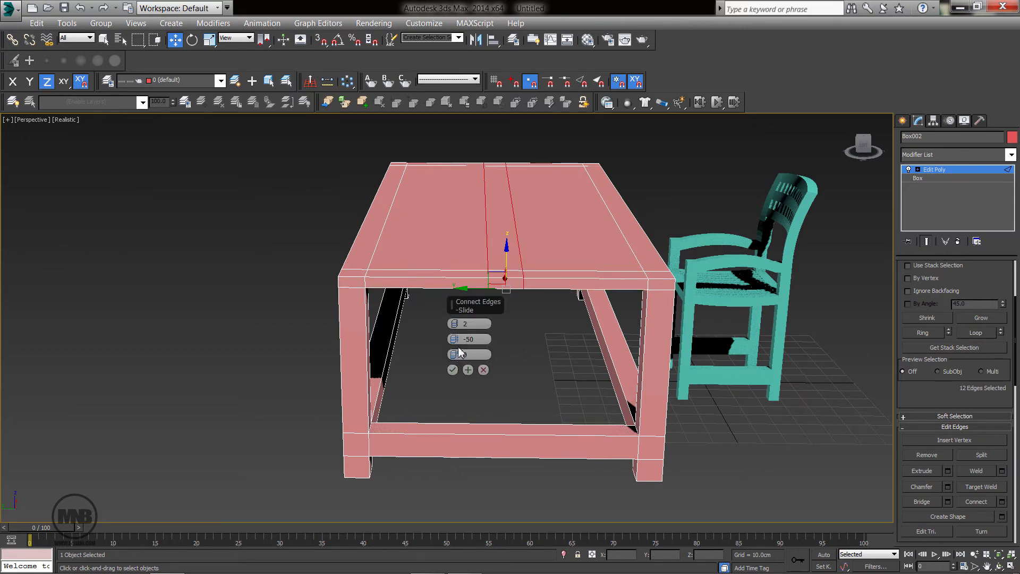
drag(455, 340, 470, 282)
click(452, 370)
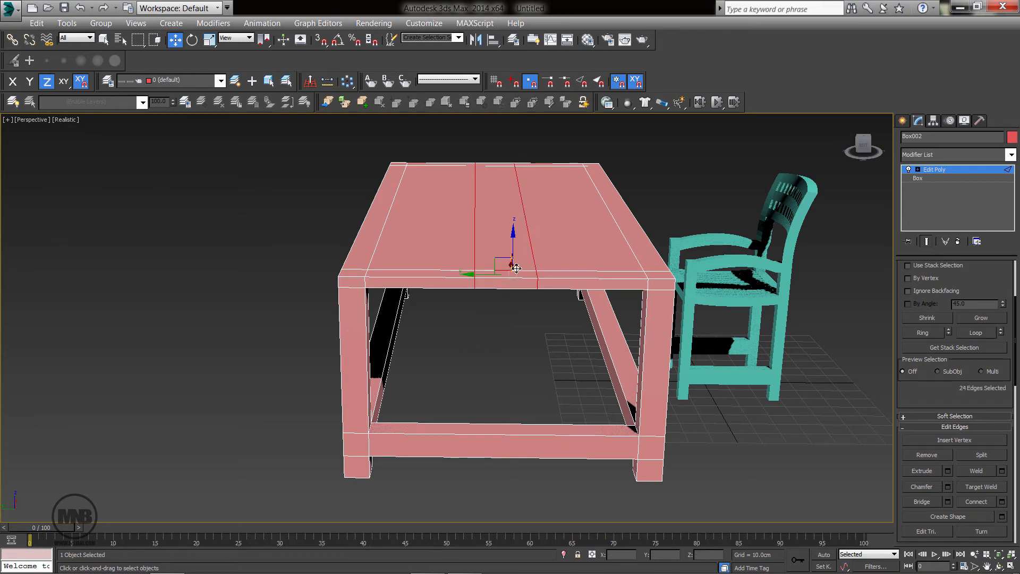
Extrude the central strip polygon on the tabletop's upper face by -2 cm to form a recess.
key(4)
click(510, 246)
key(z)
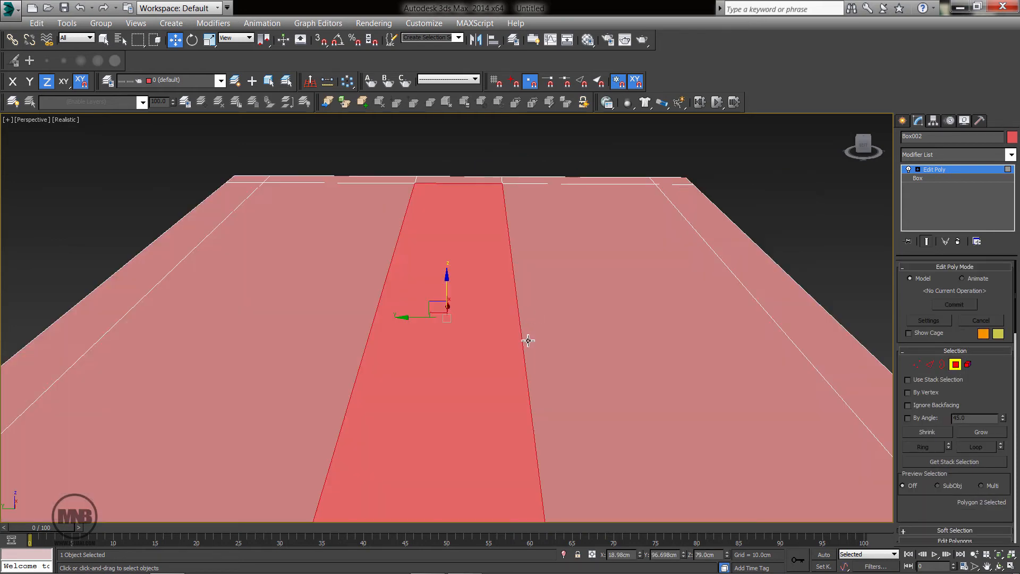
alt+middle_drag(528, 339, 552, 333)
scroll(553, 346, down, 3)
scroll(555, 361, up, 5)
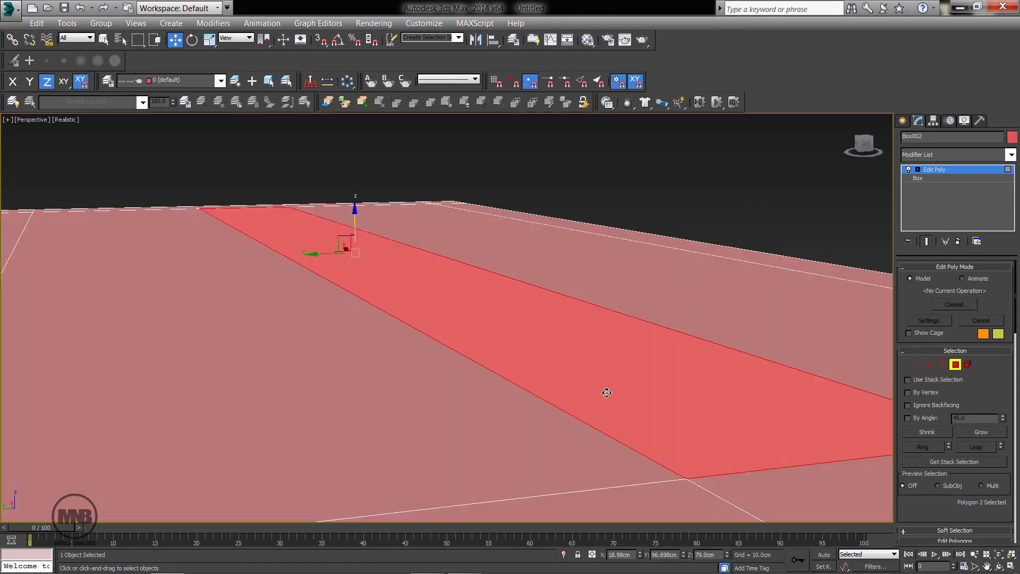
scroll(736, 421, down, 5)
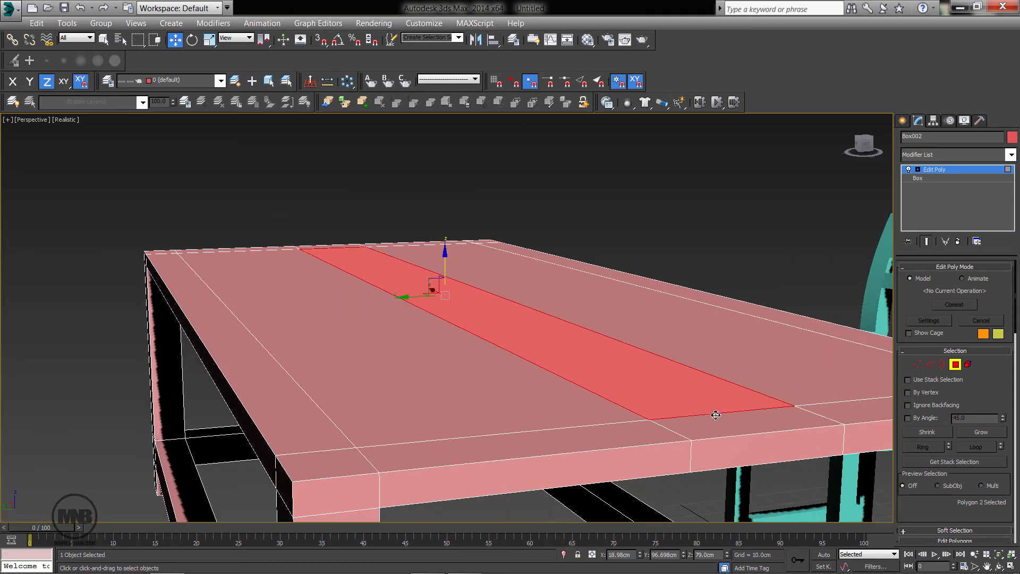
scroll(941, 501, down, 5)
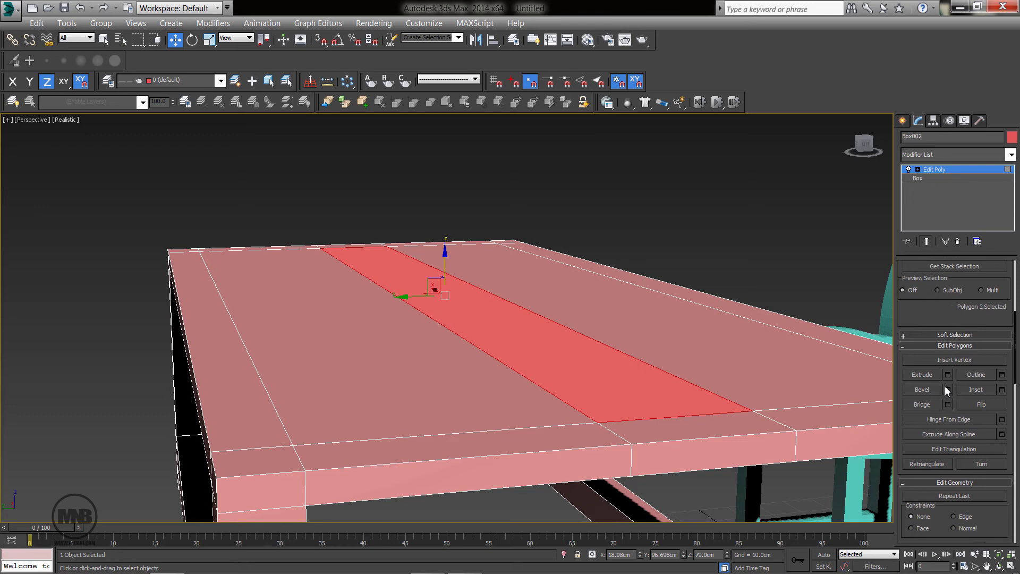
click(948, 374)
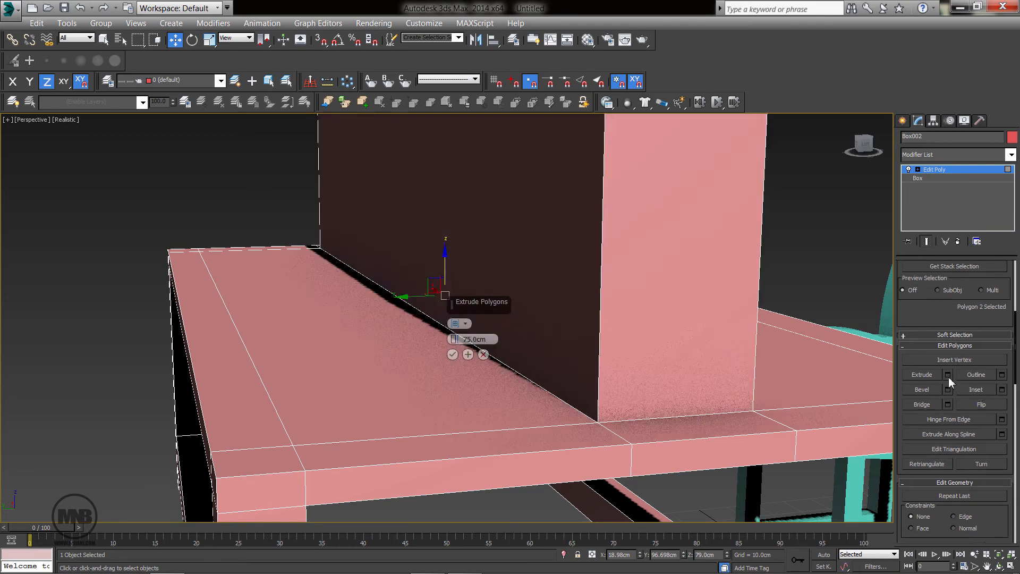
right_click(455, 340)
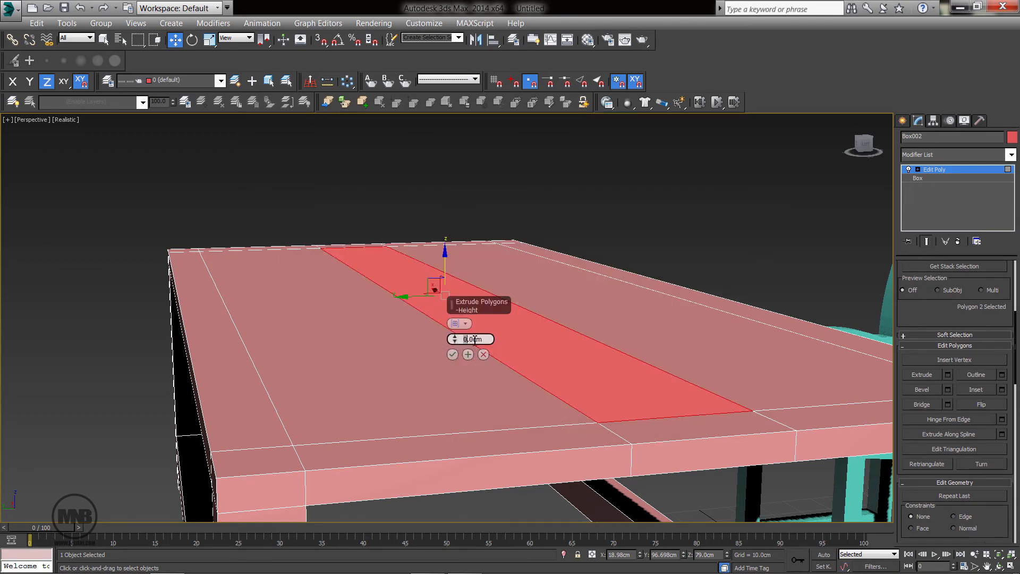
text(2)
key(Return)
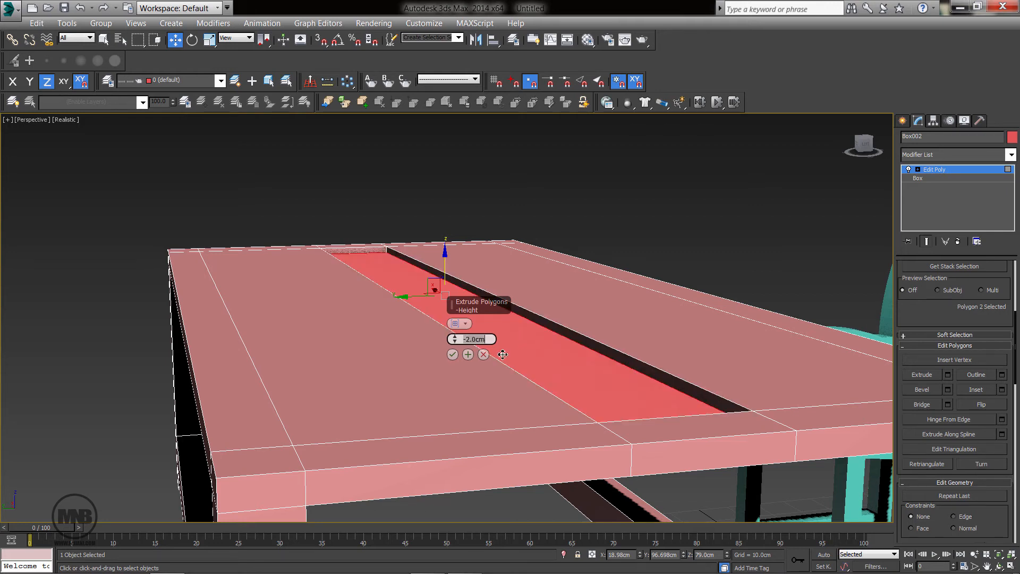
click(452, 356)
Chamfer the eight upper and lower edges around the tabletop recess by 0.326 cm with 3 segments.
scroll(494, 393, up, 3)
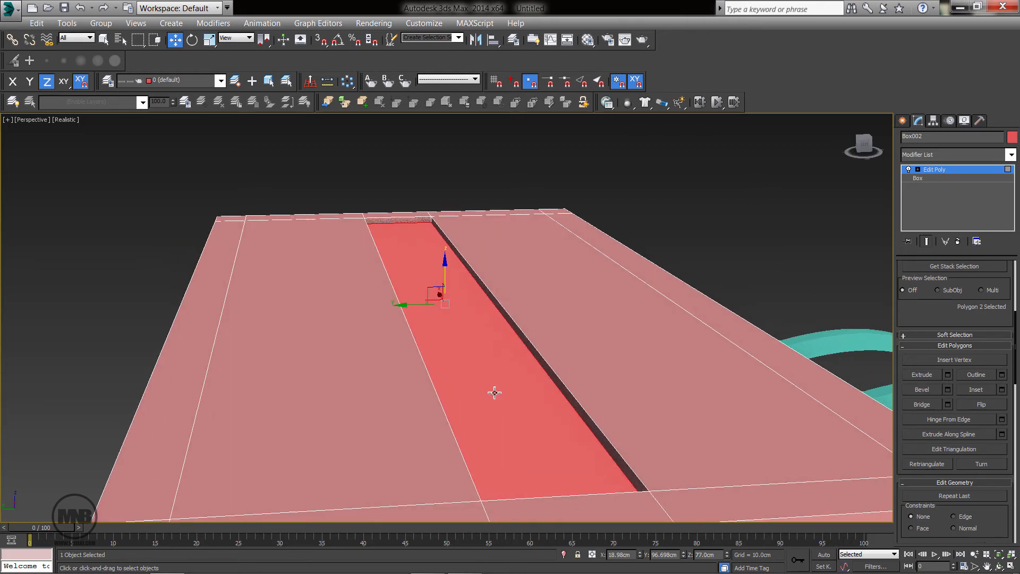
key(2)
alt+middle_drag(512, 364, 480, 398)
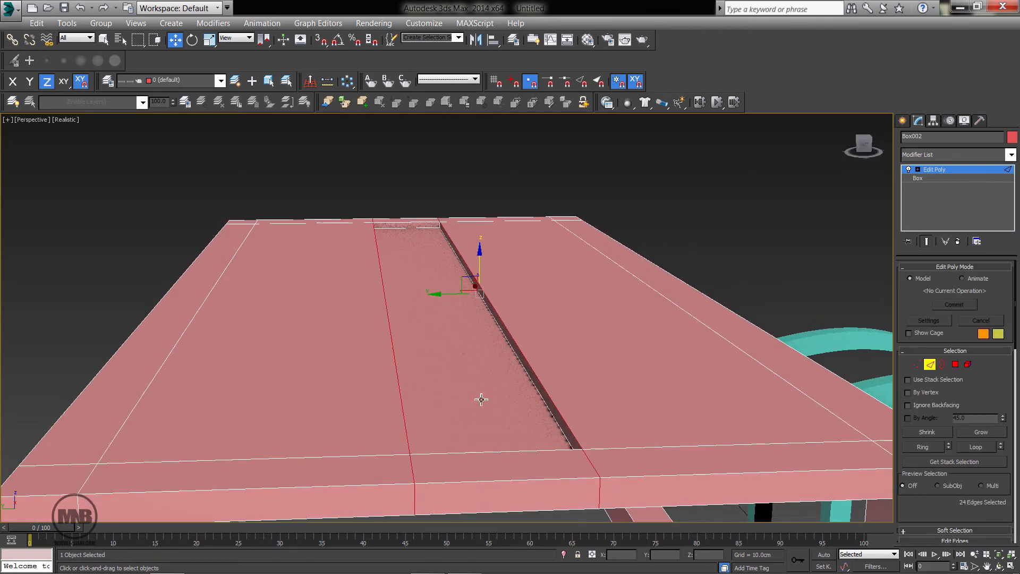
click(404, 405)
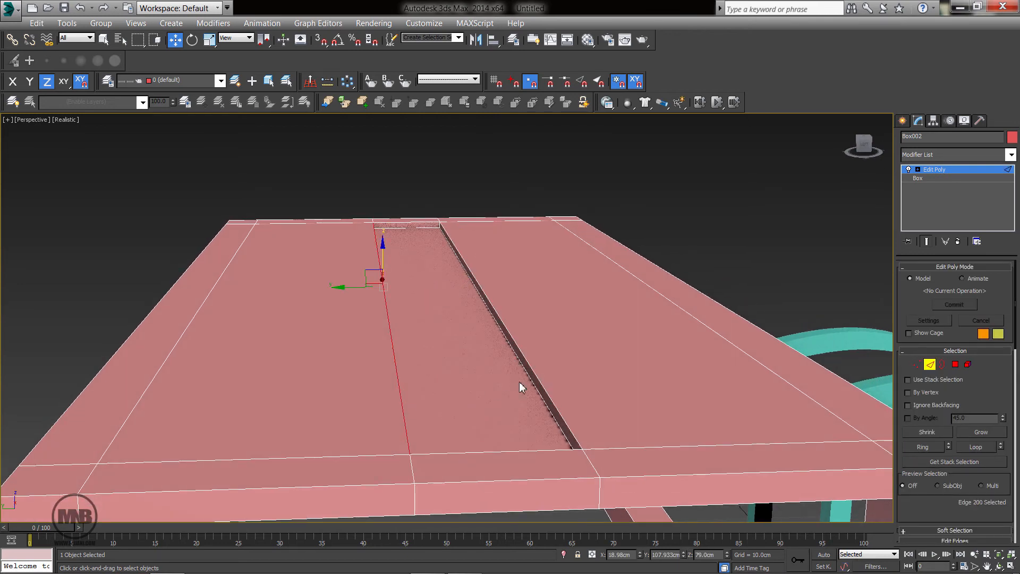
ctrl+click(538, 383)
ctrl+click(534, 386)
alt+middle_drag(535, 386, 336, 366)
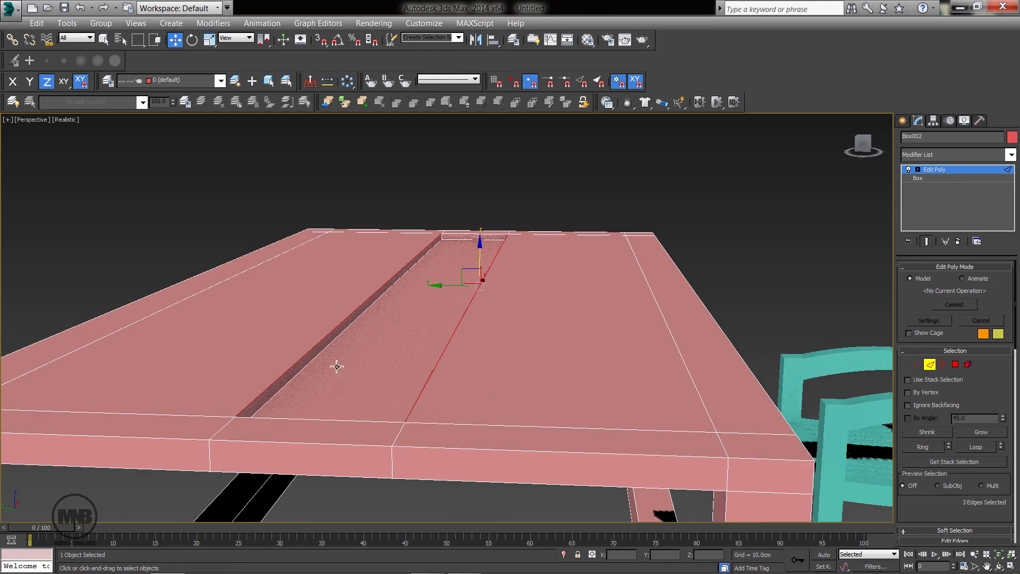
ctrl+click(323, 354)
ctrl+click(468, 236)
ctrl+click(466, 242)
alt+middle_drag(501, 437, 574, 464)
scroll(573, 464, up, 4)
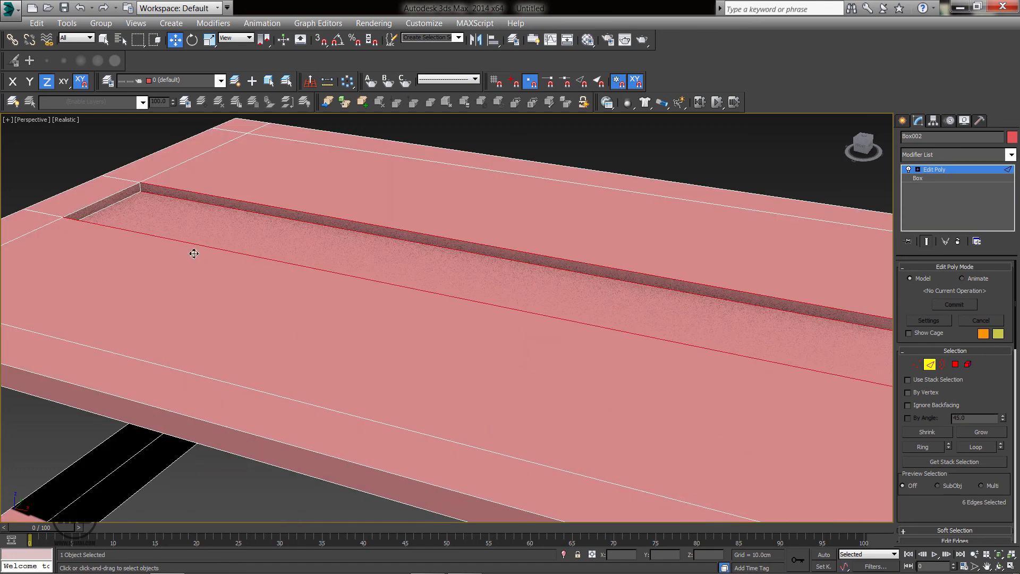
ctrl+click(120, 202)
ctrl+click(121, 201)
scroll(941, 439, down, 5)
click(948, 455)
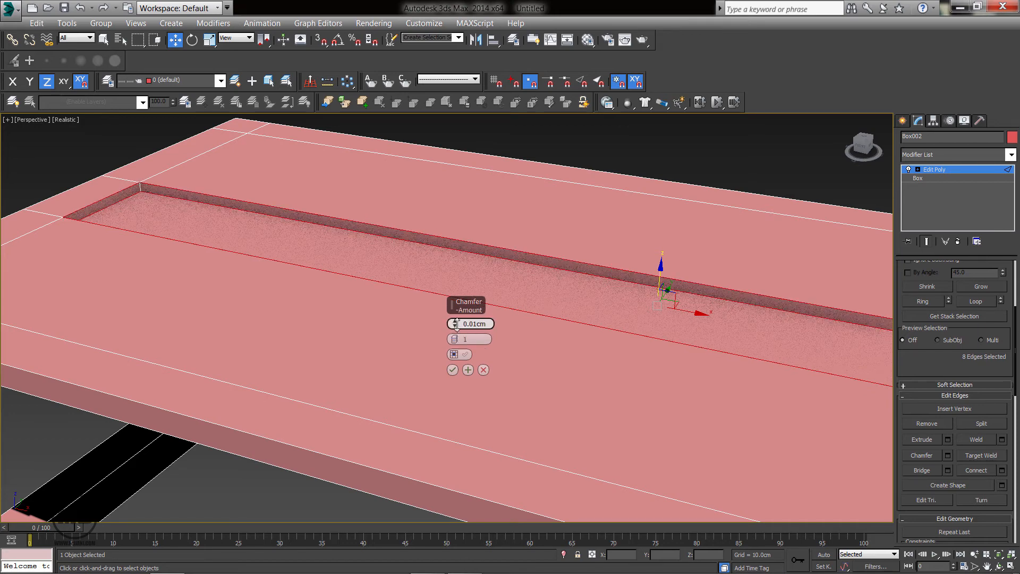
drag(457, 323, 458, 339)
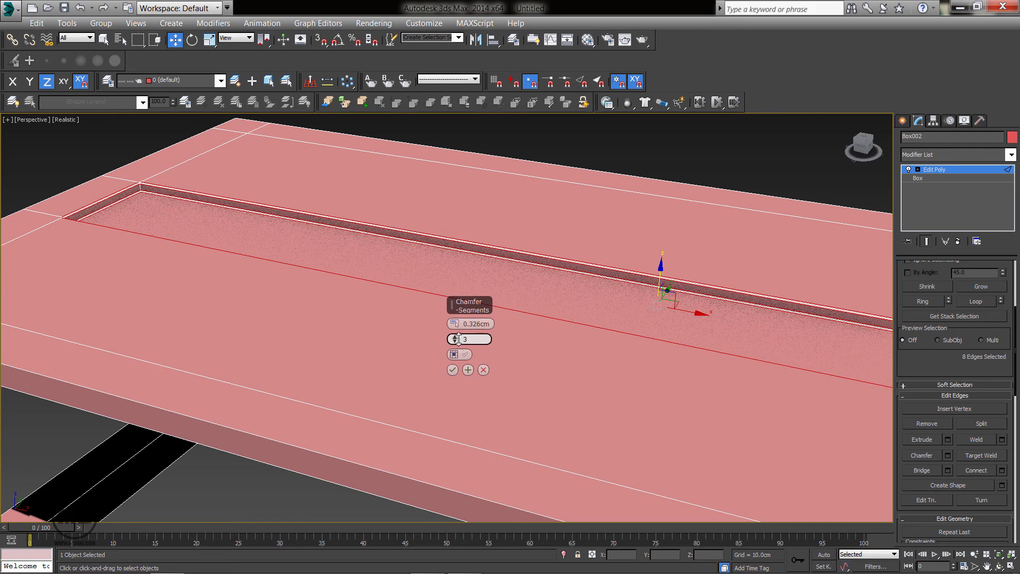
click(453, 369)
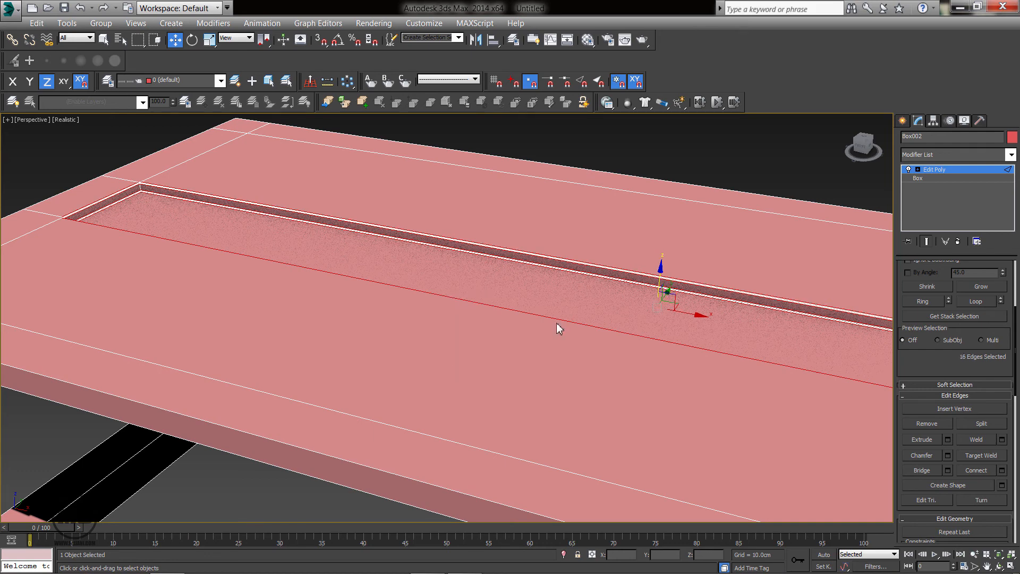
Leave edge editing on the table, deselect it and view the tabletop recess from the table's short end.
click(932, 170)
click(765, 167)
scroll(581, 341, down, 3)
alt+middle_drag(581, 342, 733, 348)
middle_drag(472, 348, 519, 325)
scroll(604, 323, up, 3)
scroll(485, 344, down, 4)
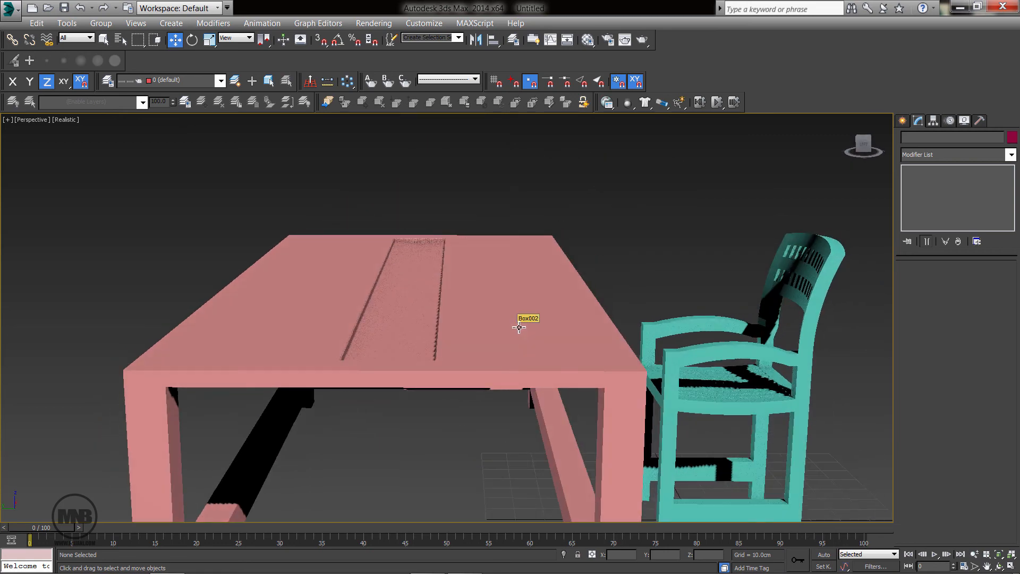
Draw a plane about 234.8 cm by 29.6 cm over the tabletop recess in the top view.
click(902, 121)
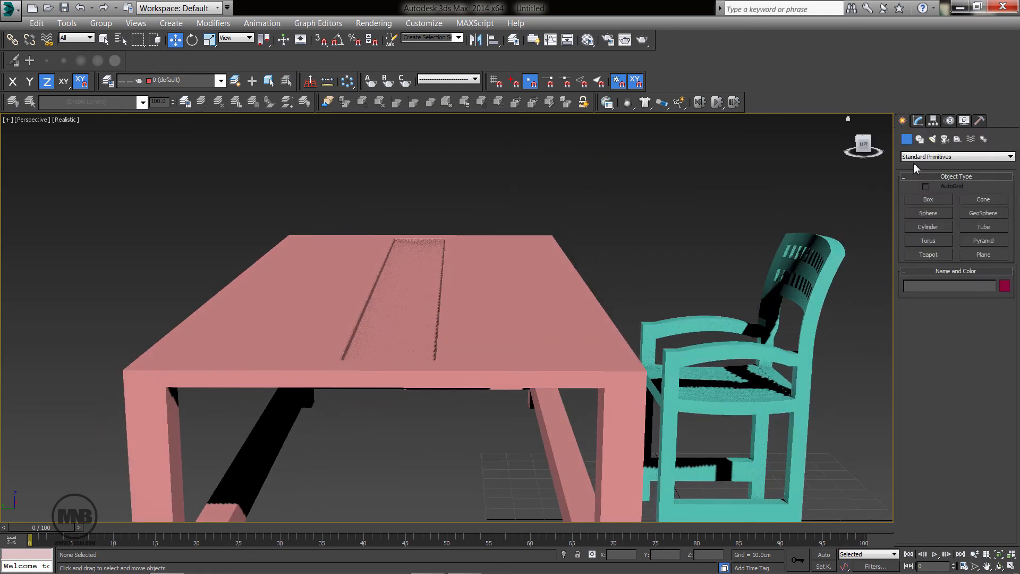
click(983, 254)
key(alt+w)
middle_drag(305, 187, 304, 230)
key(alt+w)
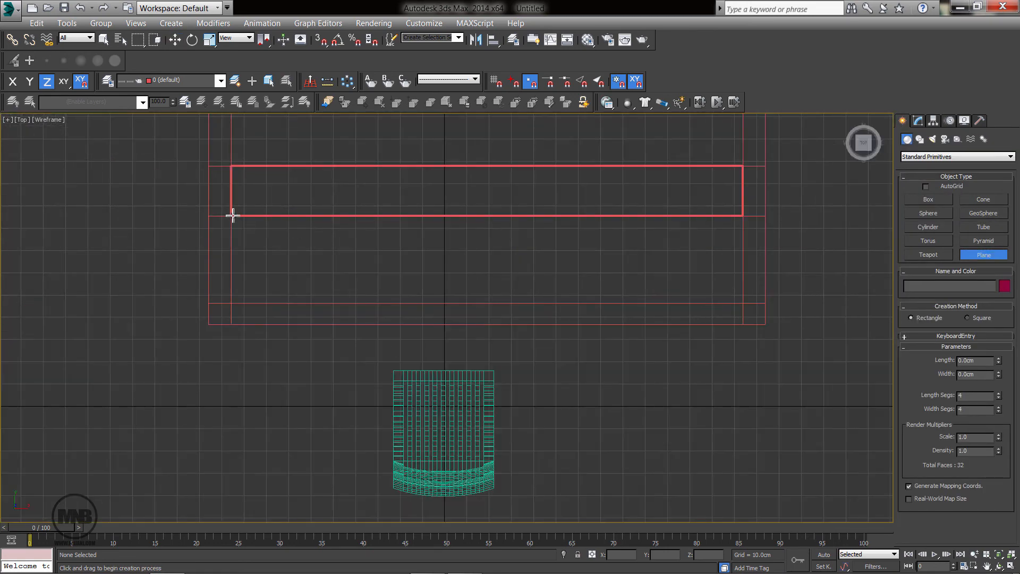
middle_drag(243, 200, 226, 224)
drag(206, 187, 730, 251)
key(alt+w)
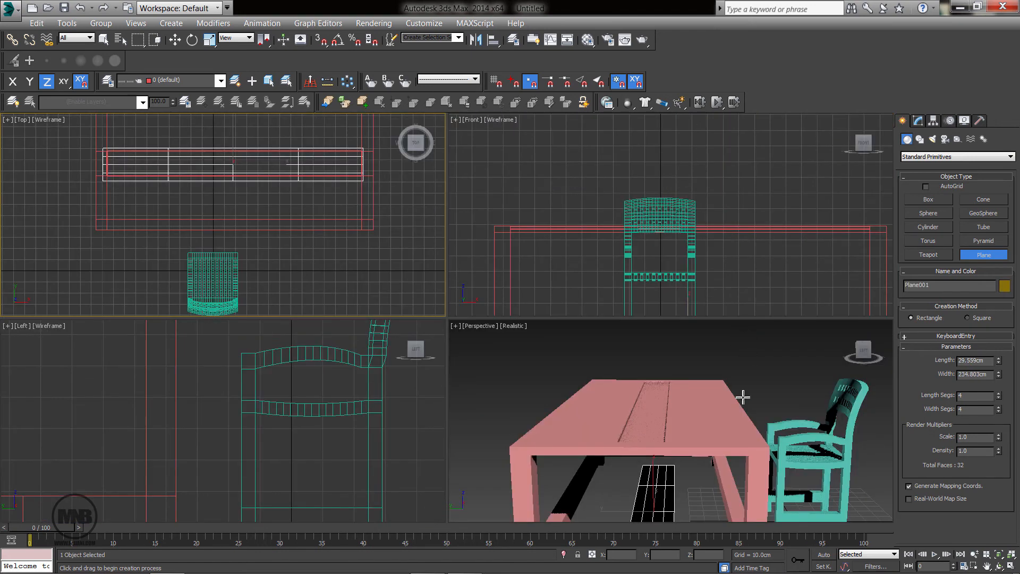
Raise the new plane vertically to a height of about 78.4 cm so it fills the tabletop recess.
right_click(742, 396)
key(alt+w)
key(w)
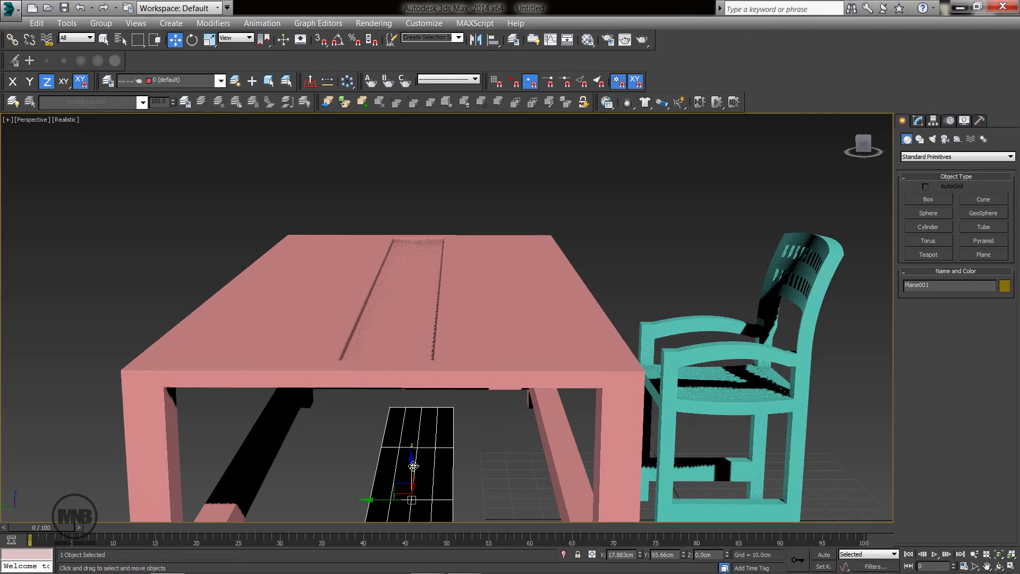
drag(410, 469, 426, 249)
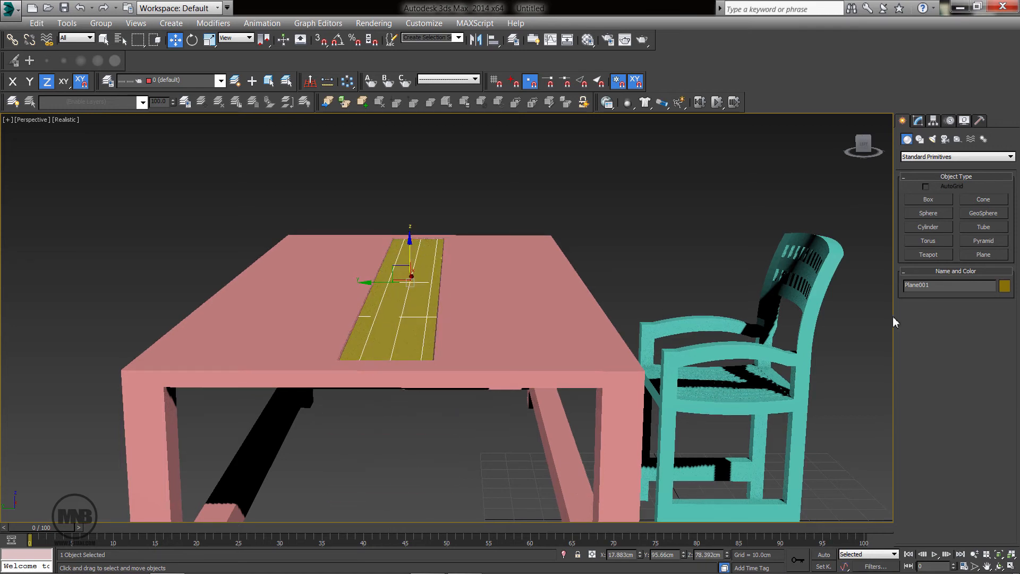
Change the recess plane's object color to light blue.
click(1003, 286)
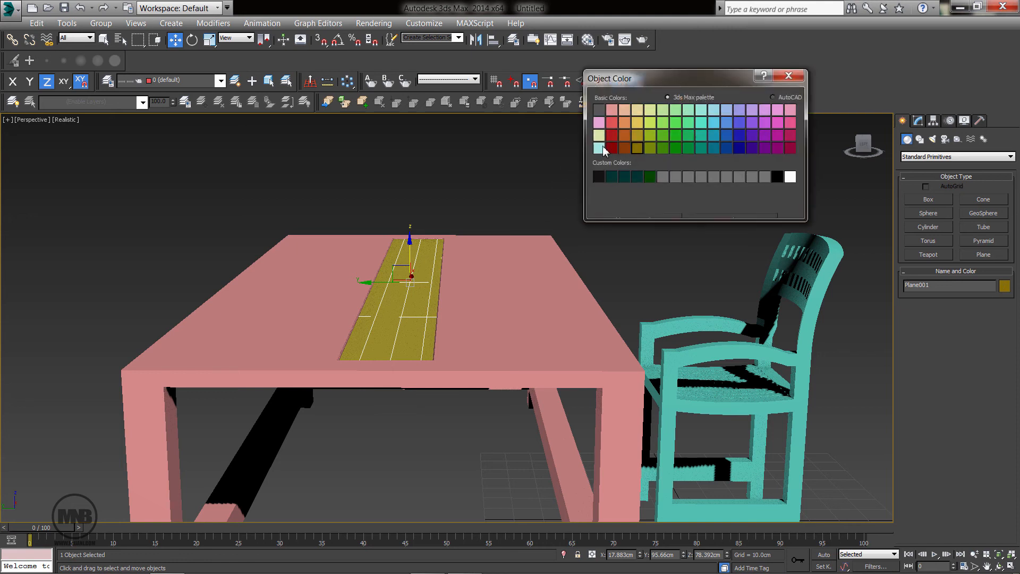
click(715, 111)
click(743, 216)
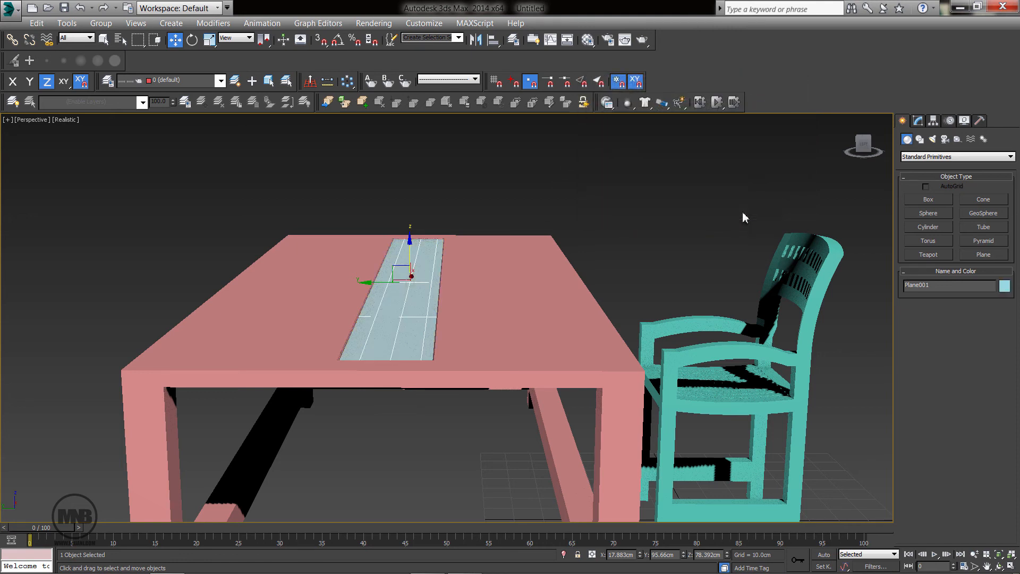
Add a dark brown custom color with red 24, green 12 and blue 3, and assign it to the table.
click(553, 288)
click(1003, 286)
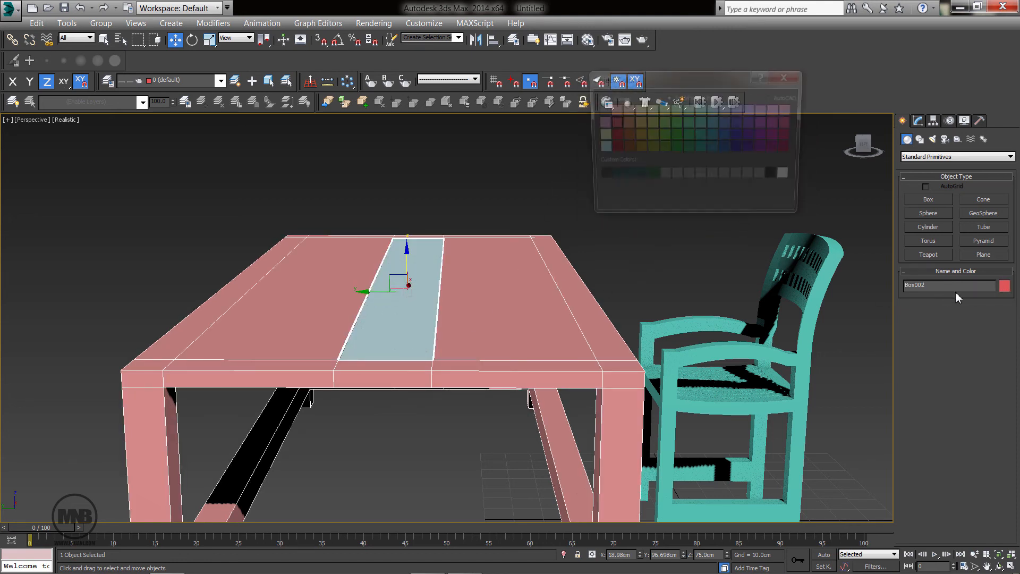
click(662, 177)
click(652, 216)
drag(639, 271, 615, 251)
click(777, 317)
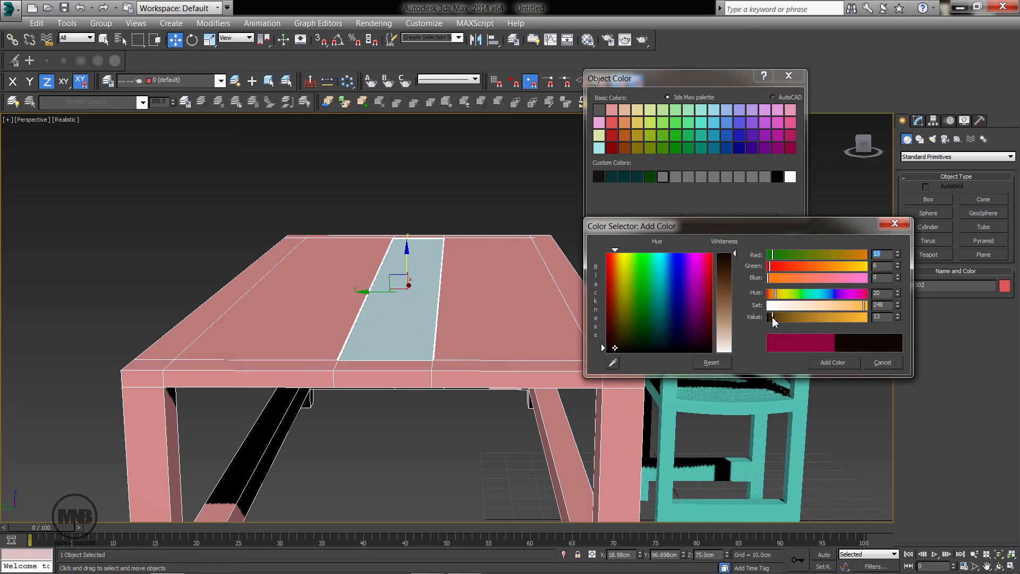
drag(734, 256, 732, 267)
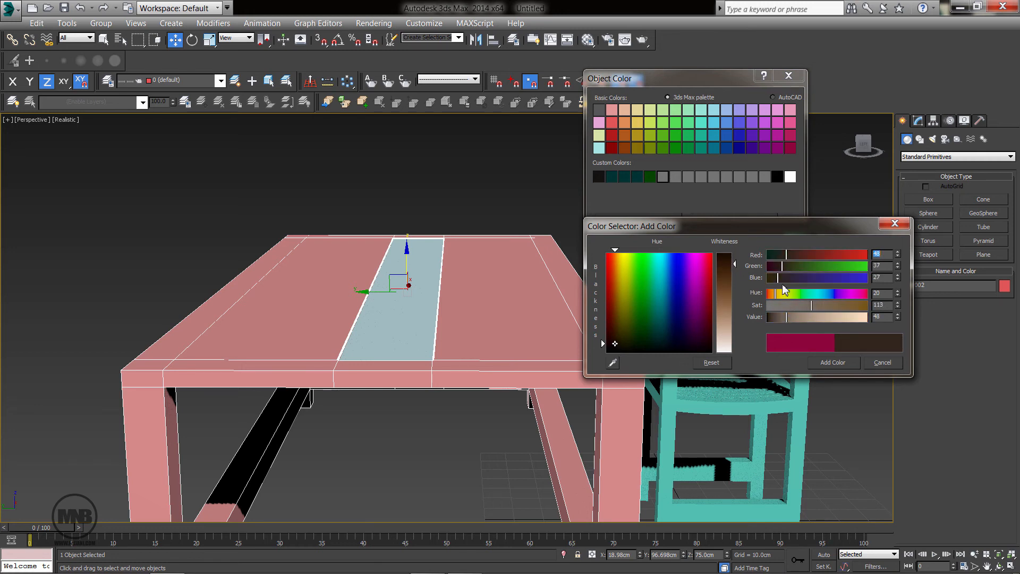
click(614, 254)
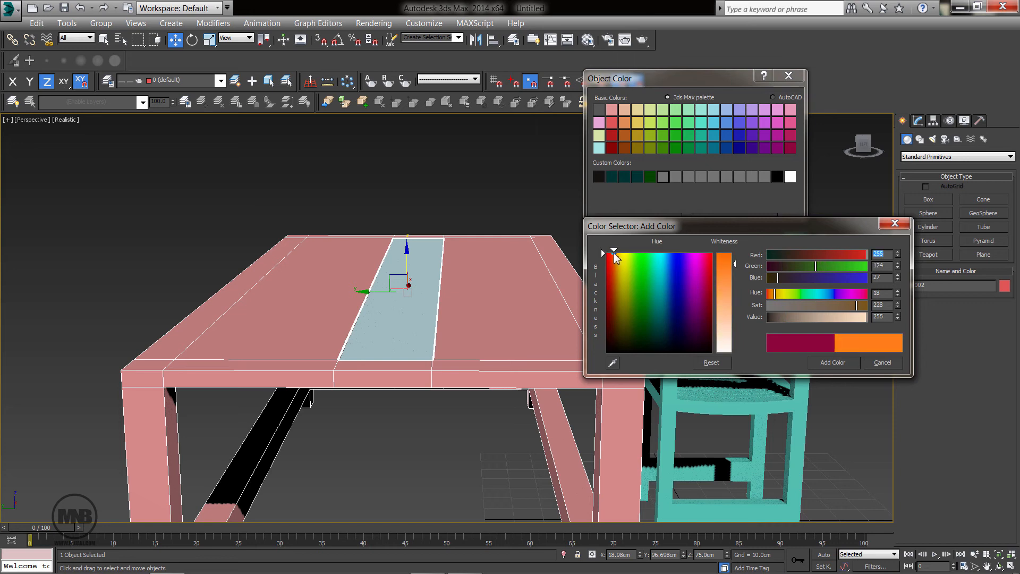
drag(773, 319, 777, 319)
click(838, 363)
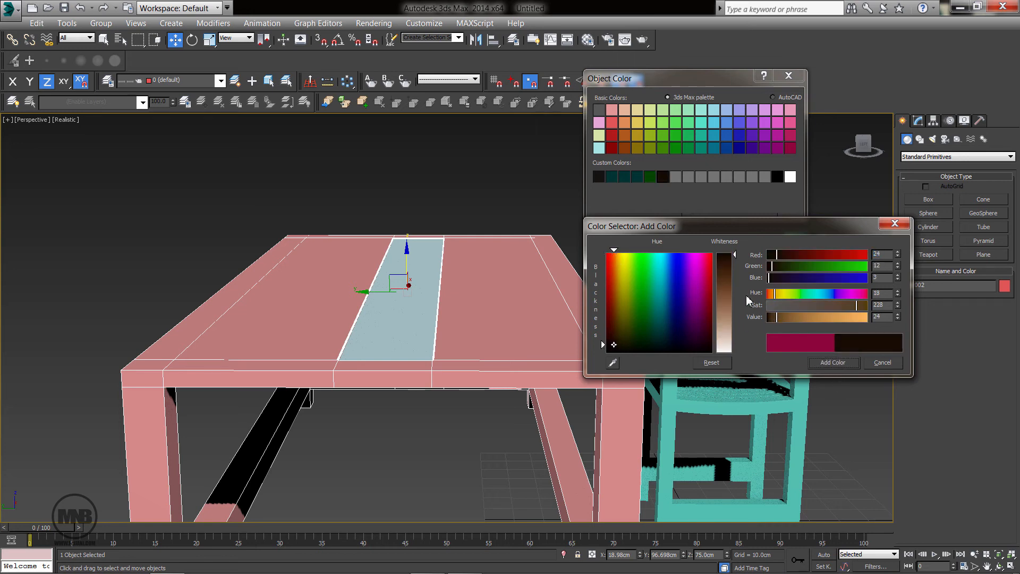
click(876, 363)
double_click(663, 178)
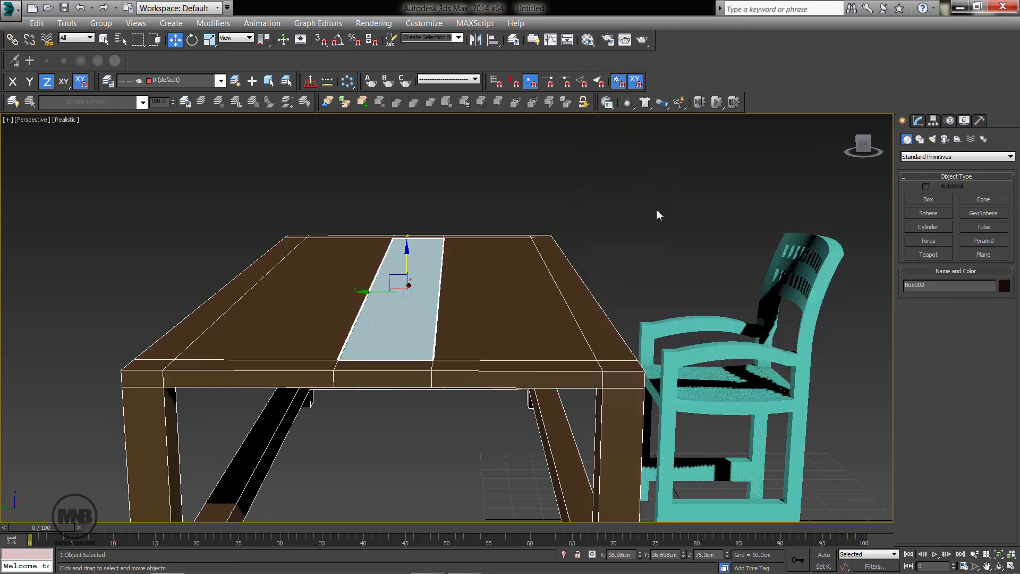
Assign the same dark brown custom color to the chair.
click(702, 362)
click(1004, 285)
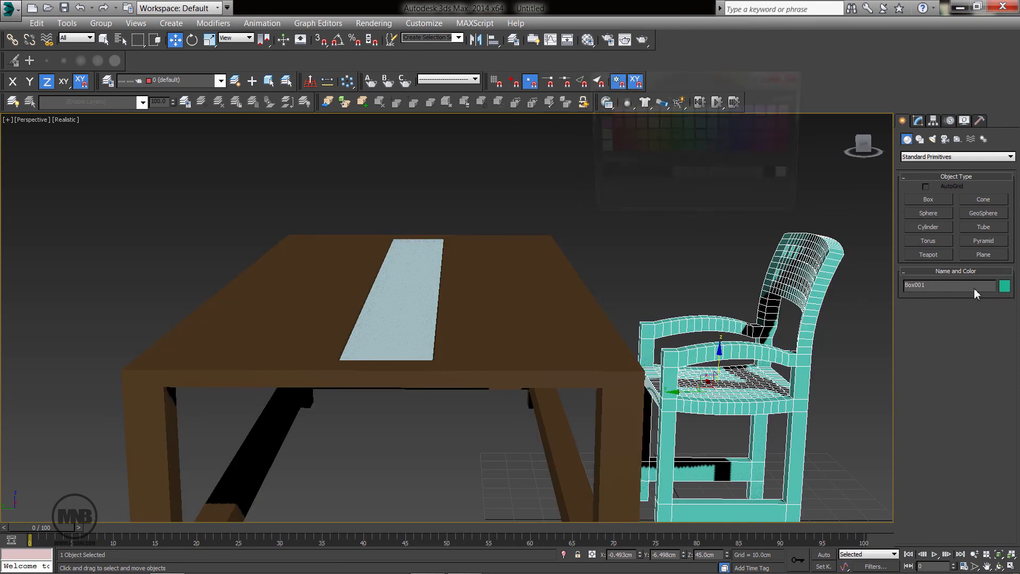
click(663, 178)
double_click(658, 180)
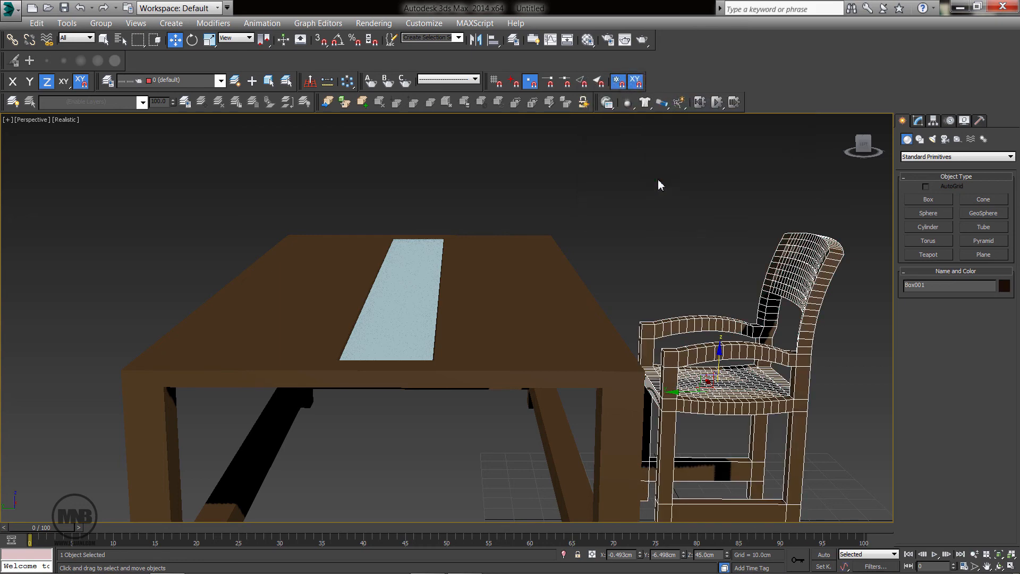
Move the chair close to the table, near one end of its long side.
scroll(659, 268, down, 4)
alt+middle_drag(663, 278, 602, 390)
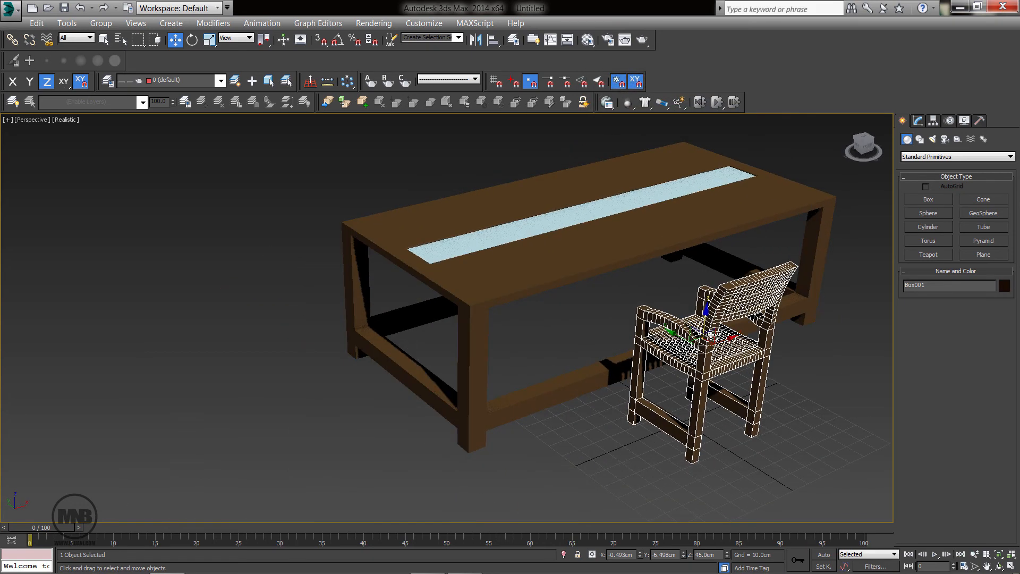
drag(711, 336, 599, 372)
alt+middle_drag(690, 383, 622, 376)
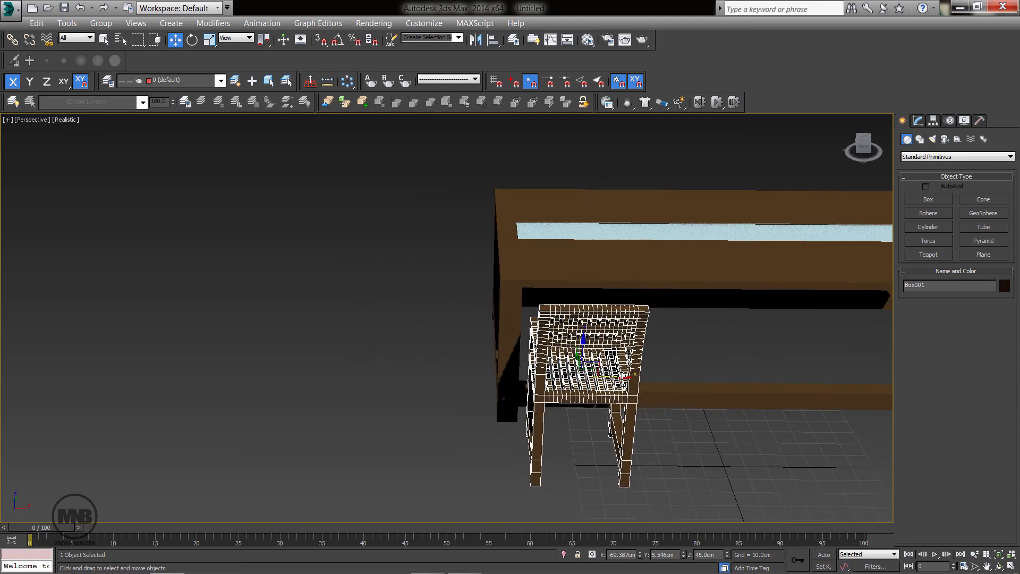
drag(623, 377, 639, 377)
Clone the chair along the table's long side as two evenly spaced copies.
scroll(639, 377, down, 3)
middle_drag(601, 361, 594, 366)
shift+drag(594, 366, 701, 364)
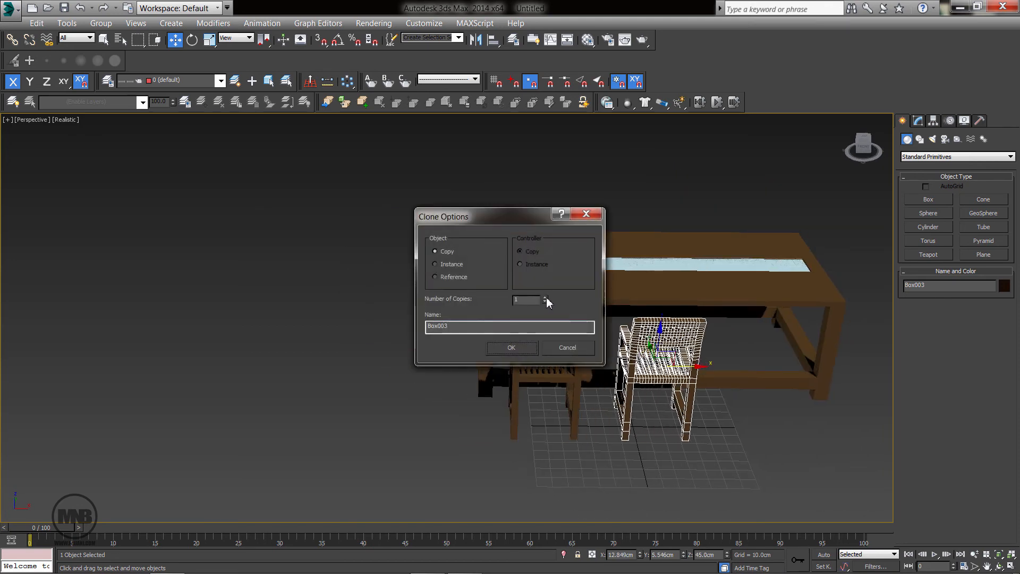
click(512, 347)
mouse_move(627, 387)
alt+middle_down()
mouse_move(813, 298)
mouse_move(774, 302)
alt+middle_up()
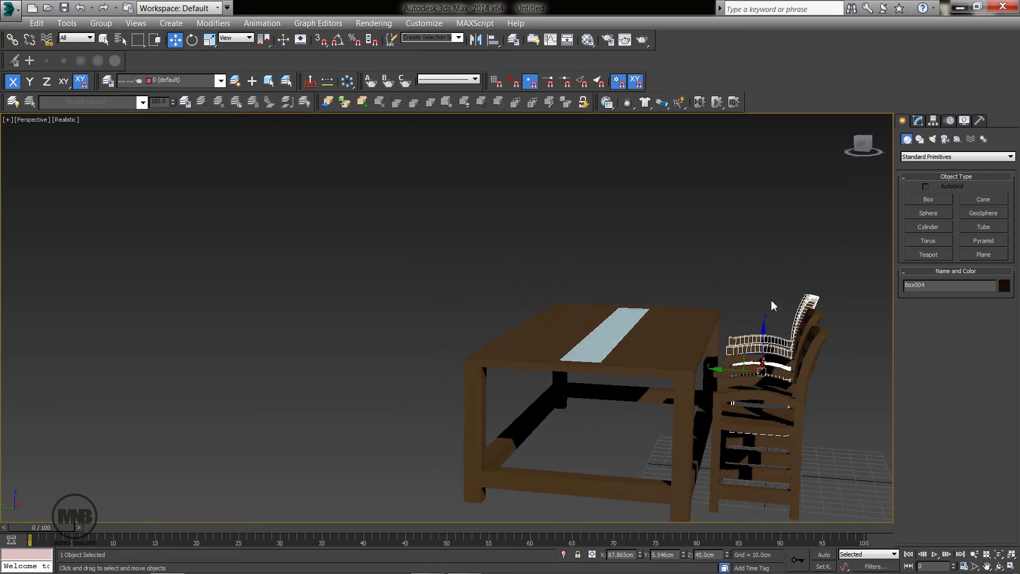
Mirror the three chairs as copies on the Y axis, offset to the opposite long side of the table.
alt+middle_drag(823, 455, 594, 226)
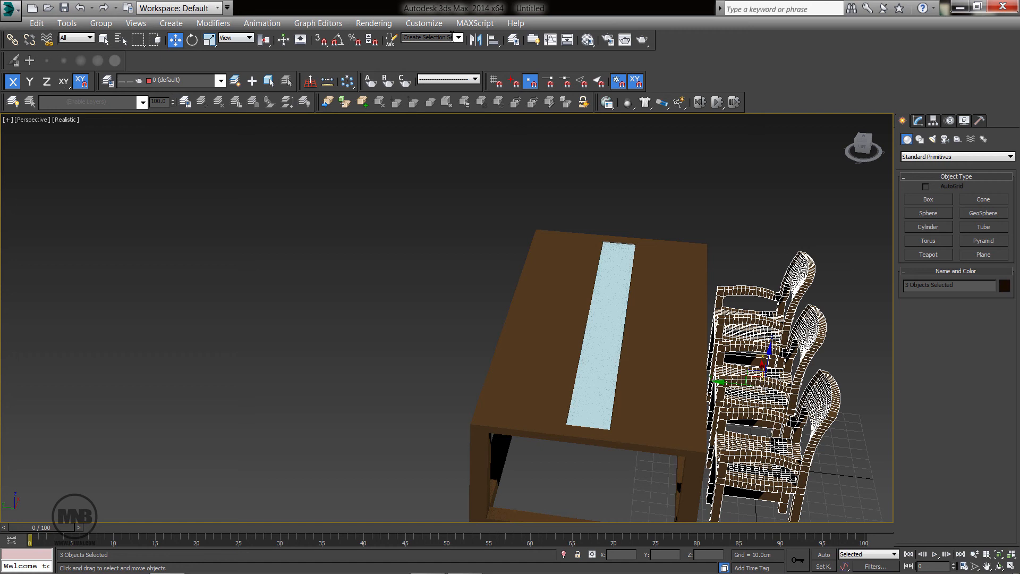
click(475, 39)
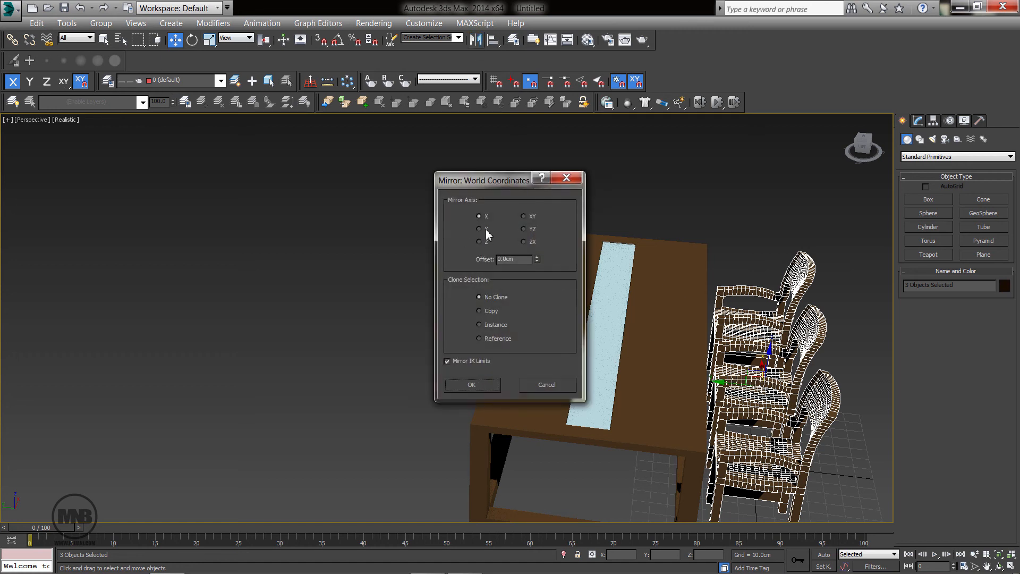
click(479, 229)
click(480, 311)
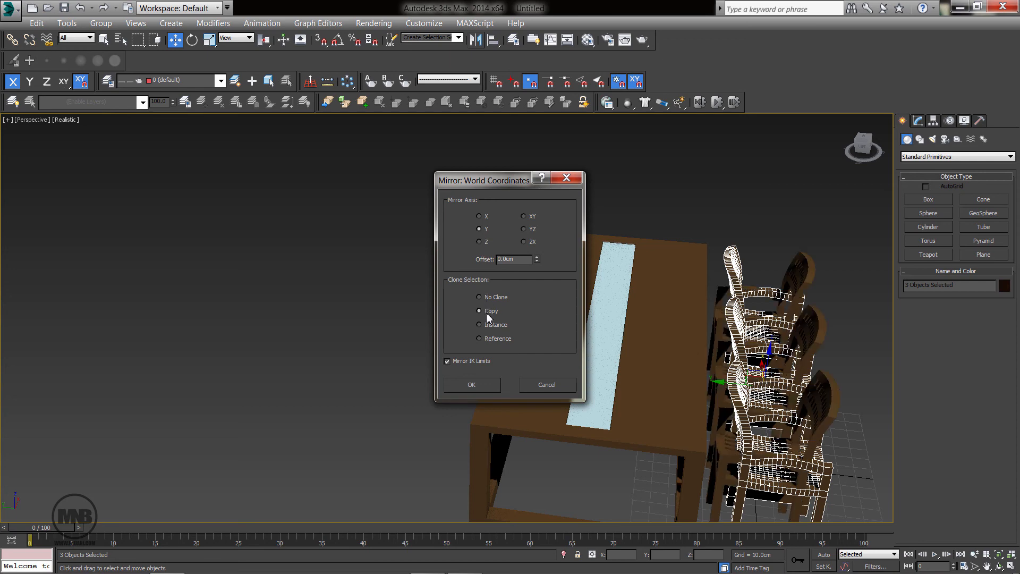
drag(533, 264, 159, 552)
click(471, 384)
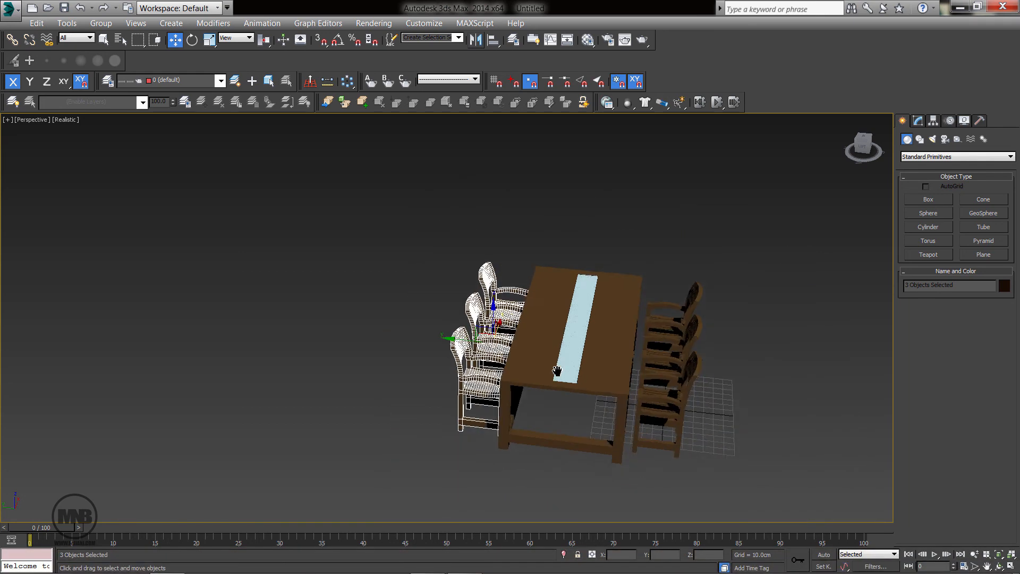
Clone the last chair of the original row with angle-snapped rotation, turning the copy a quarter turn about Z.
scroll(540, 396, up, 3)
click(701, 402)
alt+middle_drag(726, 439, 691, 445)
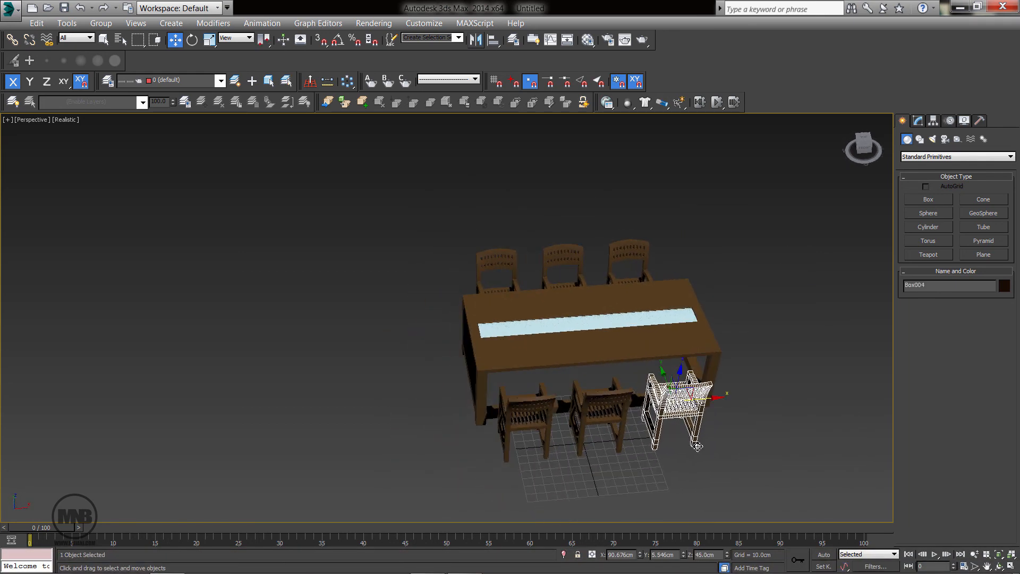
key(e)
scroll(637, 435, up, 5)
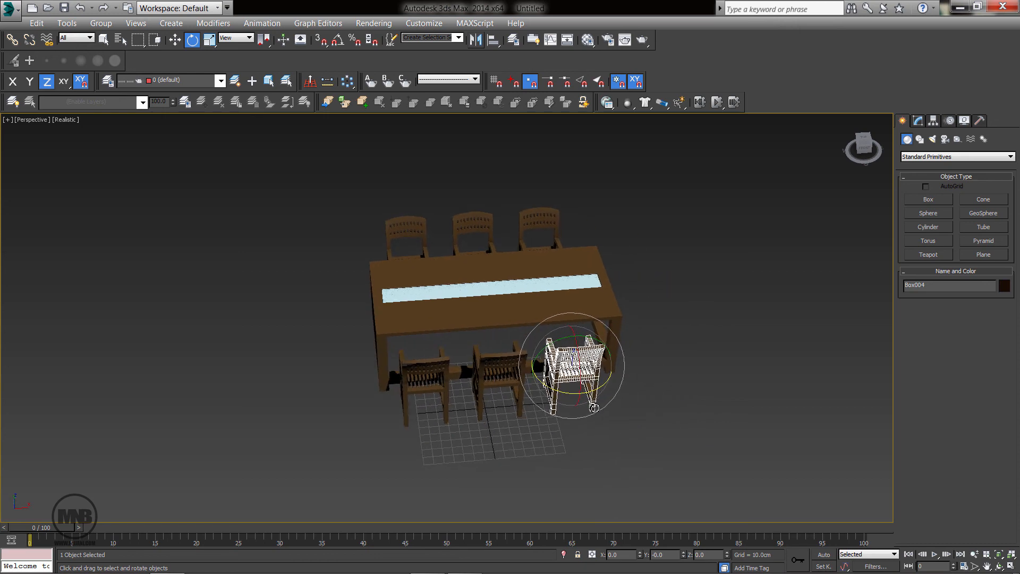
click(337, 41)
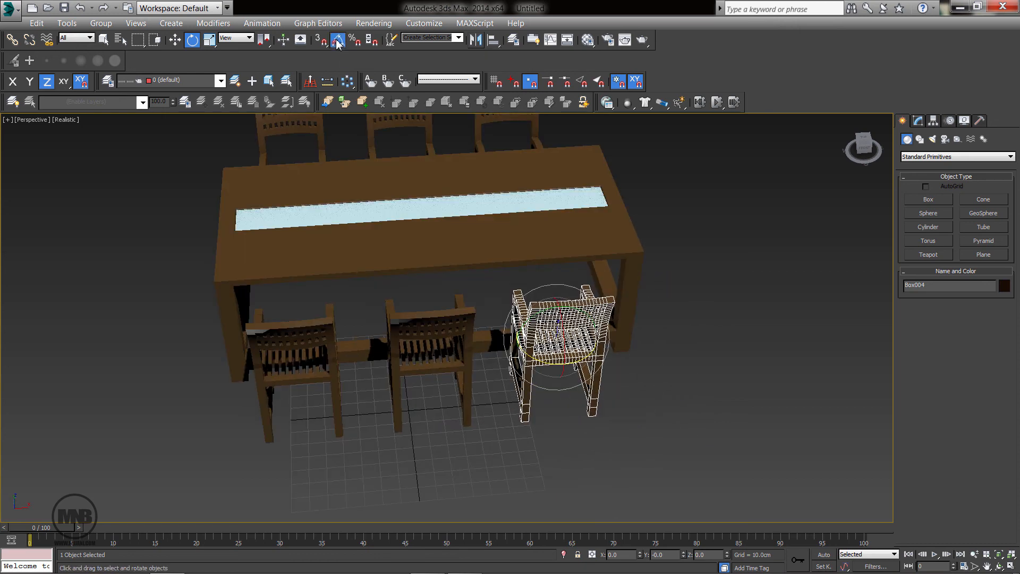
shift+drag(537, 361, 590, 355)
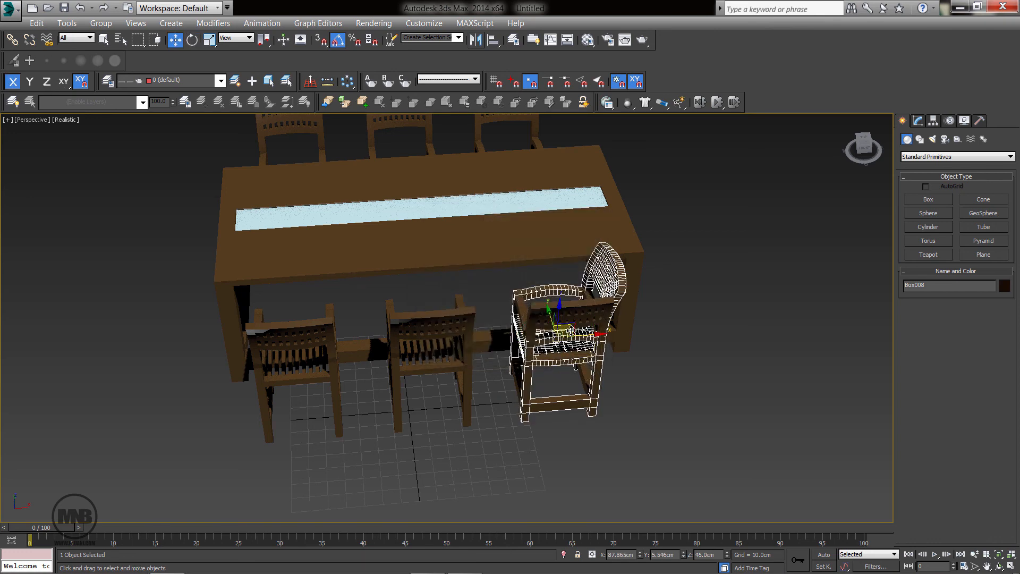
Move the rotated chair copy to the middle of the table's nearest short end.
drag(571, 330, 685, 251)
mouse_move(685, 251)
alt+middle_down()
mouse_move(646, 295)
mouse_move(671, 264)
alt+middle_up()
drag(681, 258, 685, 261)
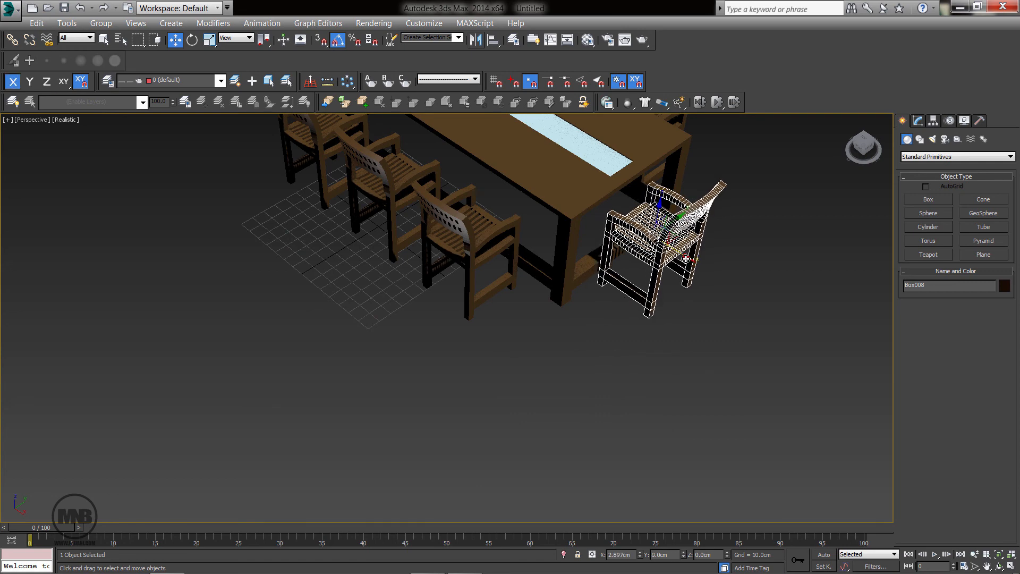
Mirror the end chair as a copy on the X axis and move it to the table's opposite short end.
scroll(596, 351, down, 3)
alt+middle_drag(596, 351, 651, 306)
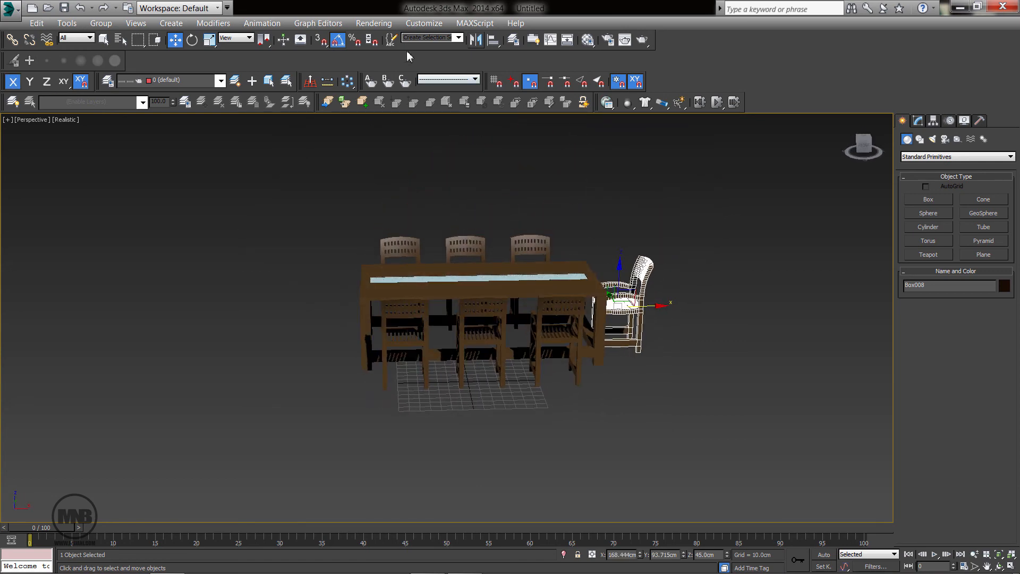
click(477, 40)
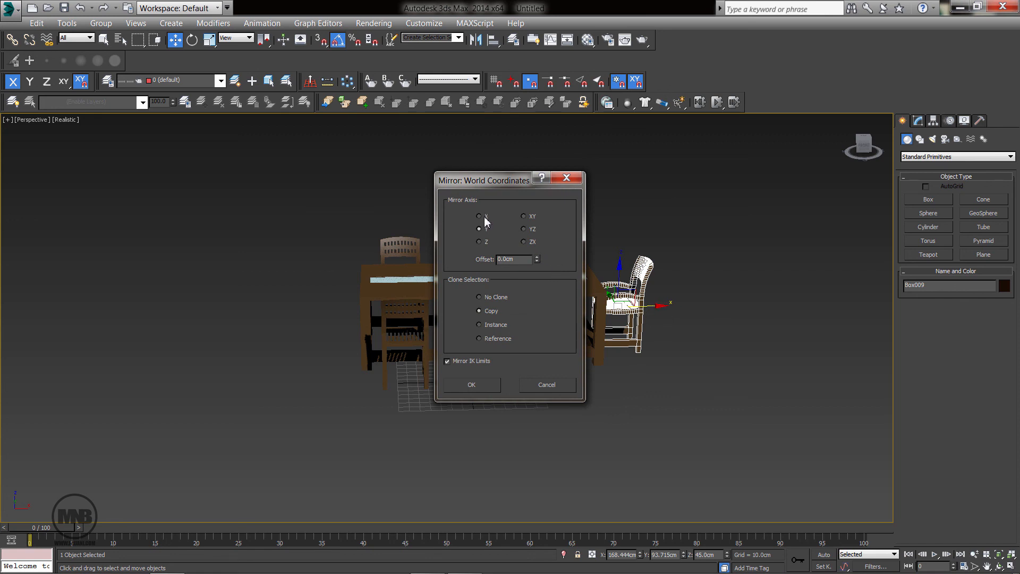
click(471, 384)
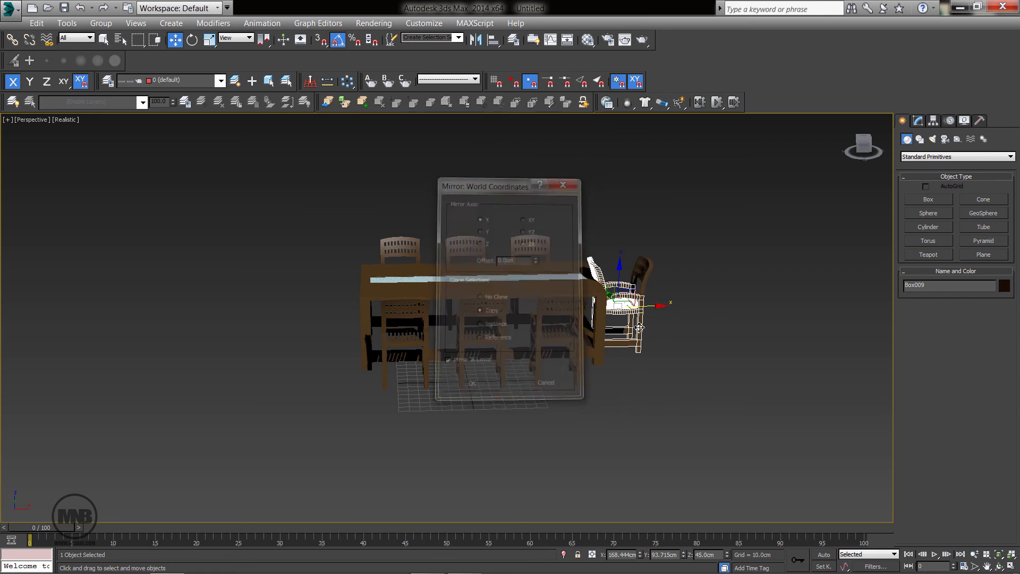
drag(645, 338, 381, 345)
click(684, 267)
scroll(508, 313, up, 5)
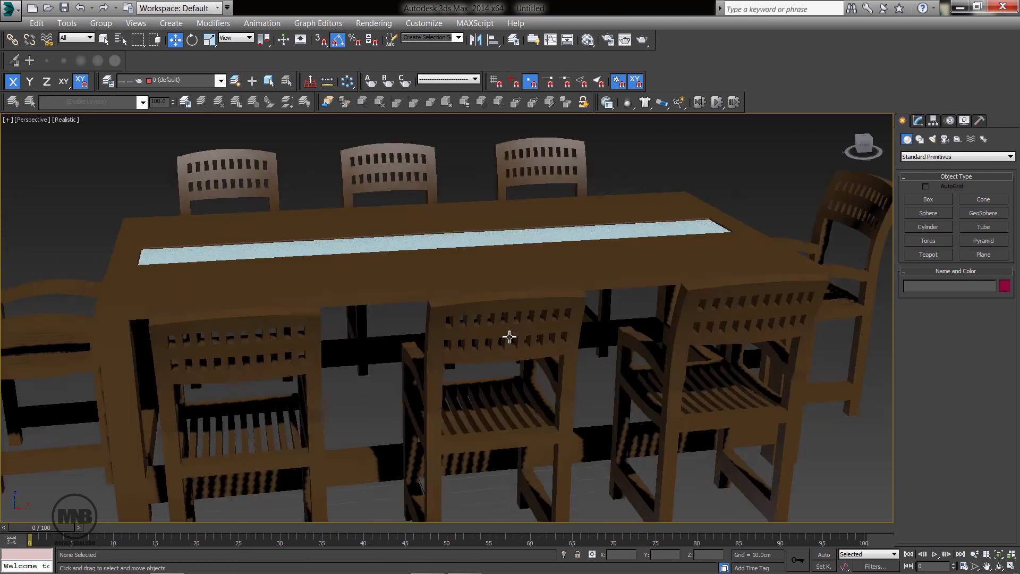
alt+middle_drag(510, 337, 542, 357)
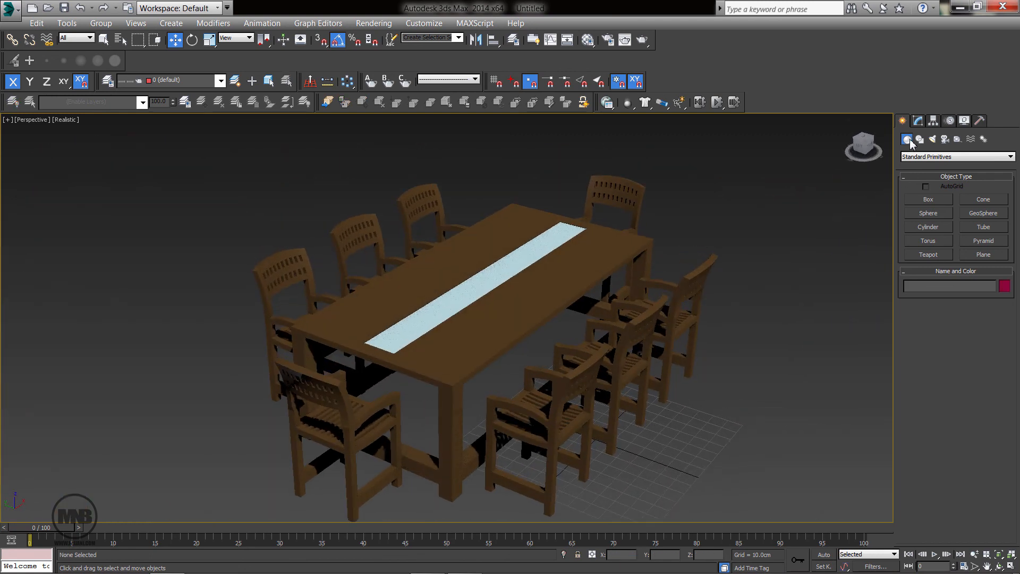
Draw a floor plane about 522 cm by 461 cm beneath the dining set and scale it up.
click(982, 255)
scroll(558, 337, down, 4)
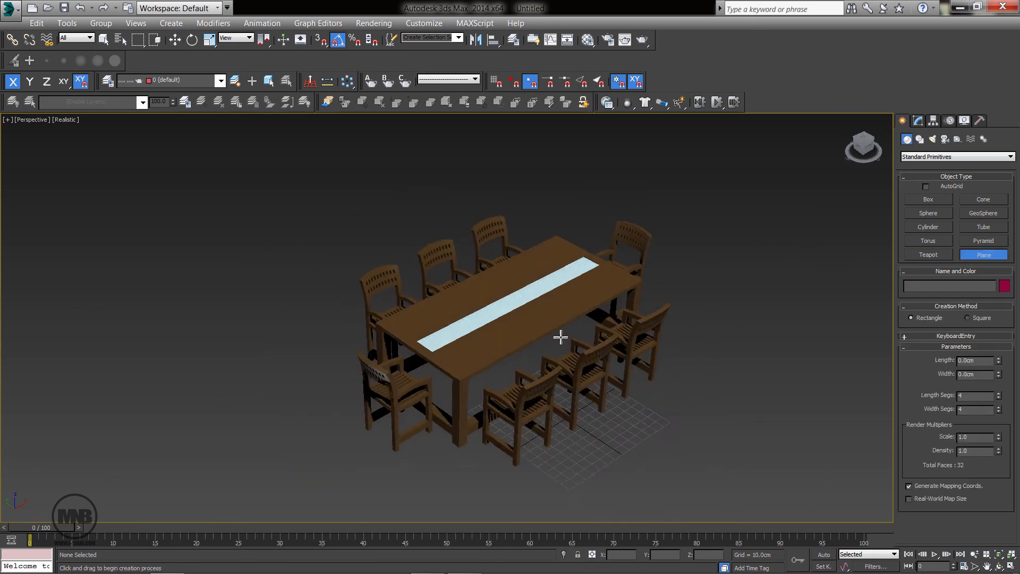
drag(229, 304, 888, 383)
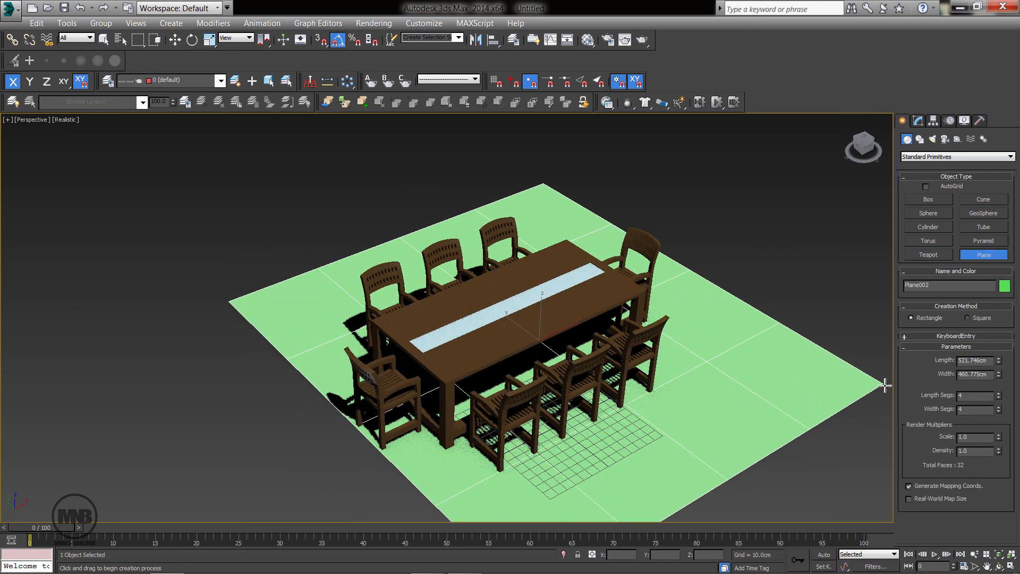
key(r)
drag(506, 362, 537, 357)
click(745, 217)
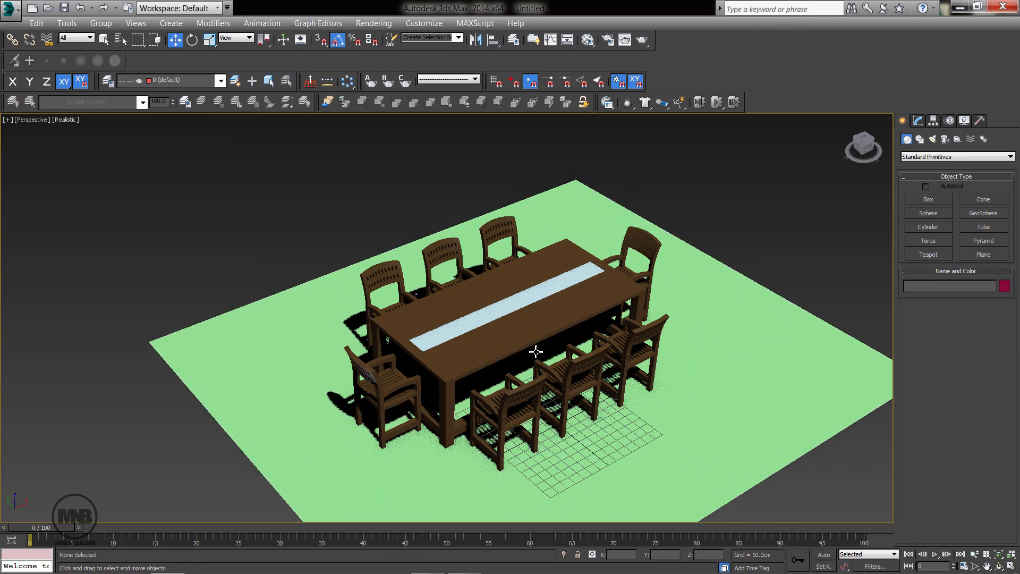
Examine the finished table, chairs and floor plane up close.
scroll(532, 348, up, 4)
scroll(537, 346, down, 2)
middle_drag(537, 346, 514, 390)
scroll(532, 384, up, 3)
scroll(527, 374, down, 3)
scroll(507, 419, up, 3)
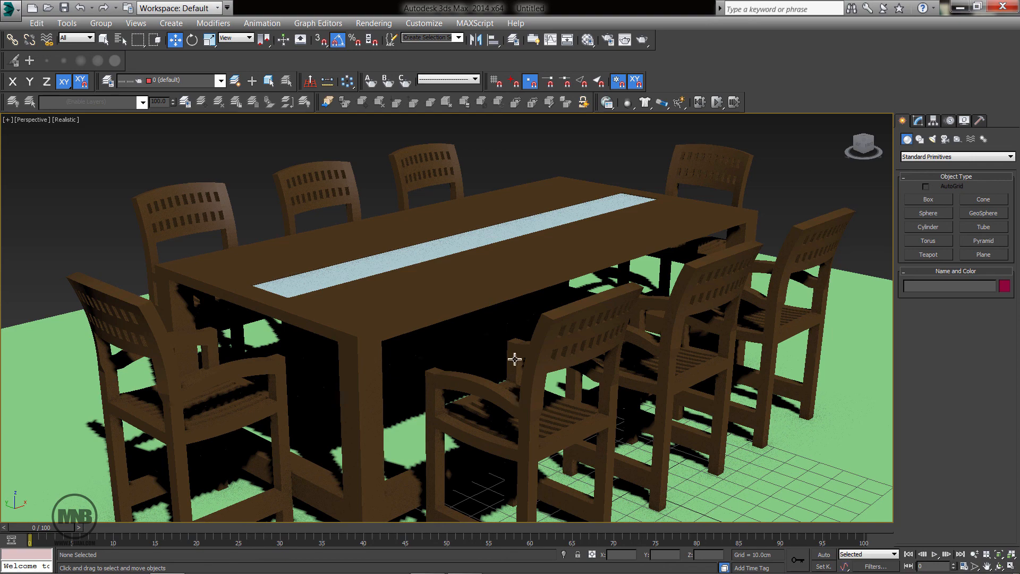